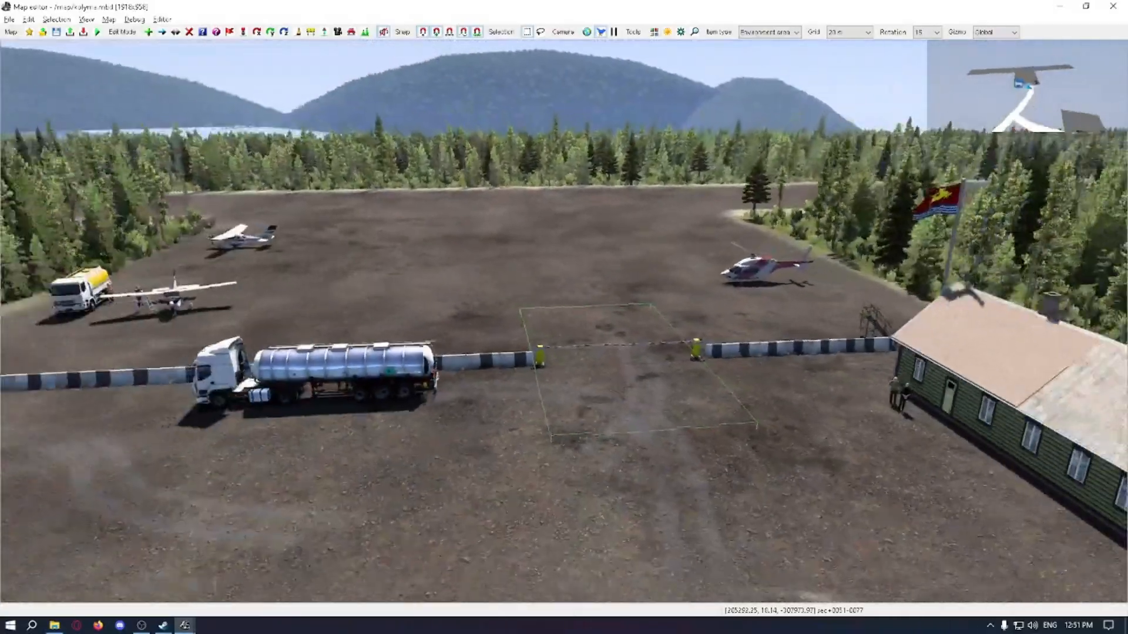
# Step: Examine the existing airfield depot around its barrier gate, apron and building, and the road through the nearby town
pyautogui.moveTo(592, 382); pyautogui.dragTo(555, 349, button='right')
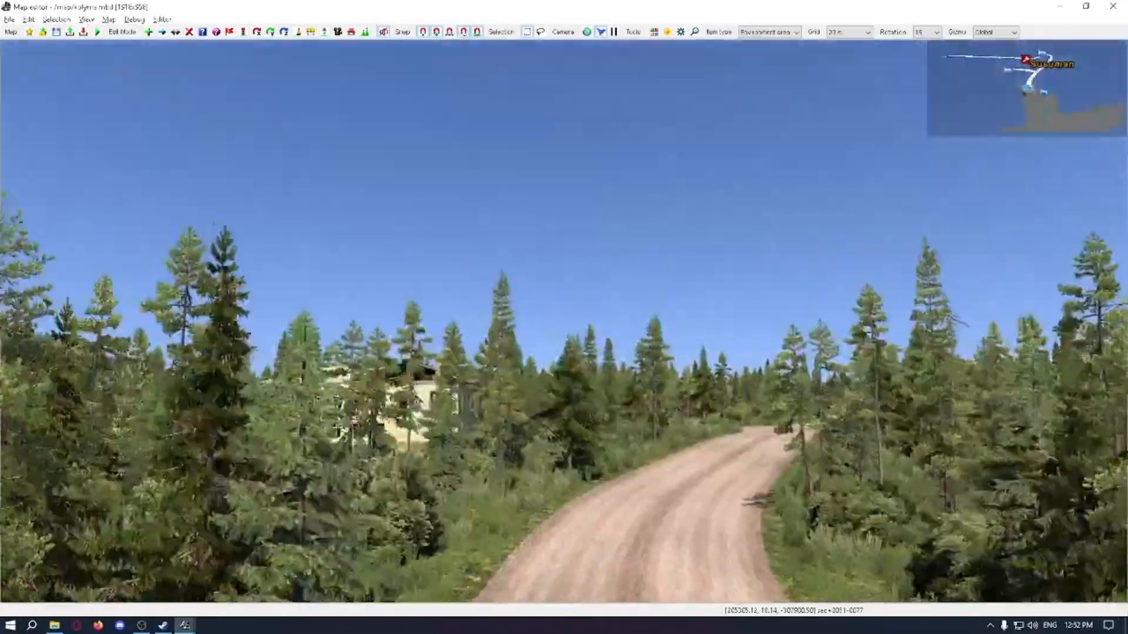
pyautogui.moveTo(555, 350); pyautogui.dragTo(294, 366, button='right')
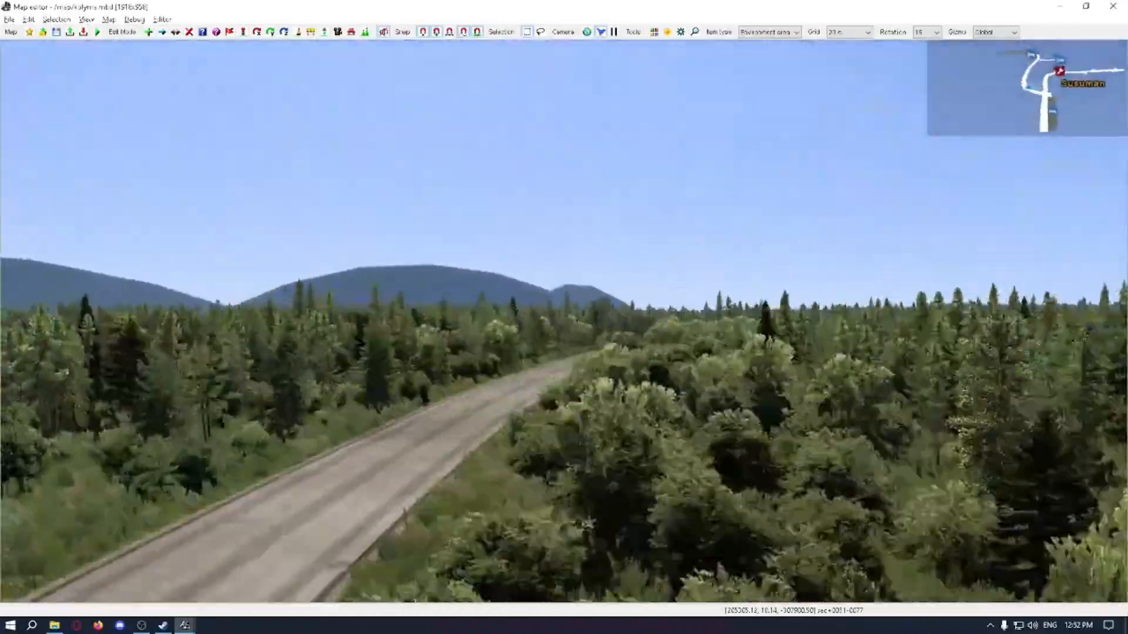
pyautogui.moveTo(564, 317); pyautogui.dragTo(576, 320, button='right')
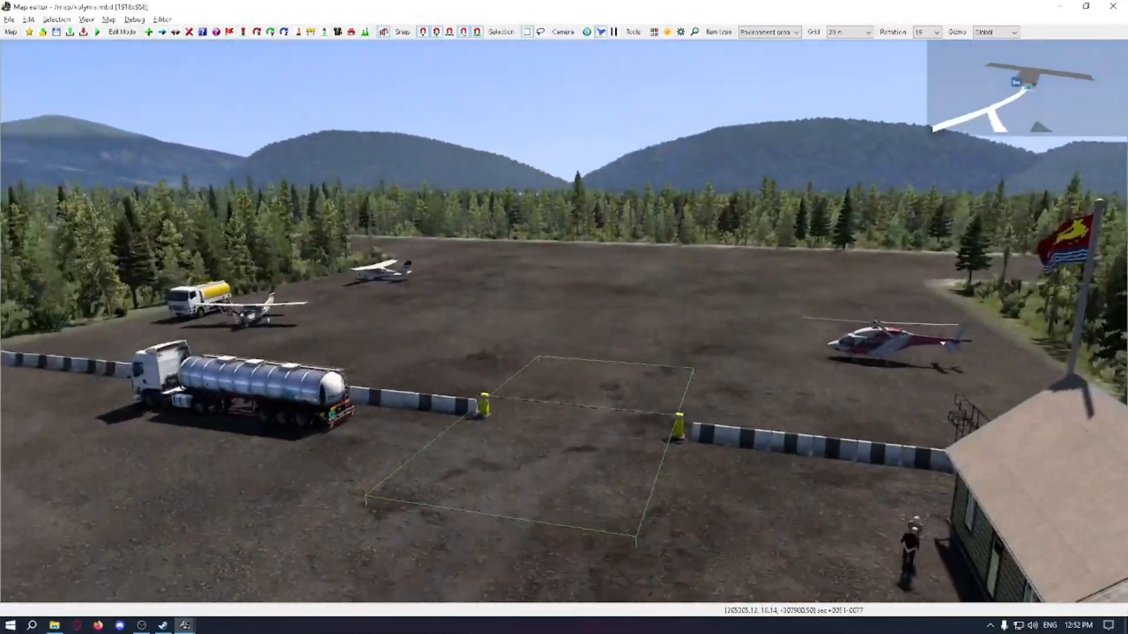
pyautogui.moveTo(564, 317); pyautogui.dragTo(553, 317, button='right')
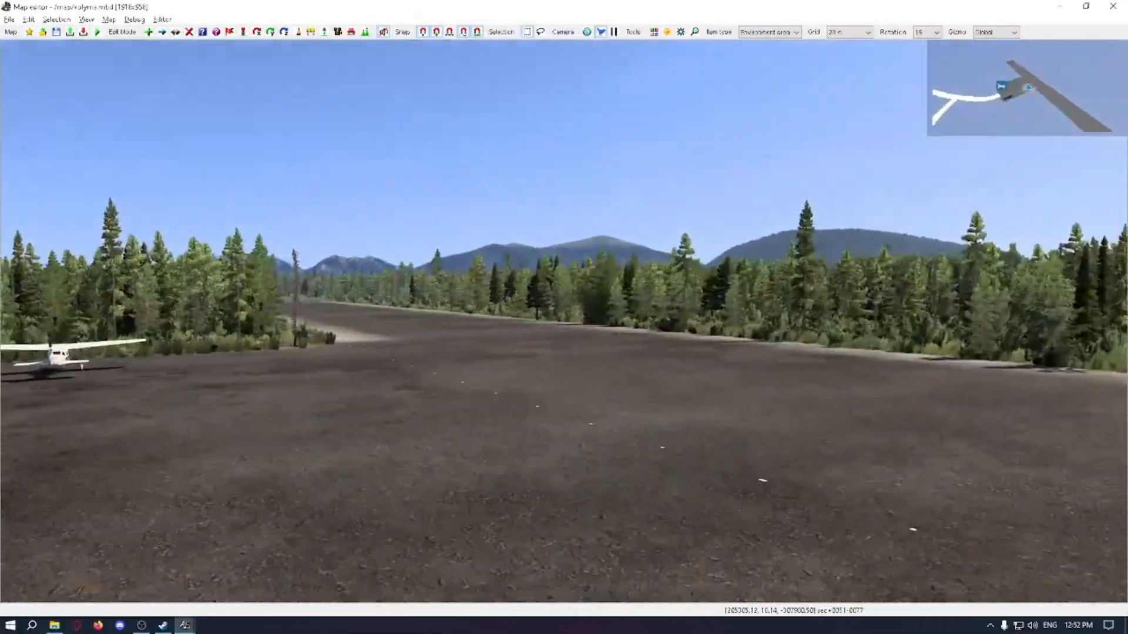
pyautogui.moveTo(564, 318); pyautogui.dragTo(529, 317, button='right')
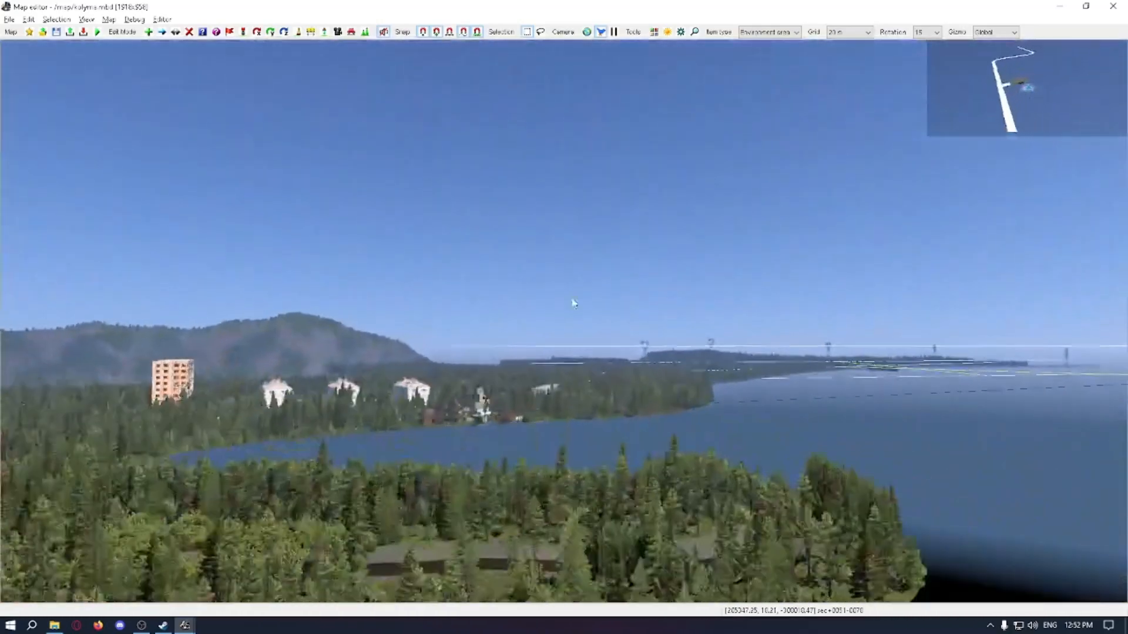
# Step: Jump the camera to "yago" through the console and examine the industrial yard and its surroundings there
pyautogui.press('`')
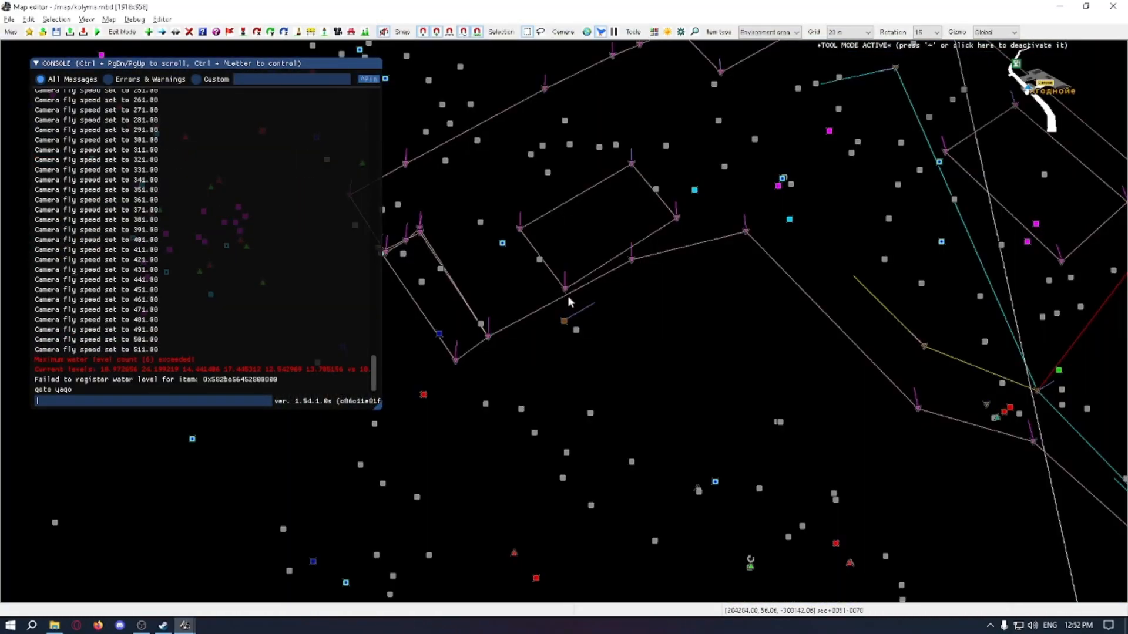
pyautogui.press('`')
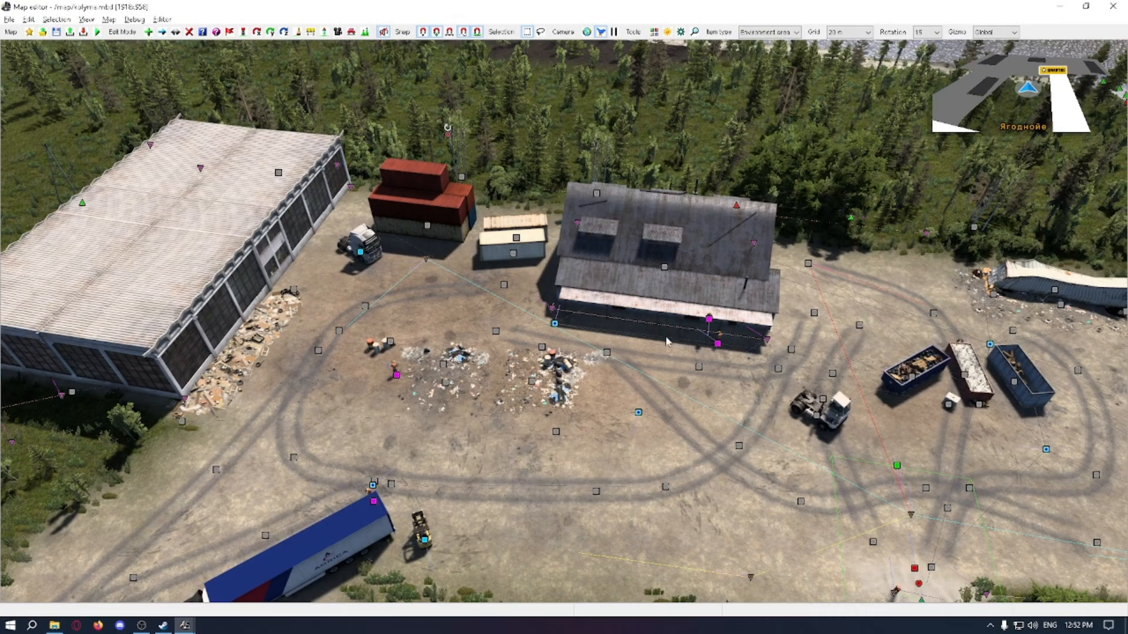
pyautogui.moveTo(667, 343)
pyautogui.mouseDown(button='middle')
pyautogui.moveTo(673, 359)
pyautogui.moveTo(686, 353)
pyautogui.mouseUp(button='middle')
pyautogui.scroll(5, 670, 351)
pyautogui.scroll(-5, 670, 351)
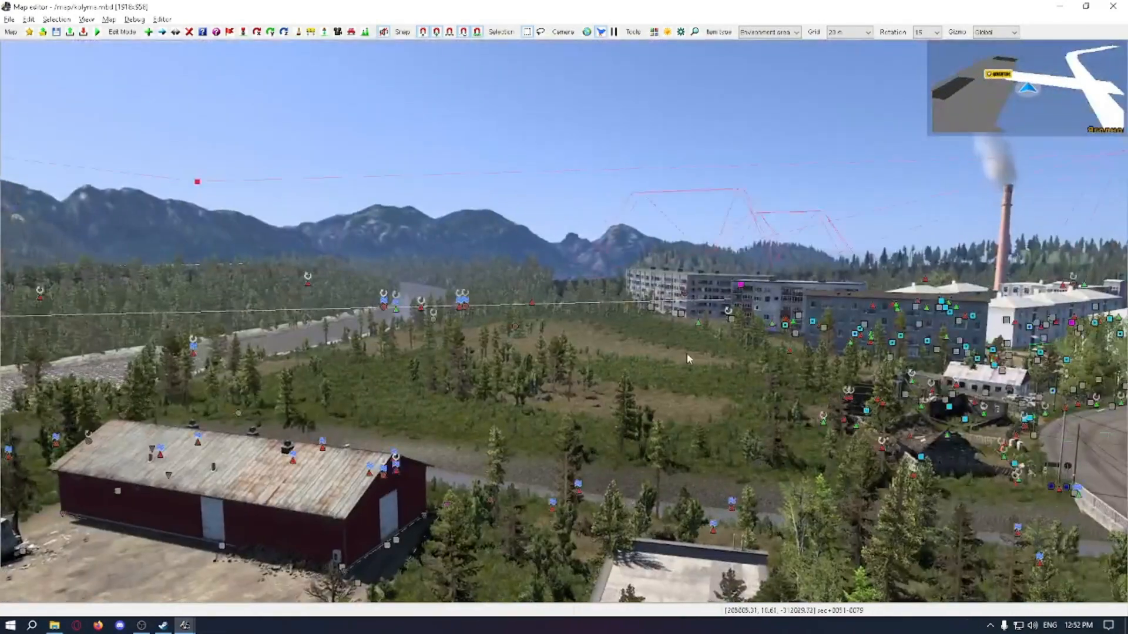
# Step: Jump the camera with the console command "goto sus" and bring the view back to the airfield yard
pyautogui.press('`')
pyautogui.write('goto sus')
pyautogui.press('Return')
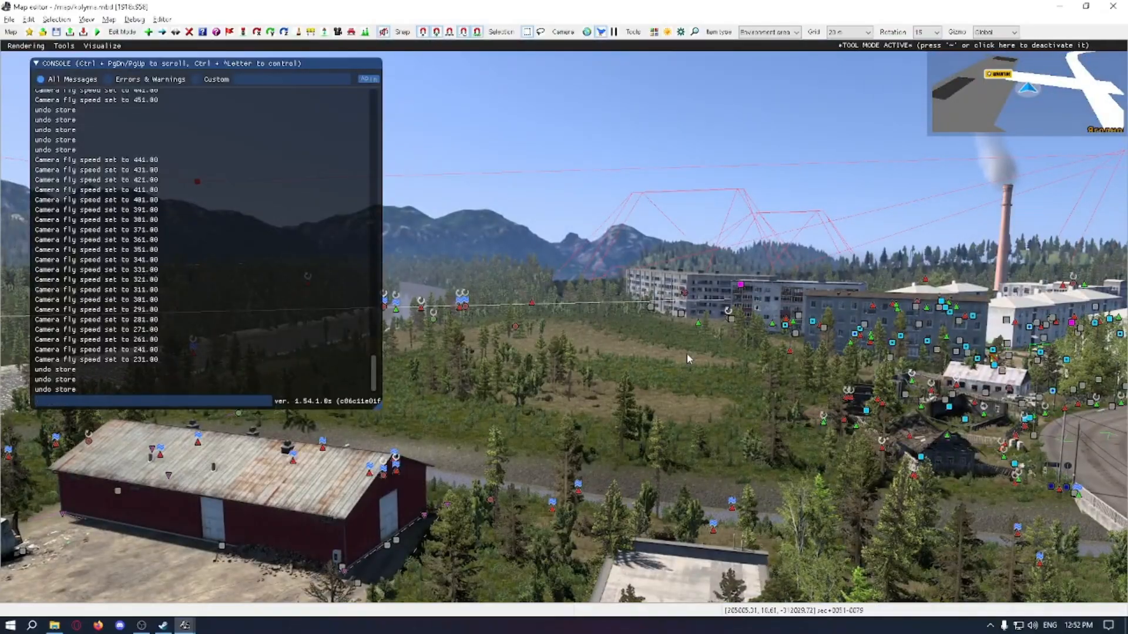
pyautogui.press('`')
pyautogui.moveTo(687, 351); pyautogui.dragTo(684, 352, button='middle')
pyautogui.press('Up')
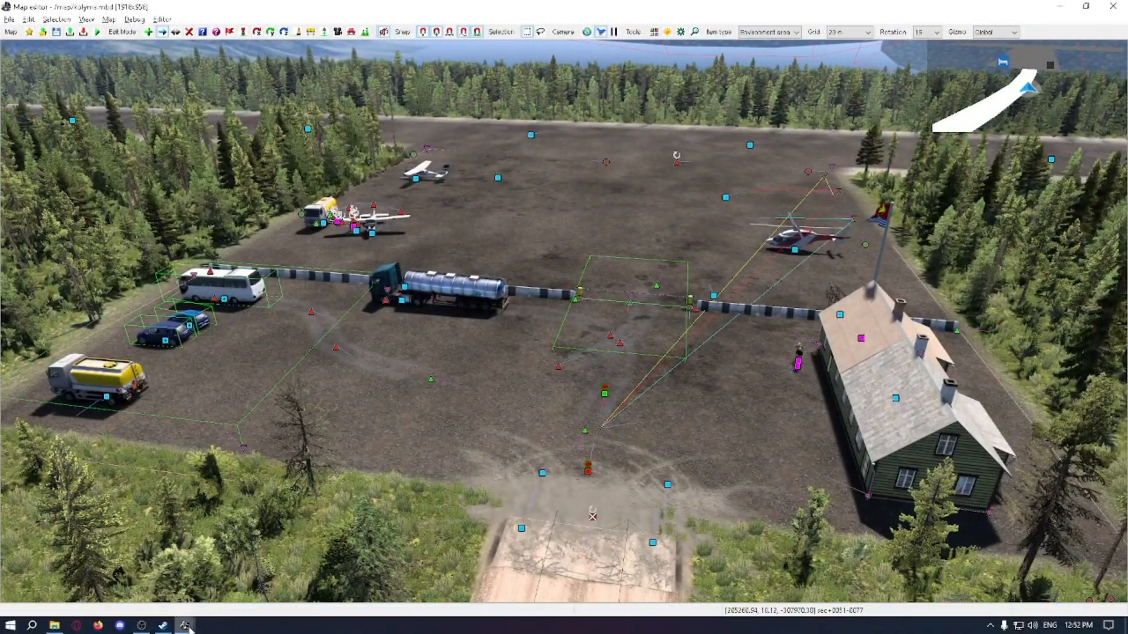
# Step: Bring up the content browser and filter the Prefab assets by "custom"
pyautogui.moveTo(185, 625)
pyautogui.click(337, 538)
pyautogui.click(270, 564)
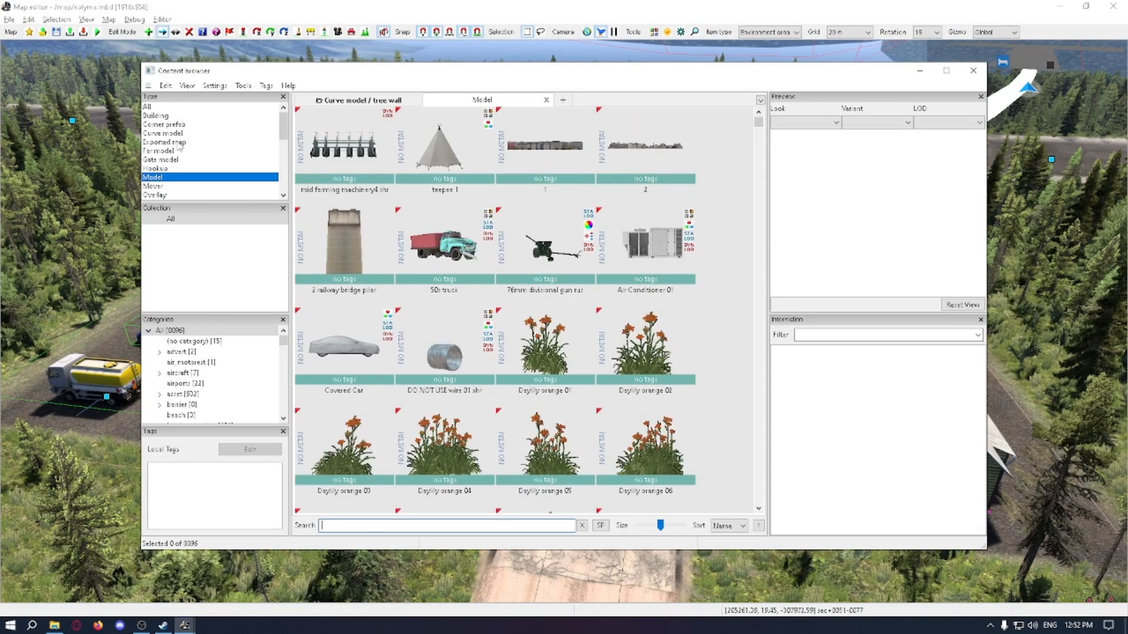
pyautogui.scroll(-1, 178, 144)
pyautogui.click(216, 171)
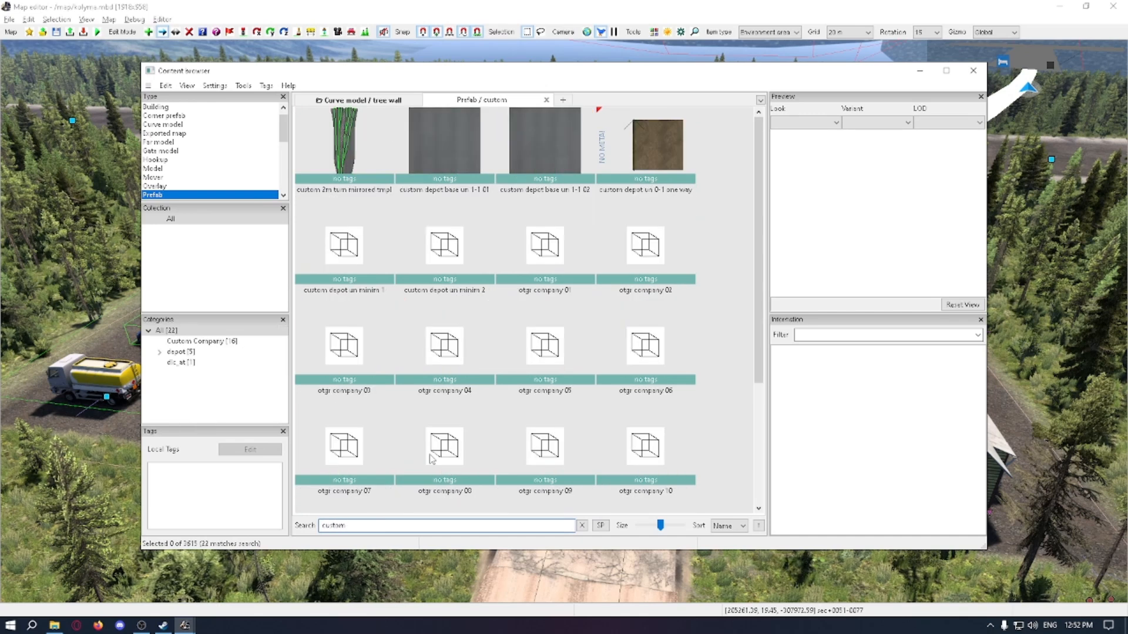
# Step: Preview several otgr company prefabs, including otgr company 01, 04 and 14
pyautogui.click(572, 244)
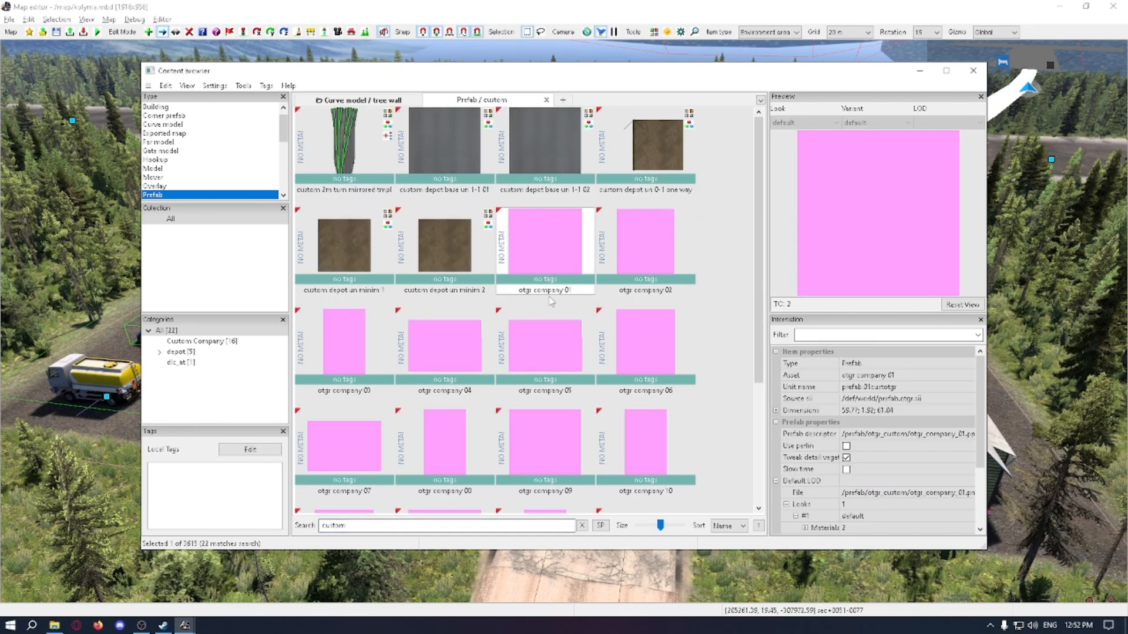
pyautogui.click(613, 352)
pyautogui.click(530, 364)
pyautogui.click(459, 366)
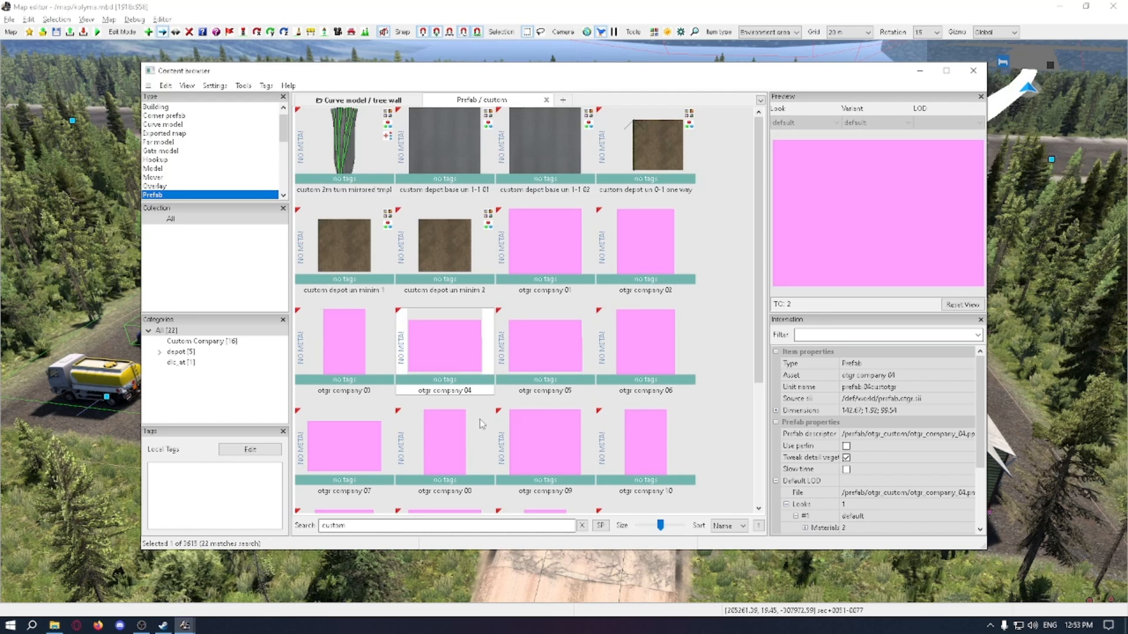
pyautogui.scroll(-2, 407, 390)
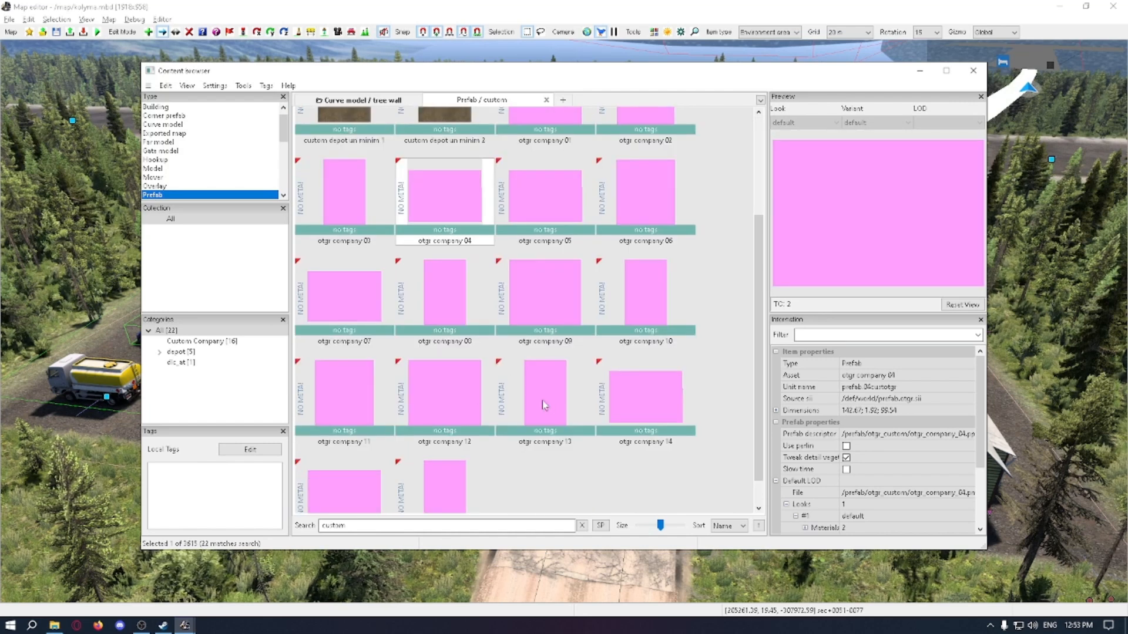
pyautogui.click(636, 397)
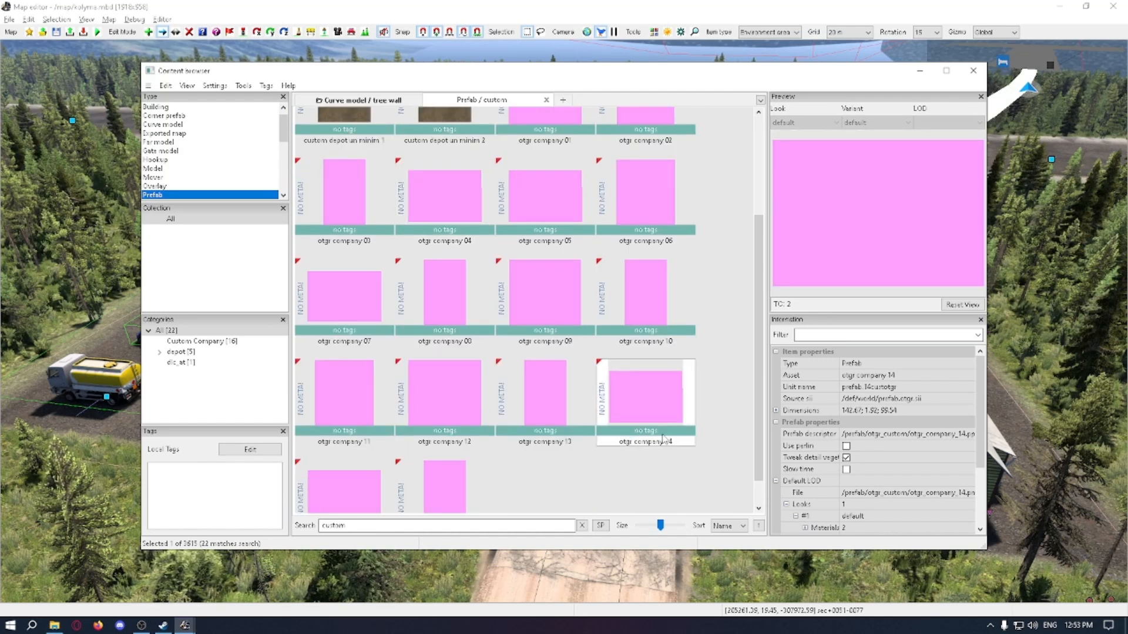
pyautogui.scroll(1, 568, 394)
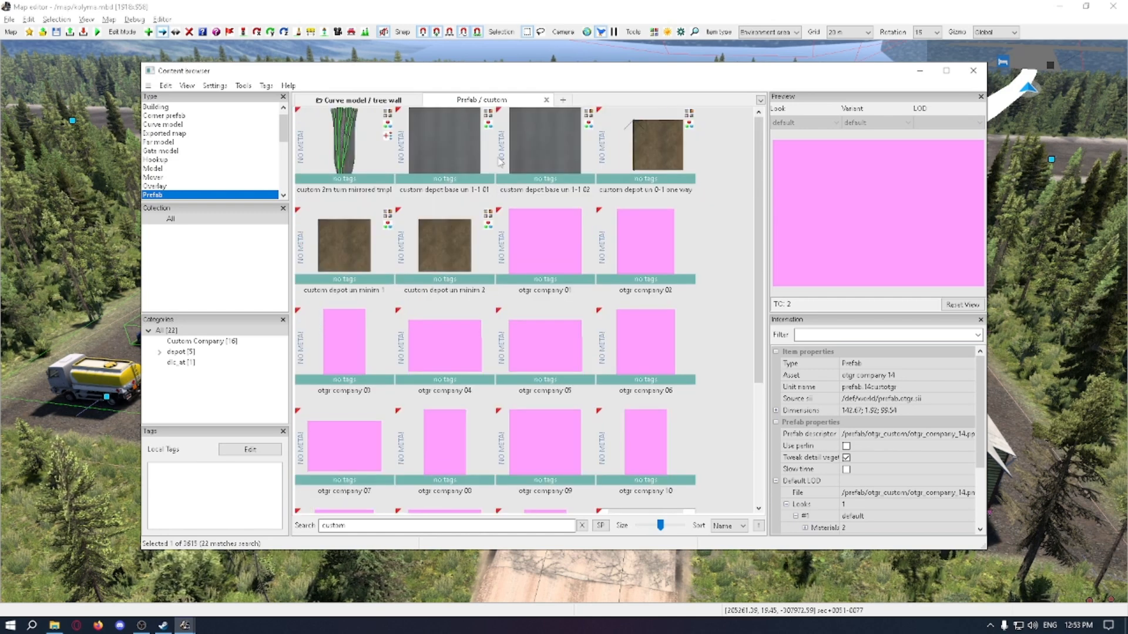
# Step: Preview the custom depot prefabs, including both base un 1-1 variants and the un minim variants
pyautogui.click(456, 154)
pyautogui.click(529, 153)
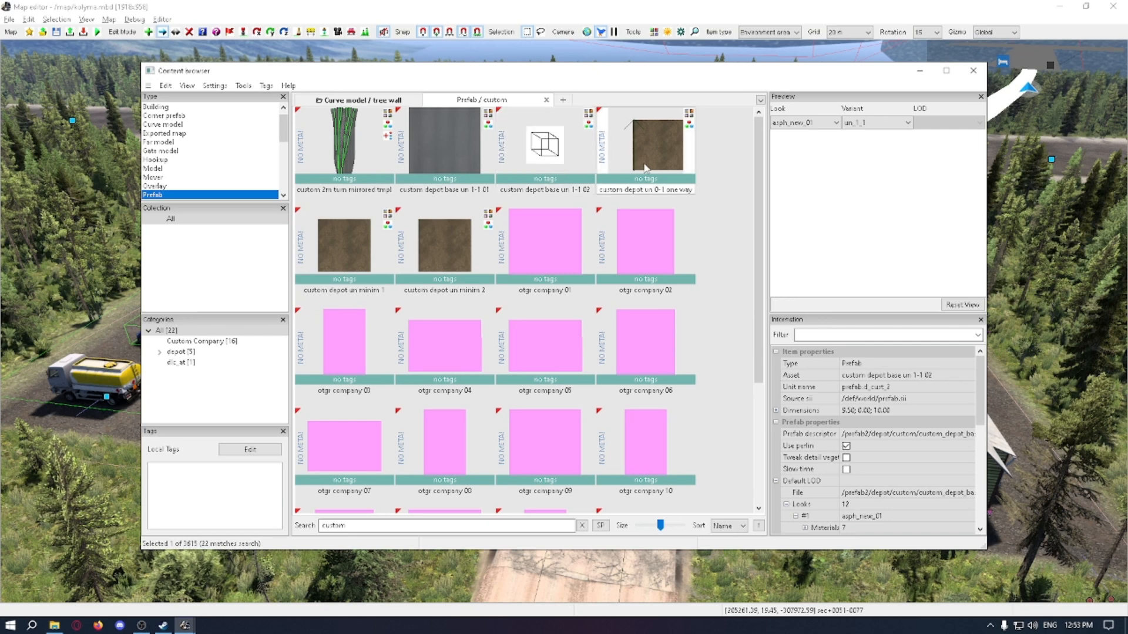
pyautogui.click(360, 238)
pyautogui.click(423, 227)
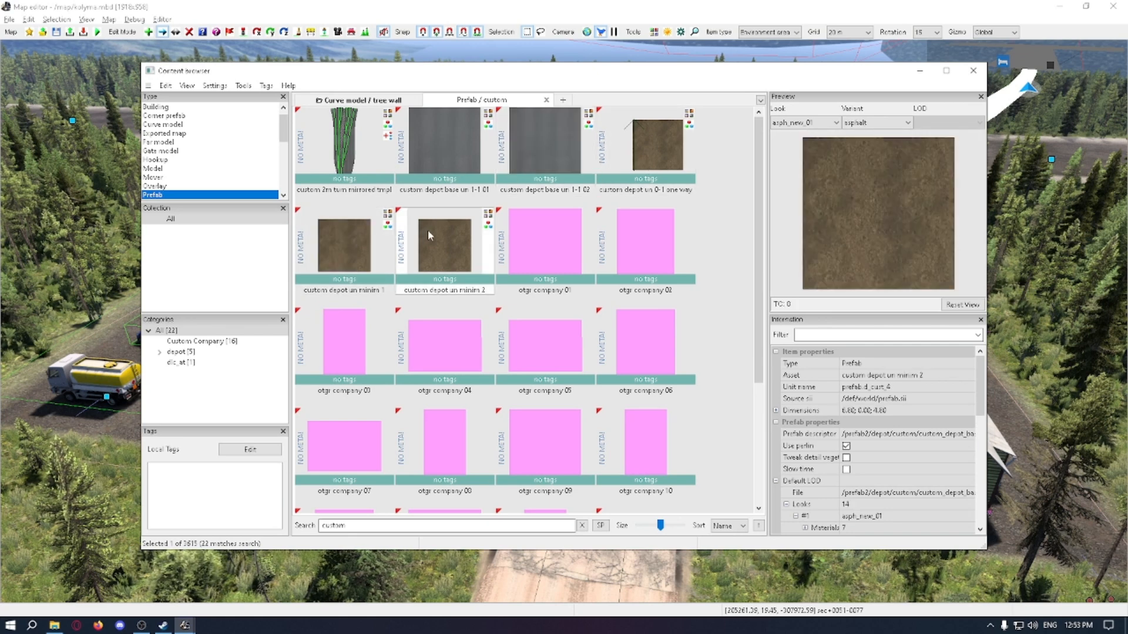
pyautogui.click(463, 136)
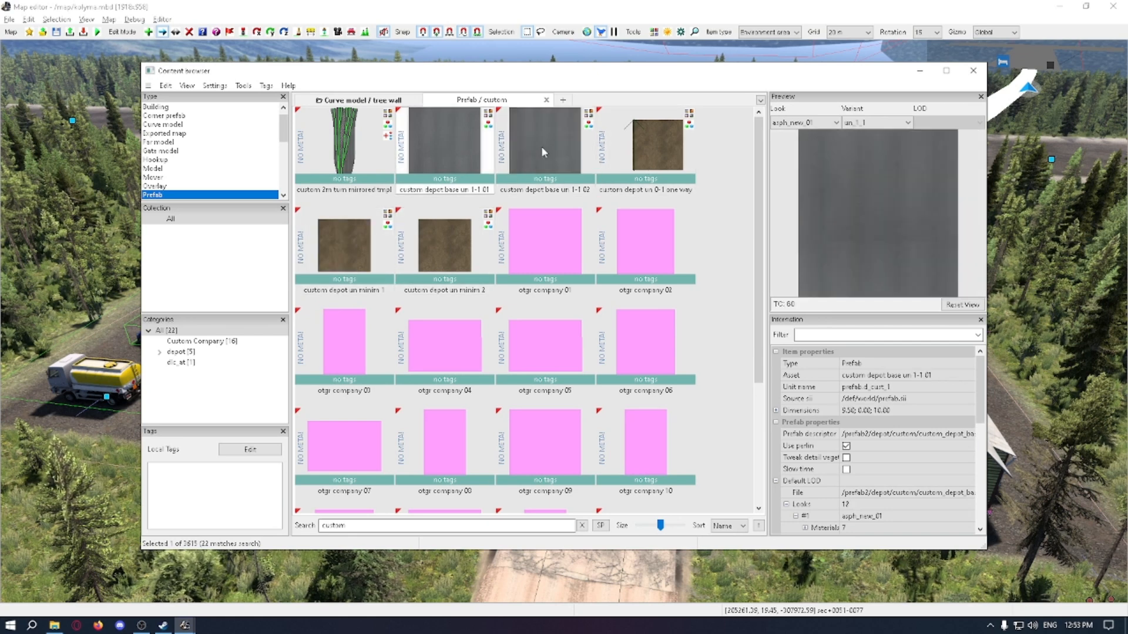
# Step: Place the custom depot base un 1-1 01 prefab in front of the barrier gate and move it closer to the yard entrance
pyautogui.doubleClick(453, 150)
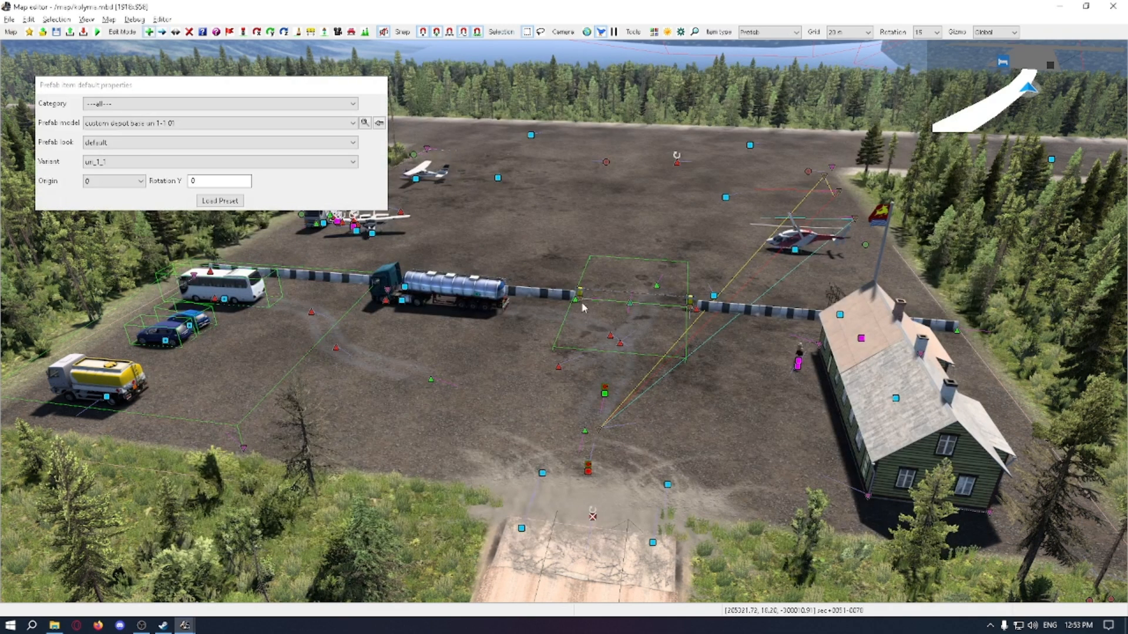
pyautogui.click(574, 358)
pyautogui.moveTo(557, 392); pyautogui.dragTo(486, 378)
pyautogui.press('Escape')
pyautogui.press('m')
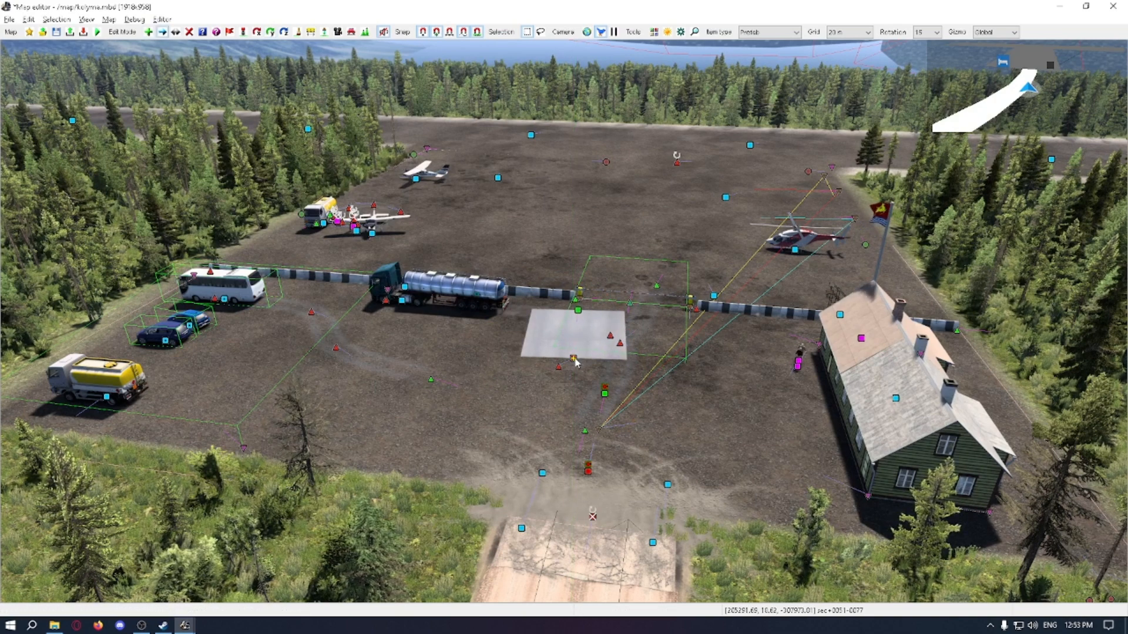
pyautogui.moveTo(573, 359); pyautogui.dragTo(535, 376)
pyautogui.press('Escape')
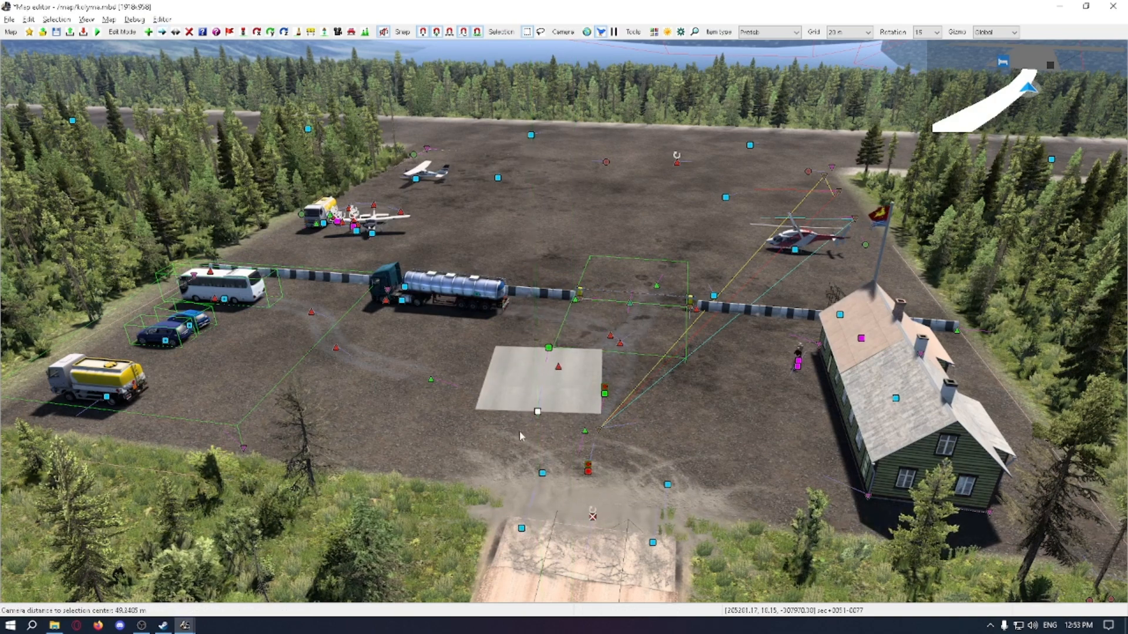
# Step: Reposition the depot base prefab near the entrance and rotate it slightly about its vertical axis
pyautogui.press('w')
pyautogui.moveTo(545, 434); pyautogui.dragTo(533, 401, button='right')
pyautogui.press('m')
pyautogui.moveTo(531, 397); pyautogui.dragTo(520, 430)
pyautogui.press('r')
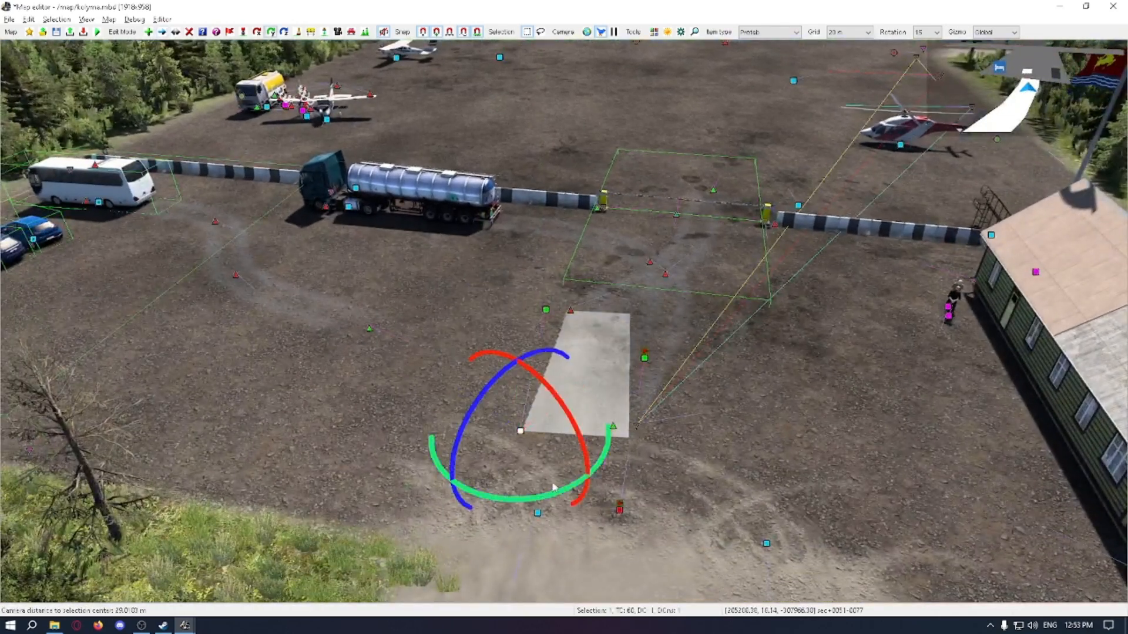
pyautogui.moveTo(554, 487); pyautogui.dragTo(605, 387)
pyautogui.press('Escape')
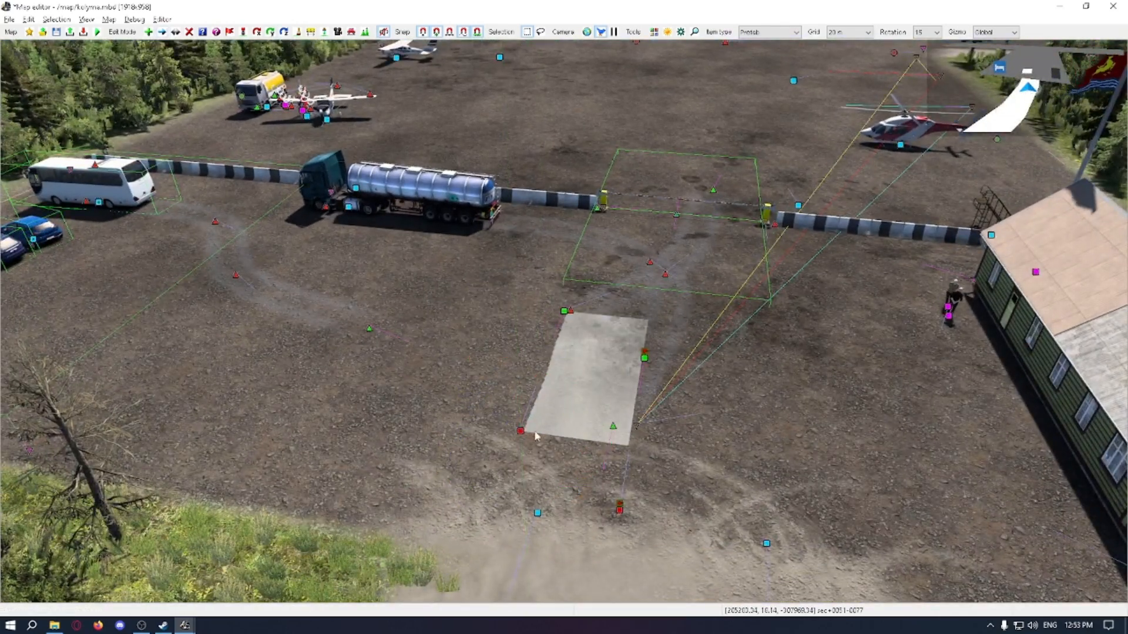
# Step: Nudge the depot base prefab from its origin node towards the barrier gate and adjust its height above the gravel
pyautogui.press('m')
pyautogui.click(522, 431)
pyautogui.moveTo(519, 387); pyautogui.dragTo(519, 372)
pyautogui.press('Escape')
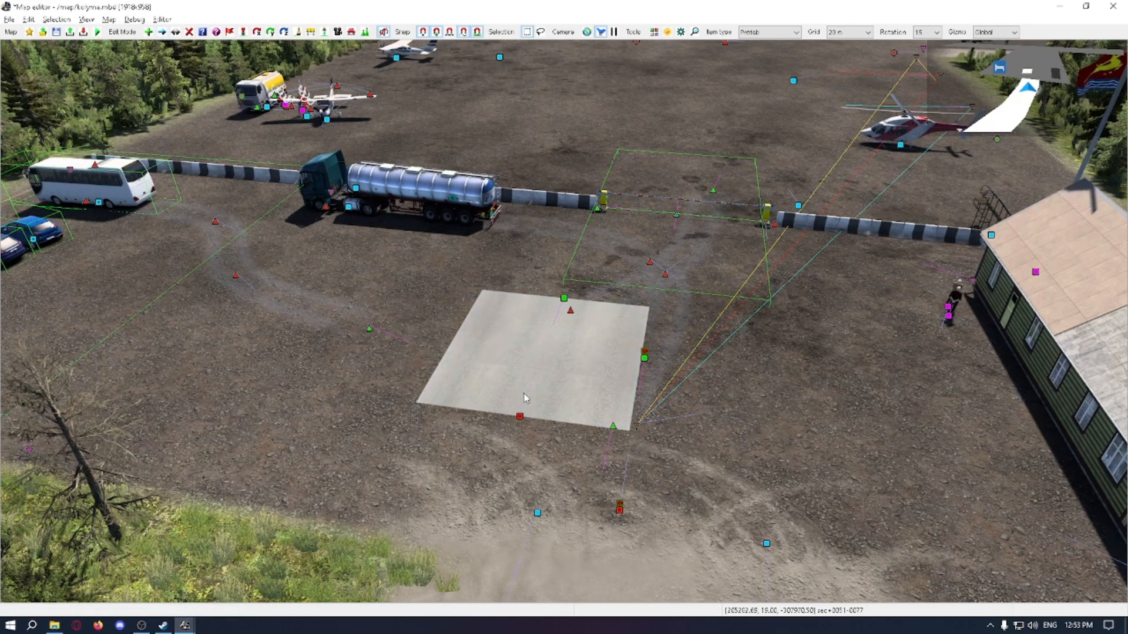
# Step: Try the custom depot base un 1-1 02 and custom depot un 0-1 one way prefabs beside the placed depot base
pyautogui.press('space')
pyautogui.doubleClick(545, 134)
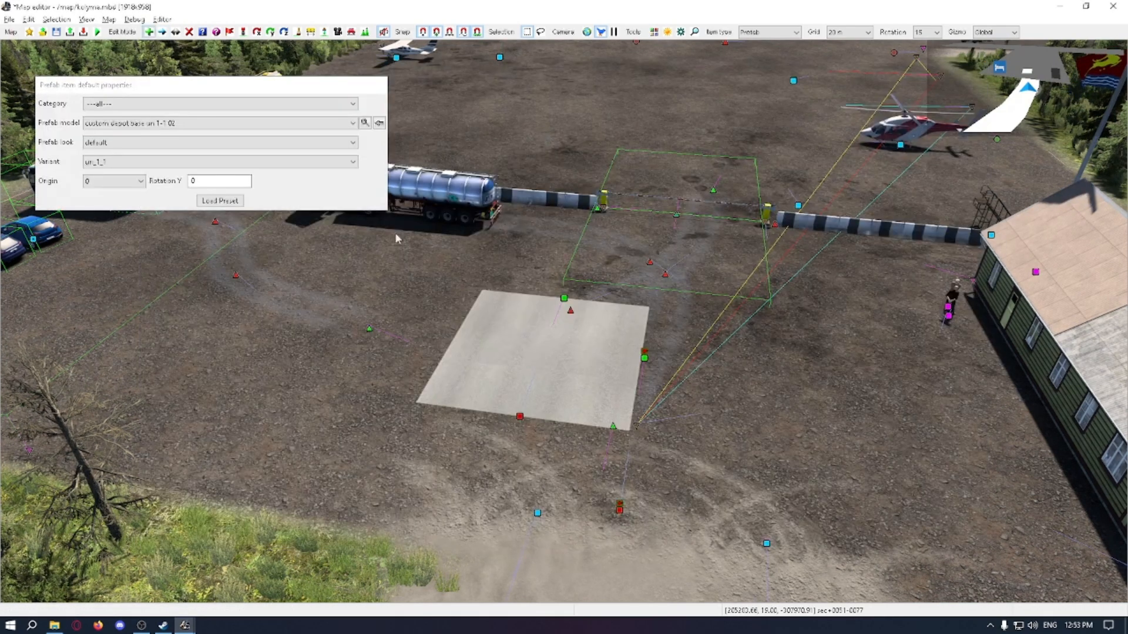
pyautogui.press('space')
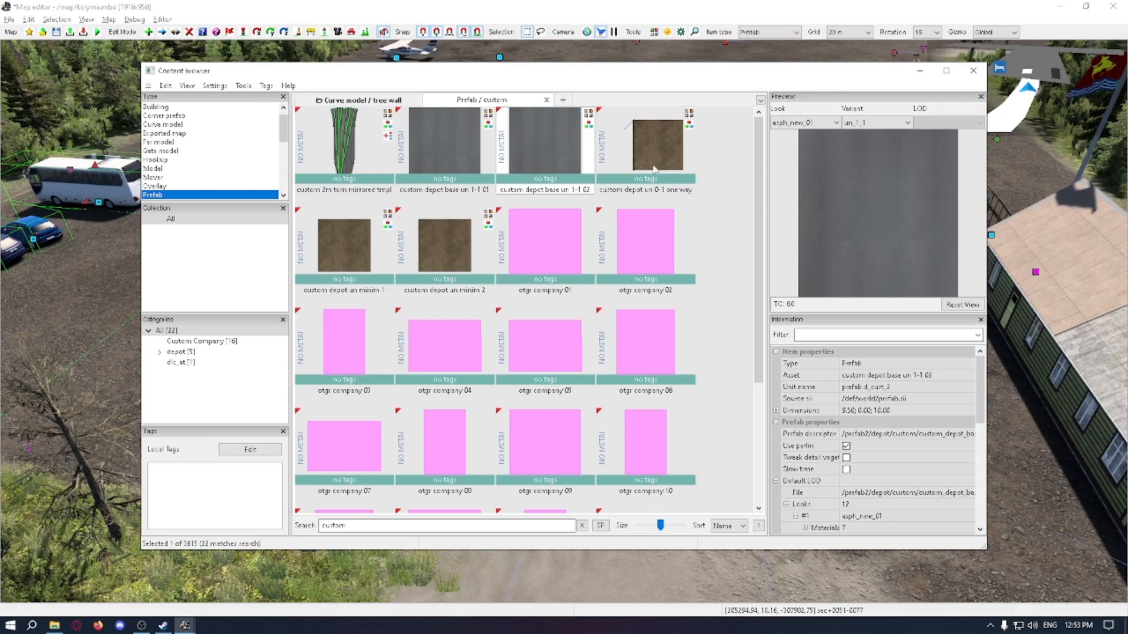
pyautogui.doubleClick(653, 169)
pyautogui.press('space')
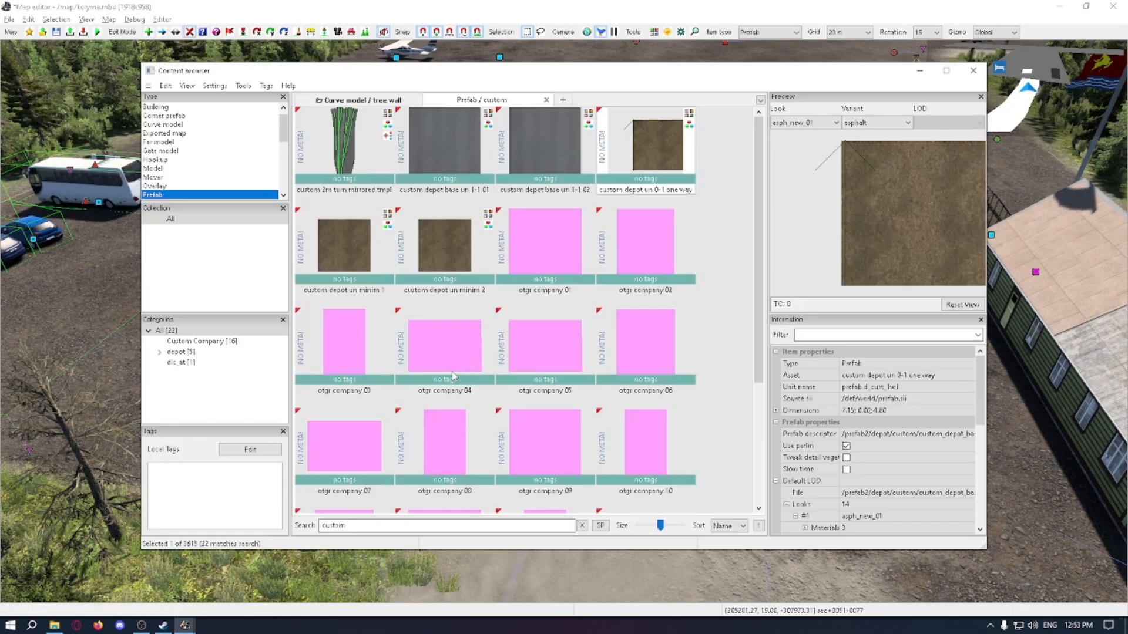
# Step: Preview custom depot un minim 2 and otgr company 16 in the content browser and return to the map view
pyautogui.click(358, 250)
pyautogui.click(444, 246)
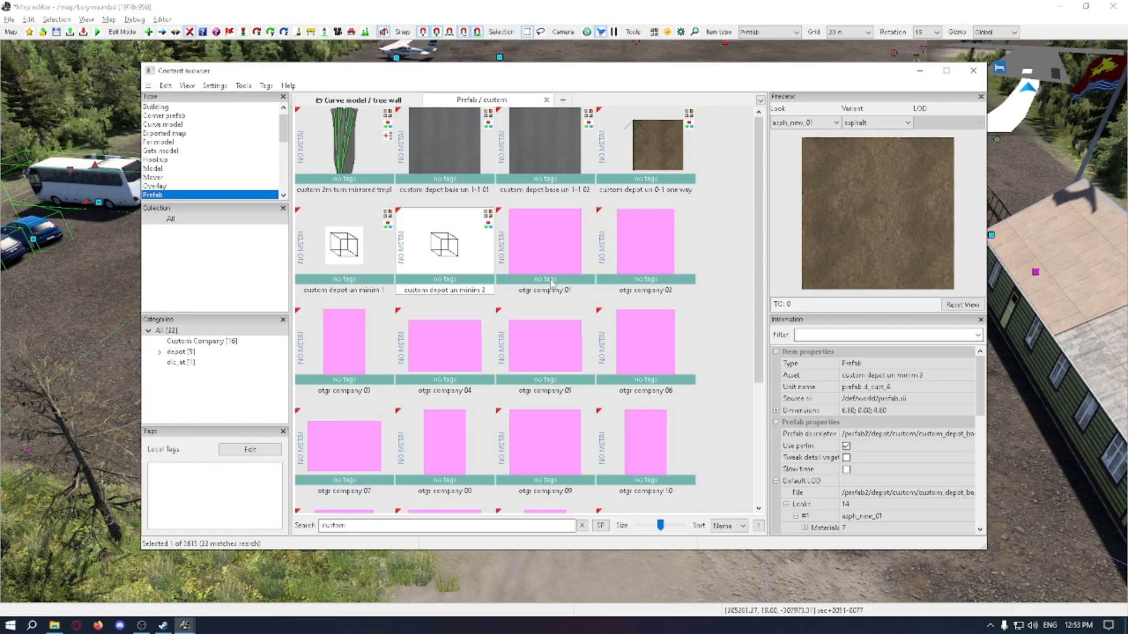
pyautogui.scroll(-3, 555, 320)
pyautogui.click(470, 414)
pyautogui.click(445, 466)
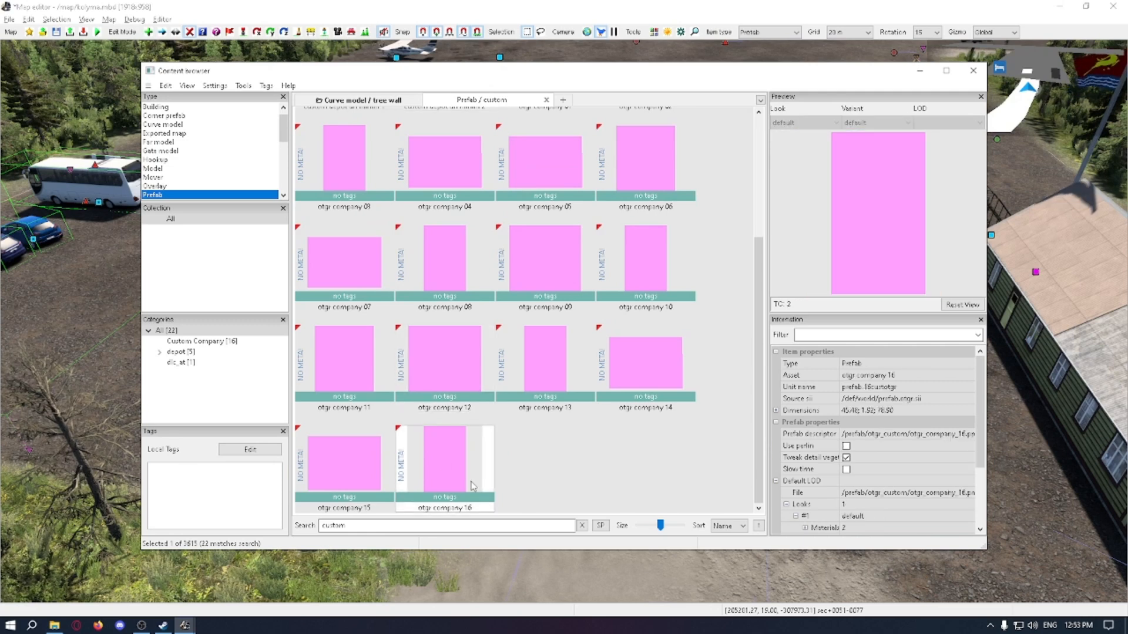
pyautogui.scroll(3, 490, 407)
pyautogui.hotkey('alt', 'Tab')
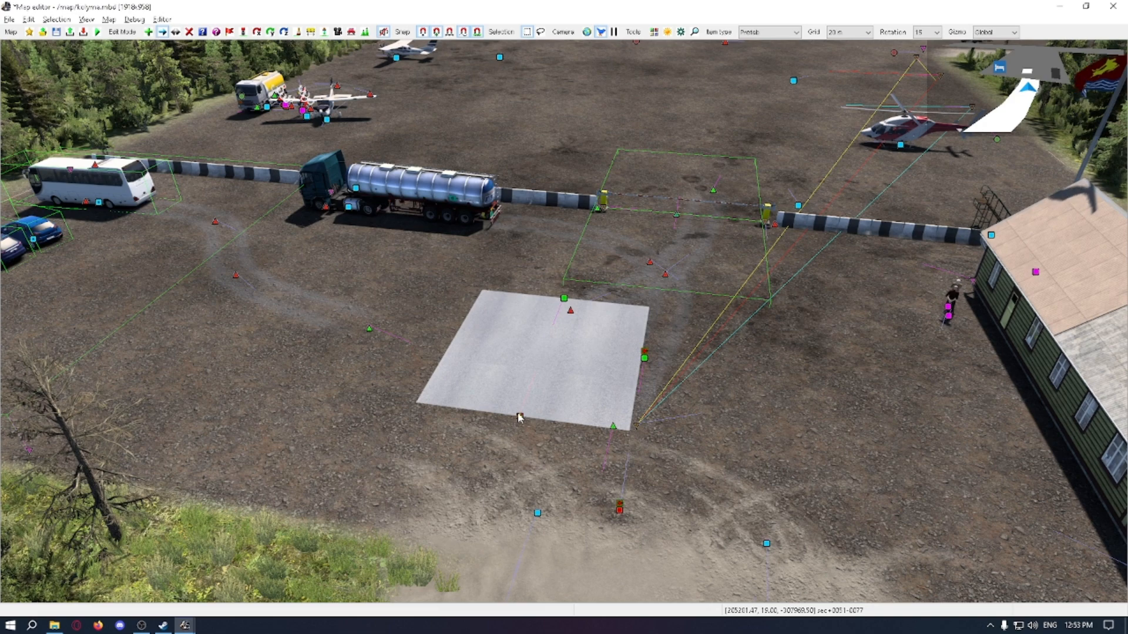
pyautogui.hotkey('alt', 'Tab')
pyautogui.hotkey('alt', 'Tab')
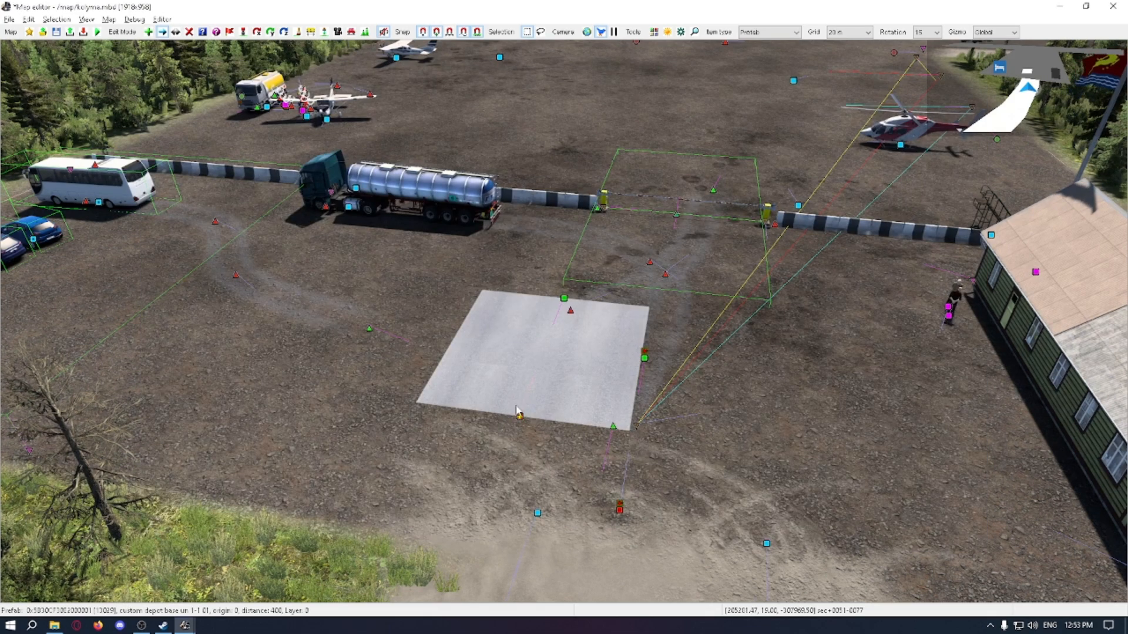
# Step: Shift the depot base prefab sideways across the yard so it lines up with the dirt road entrance
pyautogui.moveTo(520, 413); pyautogui.dragTo(495, 357, button='right')
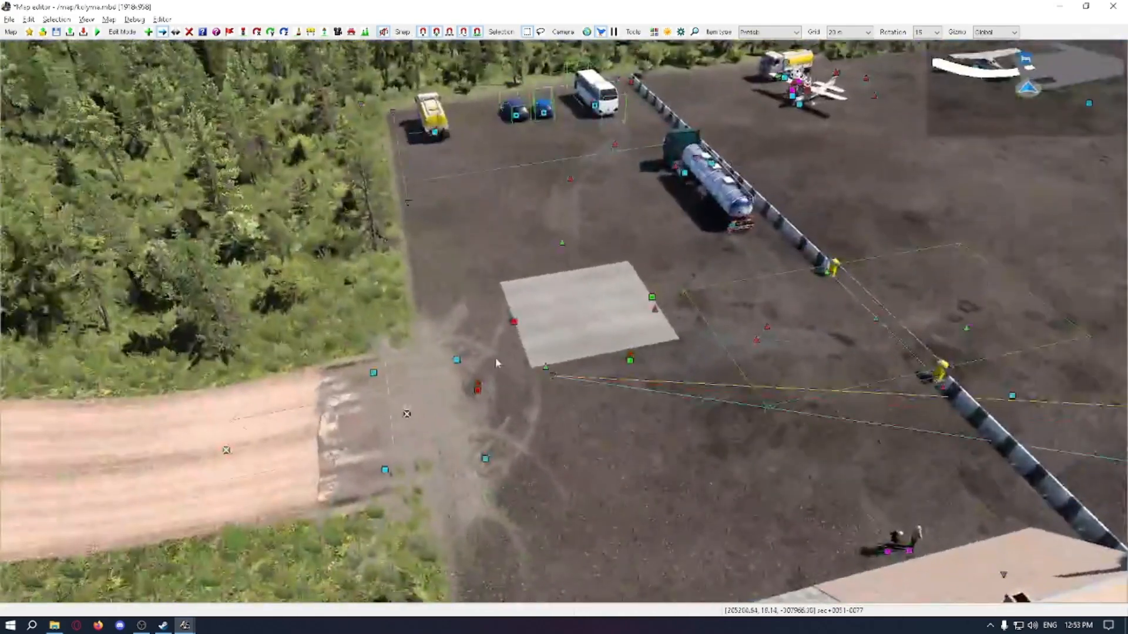
pyautogui.moveTo(511, 318)
pyautogui.mouseDown()
pyautogui.moveTo(515, 359)
pyautogui.moveTo(511, 335)
pyautogui.mouseUp()
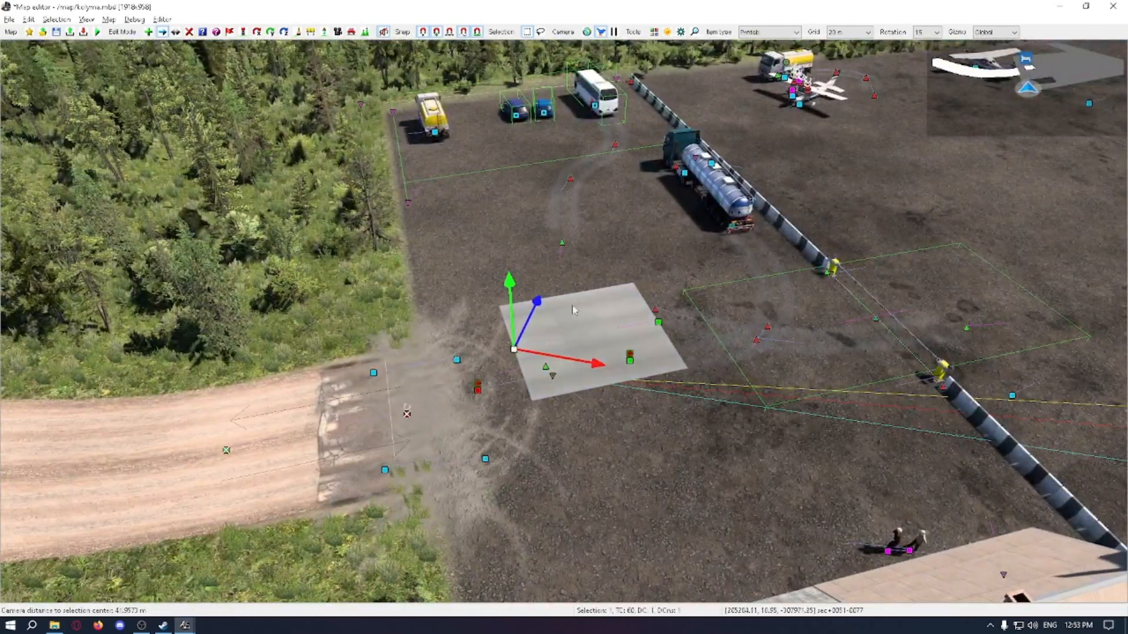
pyautogui.moveTo(576, 310); pyautogui.dragTo(318, 235, button='right')
pyautogui.scroll(-5, 1043, 69)
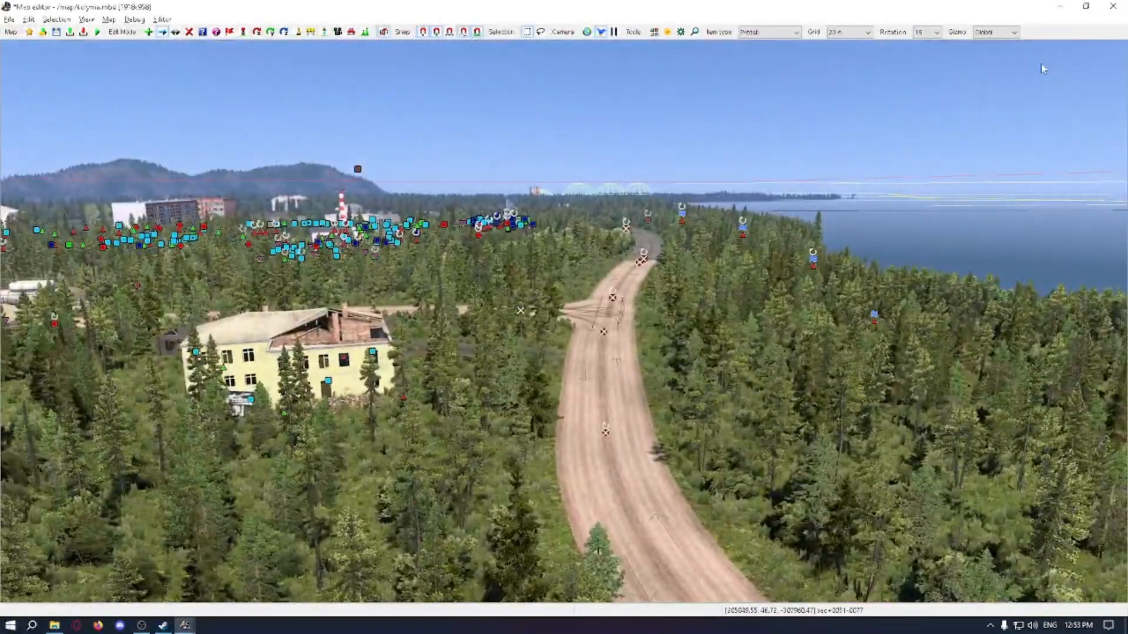
pyautogui.scroll(3, 1035, 69)
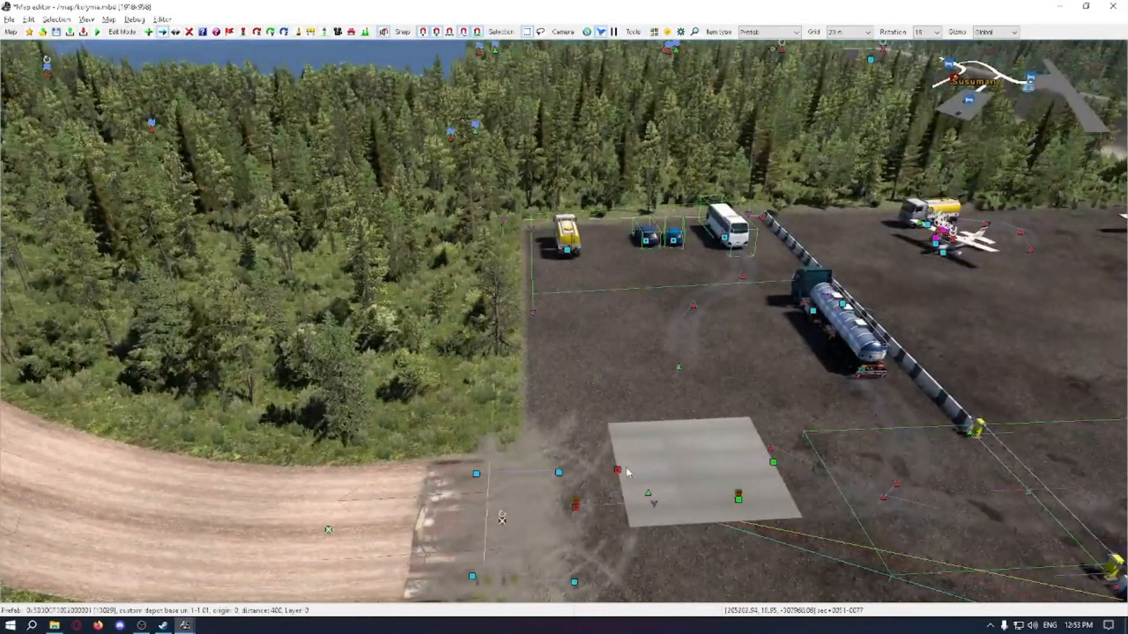
# Step: Select the depot base prefab's node and preview the otgr company 01, 06 and 10 prefabs in the content browser
pyautogui.click(644, 445)
pyautogui.moveTo(643, 383); pyautogui.dragTo(316, 264, button='right')
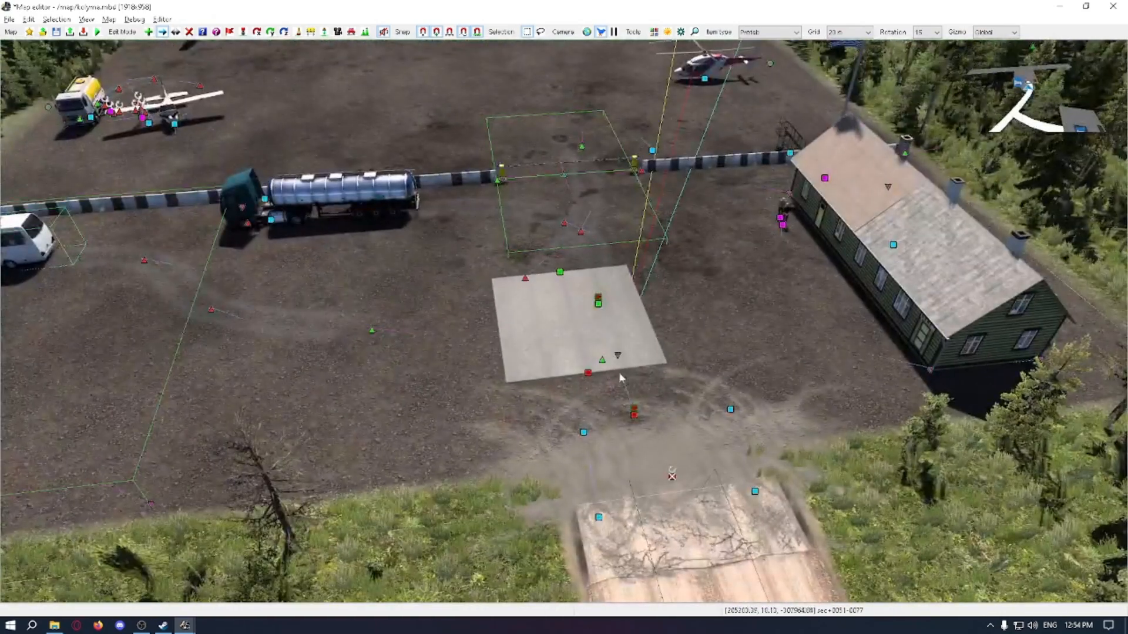
pyautogui.click(589, 375)
pyautogui.press('b')
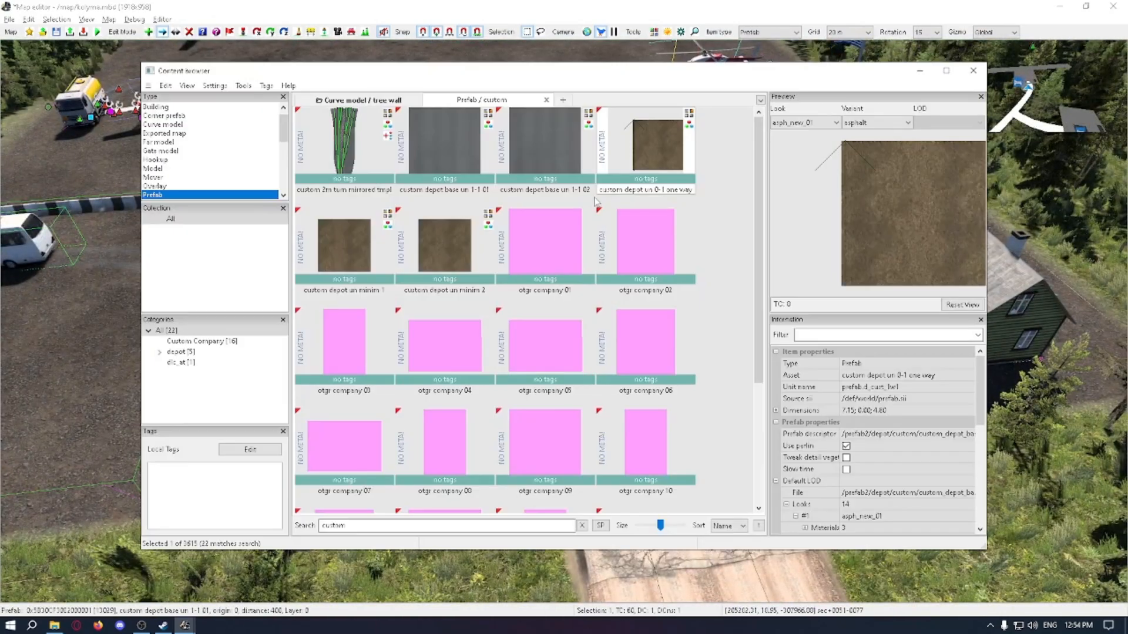
pyautogui.click(555, 263)
pyautogui.scroll(-2, 555, 265)
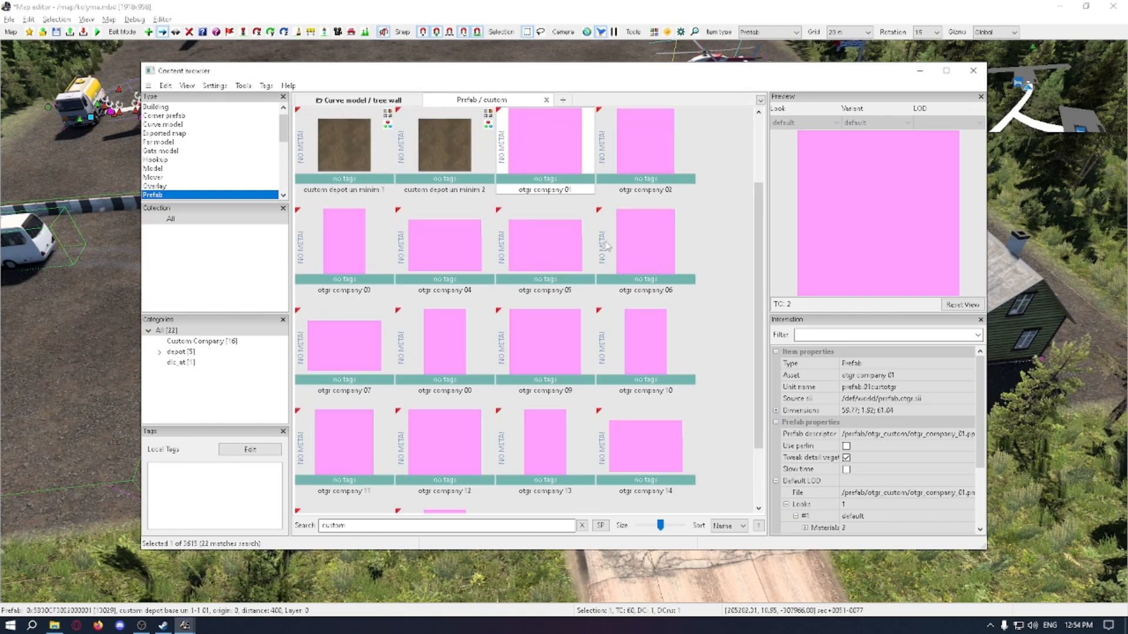
pyautogui.click(632, 238)
pyautogui.click(636, 327)
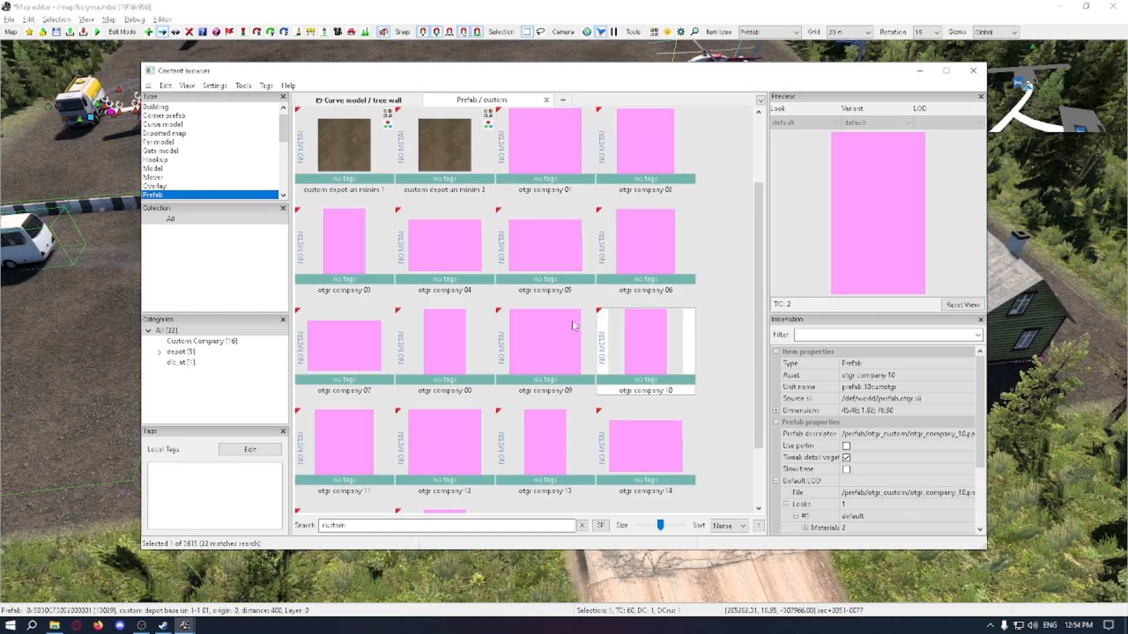
pyautogui.press('b')
# Step: Nudge the depot base prefab towards the dirt road entrance and preview the otgr company 09 prefab in the content browser
pyautogui.press('b')
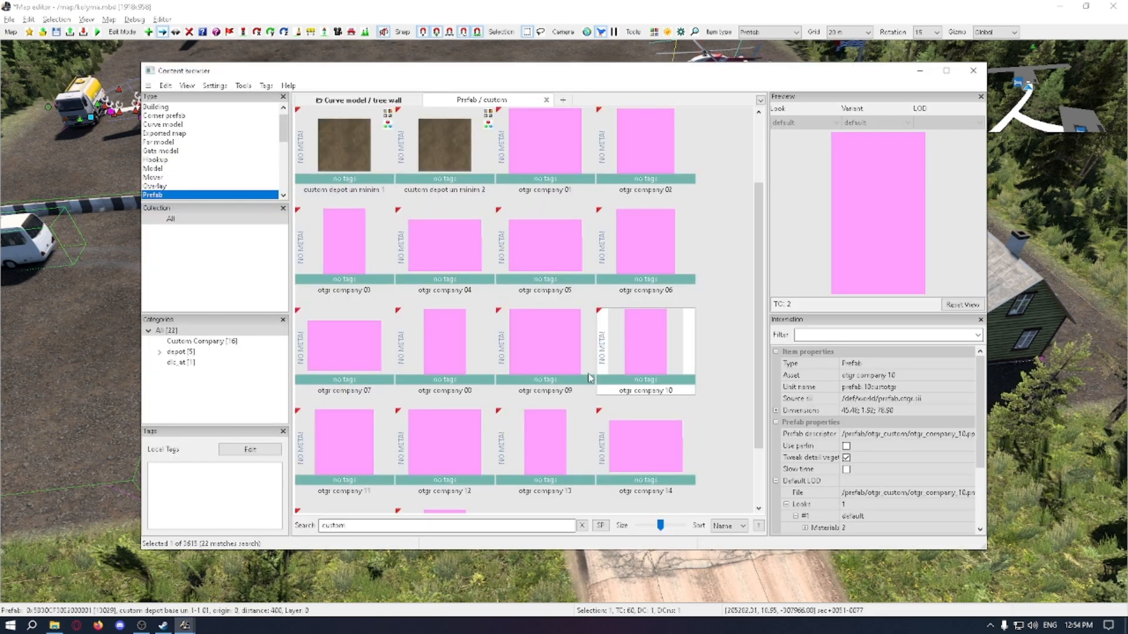
pyautogui.press('b')
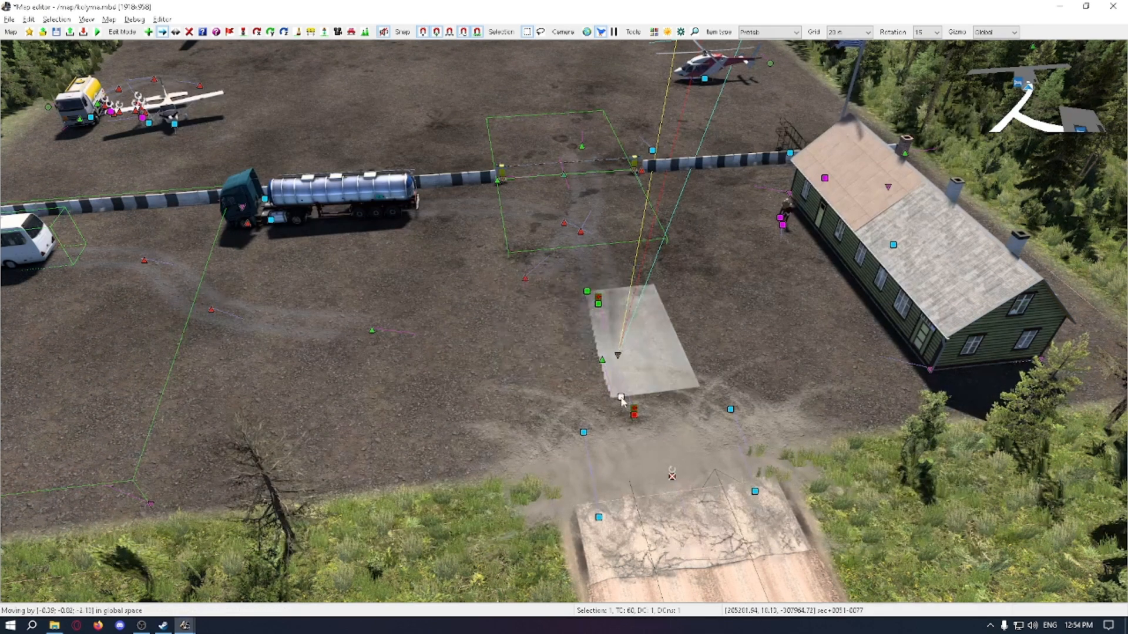
pyautogui.hotkey('alt', 'Tab')
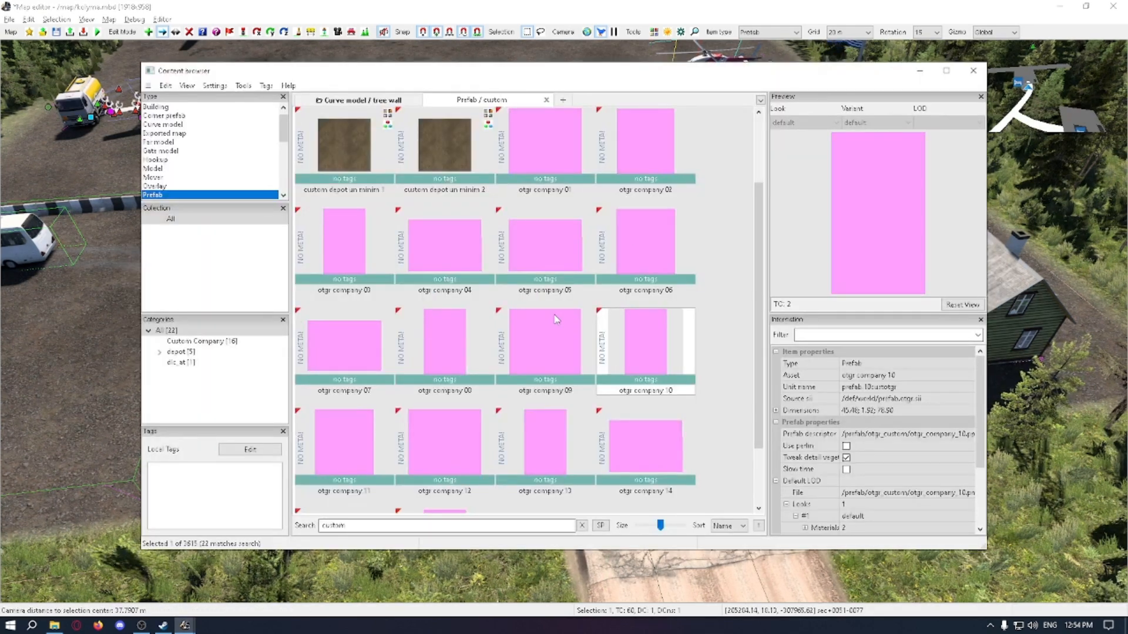
pyautogui.click(557, 319)
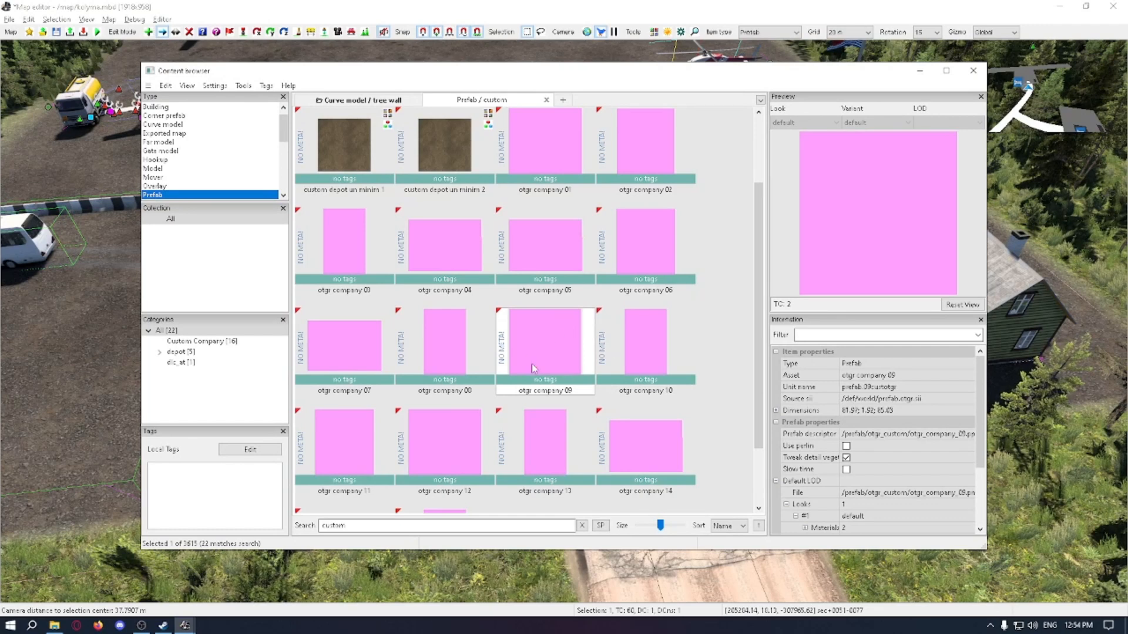
pyautogui.press('b')
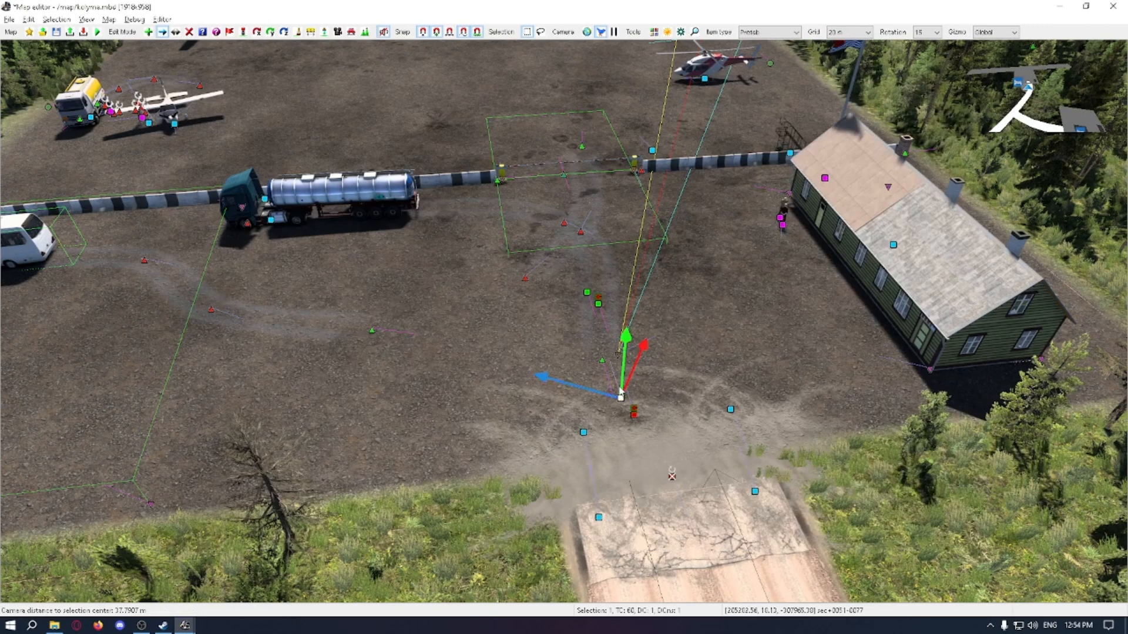
# Step: Remove the depot base prefab from the yard and inspect the custom company item left at its position
pyautogui.moveTo(621, 392); pyautogui.dragTo(624, 367)
pyautogui.click(673, 423)
pyautogui.hotkey('ctrl', 'z')
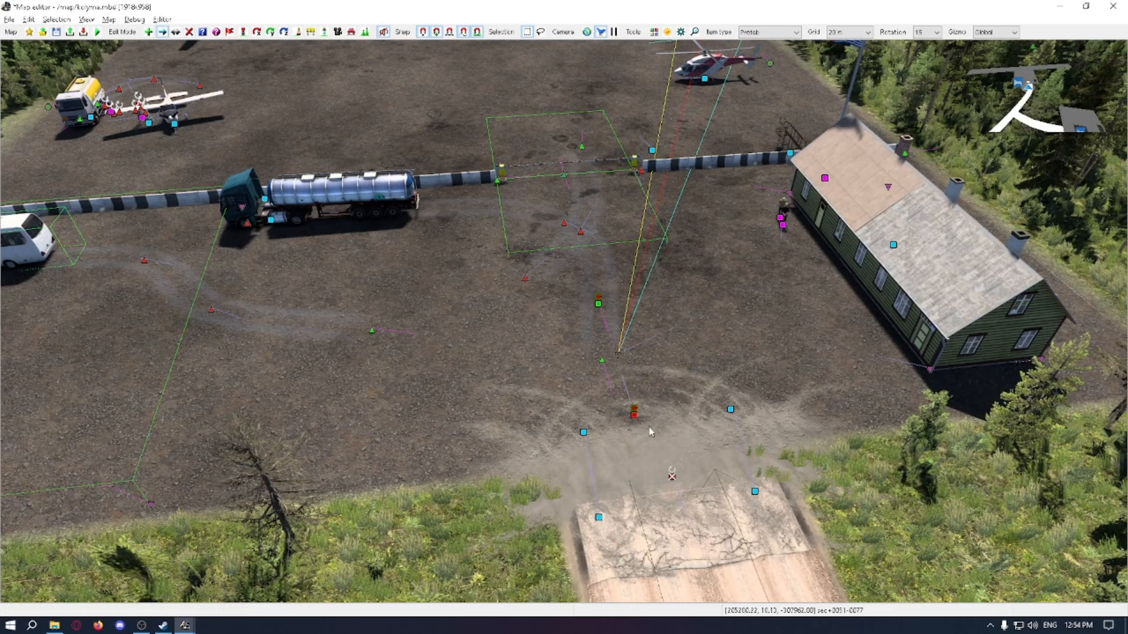
pyautogui.click(623, 363)
pyautogui.click(643, 371)
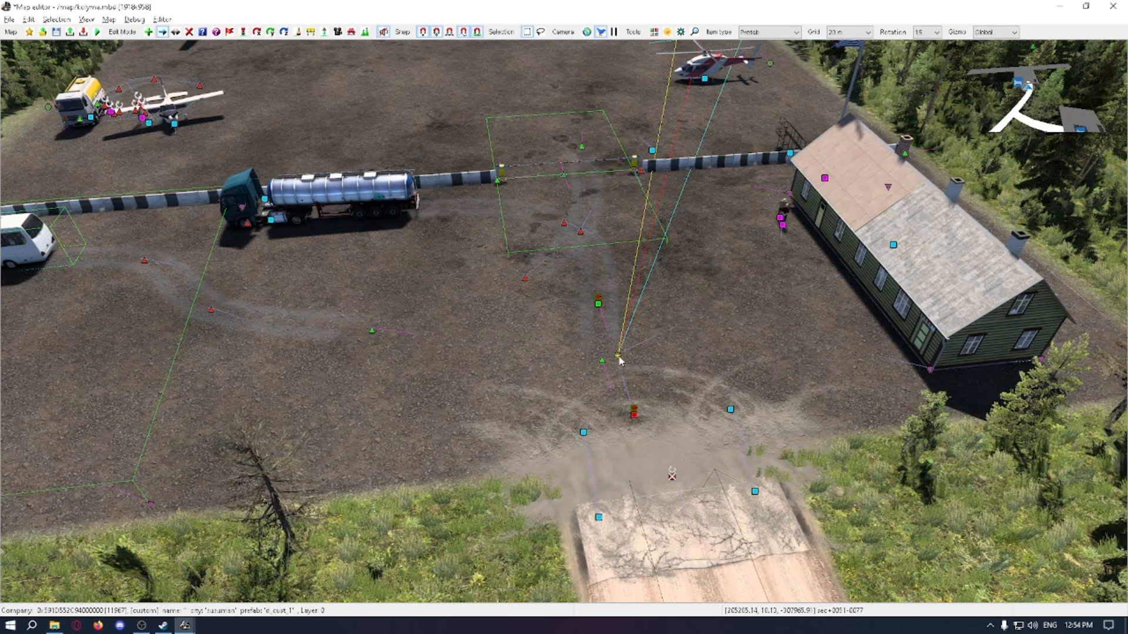
pyautogui.click(618, 356)
pyautogui.click(661, 366)
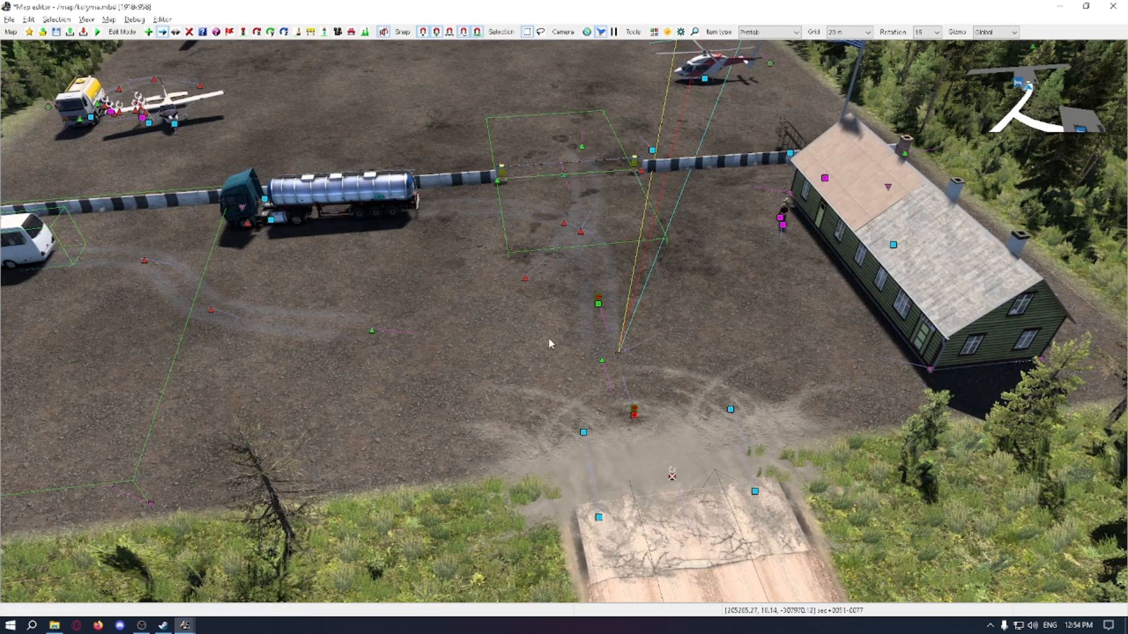
# Step: Switch to File Explorer and delete the 7z archive from the Downloads folder
pyautogui.click(54, 626)
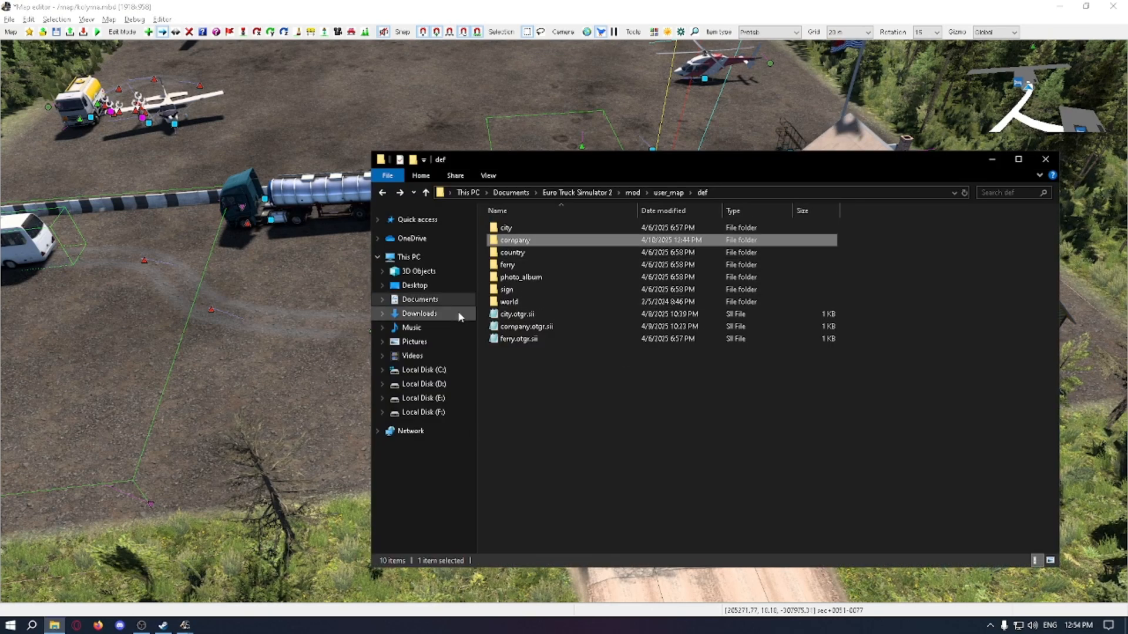
pyautogui.click(419, 314)
pyautogui.click(548, 315)
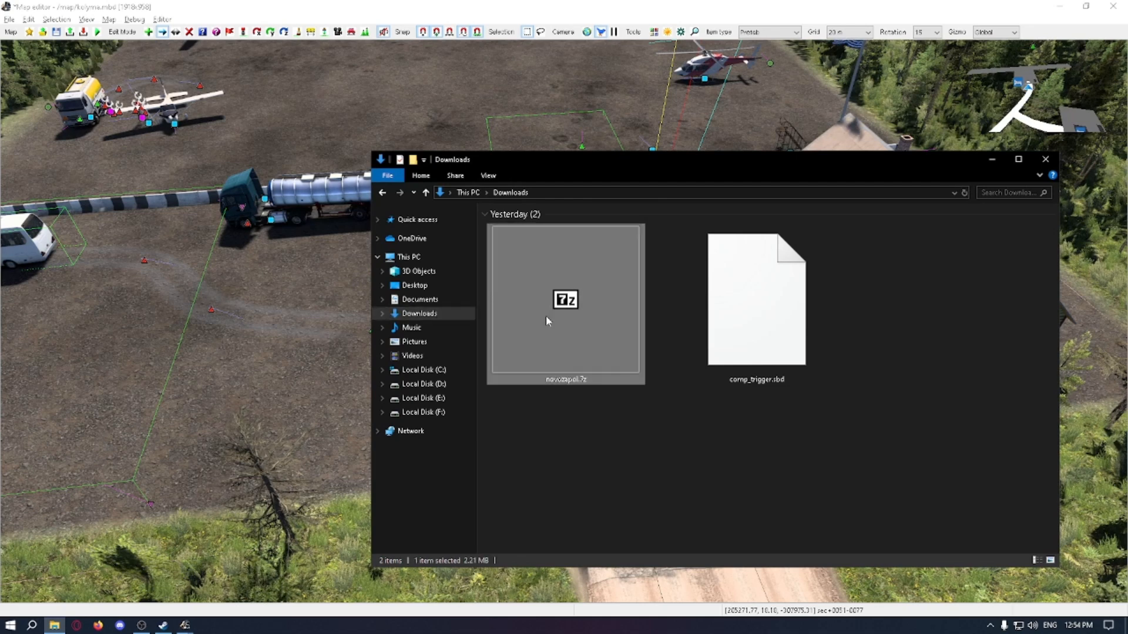
pyautogui.rightClick(547, 317)
pyautogui.click(576, 496)
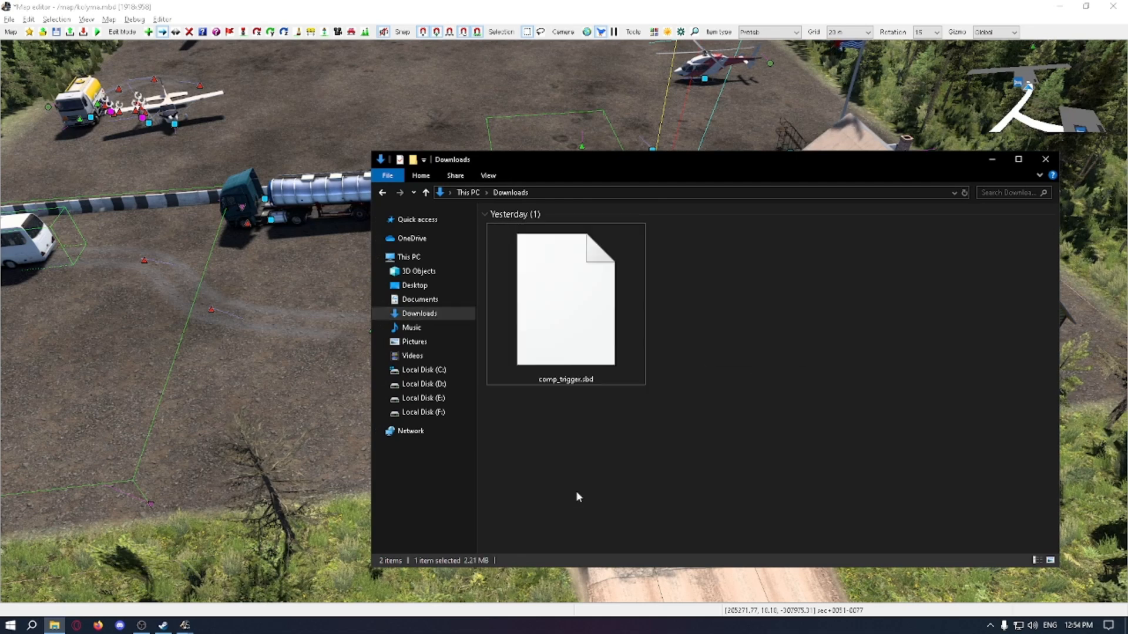
# Step: Move comp_trigger.sbd from Downloads into the map folder of the user_map mod, replacing the existing file, and return to the map editor
pyautogui.click(575, 380)
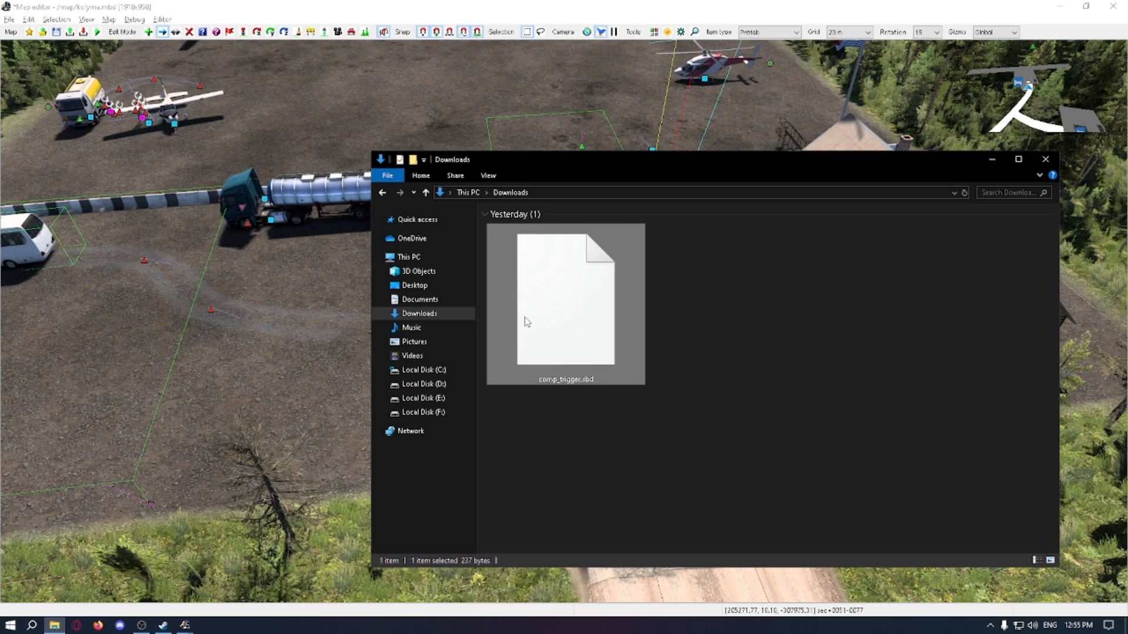
pyautogui.rightClick(575, 308)
pyautogui.click(617, 426)
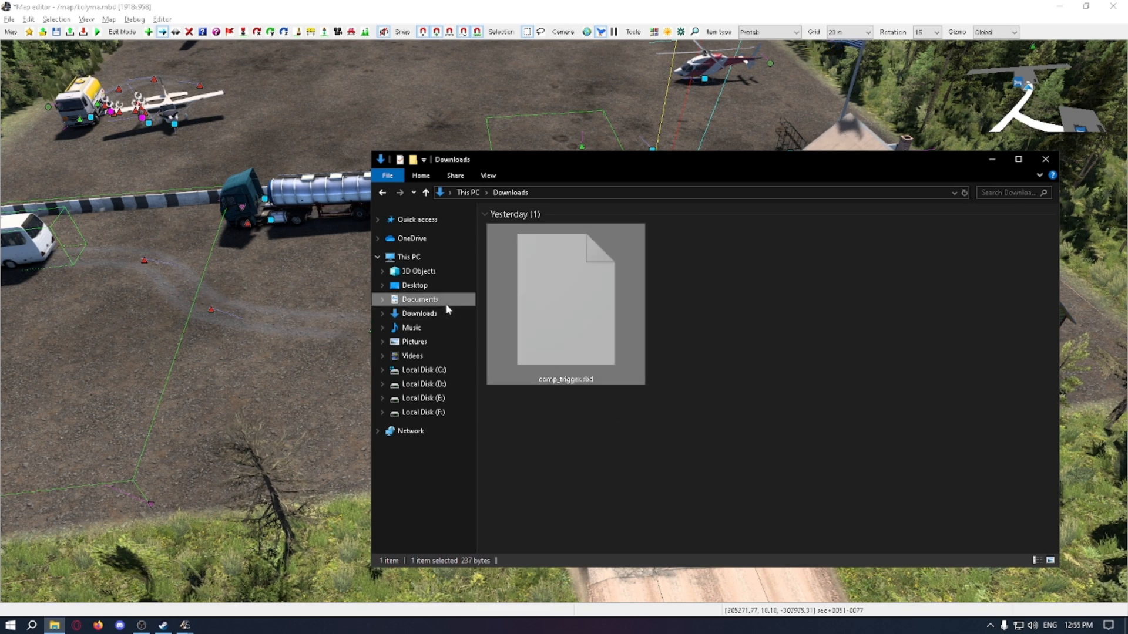
pyautogui.click(447, 301)
pyautogui.doubleClick(517, 224)
pyautogui.doubleClick(523, 294)
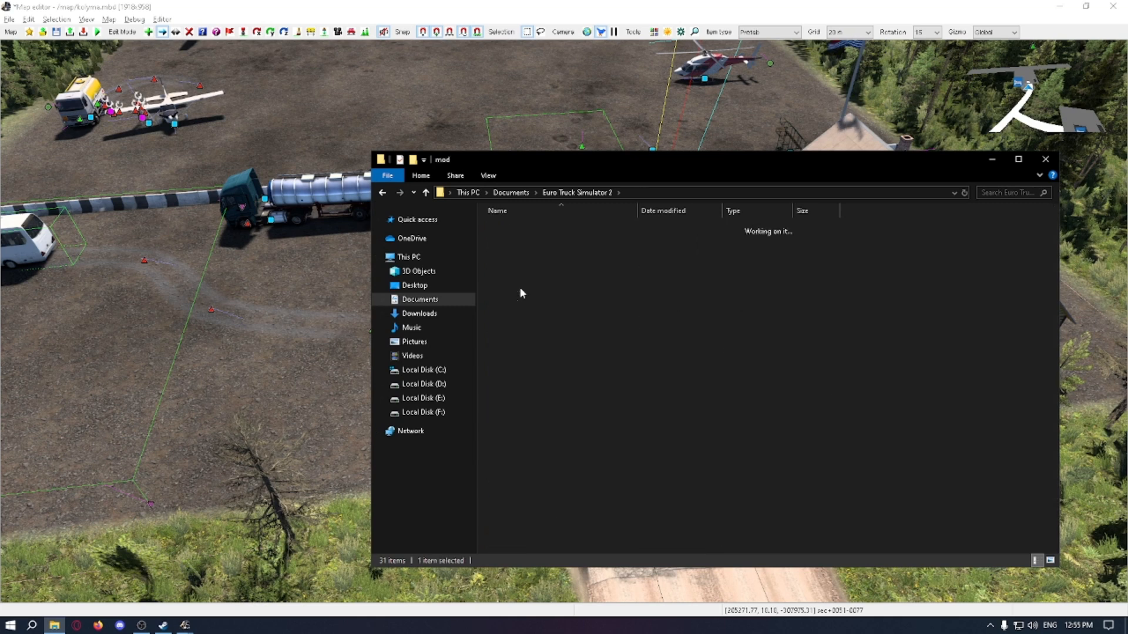
pyautogui.doubleClick(523, 282)
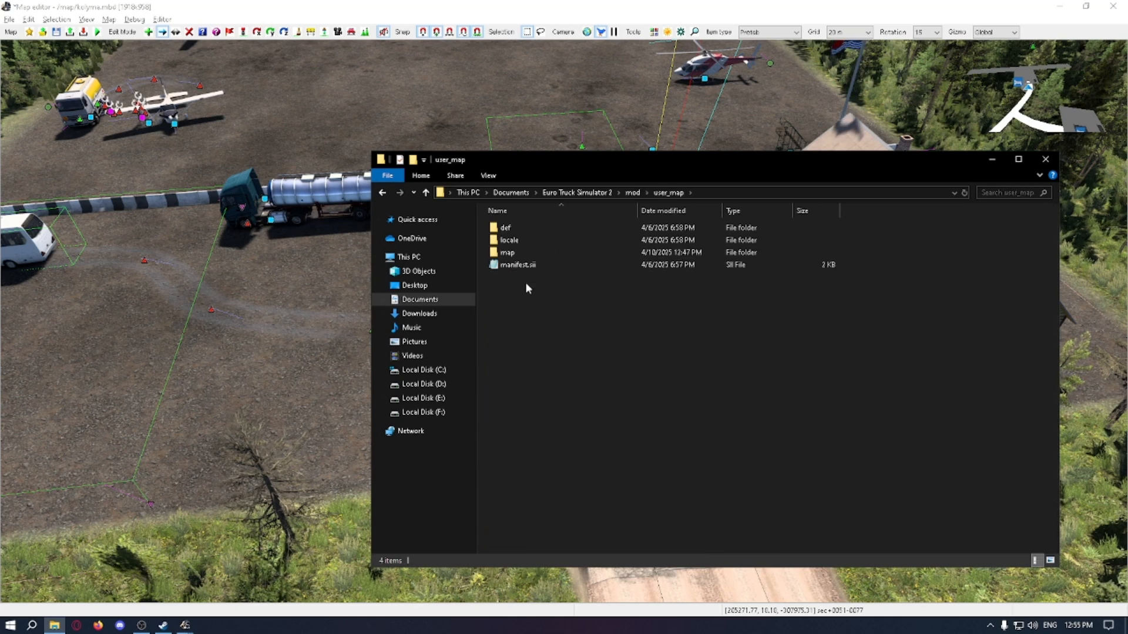
pyautogui.doubleClick(507, 252)
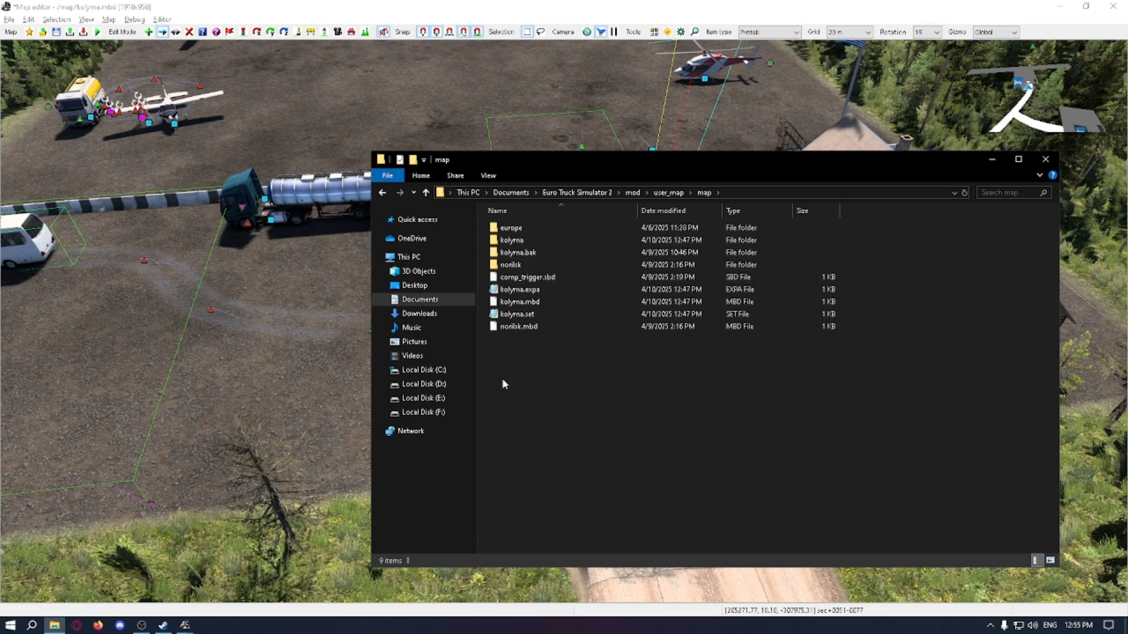
pyautogui.rightClick(538, 371)
pyautogui.click(583, 450)
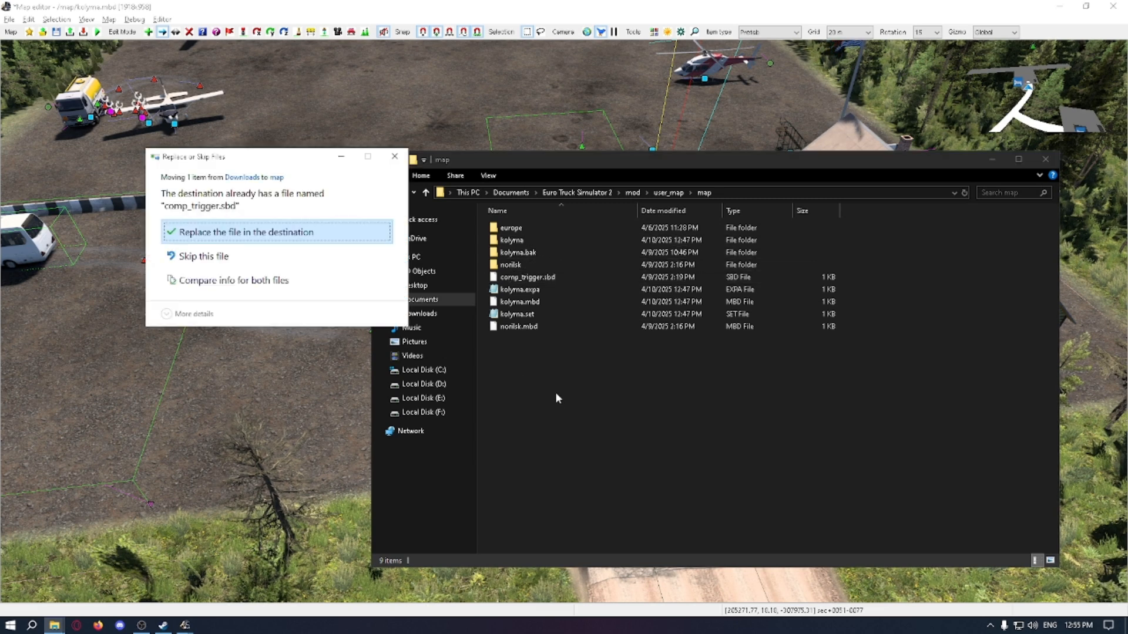
pyautogui.click(330, 235)
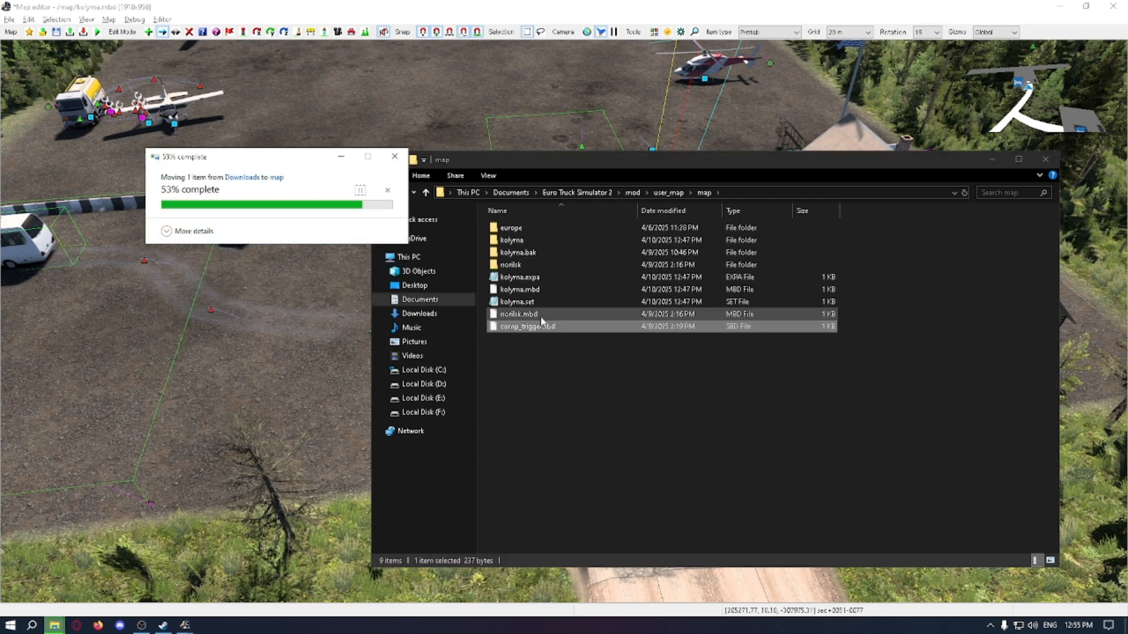
pyautogui.click(991, 160)
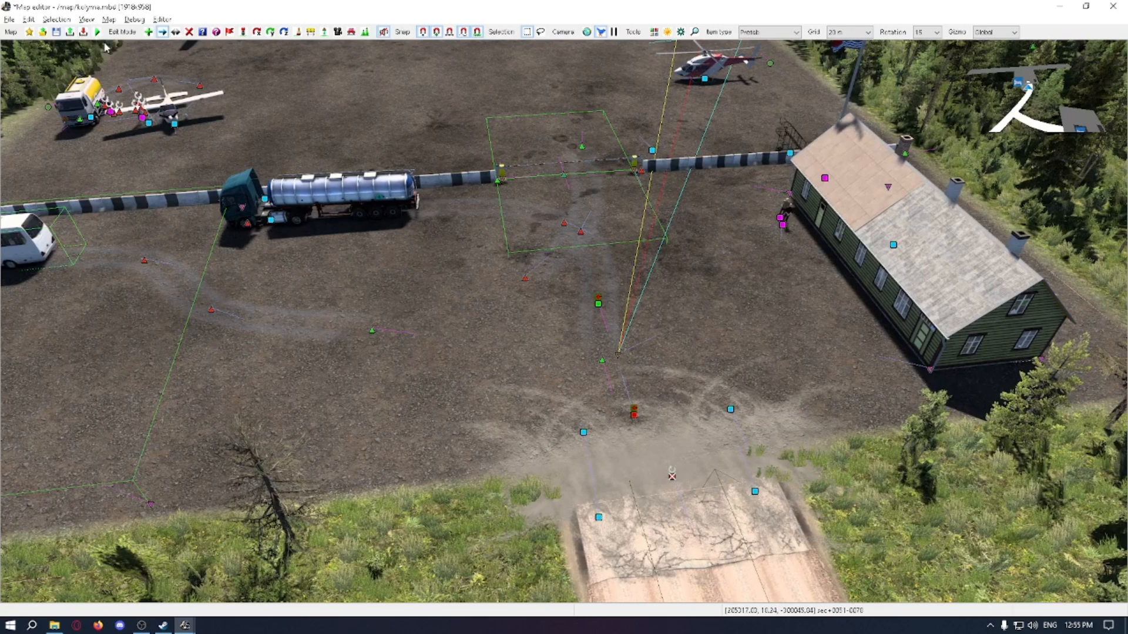
# Step: Import the comp_trigger.sbd selection from the /map/ directory into the open map
pyautogui.click(83, 32)
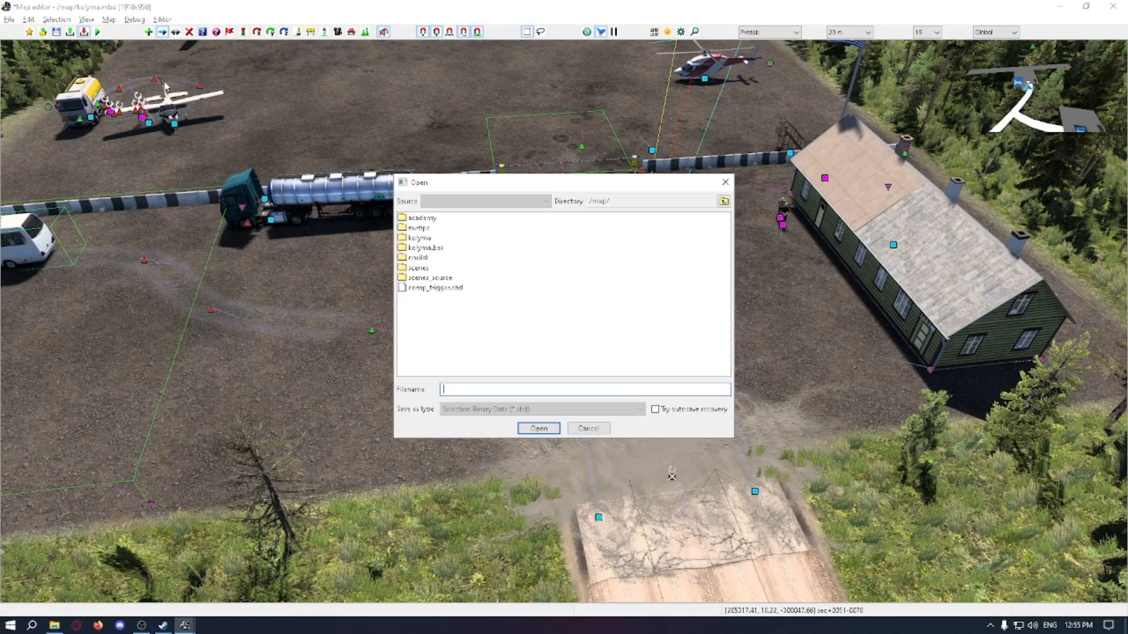
pyautogui.doubleClick(447, 289)
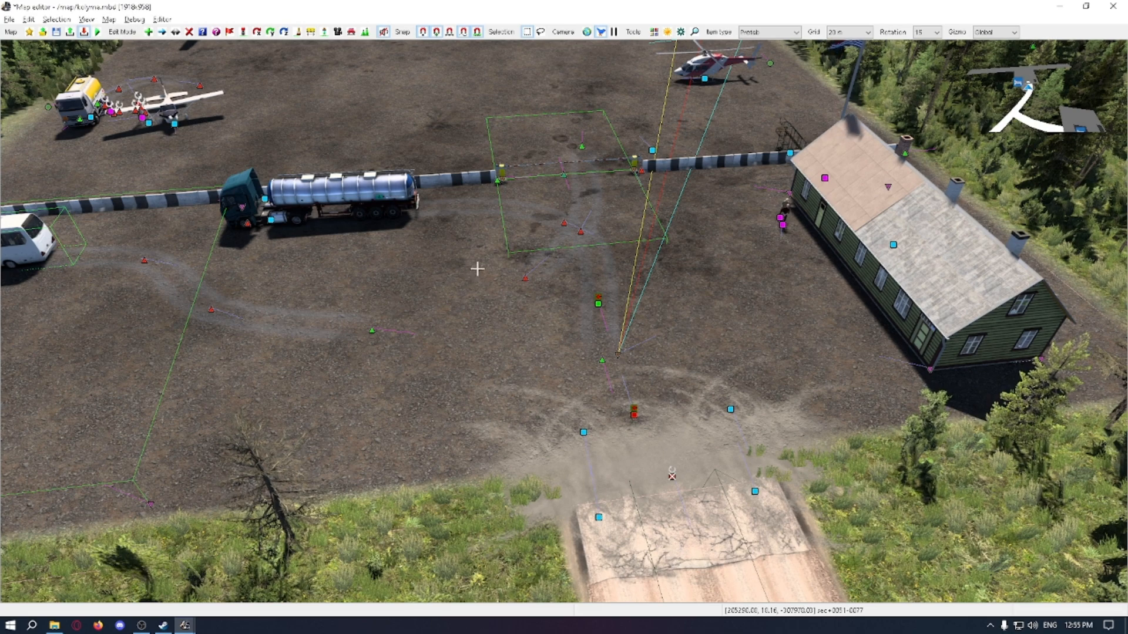
pyautogui.press('Escape')
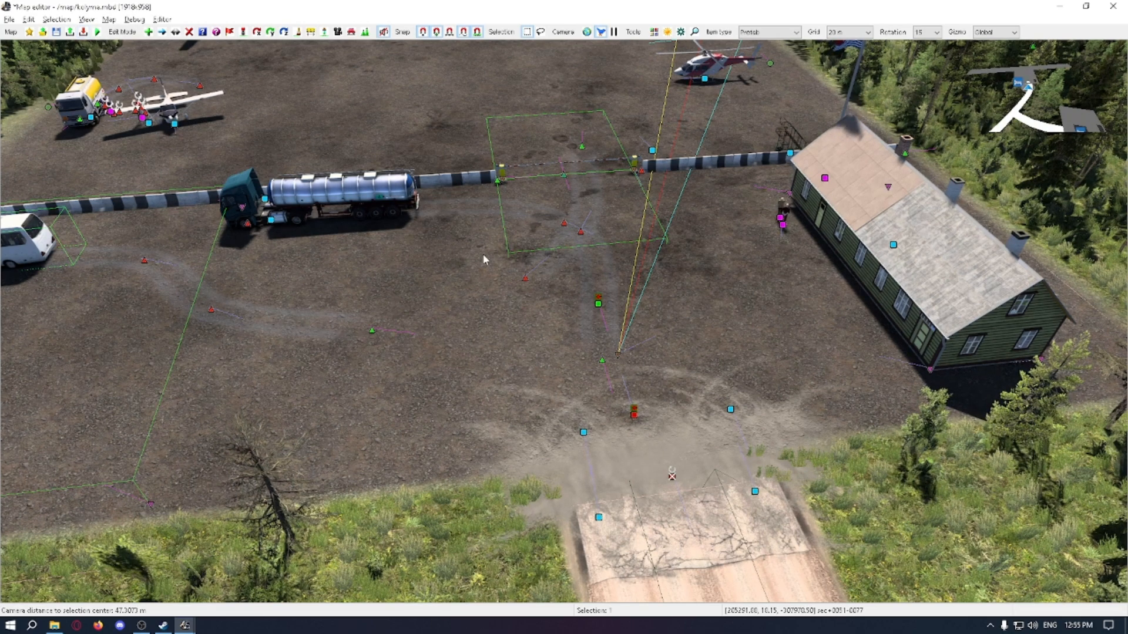
# Step: Move the imported comp_trigger item from above the forest onto the gravel yard beside the barrier gate
pyautogui.scroll(-5, 483, 253)
pyautogui.press('v')
pyautogui.moveTo(506, 298); pyautogui.dragTo(506, 297, button='middle')
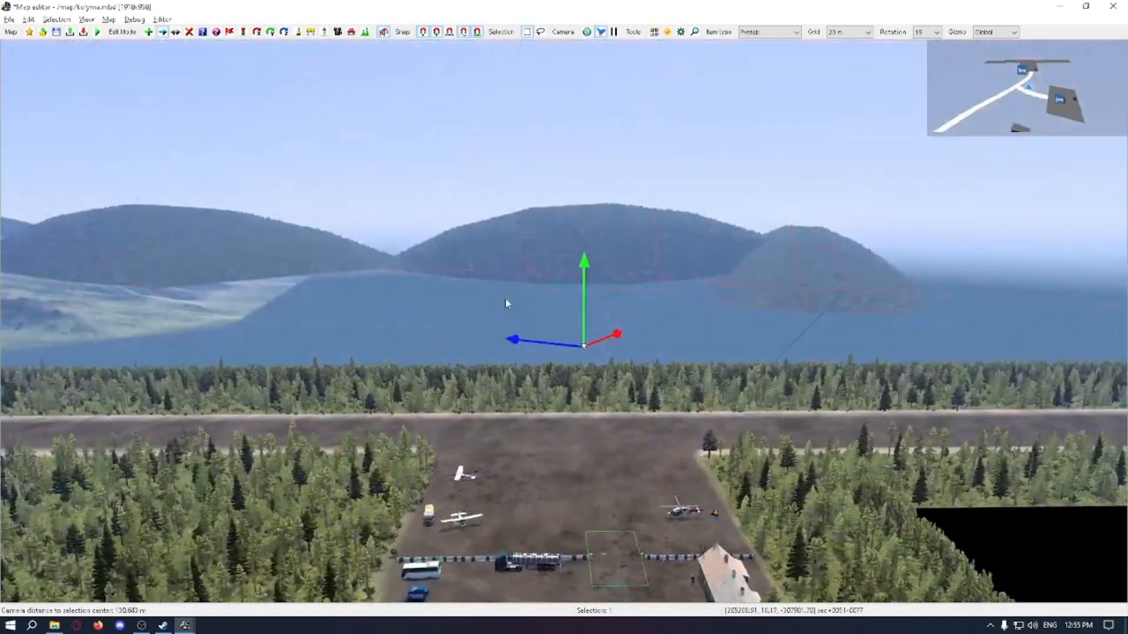
pyautogui.moveTo(604, 346); pyautogui.dragTo(604, 359, button='right')
pyautogui.moveTo(603, 358); pyautogui.dragTo(646, 376, button='middle')
pyautogui.moveTo(599, 327); pyautogui.dragTo(564, 293, button='middle')
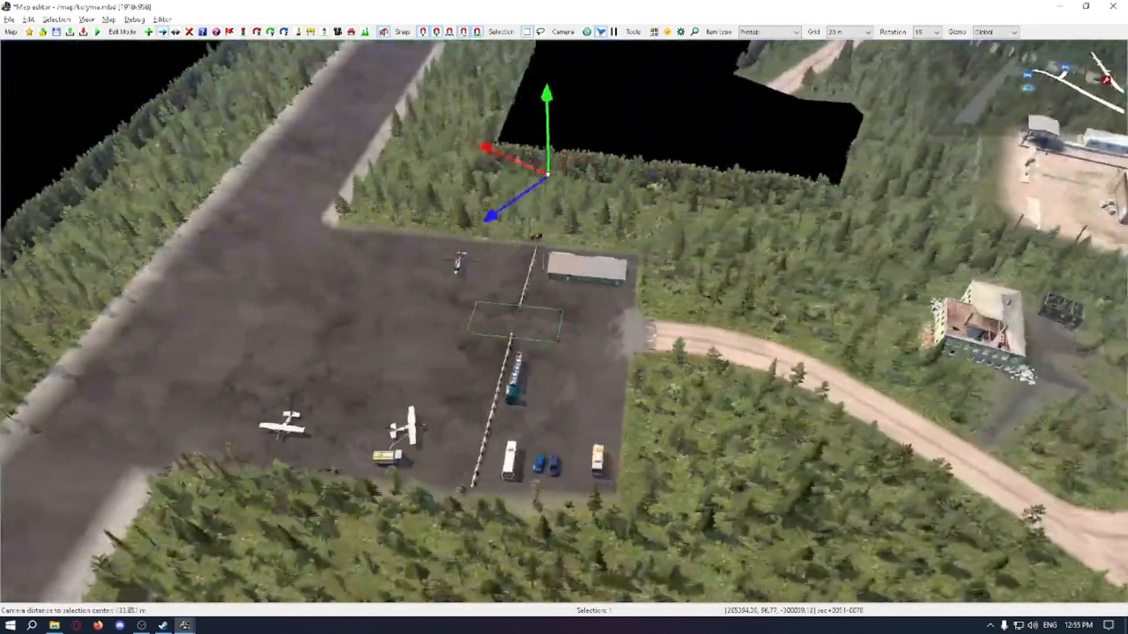
pyautogui.moveTo(599, 327); pyautogui.dragTo(622, 341, button='right')
pyautogui.scroll(1, 599, 327)
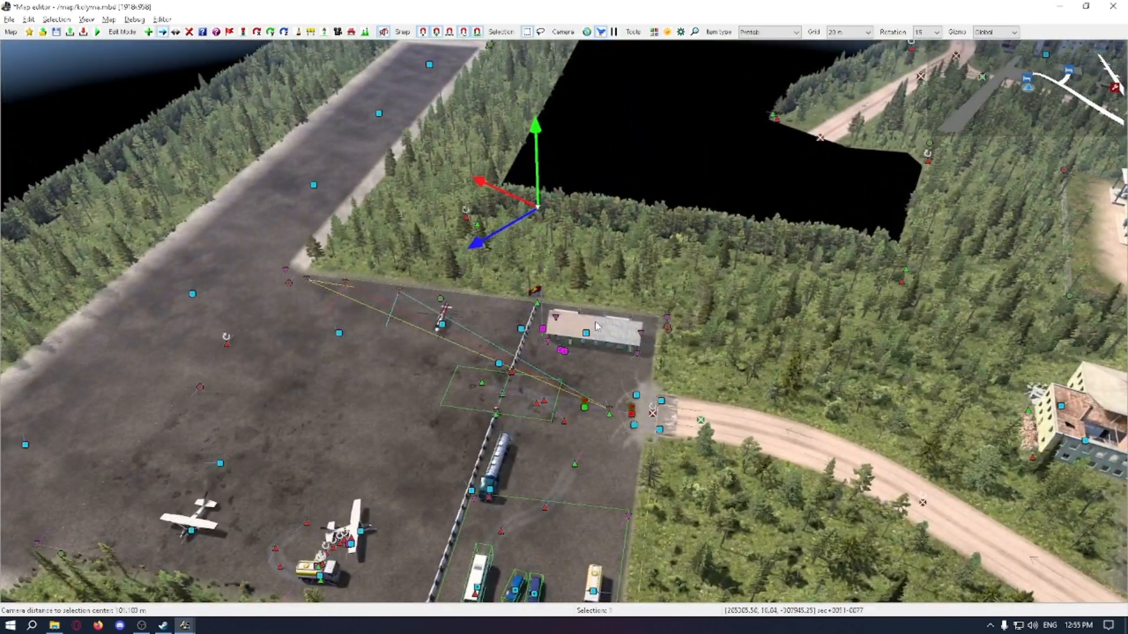
pyautogui.click(584, 406)
pyautogui.moveTo(521, 434)
pyautogui.mouseDown(button='right')
pyautogui.moveTo(521, 381)
pyautogui.moveTo(528, 421)
pyautogui.mouseUp(button='right')
pyautogui.moveTo(566, 355); pyautogui.dragTo(566, 315)
pyautogui.hotkey('ctrl', 'z')
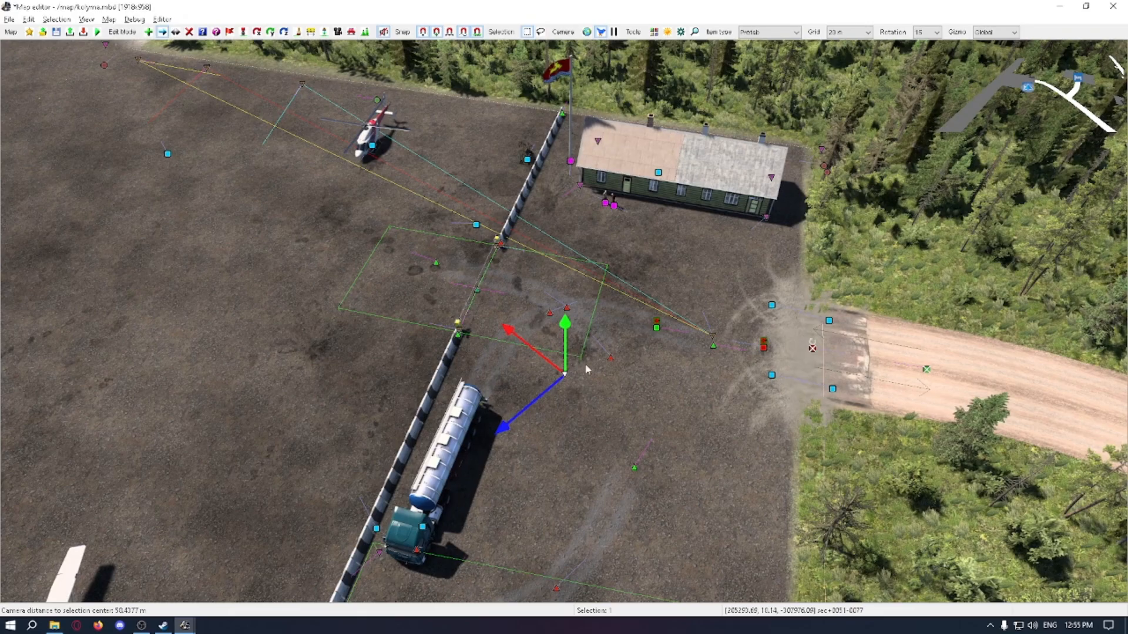
# Step: Delete the original custom company item for Susuman near the yard entrance
pyautogui.moveTo(586, 370); pyautogui.dragTo(547, 289, button='right')
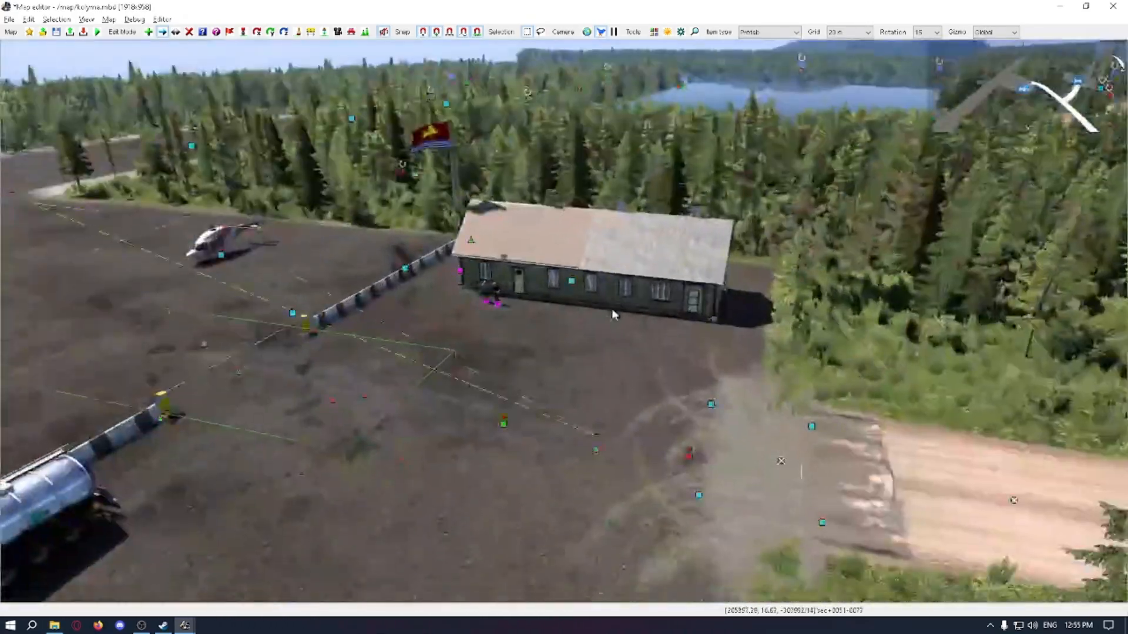
pyautogui.click(580, 396)
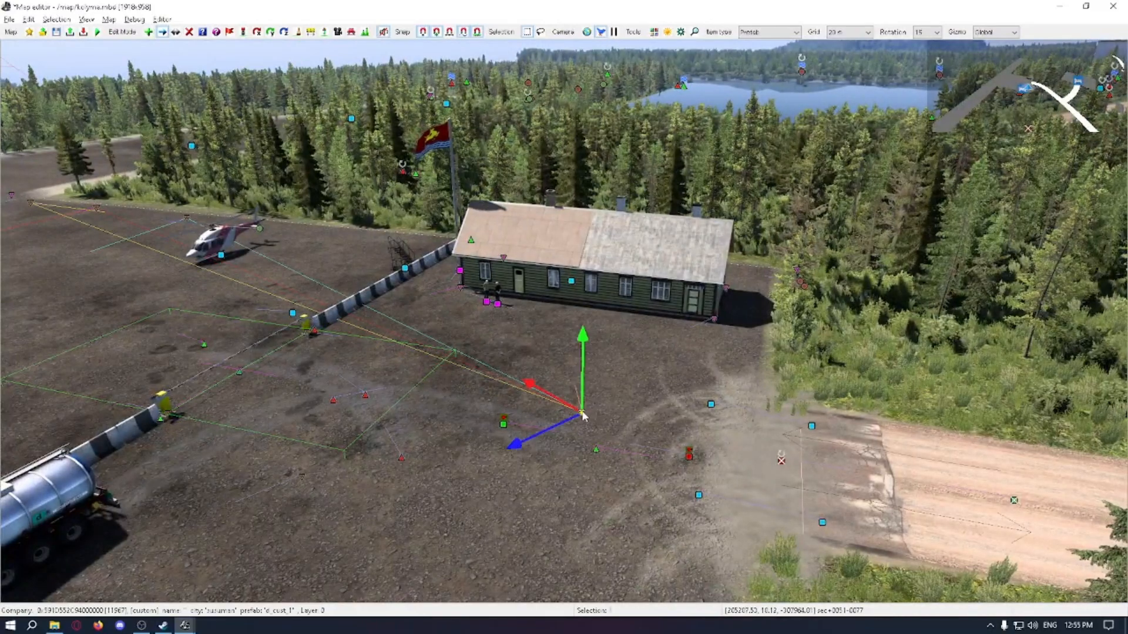
pyautogui.click(623, 415)
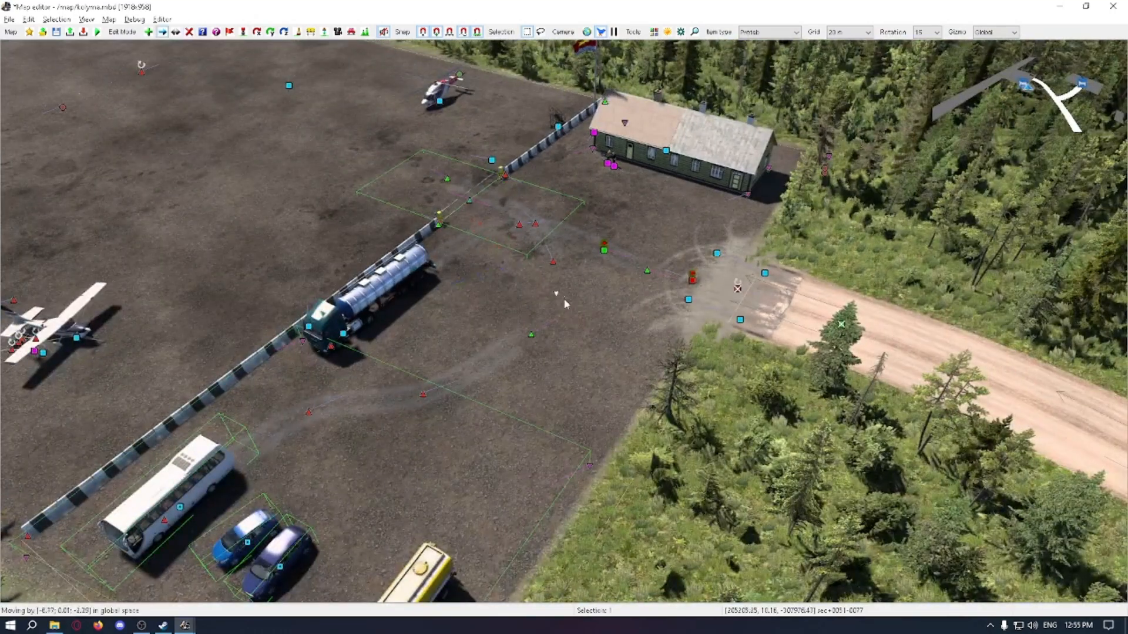
# Step: Rotate the imported comp_trigger item about the global Y axis to line it up with the yard entrance
pyautogui.moveTo(565, 304); pyautogui.dragTo(648, 302)
pyautogui.moveTo(648, 302); pyautogui.dragTo(633, 318, button='middle')
pyautogui.scroll(3, 635, 319)
pyautogui.moveTo(622, 329); pyautogui.dragTo(609, 266)
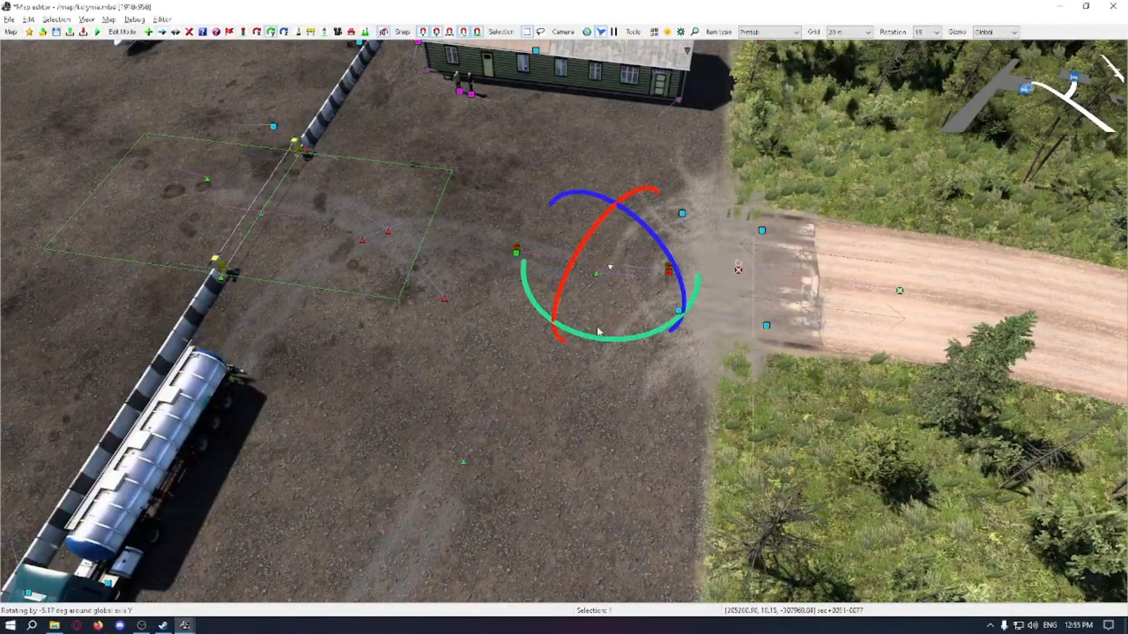
pyautogui.click(548, 298)
# Step: Delete the selected item on the gravel beside the yard entrance
pyautogui.moveTo(617, 274); pyautogui.dragTo(420, 236, button='middle')
pyautogui.moveTo(424, 235); pyautogui.dragTo(369, 190)
pyautogui.press('Delete')
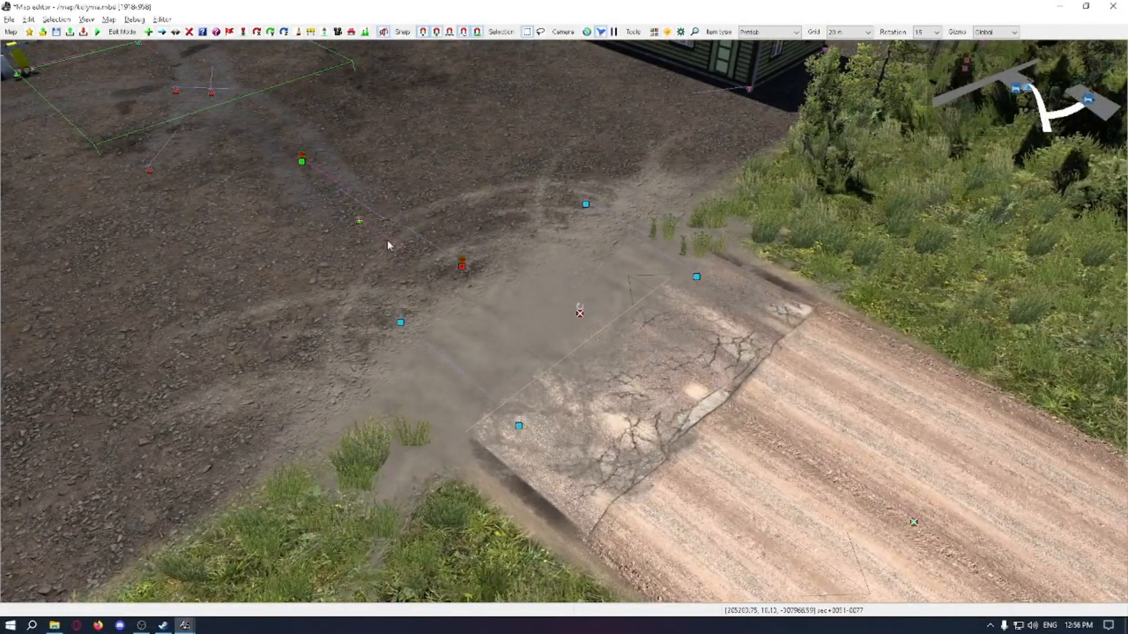
# Step: Open the properties of the custom company item near the yard entrance and set its company point to Unload with easy difficulty
pyautogui.moveTo(591, 262); pyautogui.dragTo(629, 340, button='middle')
pyautogui.scroll(1, 629, 342)
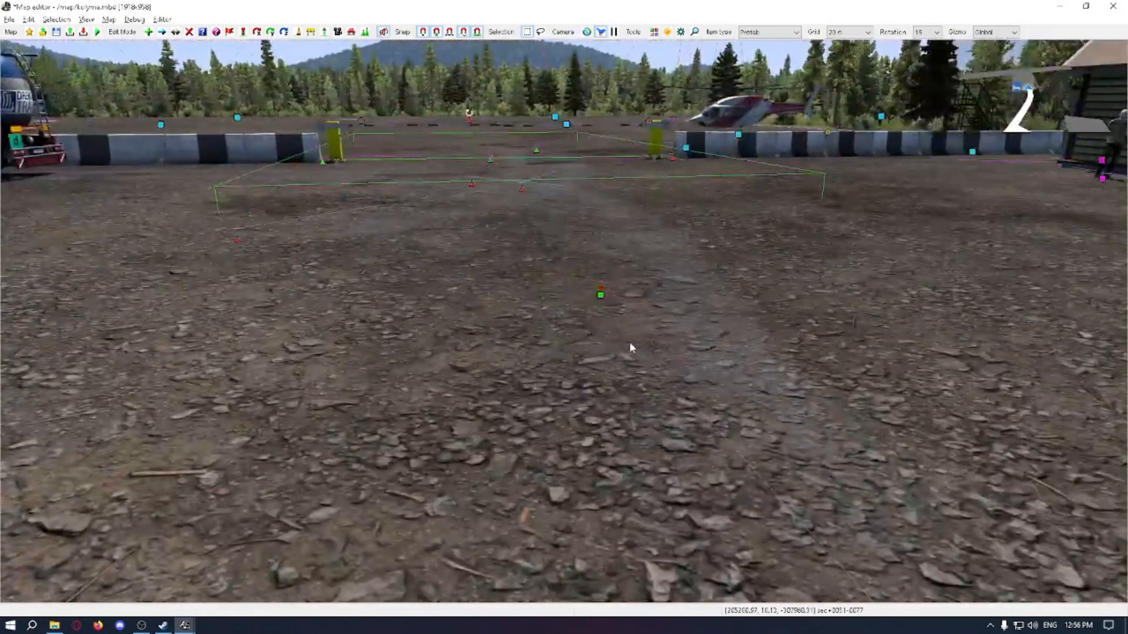
pyautogui.scroll(-1, 627, 354)
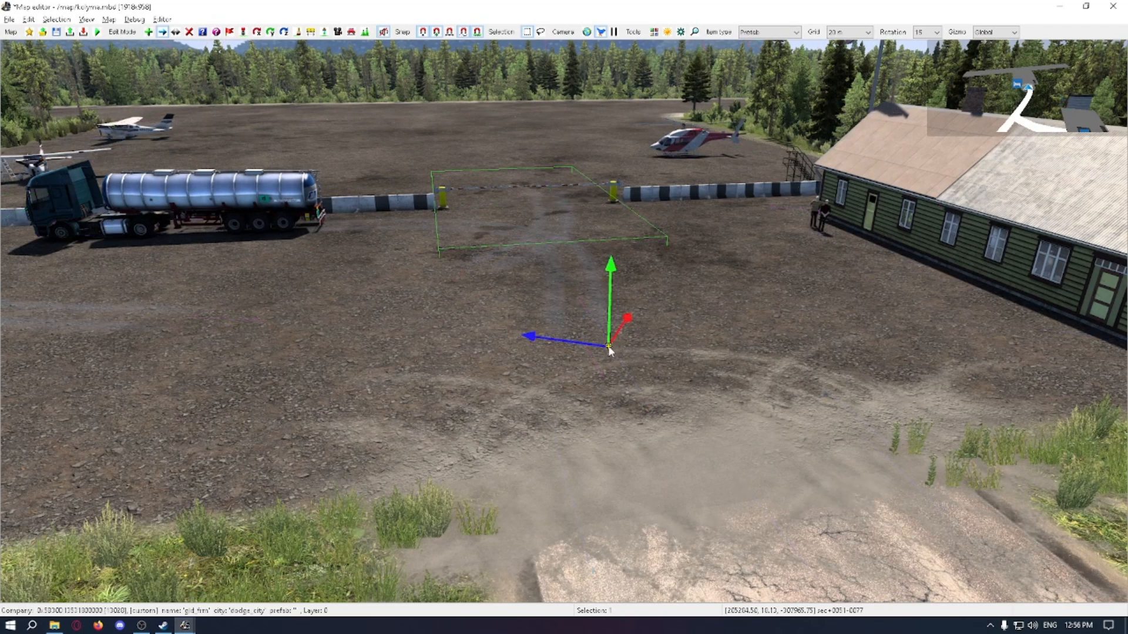
pyautogui.doubleClick(609, 348)
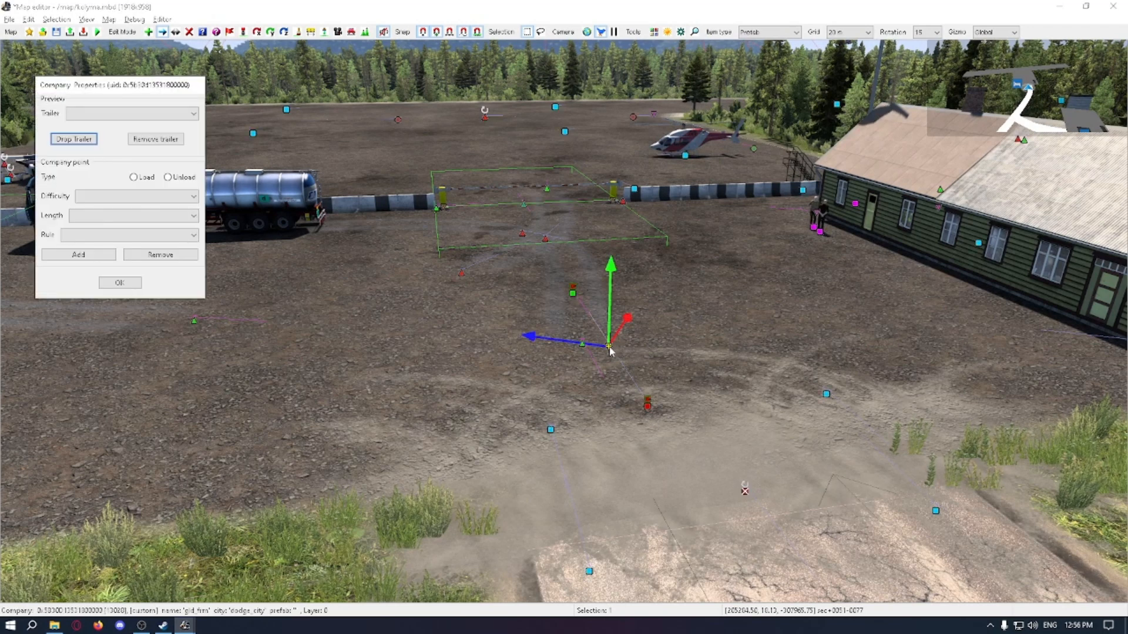
pyautogui.click(98, 196)
pyautogui.click(97, 198)
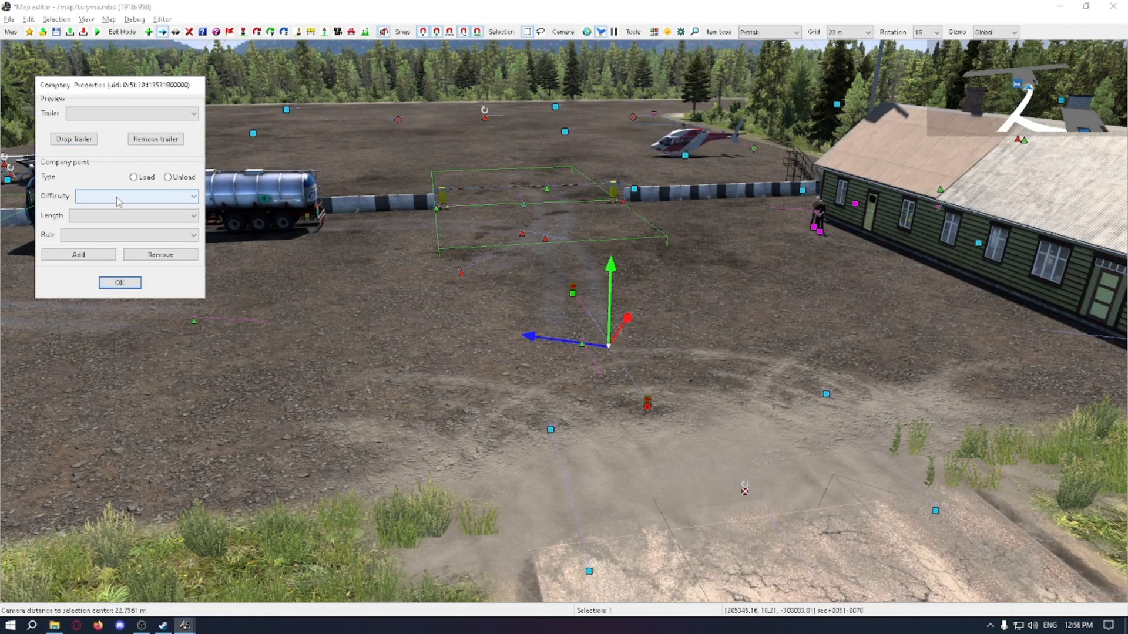
pyautogui.click(144, 196)
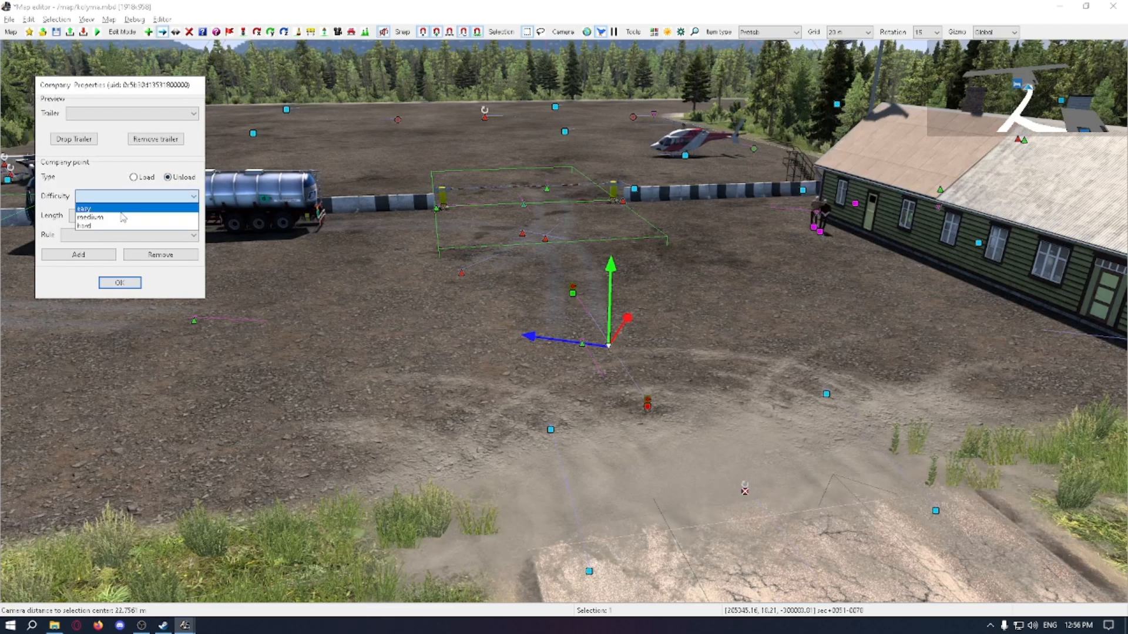
pyautogui.click(137, 225)
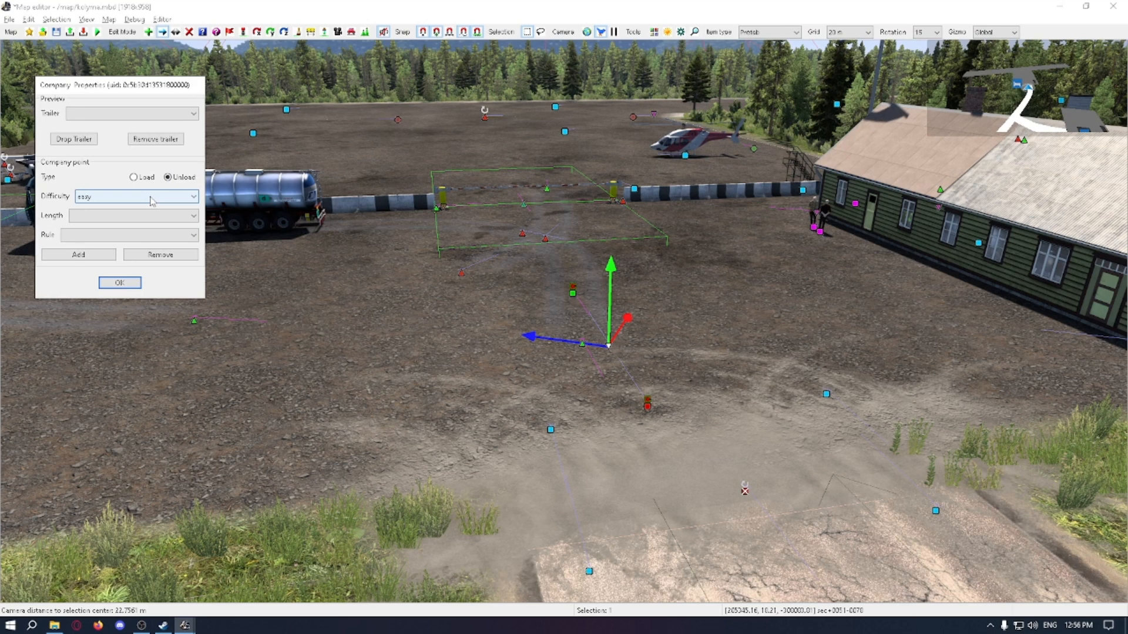
# Step: Choose easy difficulty and a 14 m length for the company point
pyautogui.click(151, 198)
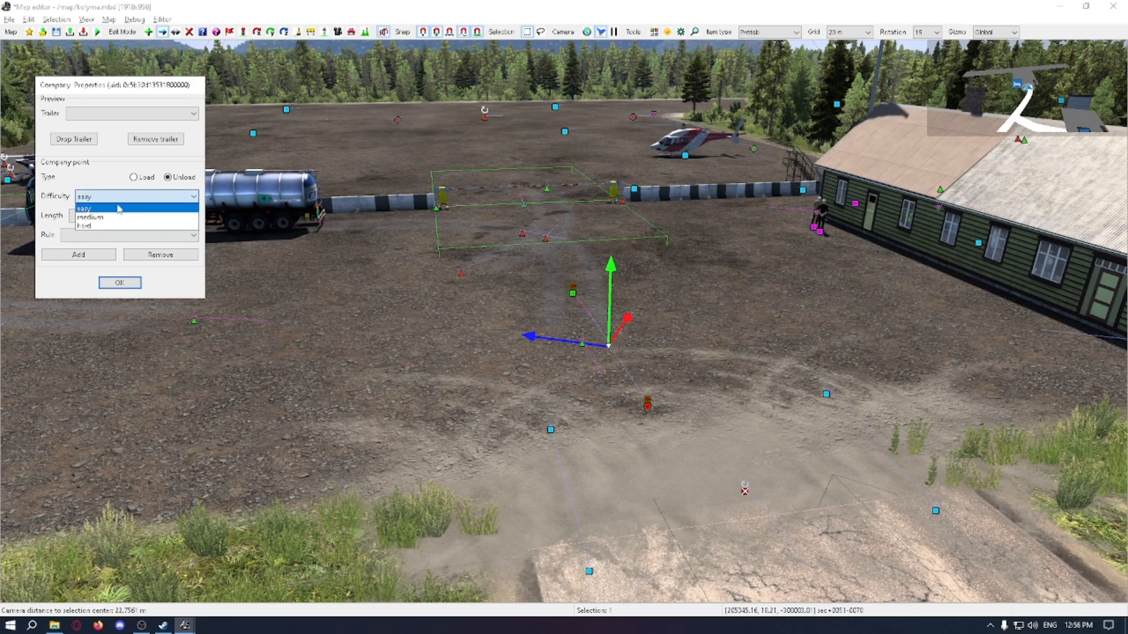
pyautogui.click(117, 225)
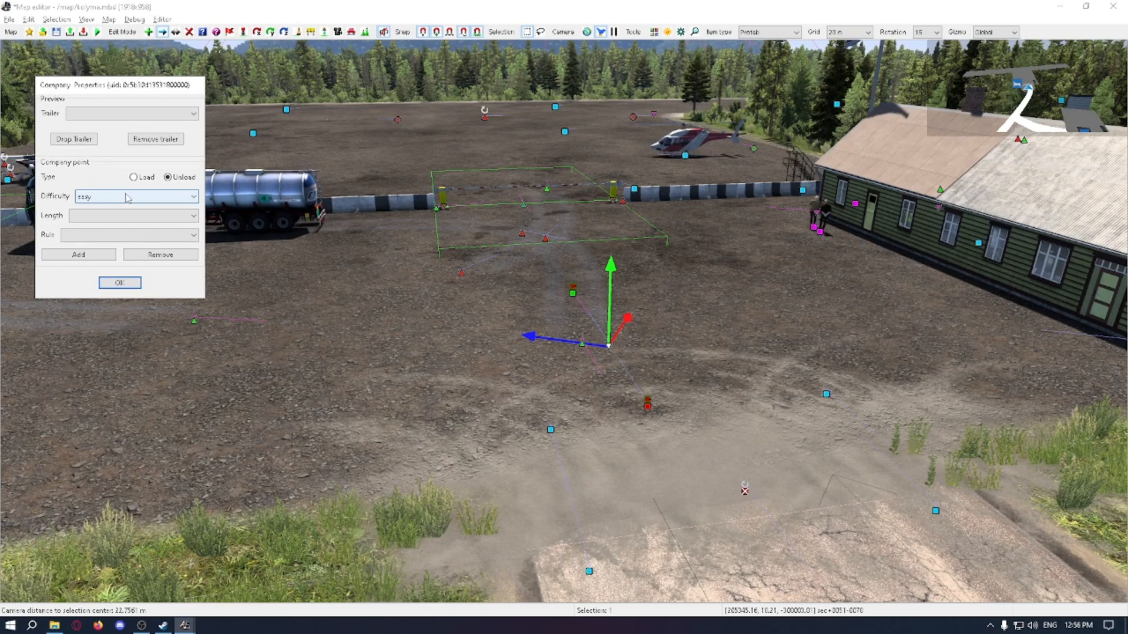
pyautogui.click(127, 198)
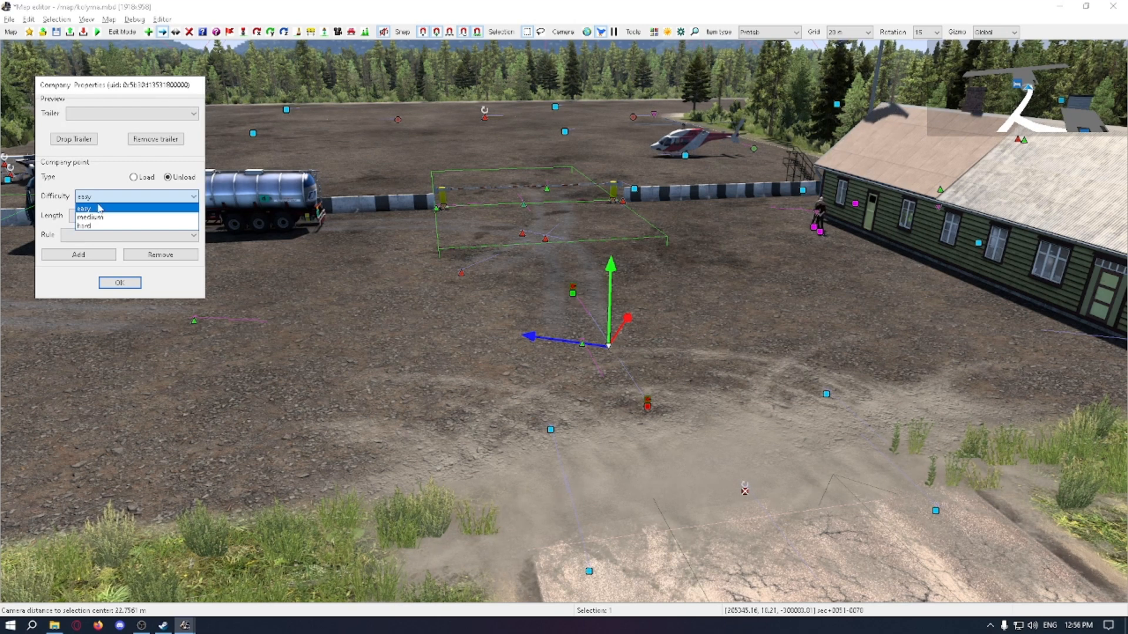
pyautogui.click(100, 208)
pyautogui.click(102, 216)
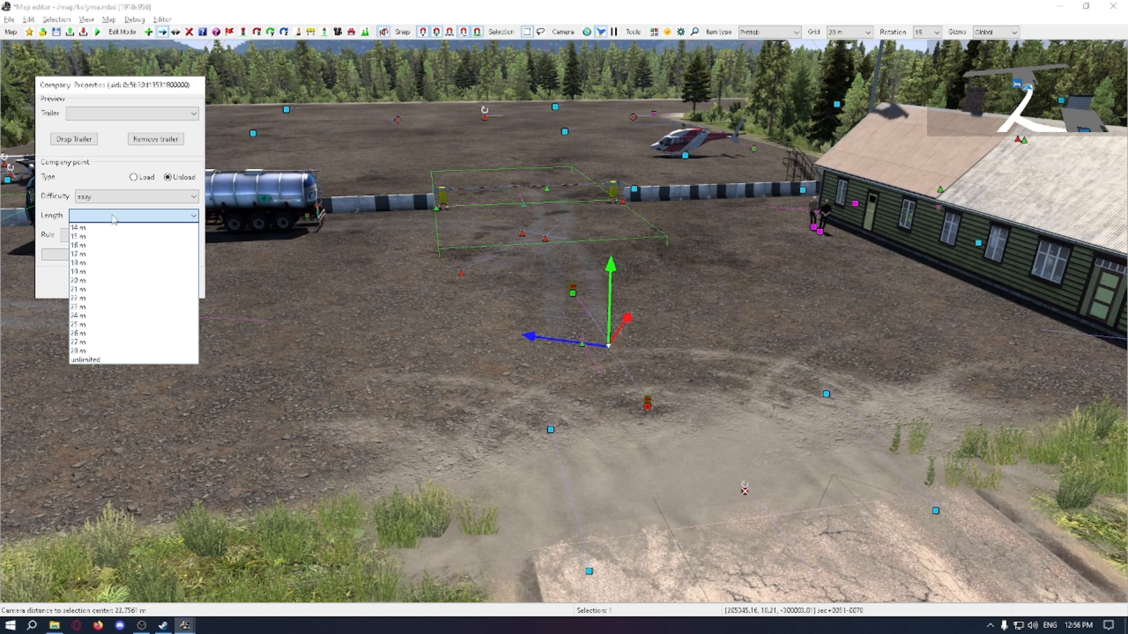
pyautogui.click(116, 228)
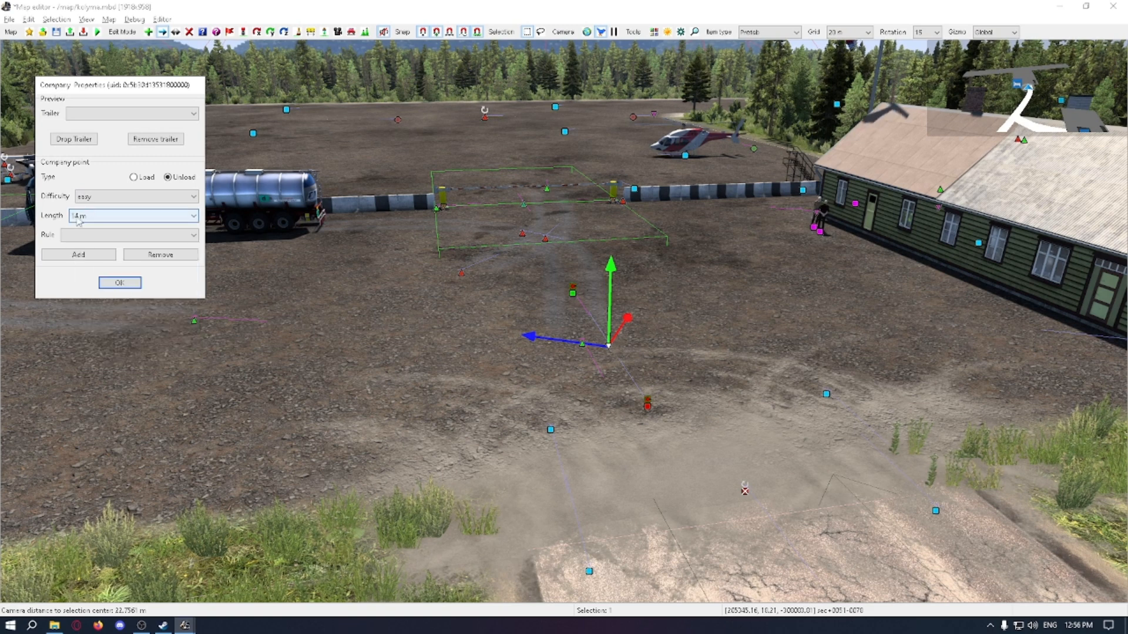
# Step: Examine the trailer rules and the length values available for the company point
pyautogui.click(152, 235)
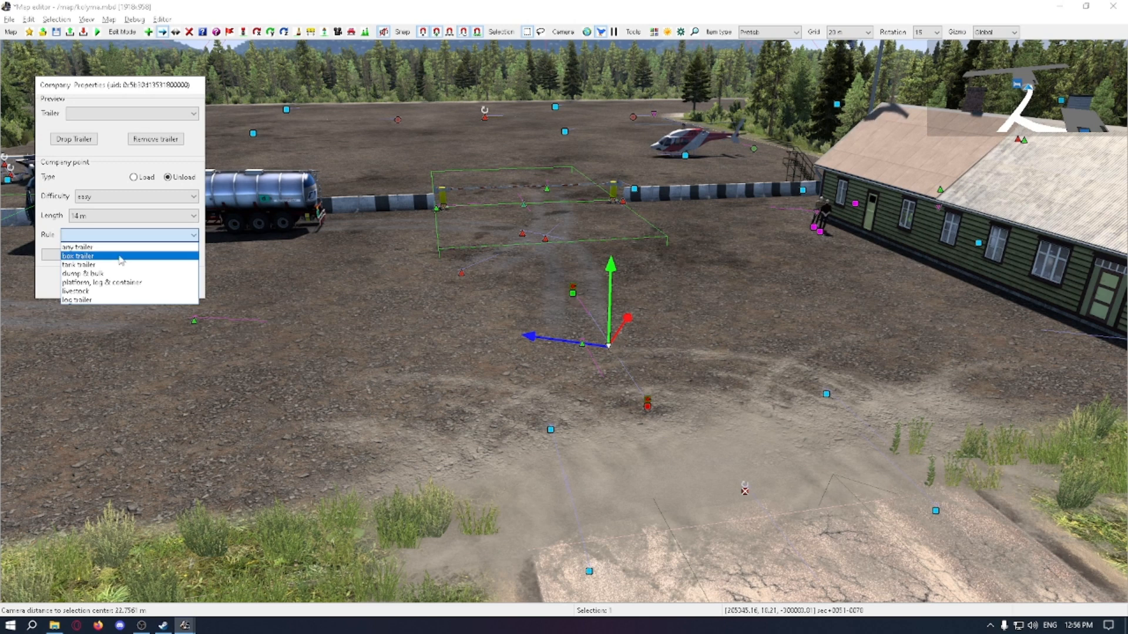
pyautogui.click(141, 239)
pyautogui.click(141, 242)
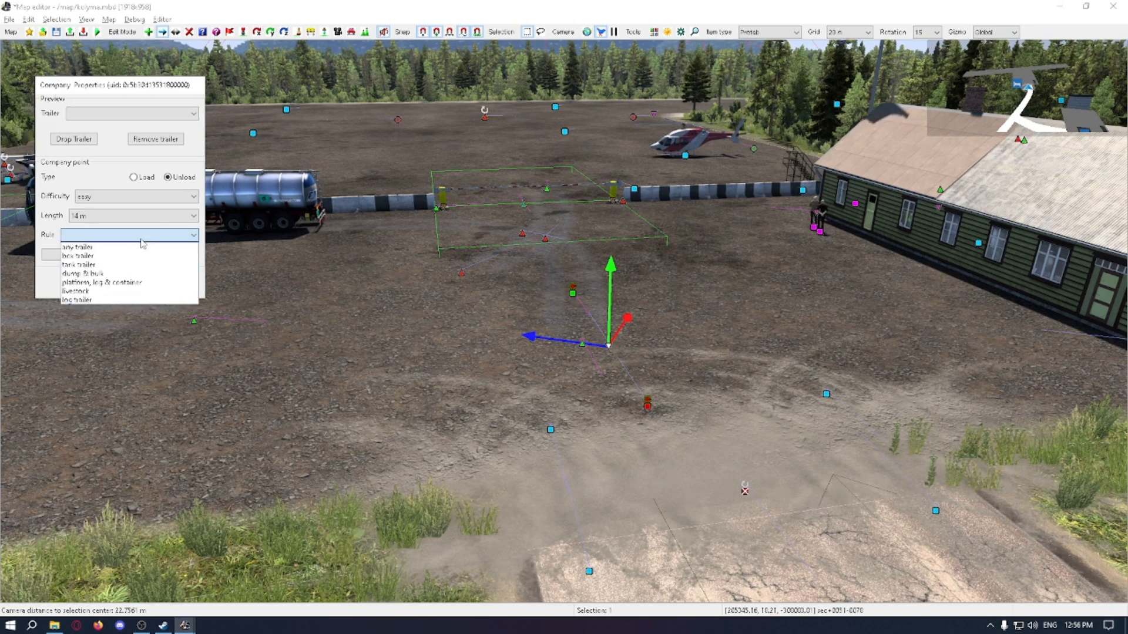
pyautogui.click(142, 242)
pyautogui.click(141, 242)
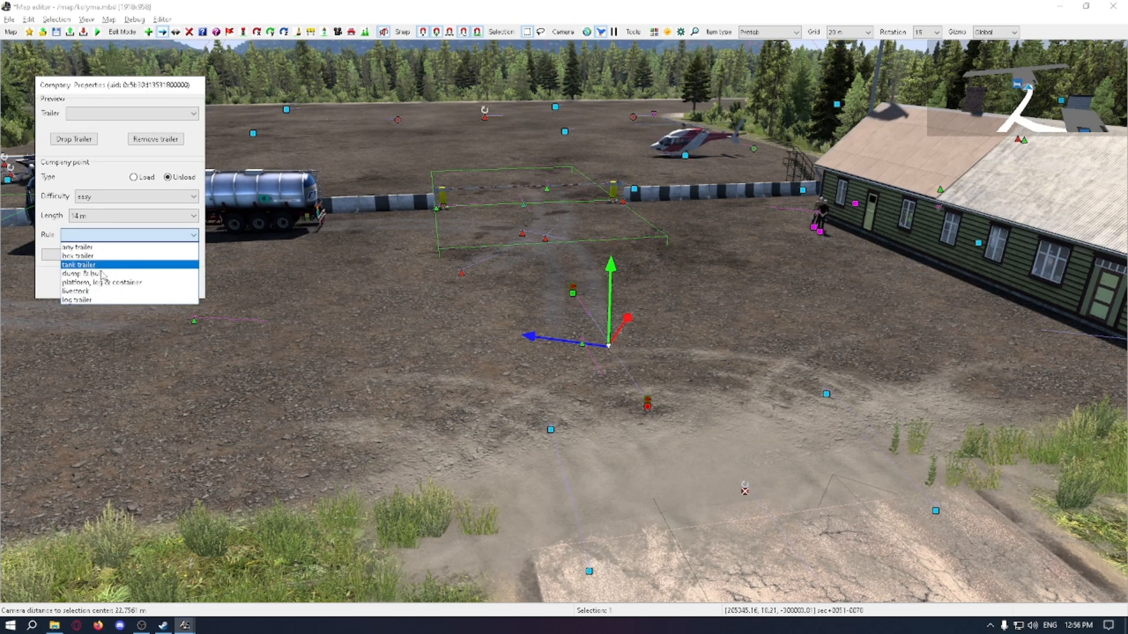
pyautogui.click(84, 220)
pyautogui.click(90, 220)
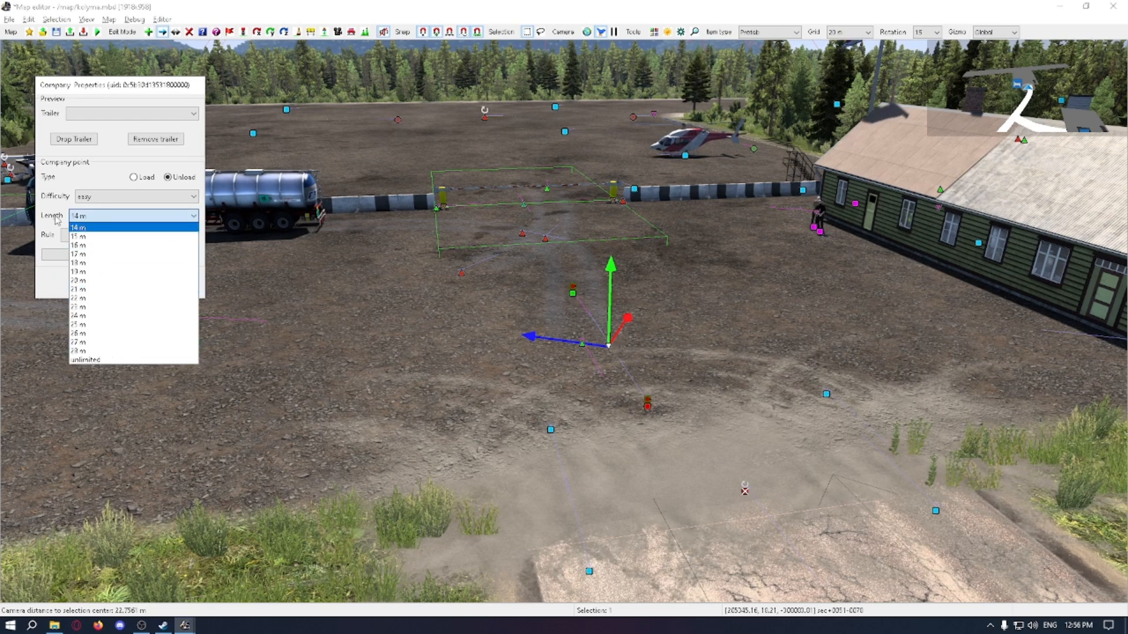
pyautogui.click(93, 221)
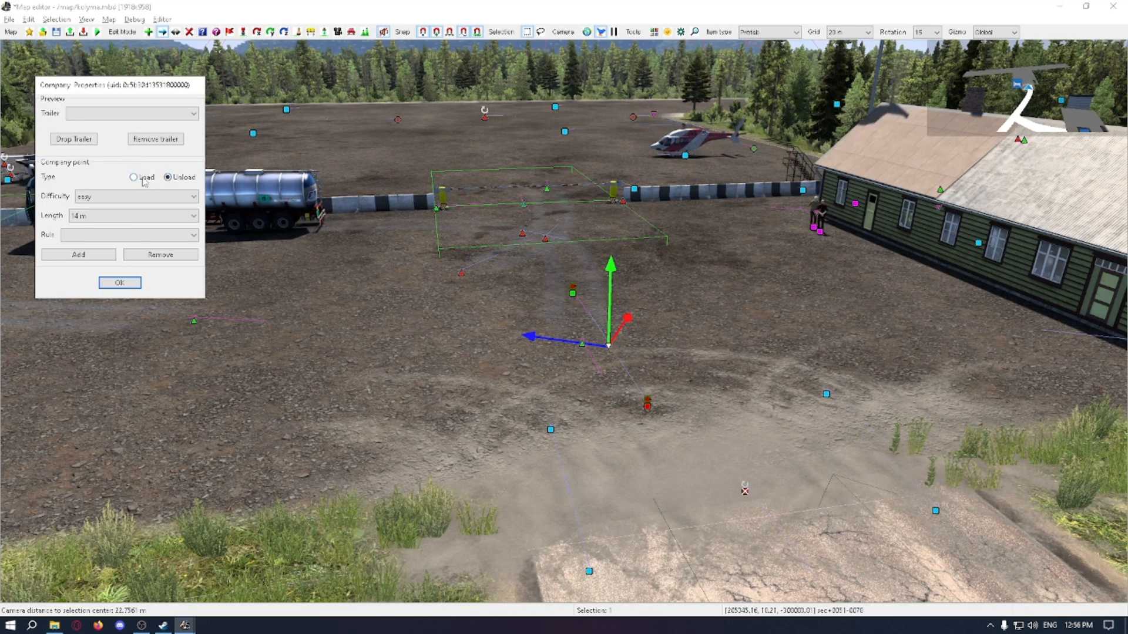
# Step: Compare the difficulty choices offered for the Load and Unload company point types
pyautogui.click(94, 197)
pyautogui.click(92, 202)
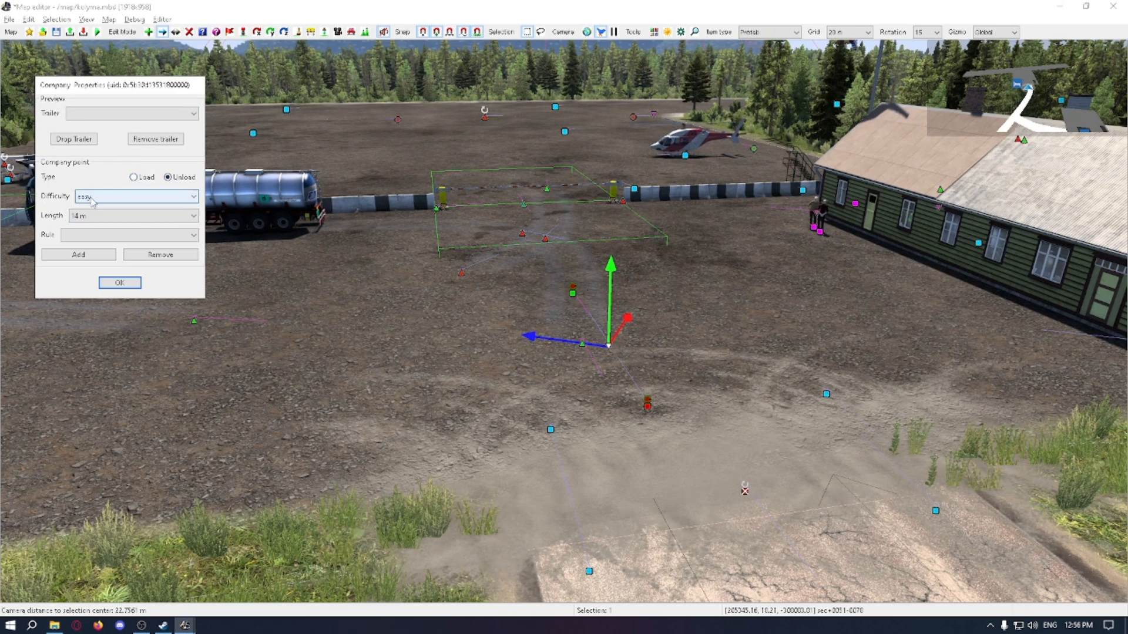
pyautogui.click(147, 197)
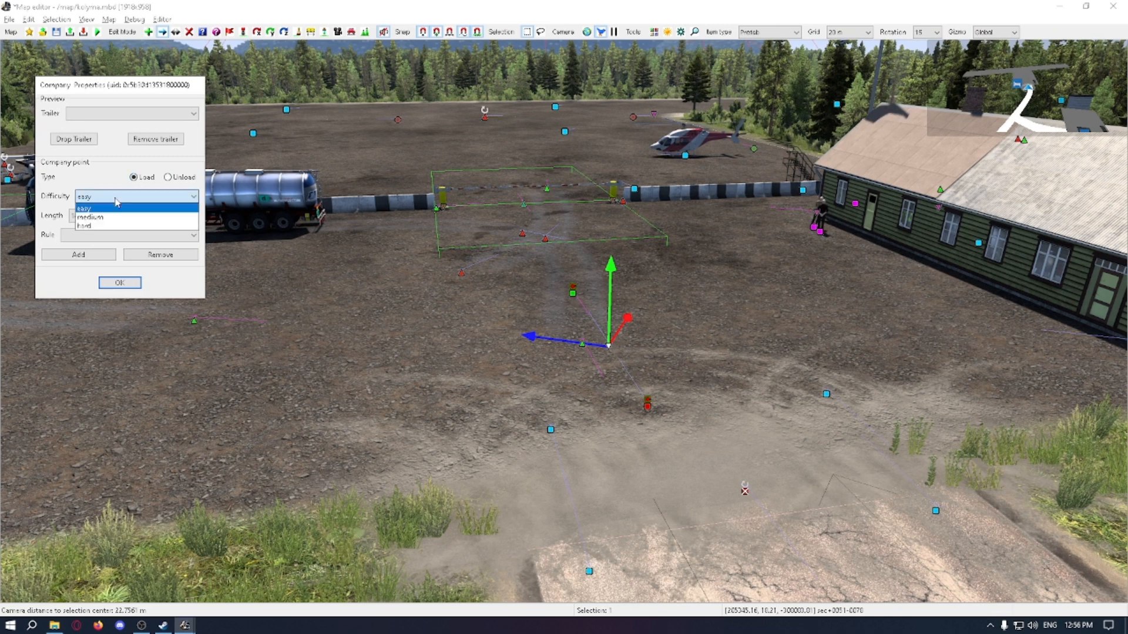
pyautogui.click(151, 201)
pyautogui.click(151, 196)
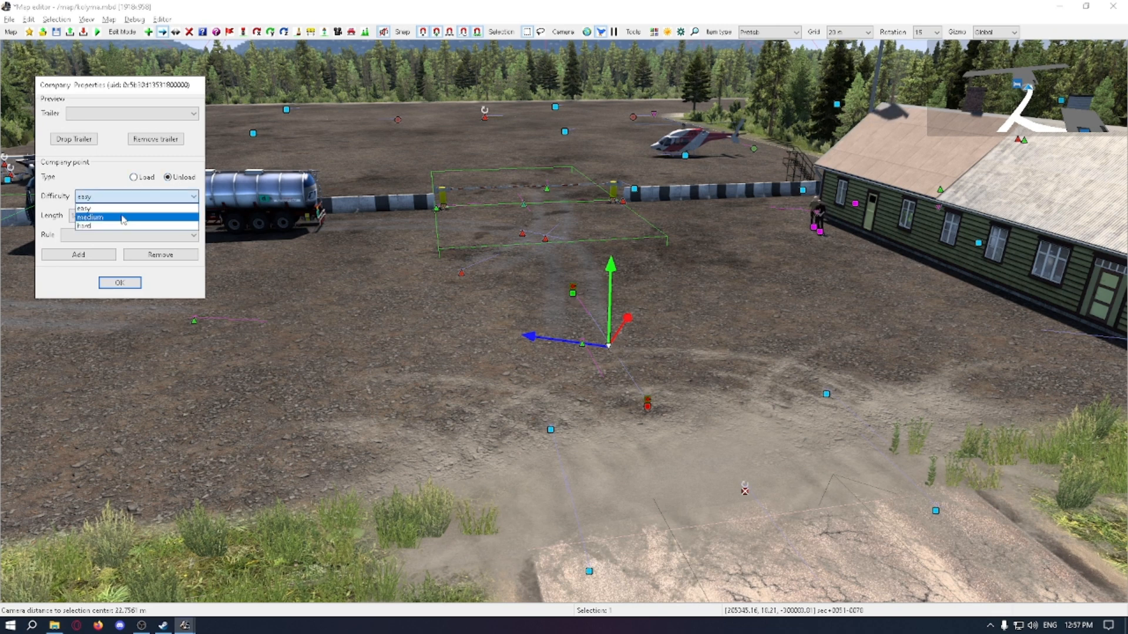
pyautogui.click(127, 201)
pyautogui.click(135, 177)
pyautogui.click(127, 196)
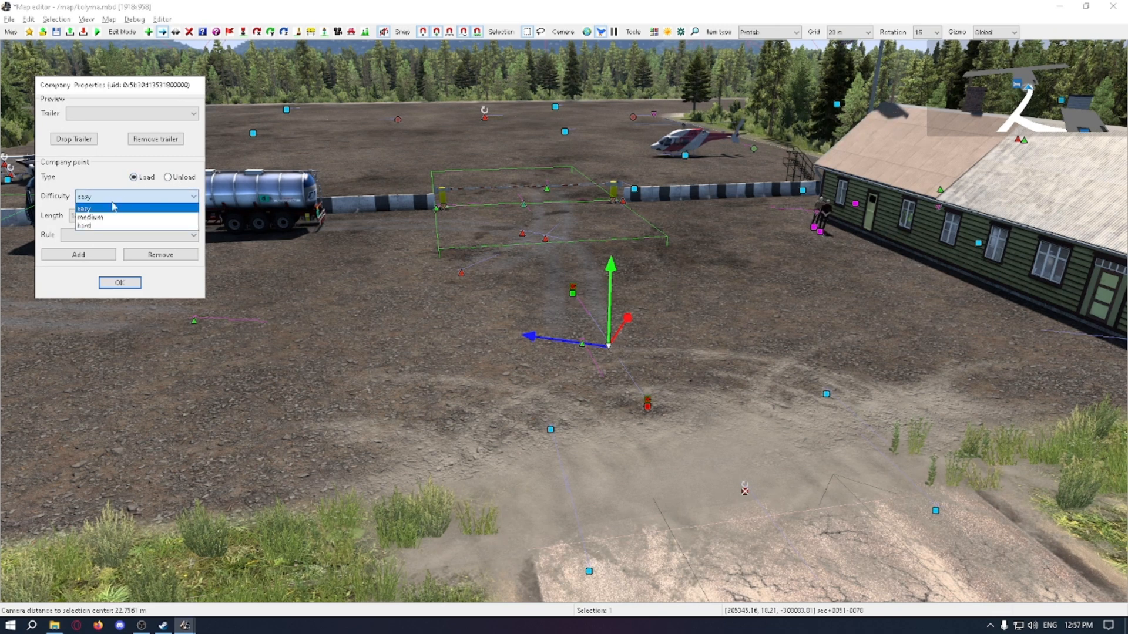
pyautogui.click(114, 207)
pyautogui.click(126, 198)
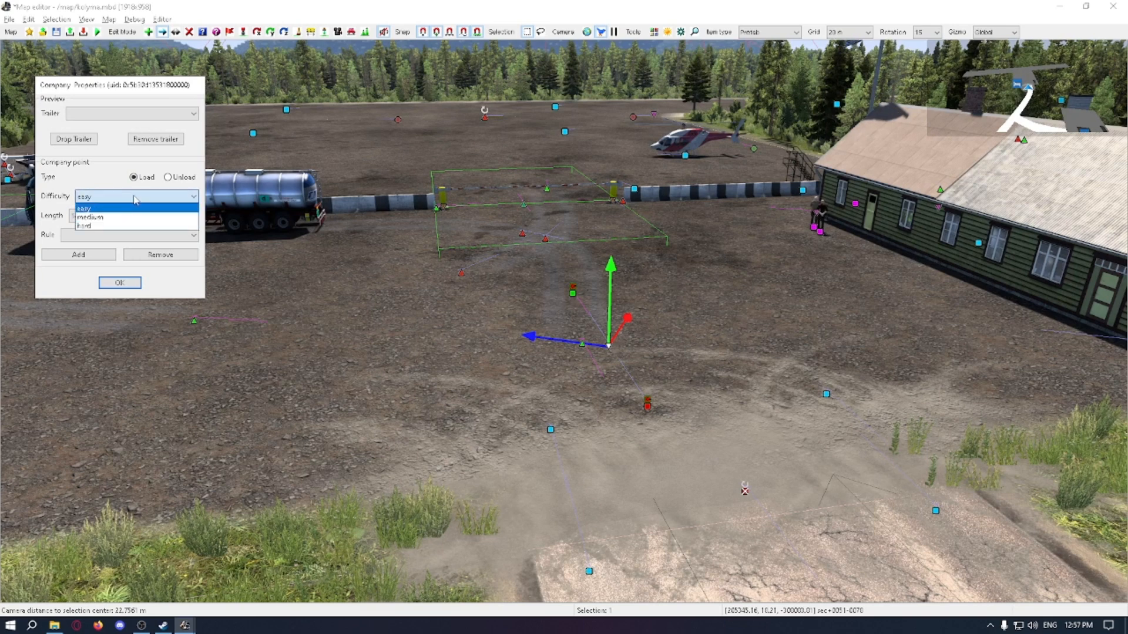
pyautogui.click(116, 209)
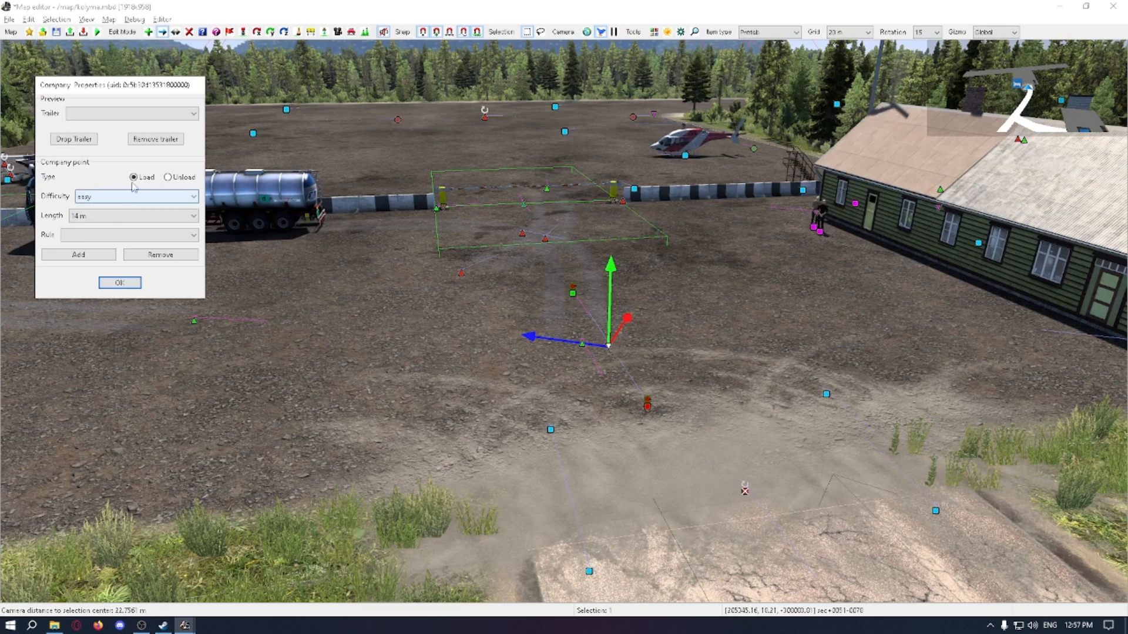
pyautogui.click(129, 196)
pyautogui.click(120, 210)
# Step: Add a company point to the custom company and place it on the gravel between the tanker truck and the yard entrance
pyautogui.click(167, 177)
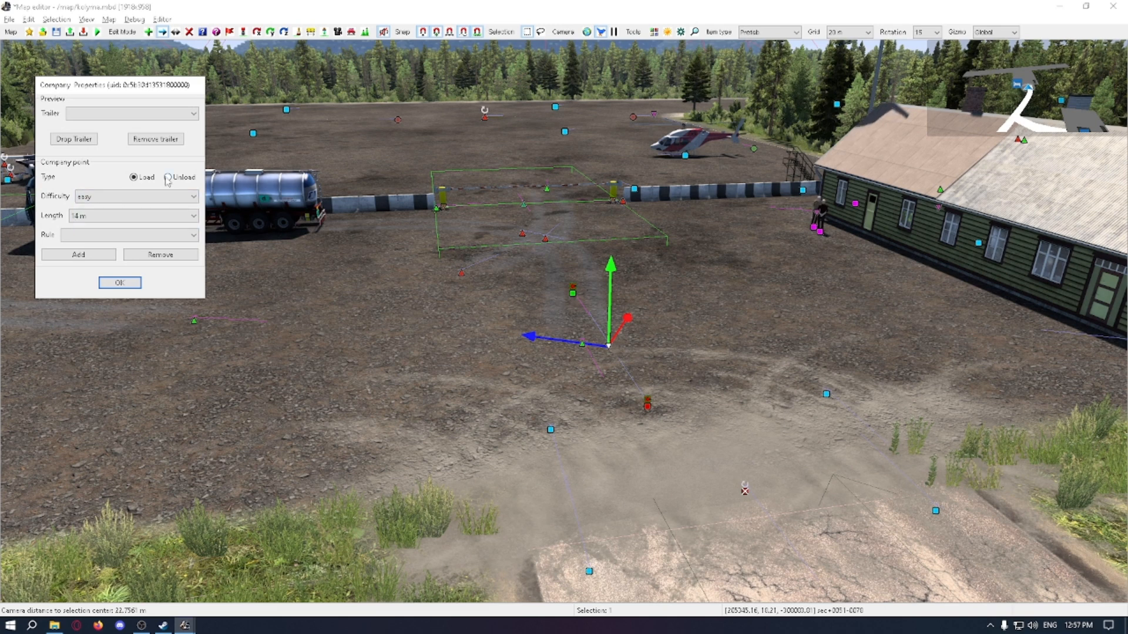
pyautogui.click(130, 196)
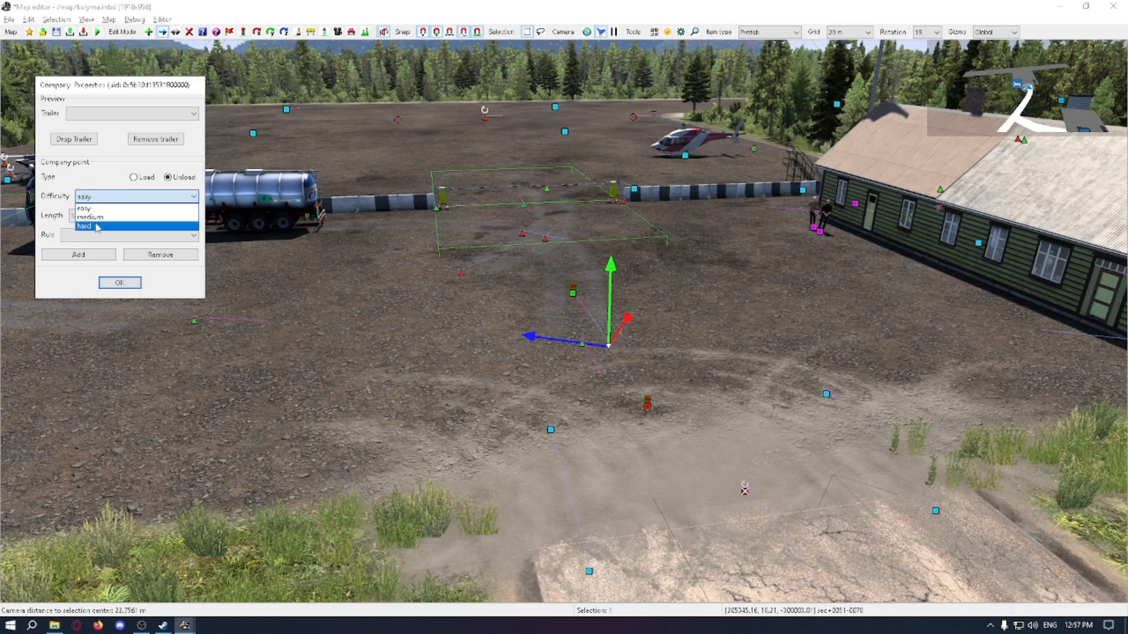
pyautogui.click(108, 200)
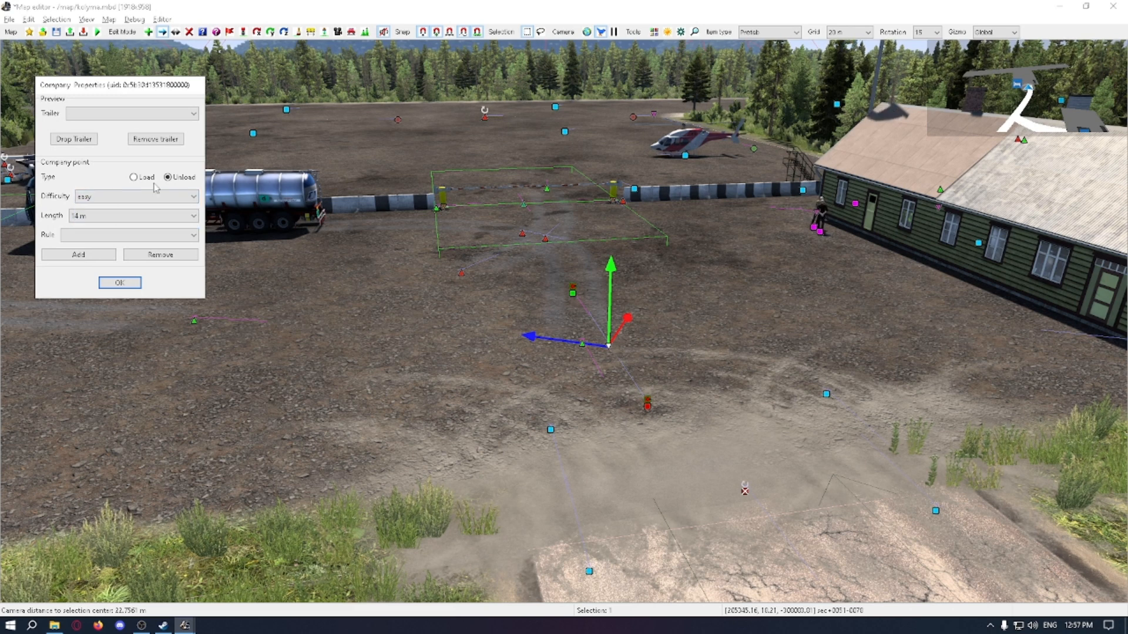
pyautogui.click(97, 257)
pyautogui.click(121, 284)
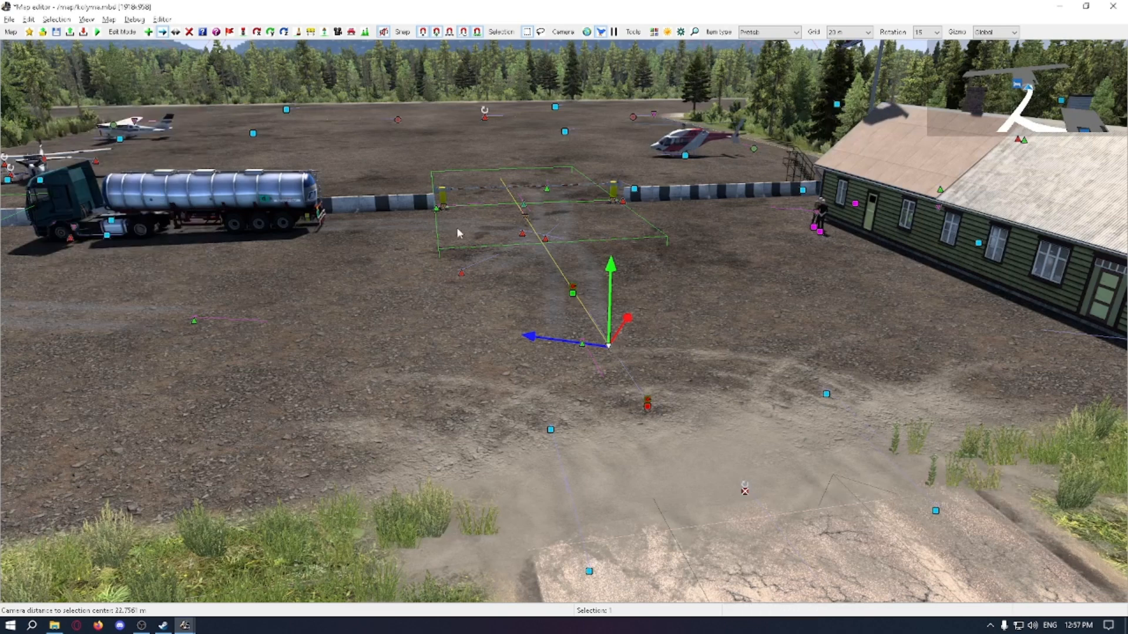
pyautogui.click(379, 324)
# Step: Try trailer.scs_chemt as the preview trailer for the placed company point and browse the other trailers
pyautogui.doubleClick(379, 323)
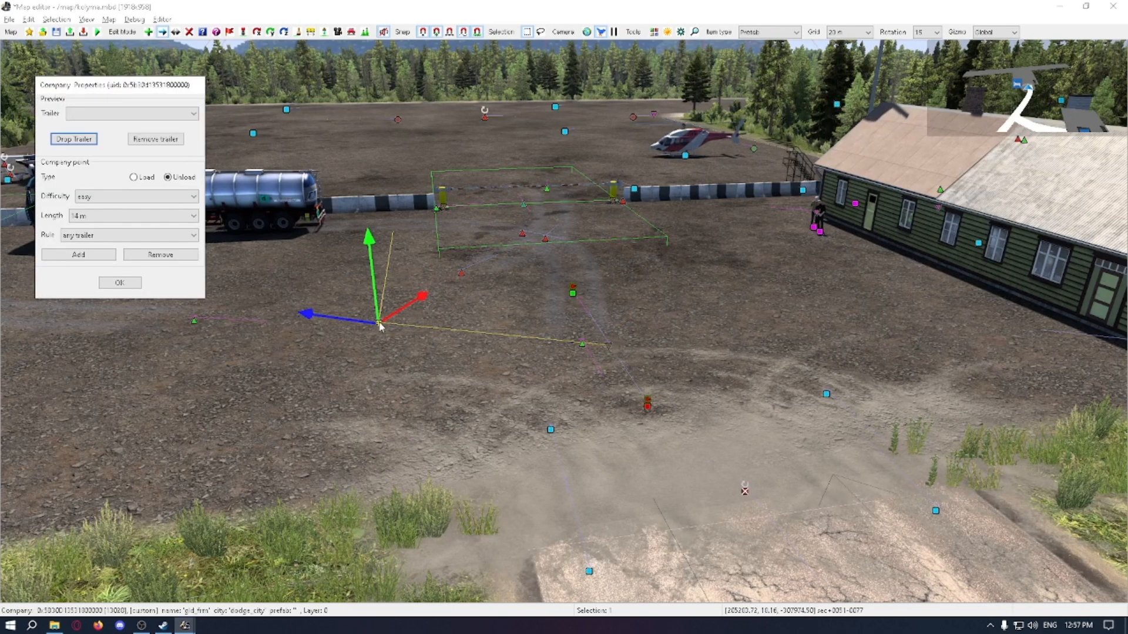
pyautogui.click(107, 115)
pyautogui.click(107, 119)
pyautogui.click(106, 116)
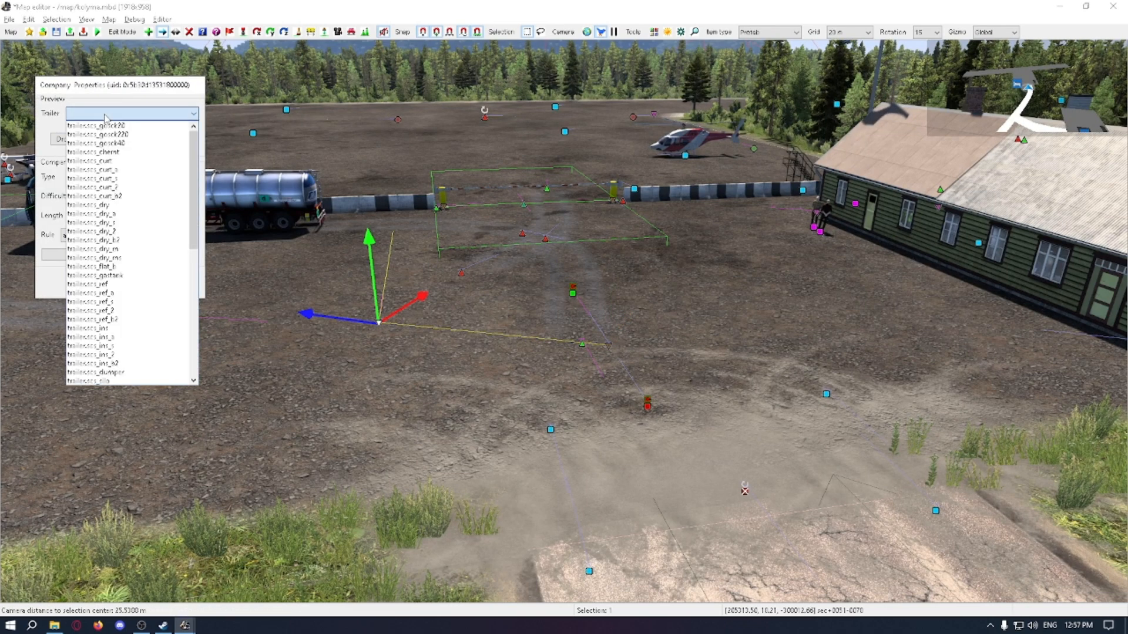
pyautogui.click(107, 143)
pyautogui.click(106, 115)
pyautogui.click(113, 147)
pyautogui.click(119, 111)
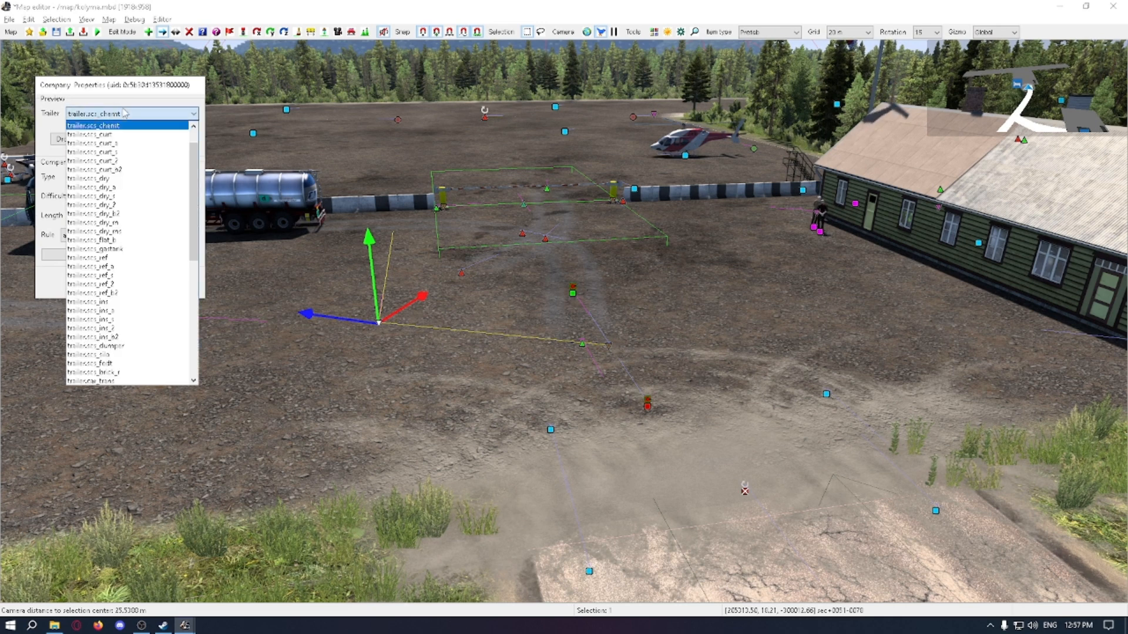
pyautogui.scroll(2, 162, 136)
pyautogui.scroll(-10, 157, 242)
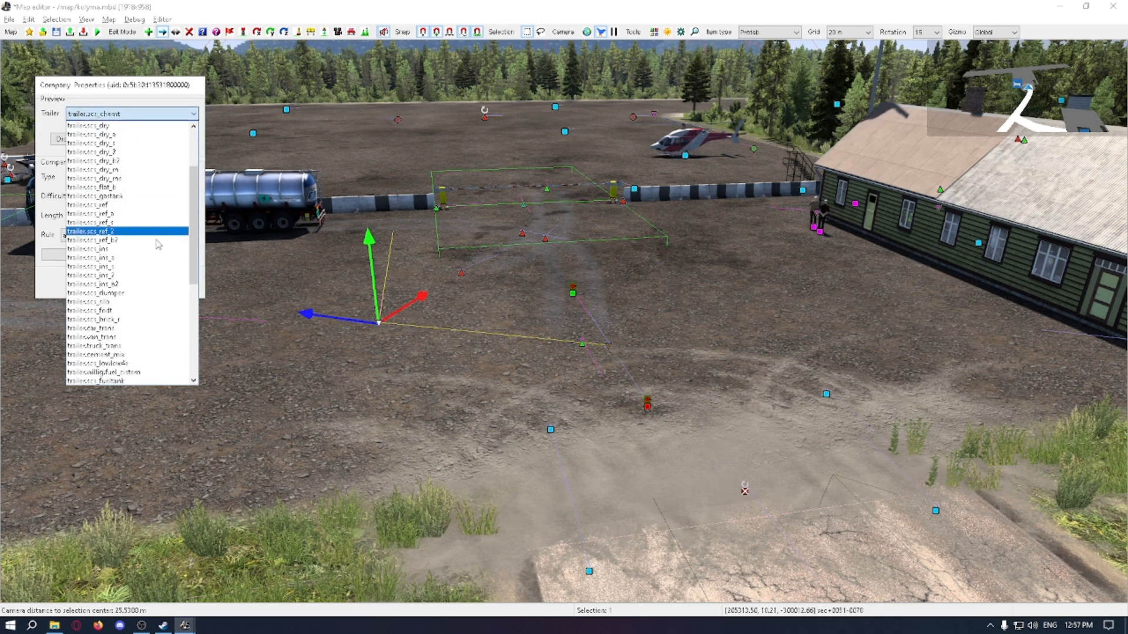
pyautogui.click(288, 266)
pyautogui.click(366, 347)
# Step: Set the placed company point to Load, with easy difficulty, 14 m length and the any trailer rule
pyautogui.doubleClick(368, 326)
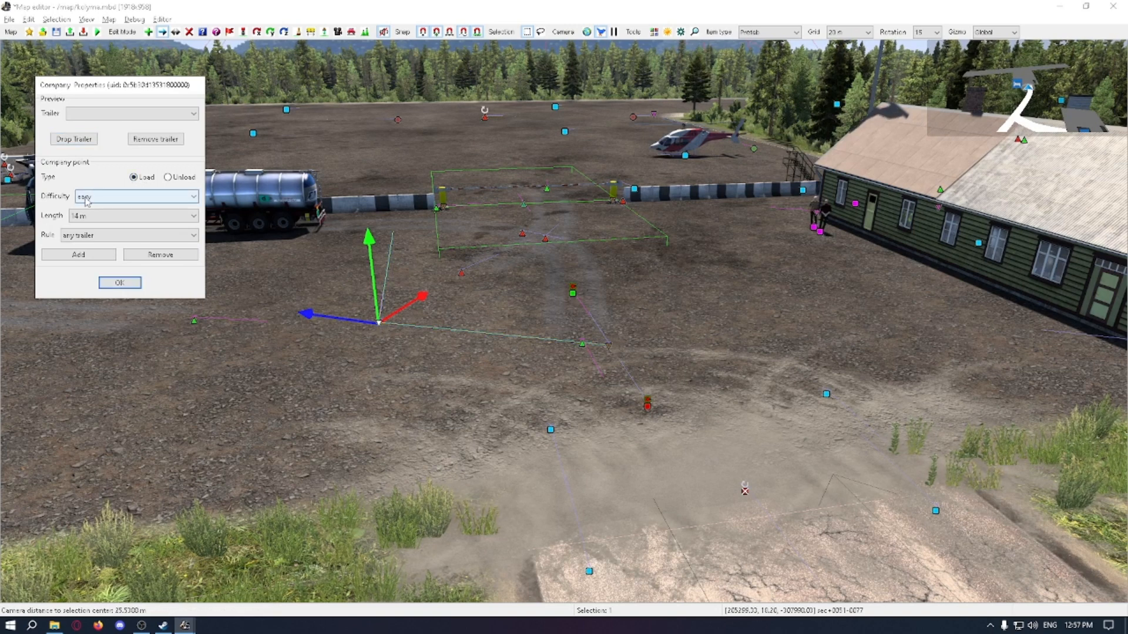
pyautogui.click(97, 215)
pyautogui.click(99, 220)
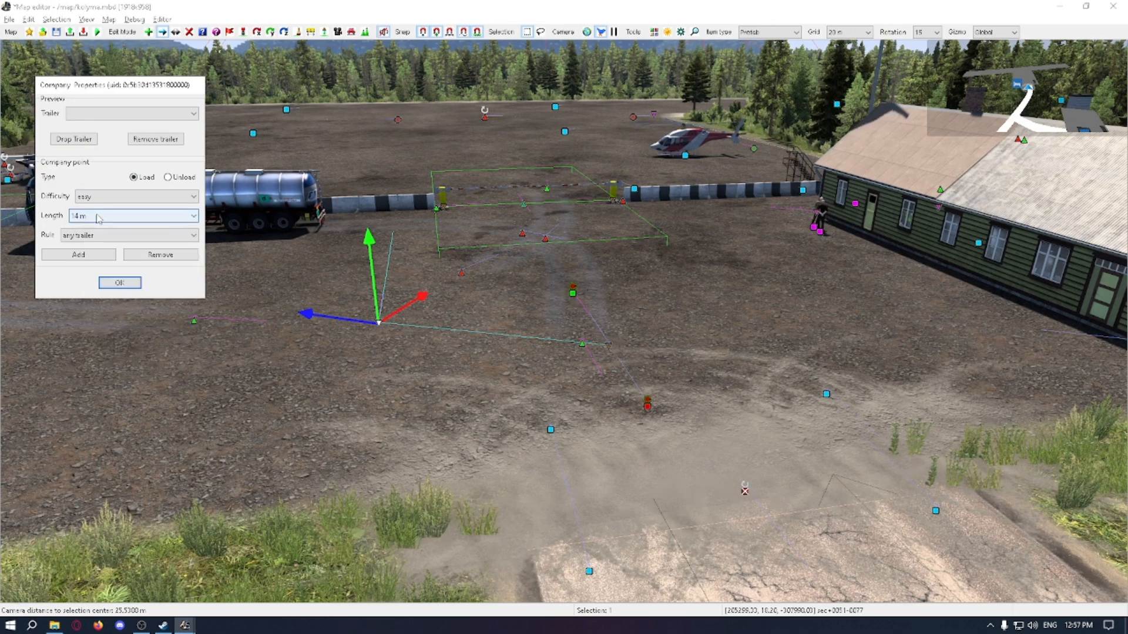
pyautogui.click(135, 283)
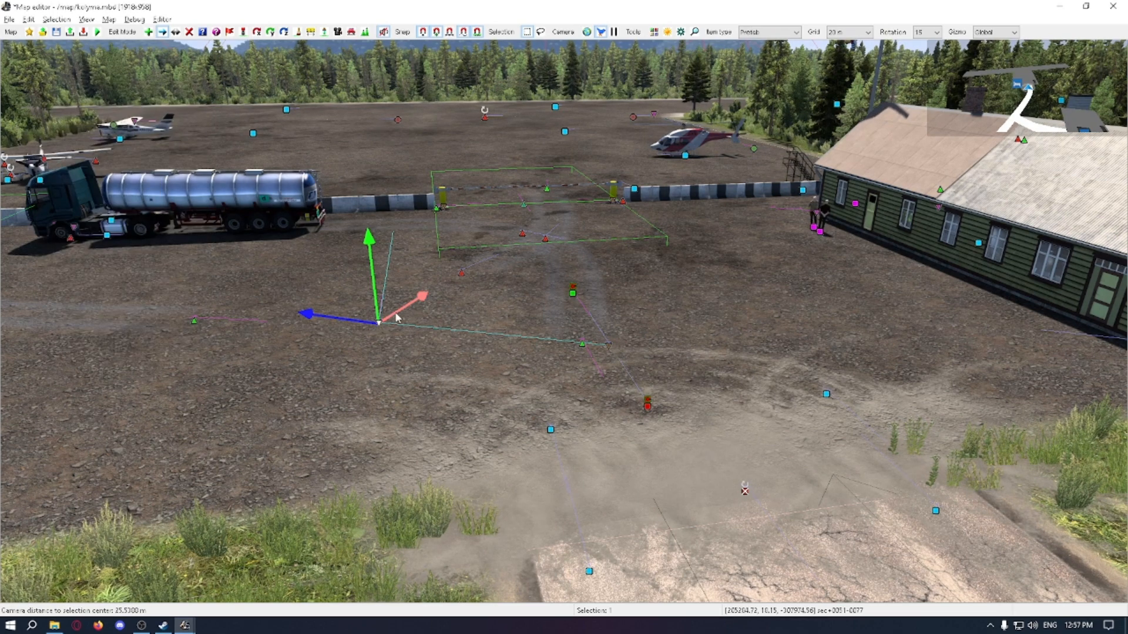
# Step: Move the placed load point from the yard past the striped barrier to the airfield's far corner behind the helicopter
pyautogui.moveTo(395, 313); pyautogui.dragTo(448, 323, button='middle')
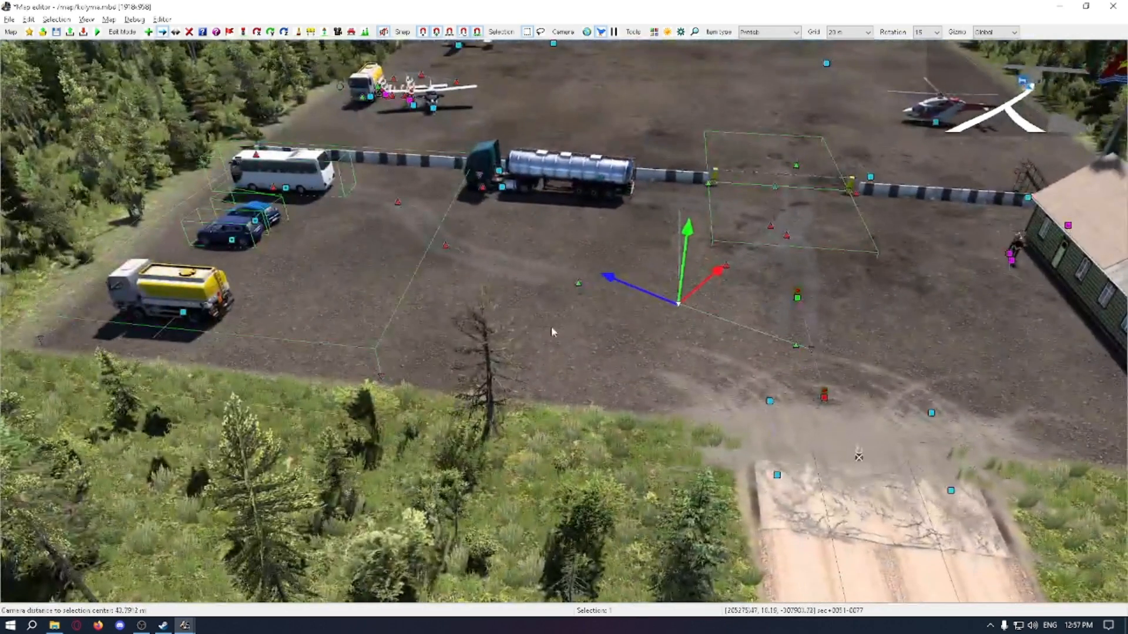
pyautogui.scroll(2, 591, 330)
pyautogui.moveTo(725, 302); pyautogui.dragTo(499, 257)
pyautogui.keyDown('shift'); pyautogui.moveTo(509, 304); pyautogui.dragTo(537, 239); pyautogui.keyUp('shift')
pyautogui.scroll(-3, 537, 240)
pyautogui.moveTo(538, 239); pyautogui.dragTo(386, 331, button='middle')
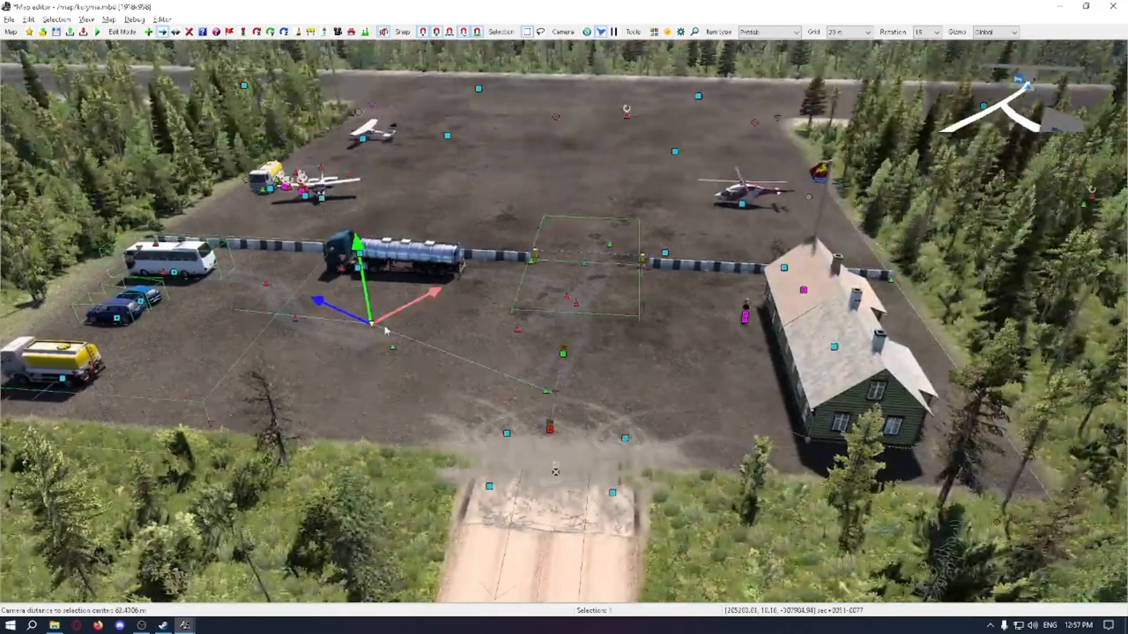
pyautogui.moveTo(386, 331); pyautogui.dragTo(521, 197)
pyautogui.moveTo(521, 196); pyautogui.dragTo(528, 235, button='middle')
pyautogui.scroll(4, 522, 196)
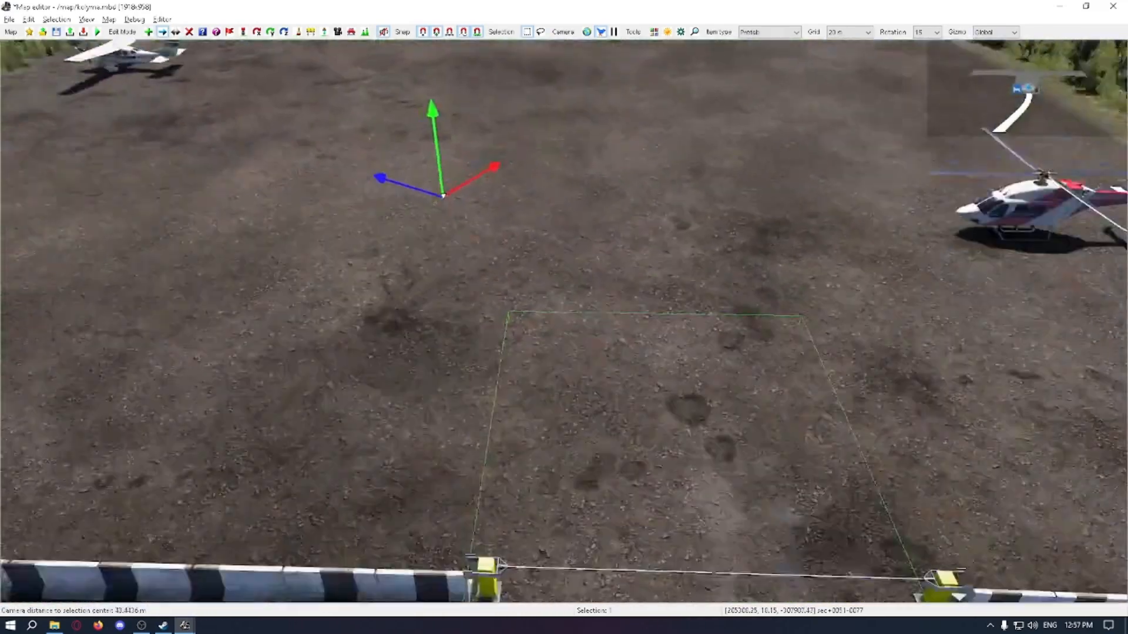
pyautogui.scroll(-5, 497, 231)
pyautogui.moveTo(472, 246); pyautogui.dragTo(740, 126)
# Step: Rotate the load point at the airfield's far corner and nudge it into place along the forest edge
pyautogui.press('r')
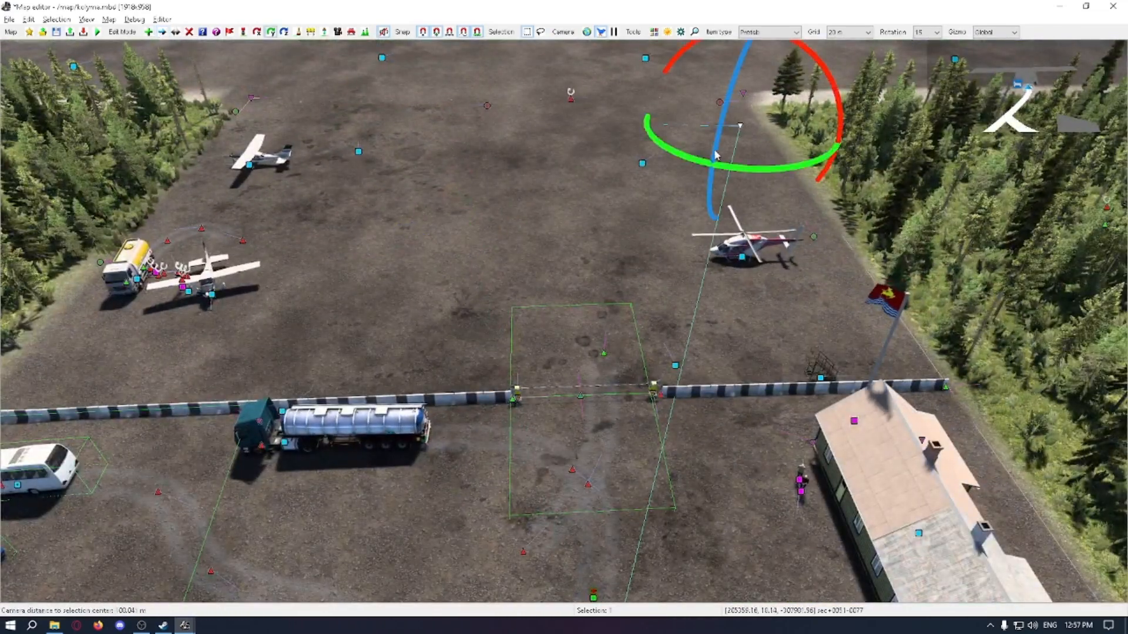
pyautogui.moveTo(753, 169); pyautogui.dragTo(743, 125)
pyautogui.press('m')
pyautogui.moveTo(729, 154); pyautogui.dragTo(729, 191, button='middle')
pyautogui.scroll(-4, 729, 154)
# Step: Add a second company point between the first one and the helicopter along the forest edge, and set its type to Load
pyautogui.doubleClick(584, 464)
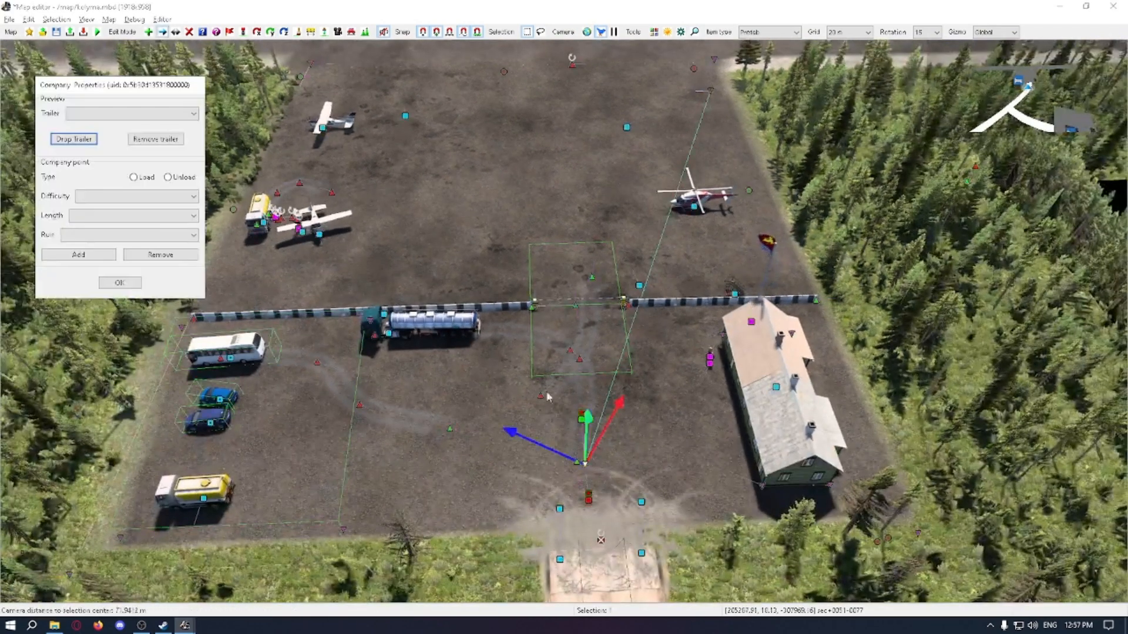
pyautogui.click(119, 283)
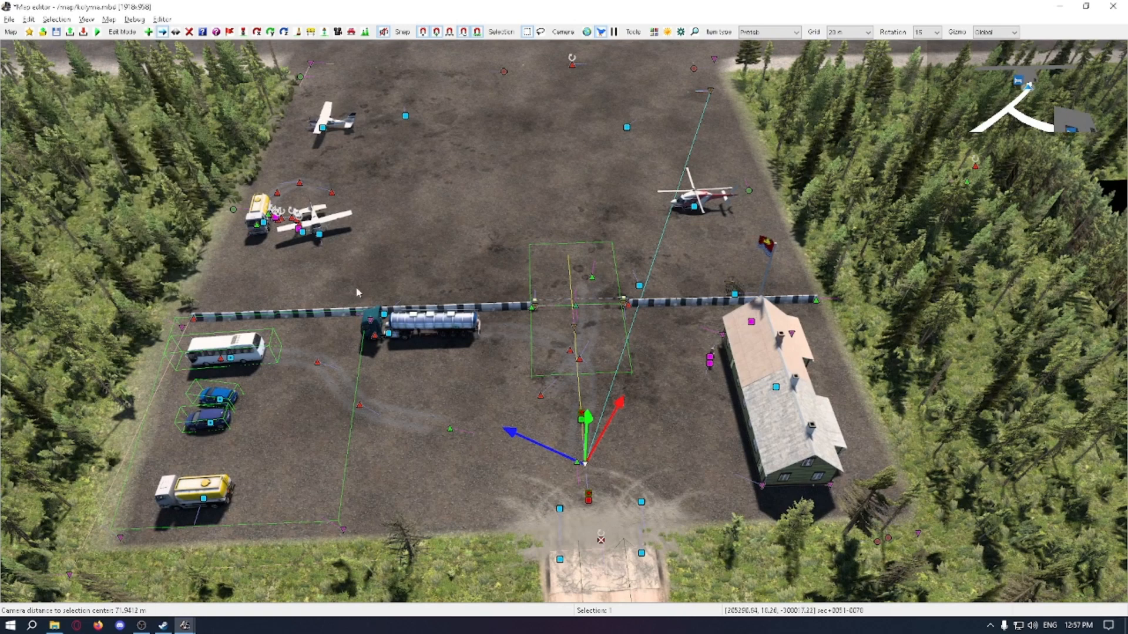
pyautogui.press('m')
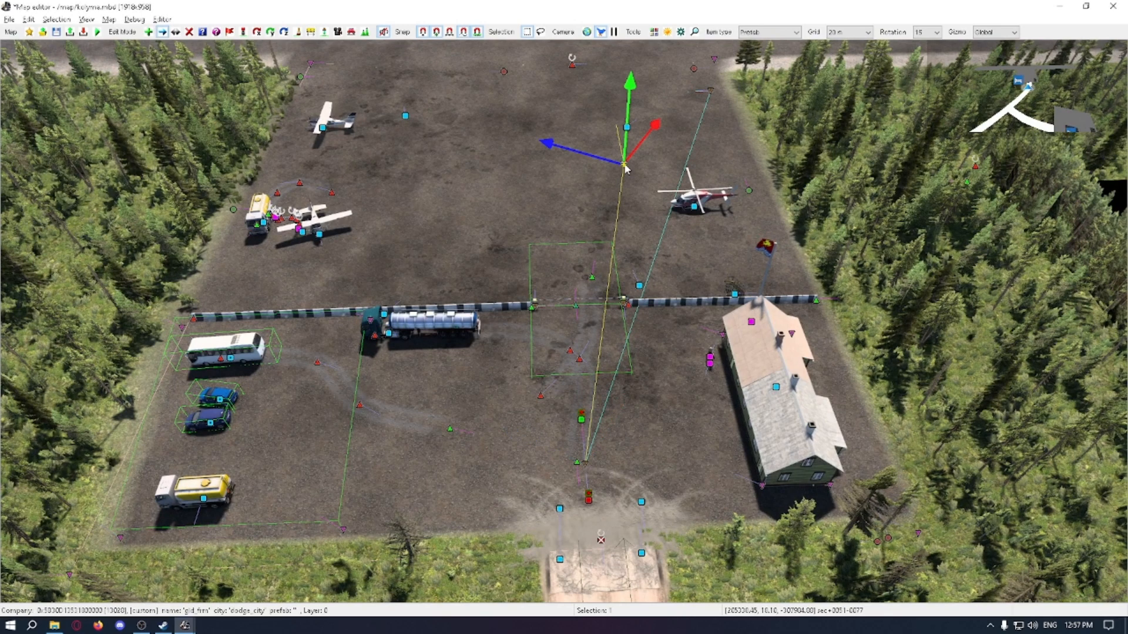
pyautogui.click(718, 92)
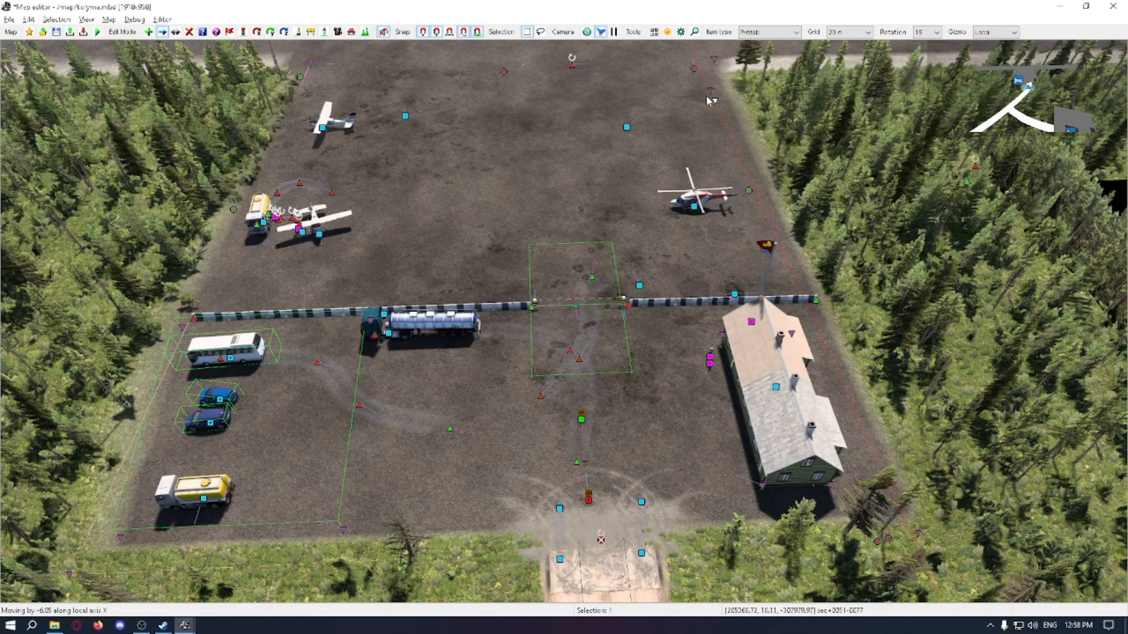
pyautogui.click(727, 125)
pyautogui.rightClick(726, 126)
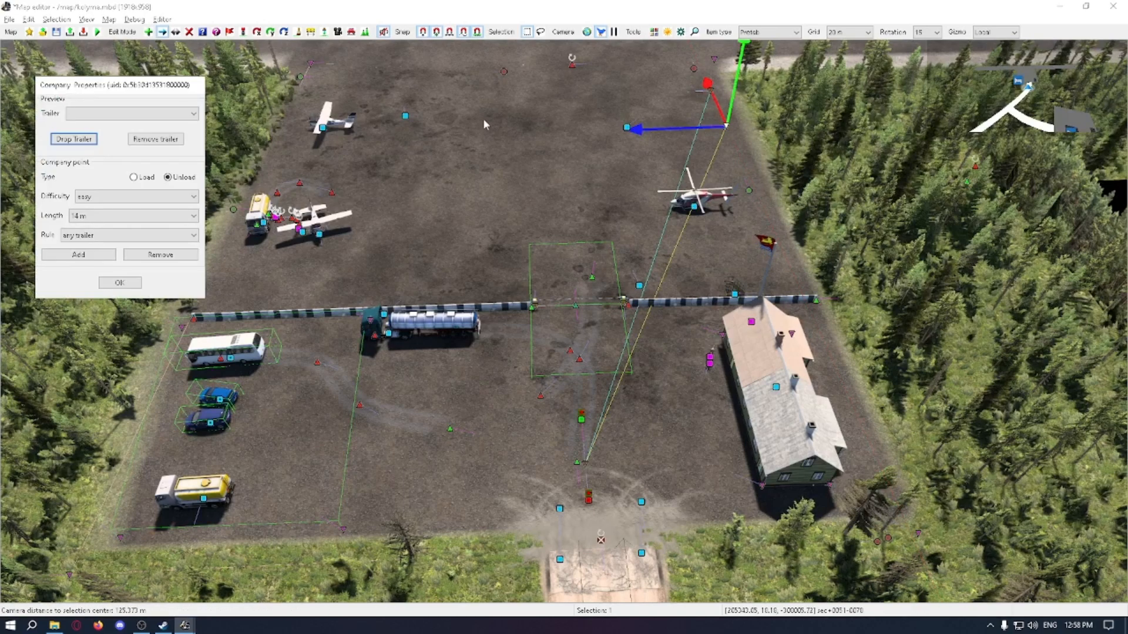
pyautogui.click(134, 177)
pyautogui.click(133, 282)
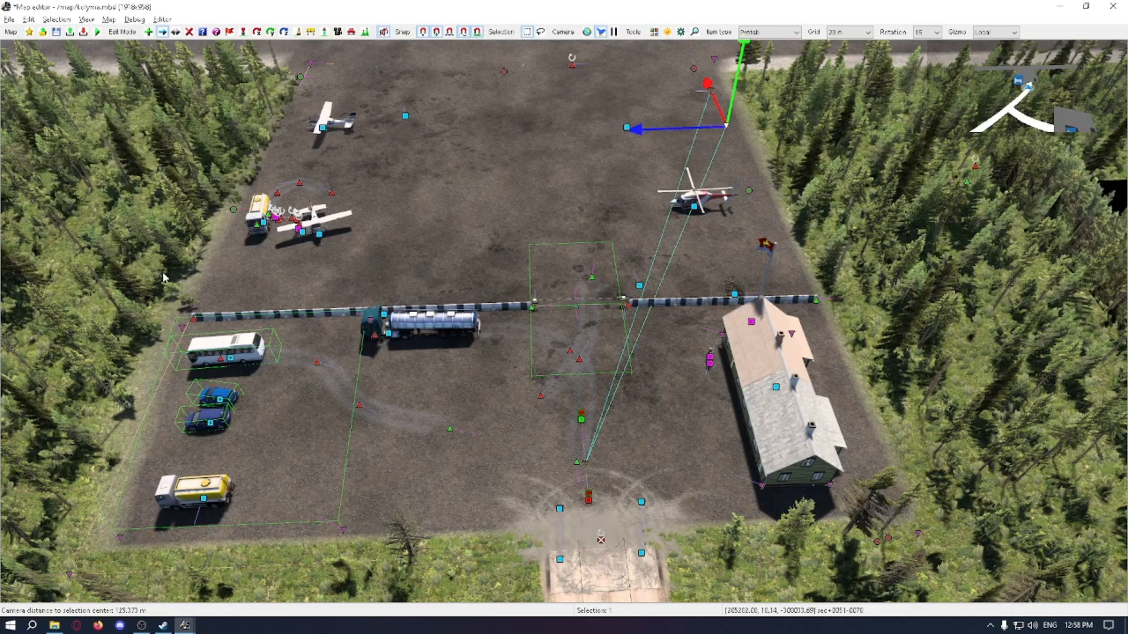
pyautogui.click(723, 160)
# Step: Add a third company point beside the second one, closest to the helicopter, and set its type to Load
pyautogui.click(585, 462)
pyautogui.rightClick(585, 463)
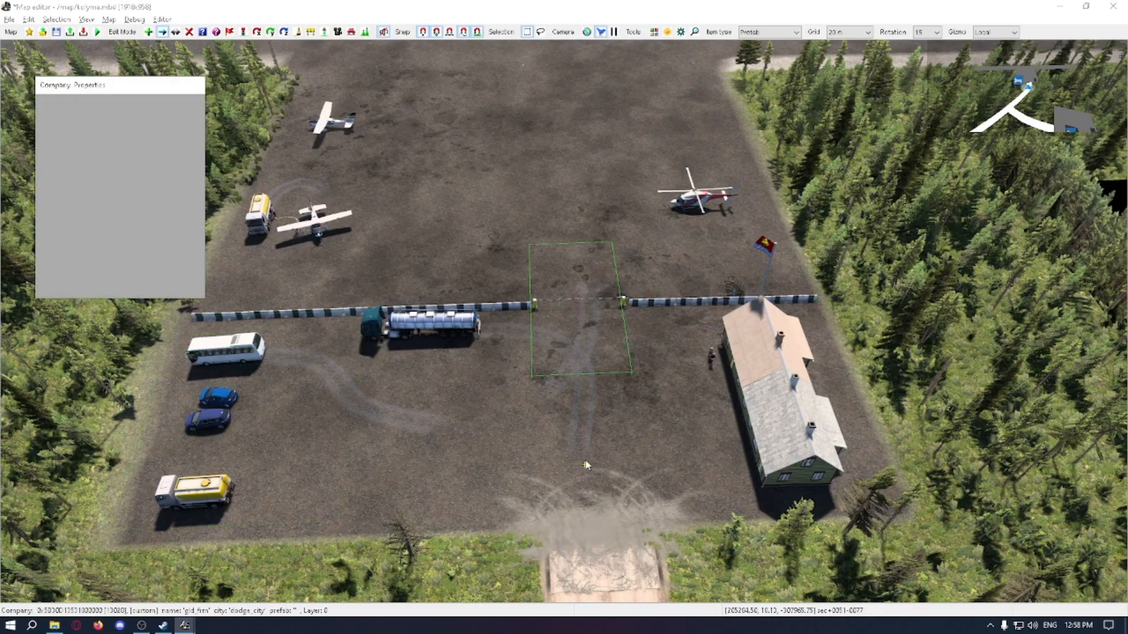
pyautogui.click(96, 256)
pyautogui.click(126, 284)
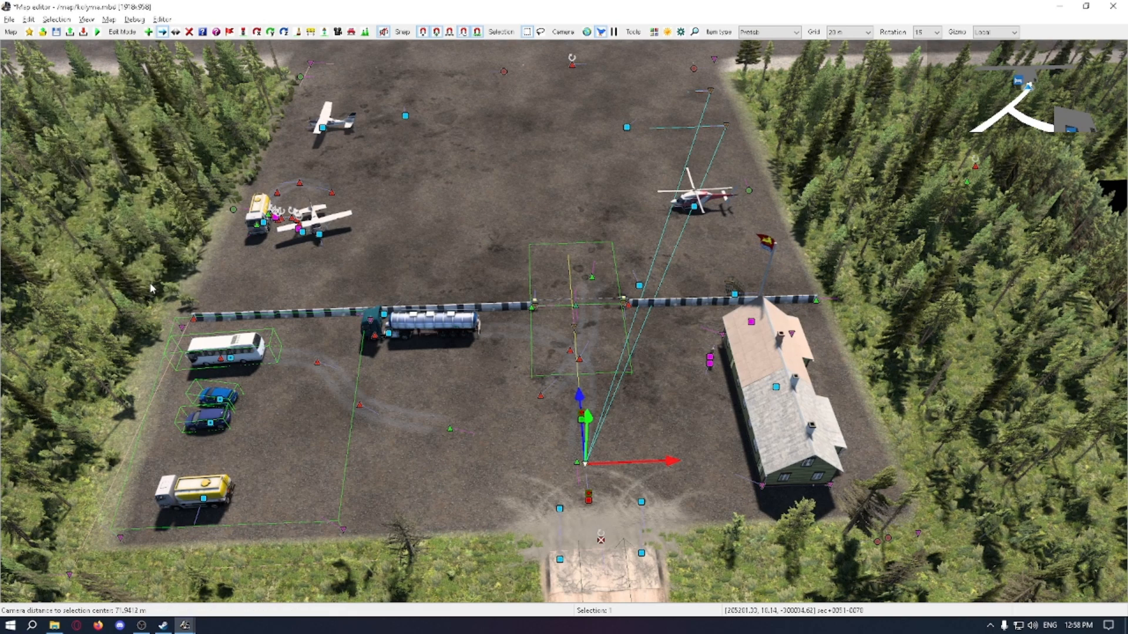
pyautogui.moveTo(570, 344); pyautogui.dragTo(738, 150)
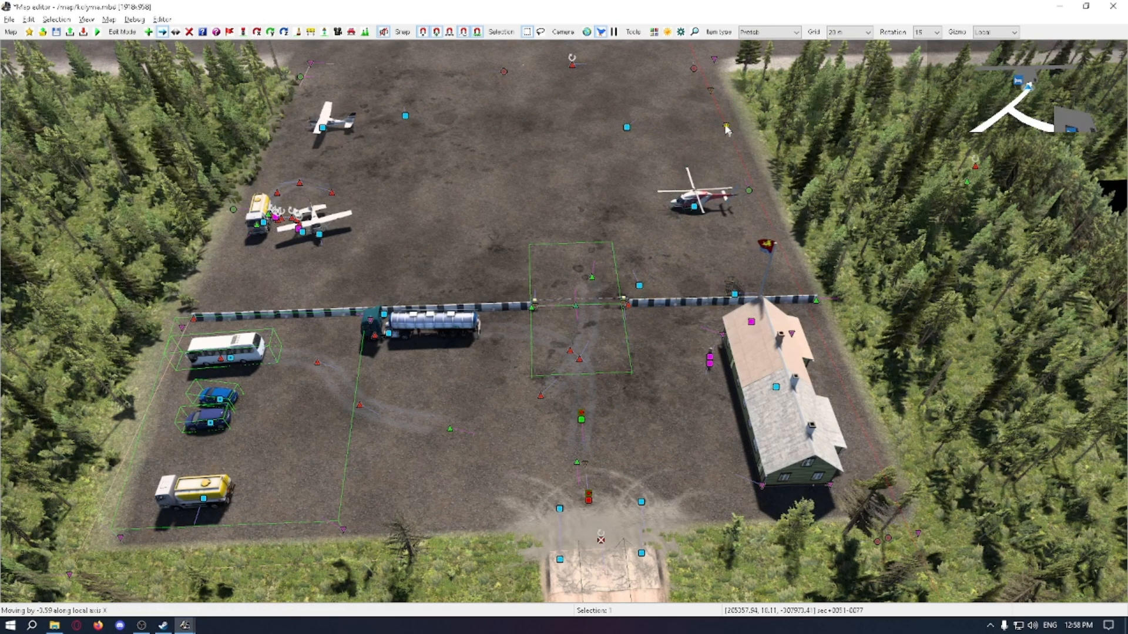
pyautogui.click(739, 153)
pyautogui.rightClick(738, 154)
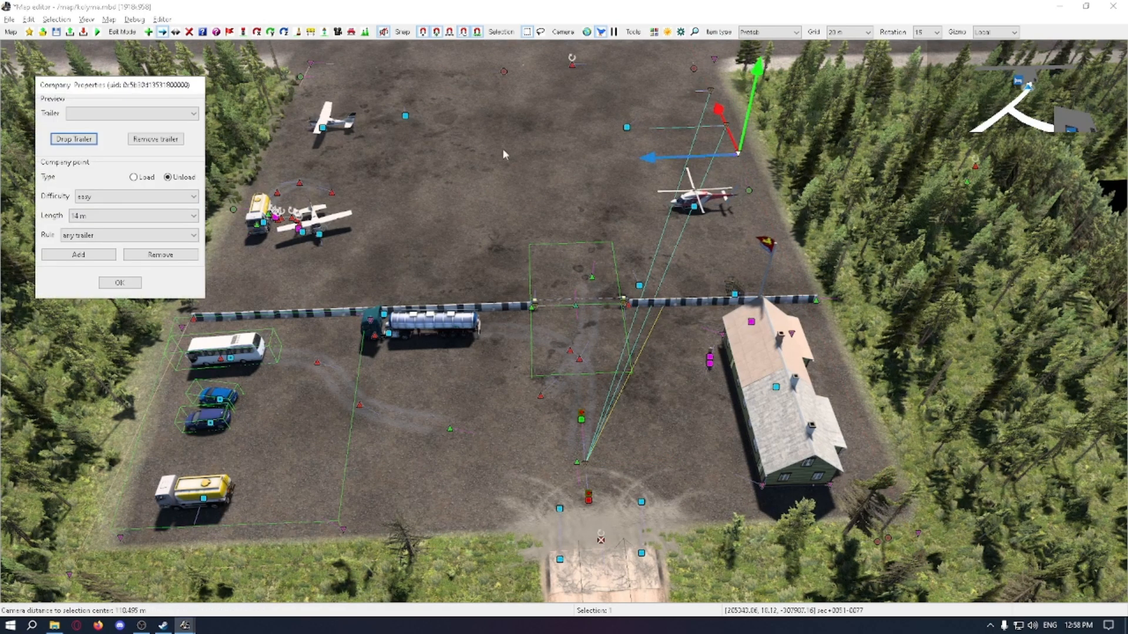
pyautogui.click(133, 177)
pyautogui.click(131, 287)
# Step: Rotate the load point farthest from the helicopter so its trailer line runs out onto the open gravel
pyautogui.moveTo(552, 170); pyautogui.dragTo(531, 213, button='middle')
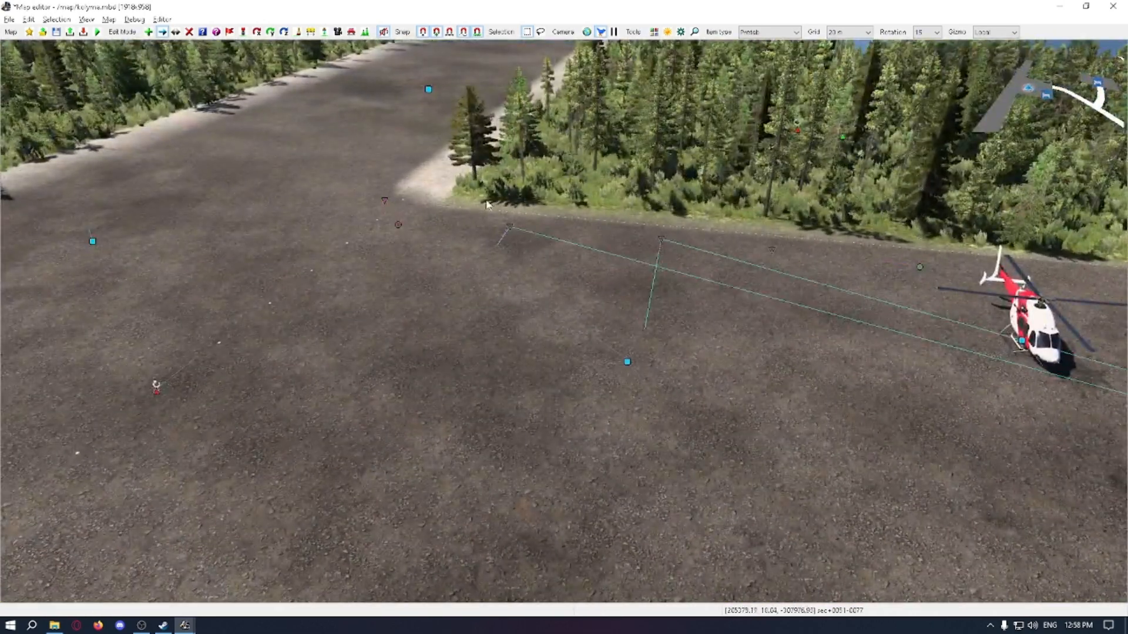
pyautogui.moveTo(486, 204); pyautogui.dragTo(799, 284)
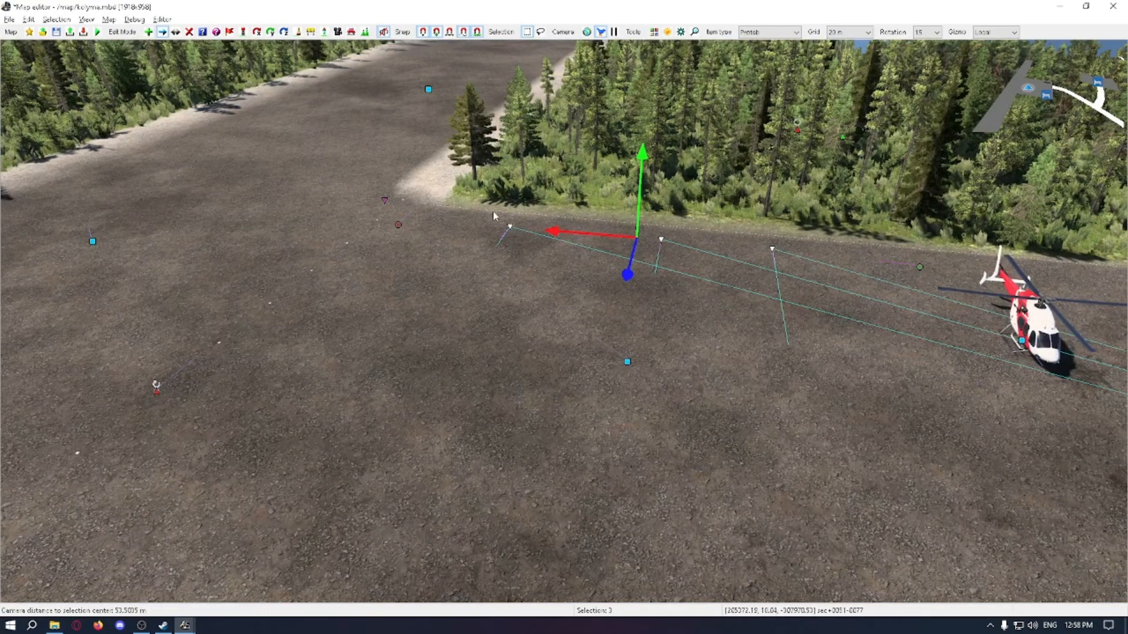
pyautogui.press('Escape')
pyautogui.moveTo(531, 280)
pyautogui.mouseDown(button='middle')
pyautogui.moveTo(5, 370)
pyautogui.moveTo(531, 280)
pyautogui.mouseUp(button='middle')
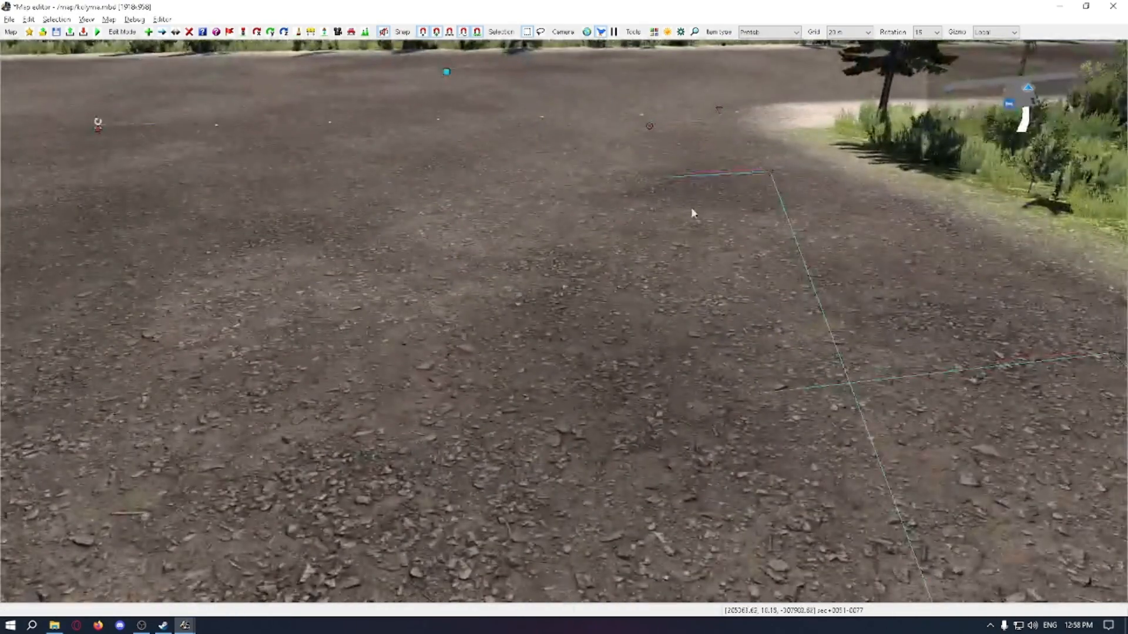
pyautogui.press('m')
pyautogui.click(763, 177)
pyautogui.press('r')
pyautogui.moveTo(715, 125); pyautogui.dragTo(714, 124)
pyautogui.moveTo(715, 124); pyautogui.dragTo(663, 182, button='middle')
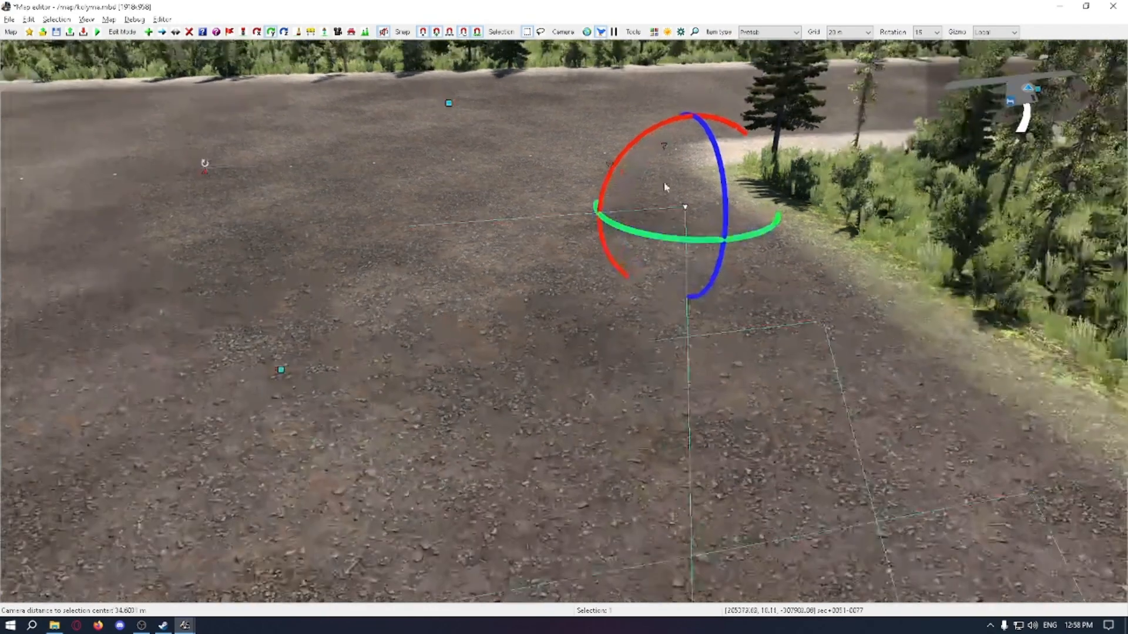
# Step: Rotate the middle load point so its trailer line runs parallel to the farthest one
pyautogui.click(821, 321)
pyautogui.moveTo(752, 295); pyautogui.dragTo(753, 293)
pyautogui.moveTo(753, 293); pyautogui.dragTo(506, 270, button='middle')
# Step: Shift the three load points along the forest edge, away from the helicopter and towards the light gravel corner
pyautogui.press('m')
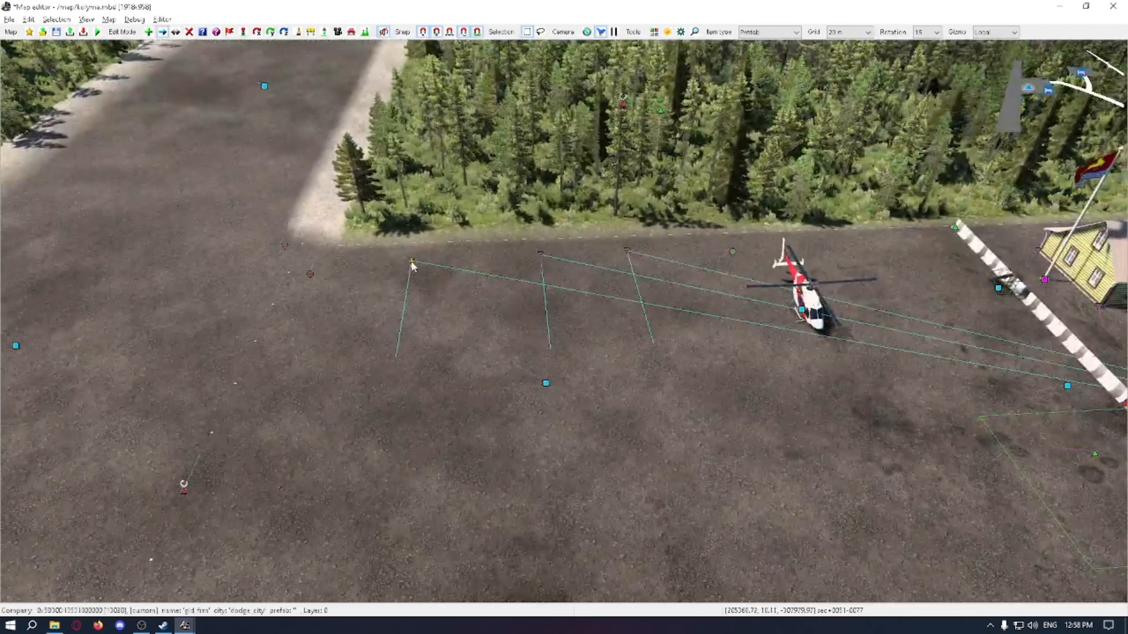
pyautogui.click(412, 262)
pyautogui.moveTo(412, 262); pyautogui.dragTo(328, 261)
pyautogui.click(541, 255)
pyautogui.moveTo(497, 259); pyautogui.dragTo(397, 273)
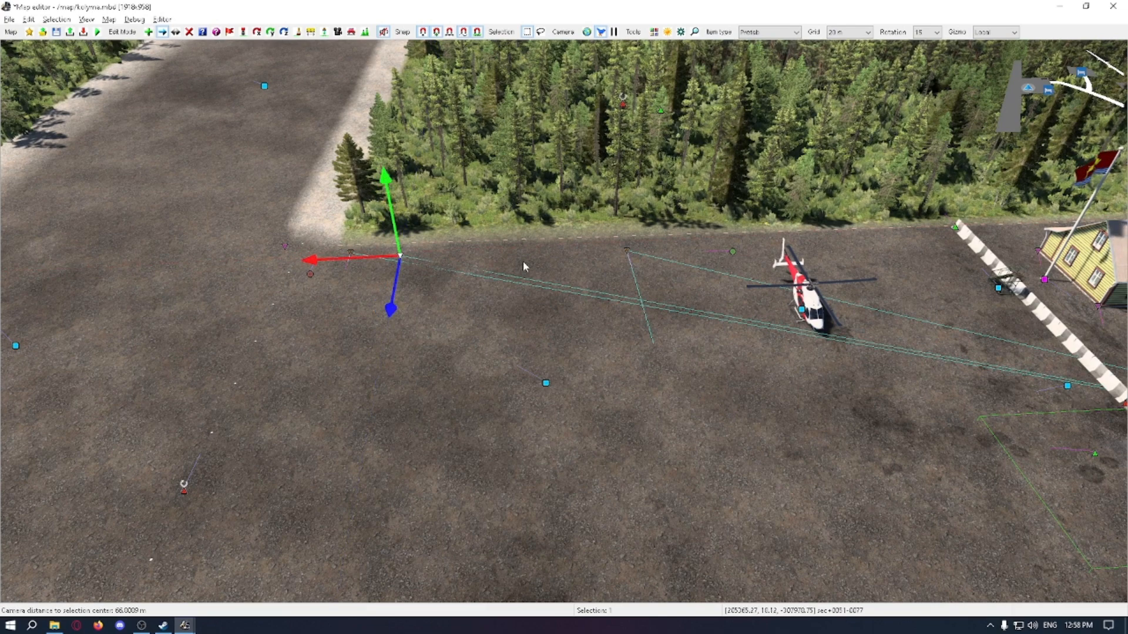
pyautogui.click(627, 253)
pyautogui.moveTo(595, 259); pyautogui.dragTo(447, 266)
pyautogui.moveTo(466, 283); pyautogui.dragTo(473, 284)
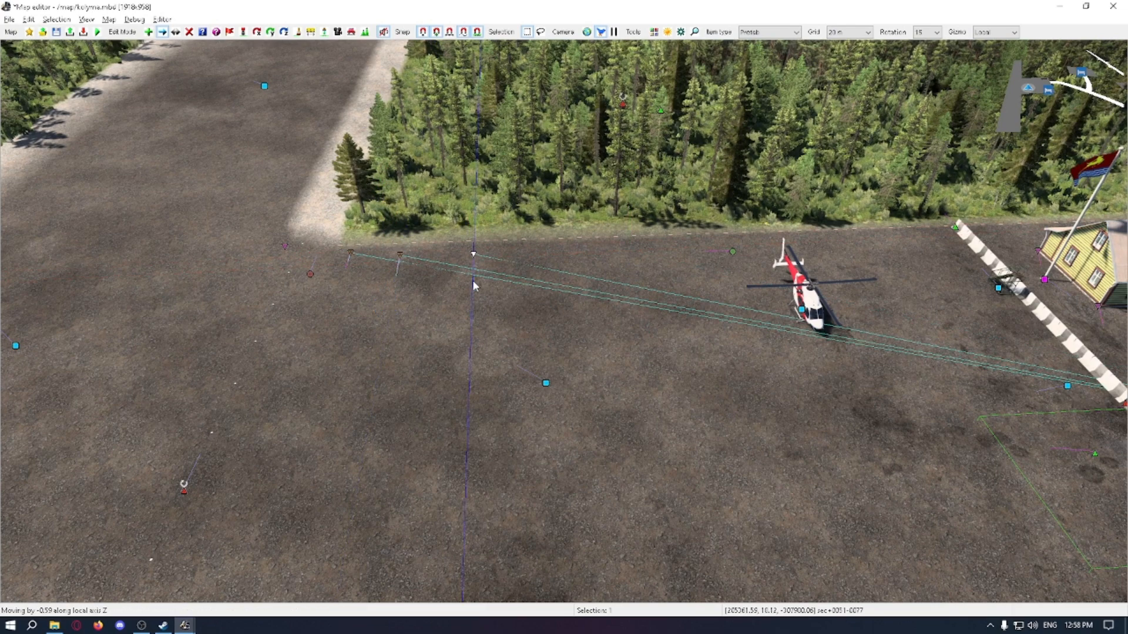
pyautogui.moveTo(474, 285); pyautogui.dragTo(435, 276, button='right')
# Step: Tilt each of the three load points about its local X axis so the trailer lines follow the ground
pyautogui.press('r')
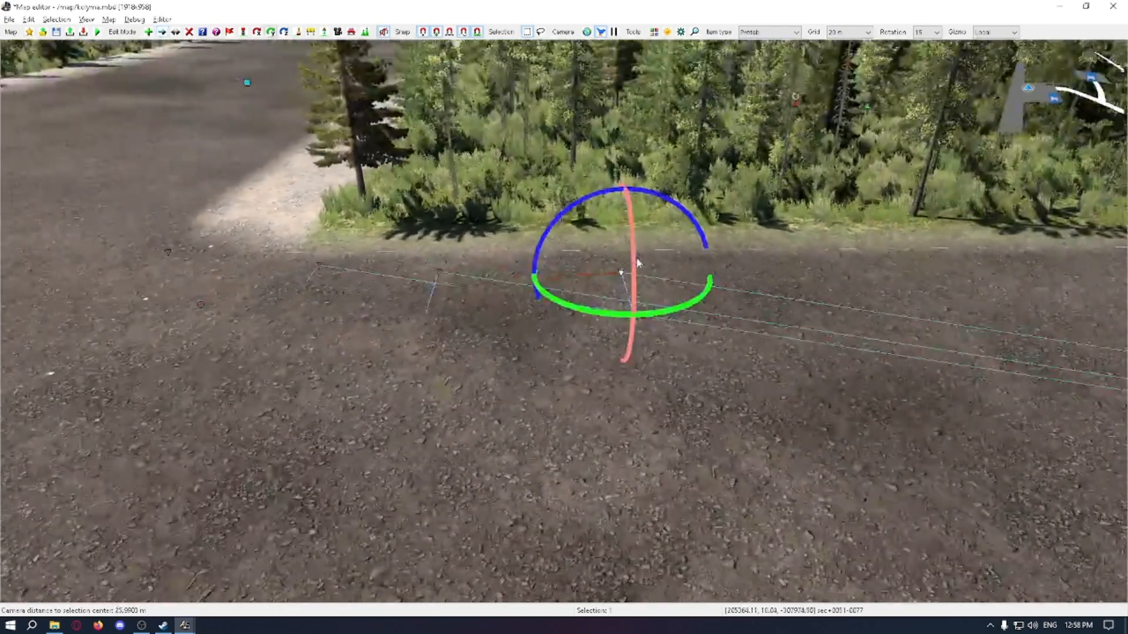
pyautogui.moveTo(636, 259); pyautogui.dragTo(630, 255)
pyautogui.click(429, 275)
pyautogui.moveTo(429, 275); pyautogui.dragTo(411, 271)
pyautogui.click(320, 269)
pyautogui.moveTo(290, 255); pyautogui.dragTo(291, 256)
# Step: Adjust the middle load point's position along the row to even out the spacing between the three points
pyautogui.press('v')
pyautogui.scroll(-2, 481, 291)
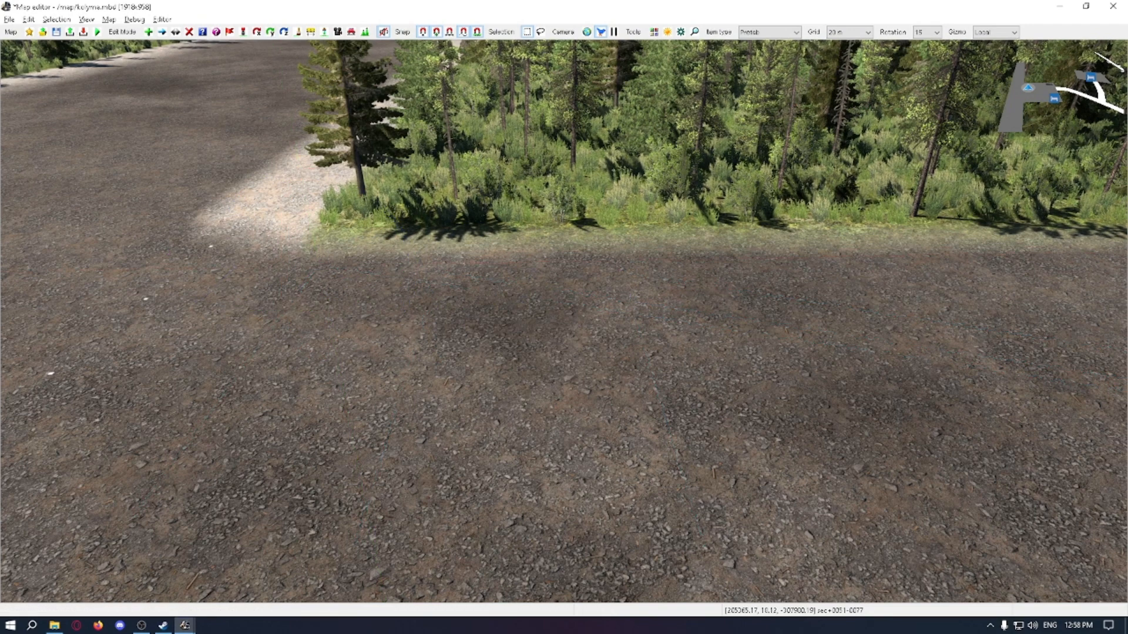
pyautogui.moveTo(440, 279); pyautogui.dragTo(460, 280)
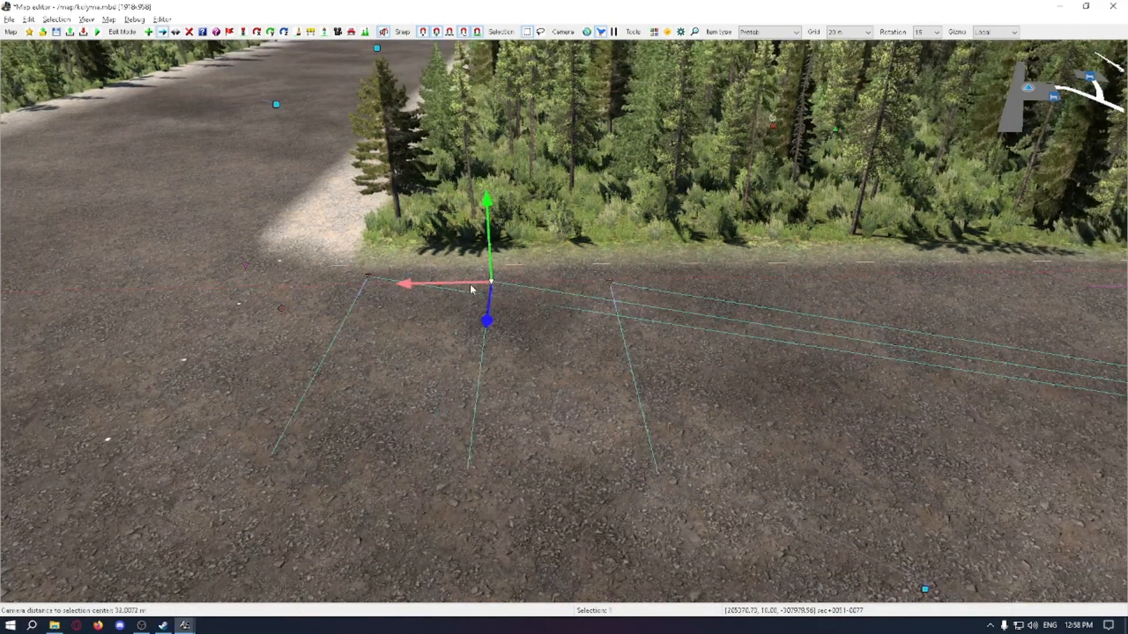
# Step: Examine the row of three load points and their links to the company across the yard from several angles
pyautogui.press('Escape')
pyautogui.scroll(-2, 529, 313)
pyautogui.moveTo(529, 313); pyautogui.dragTo(530, 314, button='right')
pyautogui.scroll(2, 529, 314)
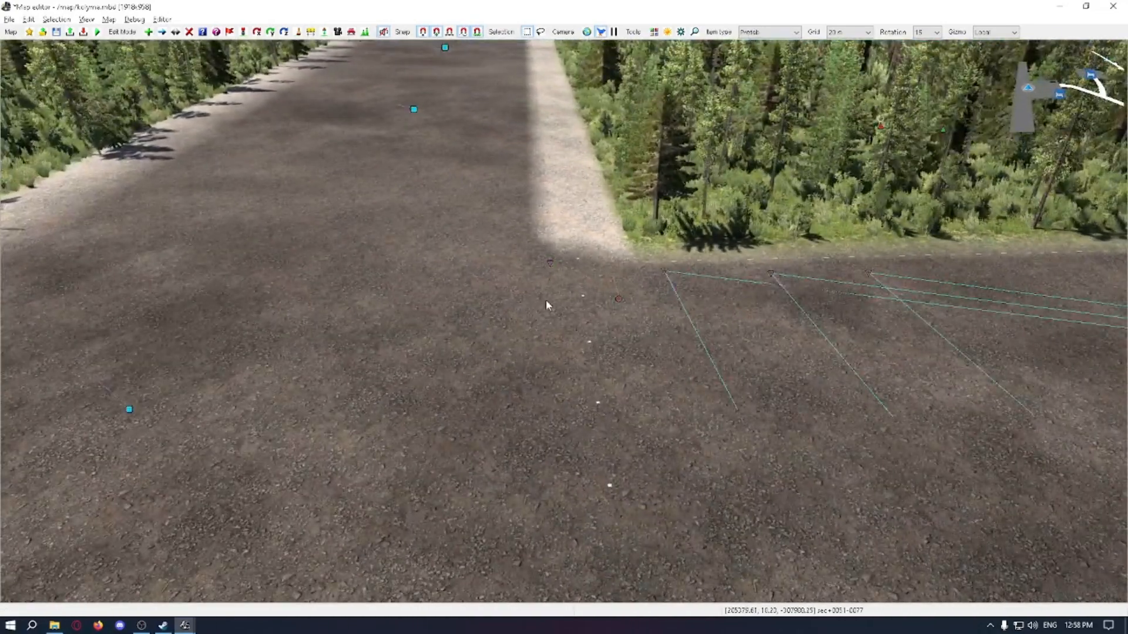
pyautogui.moveTo(778, 279); pyautogui.dragTo(778, 279, button='right')
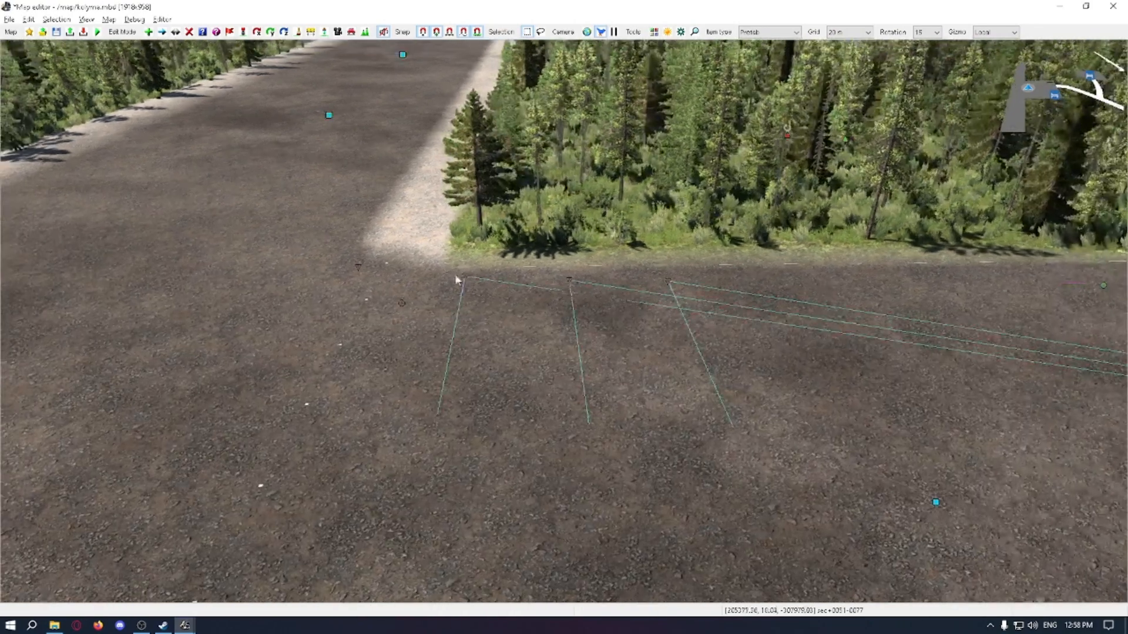
pyautogui.moveTo(724, 358); pyautogui.dragTo(724, 359, button='right')
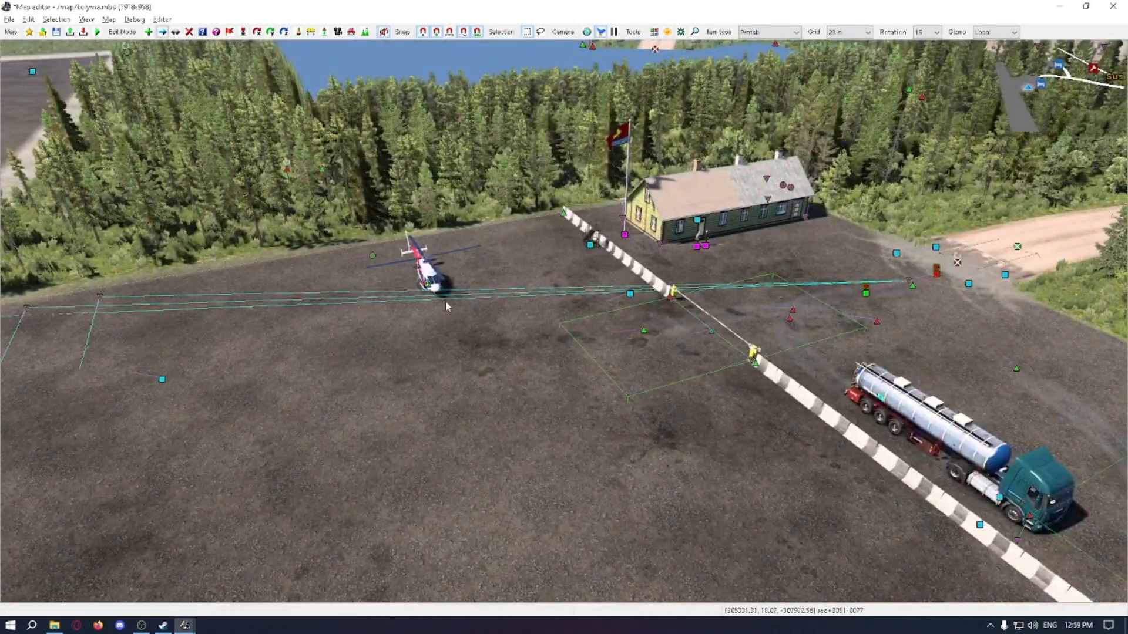
pyautogui.moveTo(457, 330); pyautogui.dragTo(482, 333, button='right')
pyautogui.moveTo(665, 375); pyautogui.dragTo(664, 376, button='right')
pyautogui.moveTo(617, 327); pyautogui.dragTo(636, 298, button='right')
# Step: Reposition the load point nearest the helicopter and correct its tilt about the local X axis to match the other two
pyautogui.click(641, 289)
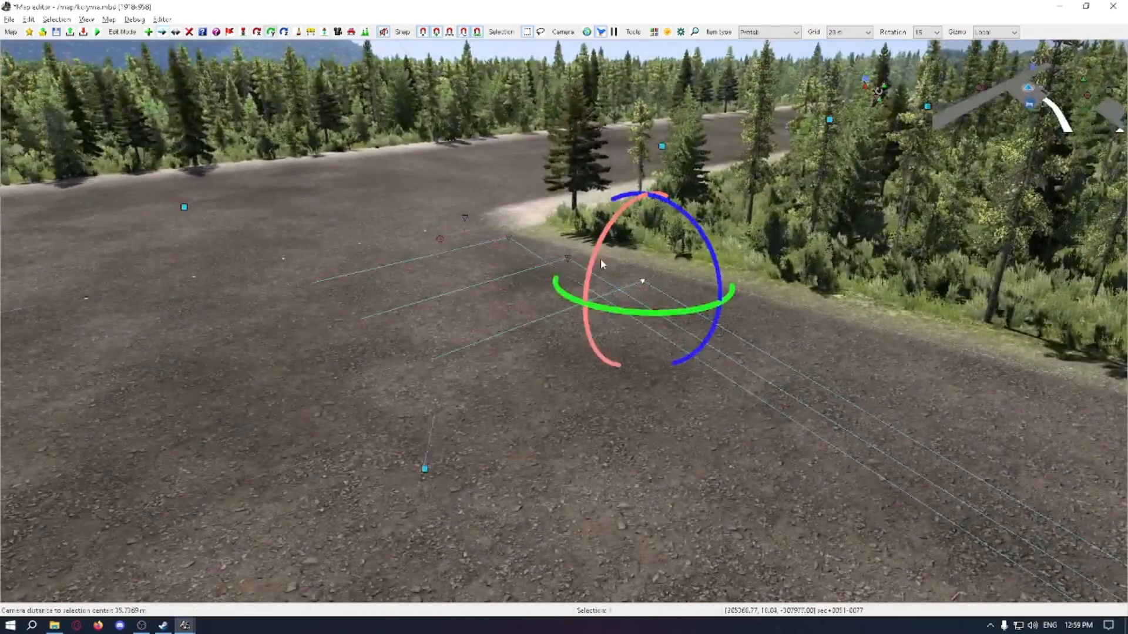
pyautogui.moveTo(589, 259); pyautogui.dragTo(581, 323)
pyautogui.press('m')
pyautogui.moveTo(581, 323); pyautogui.dragTo(611, 270, button='right')
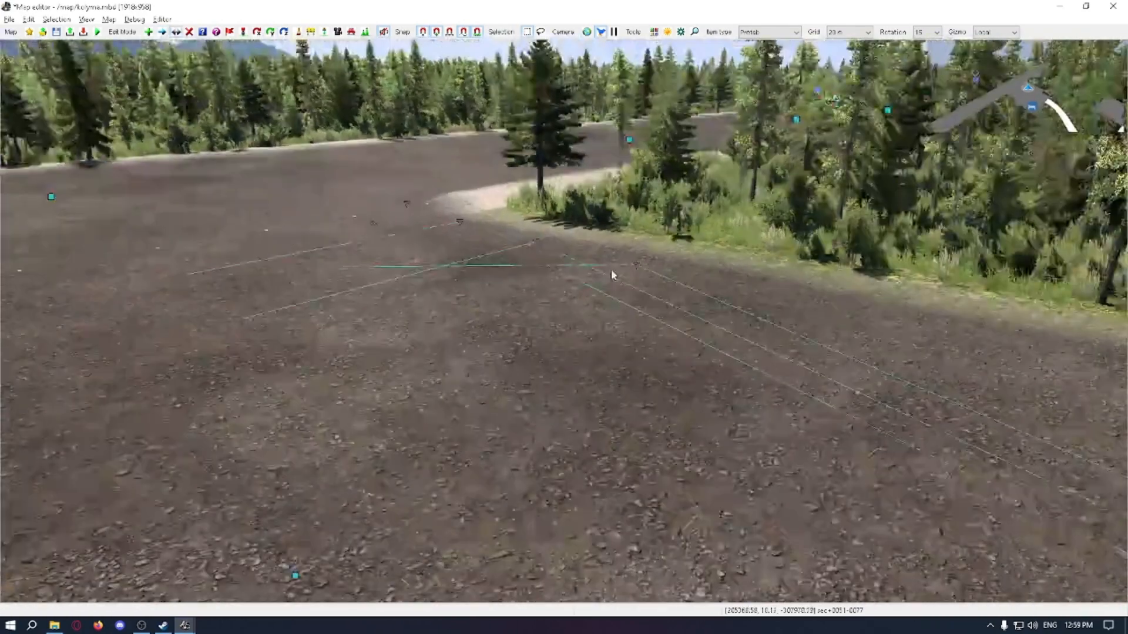
pyautogui.click(642, 271)
pyautogui.press('r')
pyautogui.moveTo(585, 243)
pyautogui.mouseDown()
pyautogui.moveTo(572, 254)
pyautogui.moveTo(600, 248)
pyautogui.mouseUp()
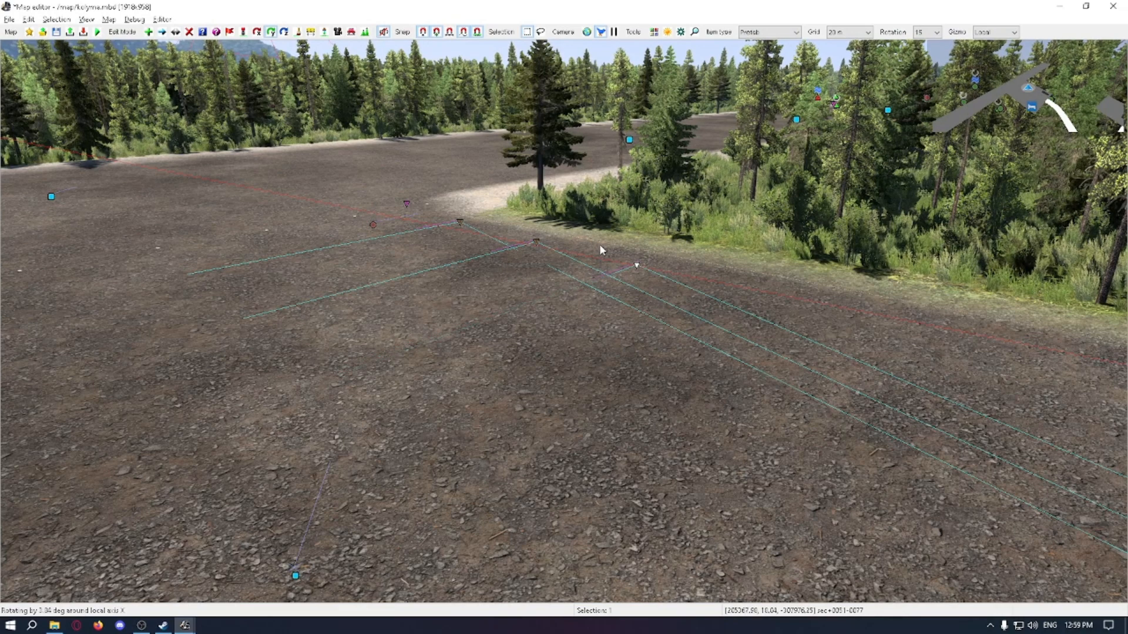
pyautogui.moveTo(600, 246); pyautogui.dragTo(599, 243)
# Step: Raise the load point nearest the helicopter slightly and tilt it about 0.6 degrees around its local X axis
pyautogui.click(651, 345)
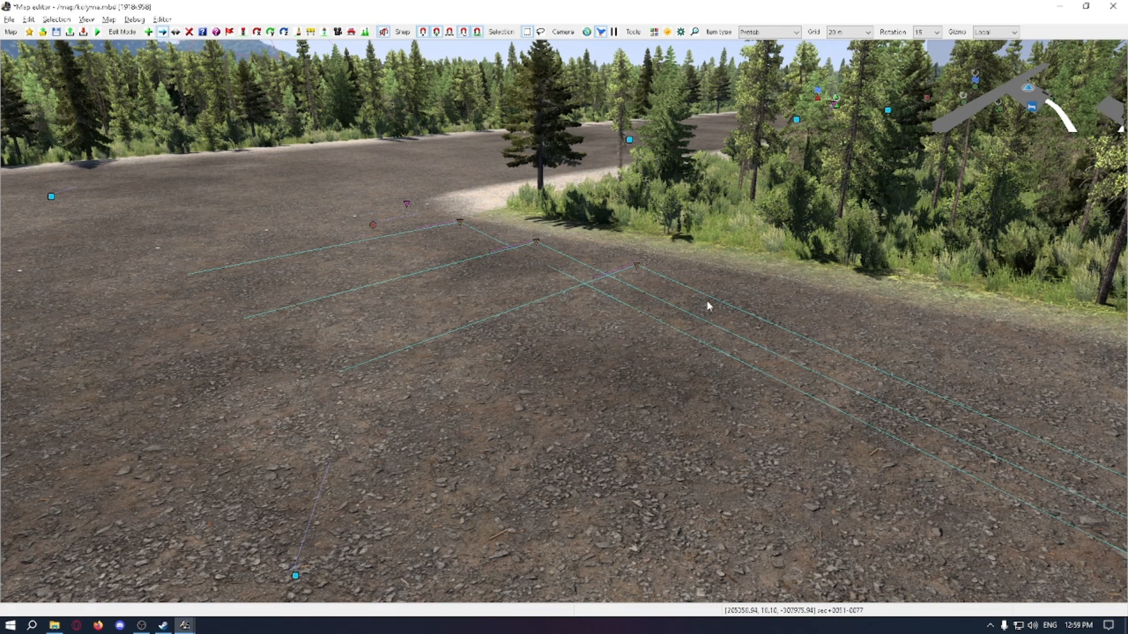
pyautogui.moveTo(707, 301); pyautogui.dragTo(638, 248)
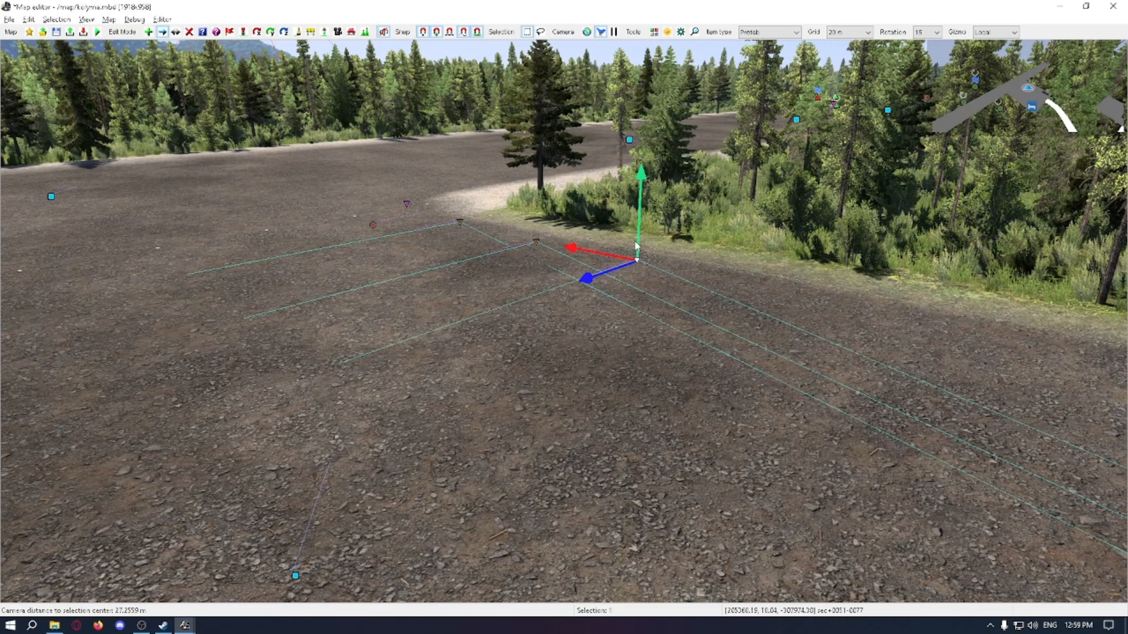
pyautogui.click(685, 292)
pyautogui.scroll(3, 671, 265)
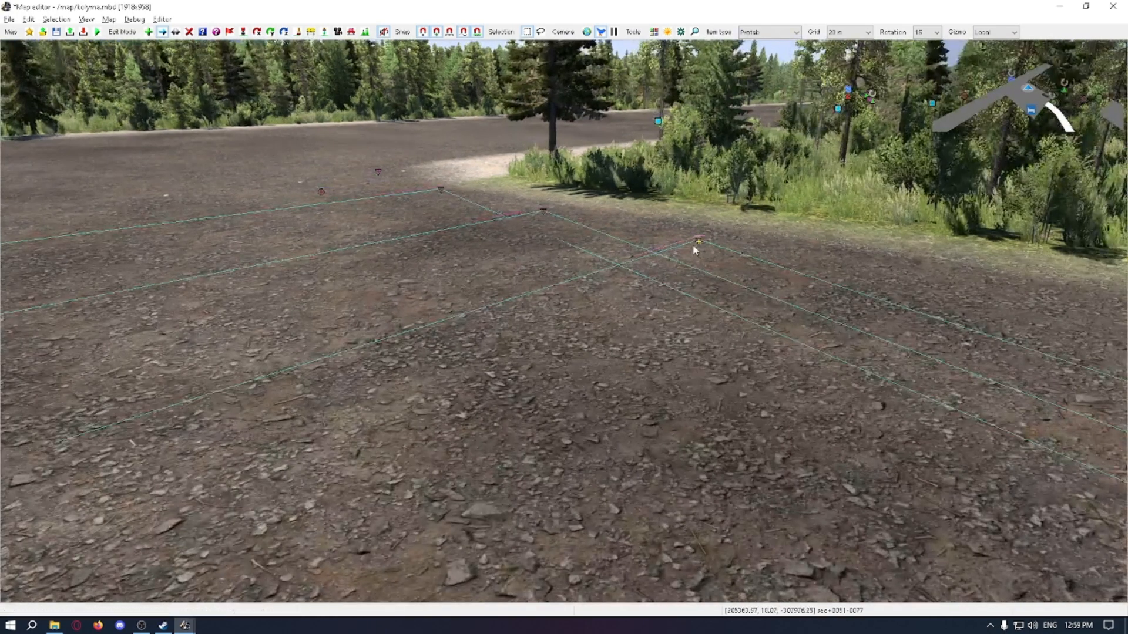
pyautogui.scroll(-2, 652, 285)
pyautogui.press('r')
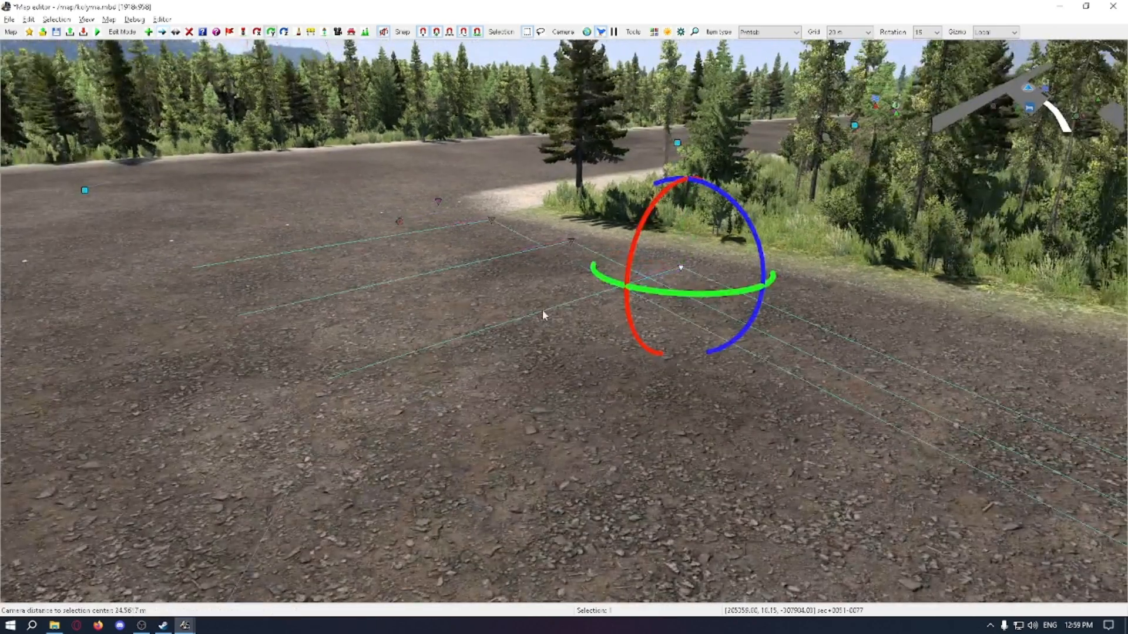
pyautogui.click(630, 256)
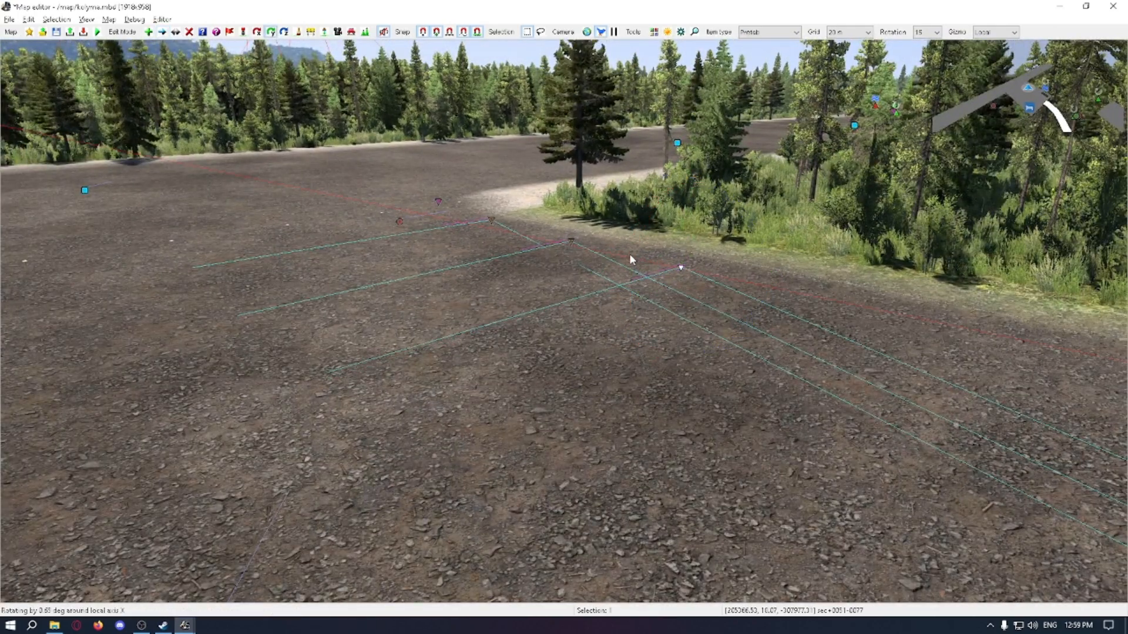
pyautogui.click(529, 317)
pyautogui.moveTo(529, 317); pyautogui.dragTo(585, 322, button='right')
pyautogui.moveTo(426, 342); pyautogui.dragTo(784, 301, button='right')
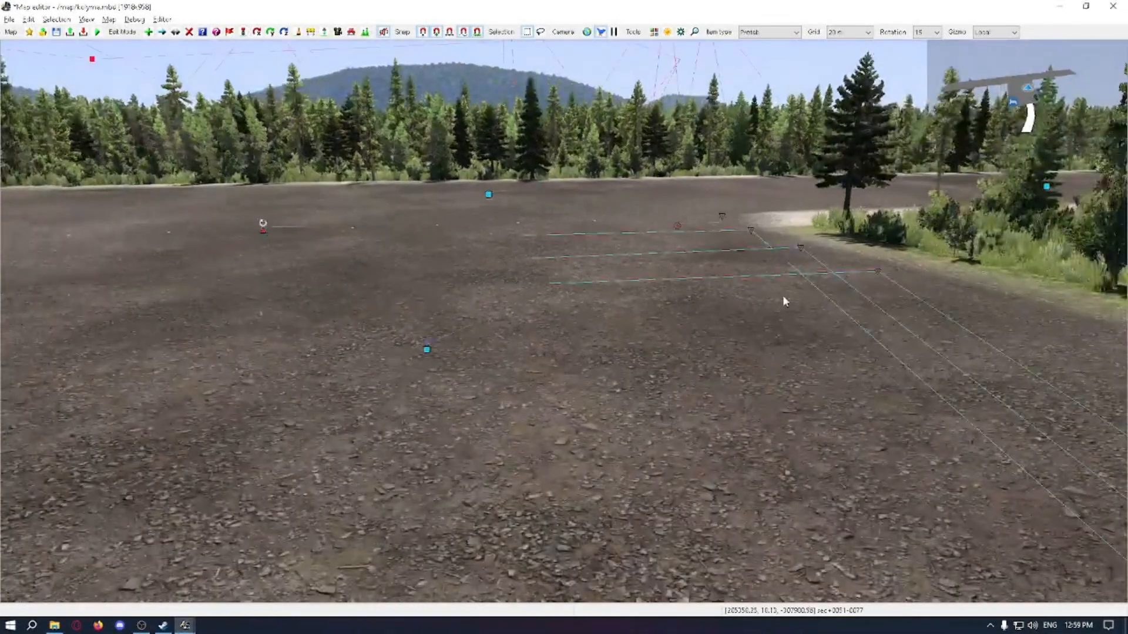
pyautogui.click(874, 273)
pyautogui.press('r')
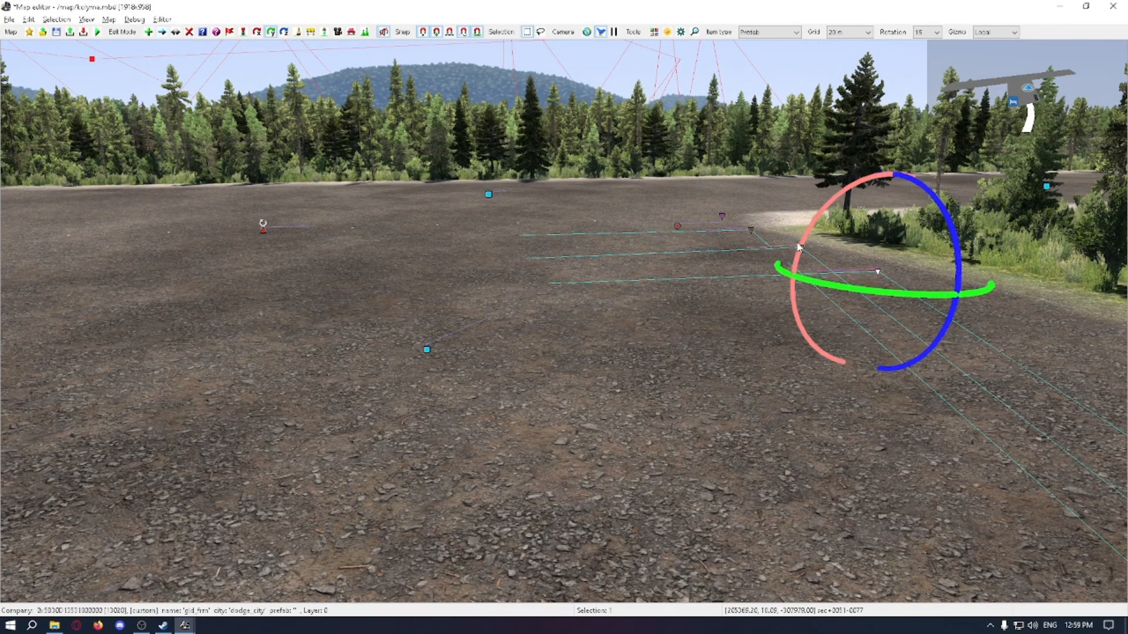
pyautogui.moveTo(794, 254); pyautogui.dragTo(764, 305)
pyautogui.click(727, 311)
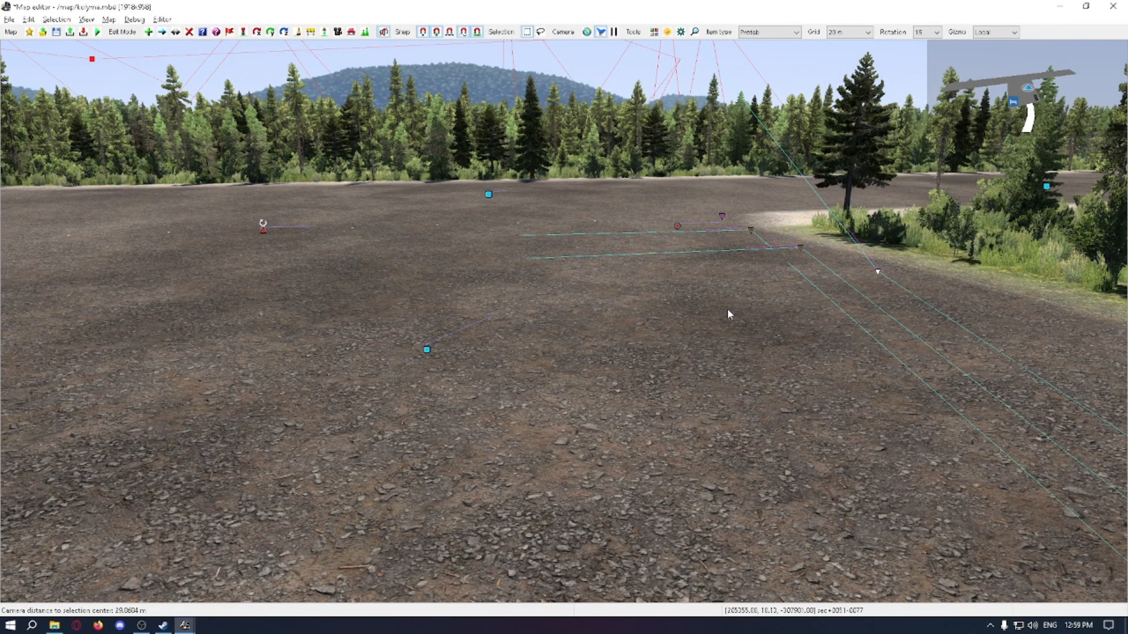
pyautogui.moveTo(727, 311); pyautogui.dragTo(579, 314, button='right')
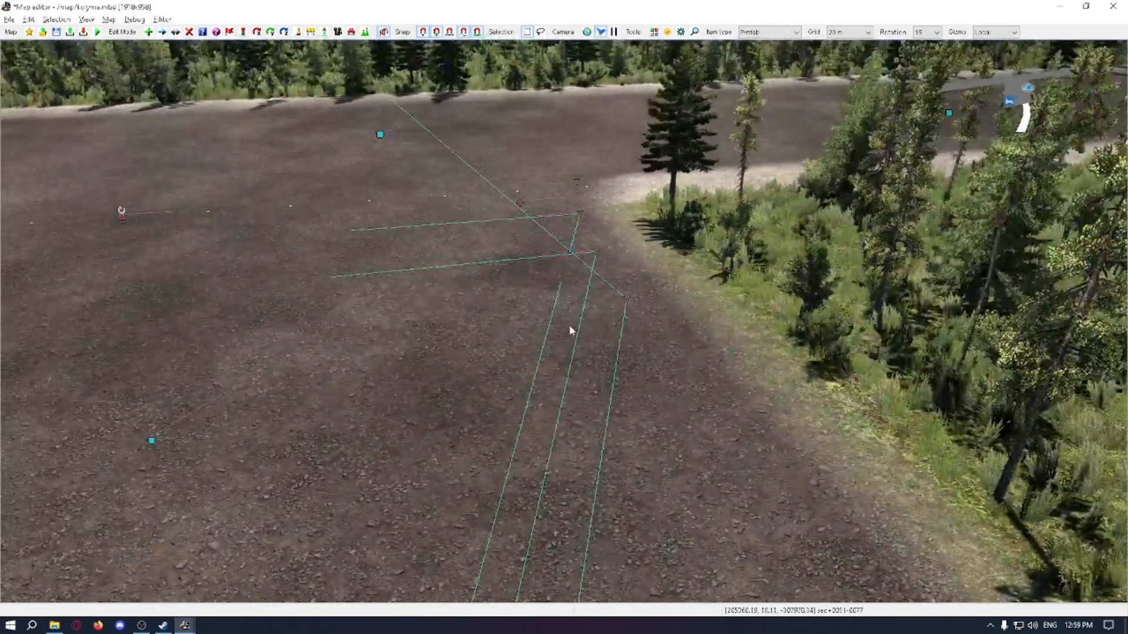
pyautogui.moveTo(511, 315); pyautogui.dragTo(558, 315, button='middle')
pyautogui.hotkey('ctrl', 'z')
pyautogui.hotkey('ctrl', 'z')
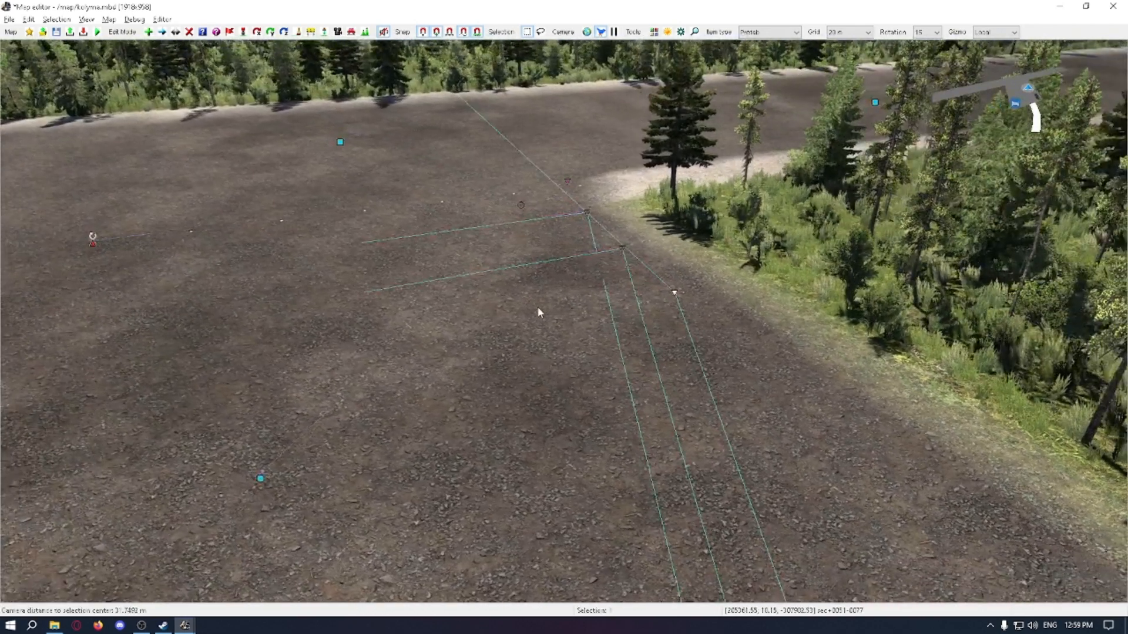
pyautogui.click(650, 309)
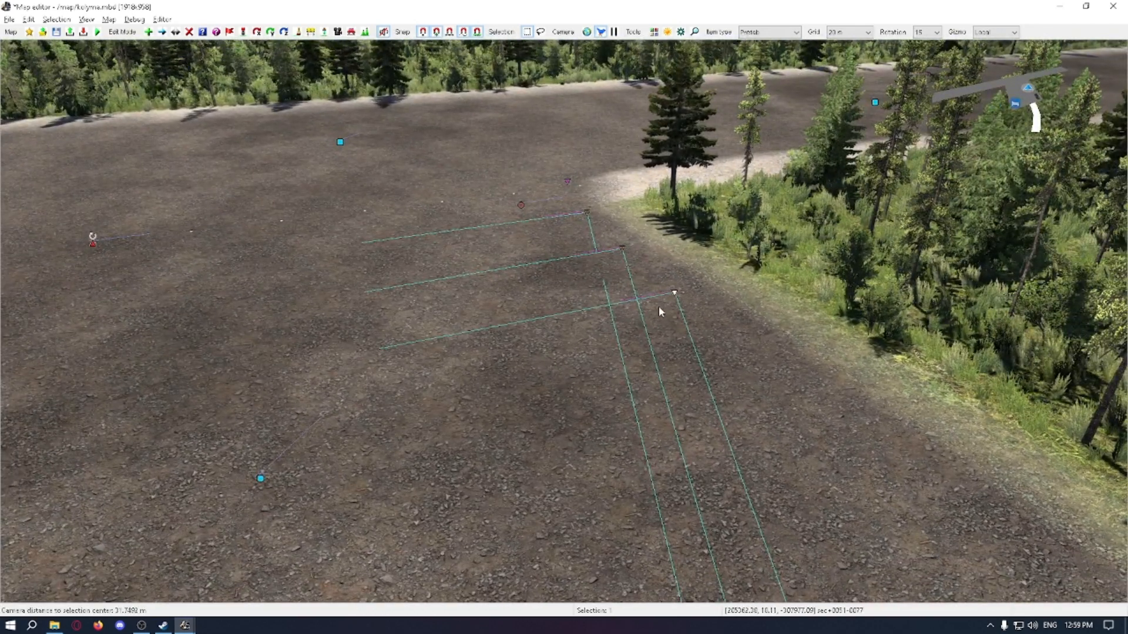
pyautogui.moveTo(594, 324); pyautogui.dragTo(746, 369, button='middle')
pyautogui.doubleClick(747, 371)
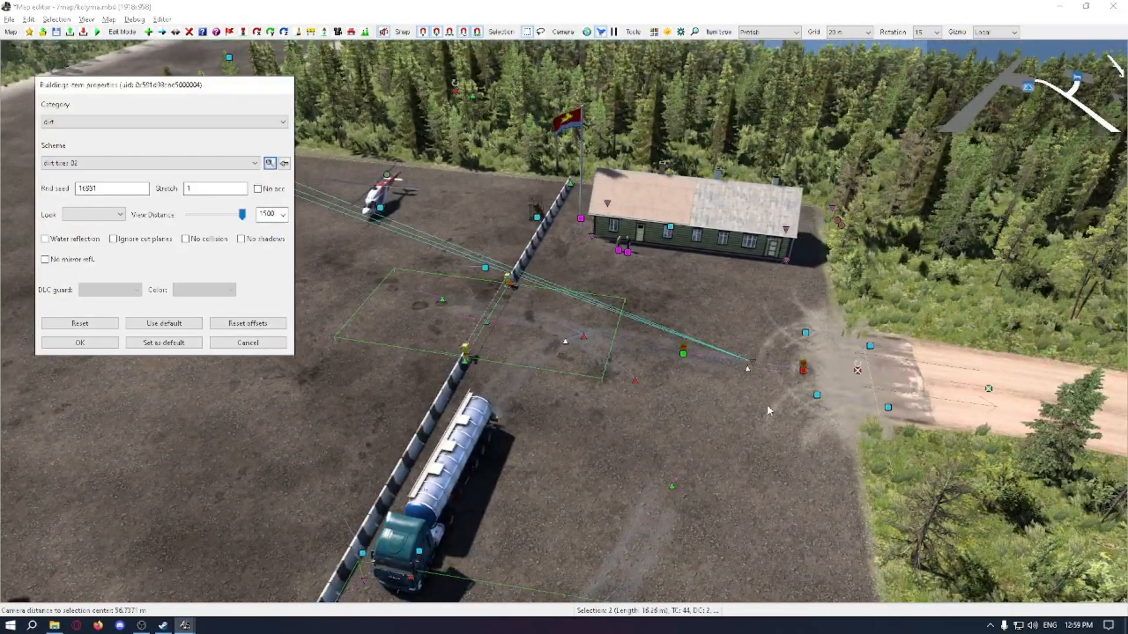
pyautogui.press('Escape')
pyautogui.doubleClick(755, 362)
pyautogui.press('Escape')
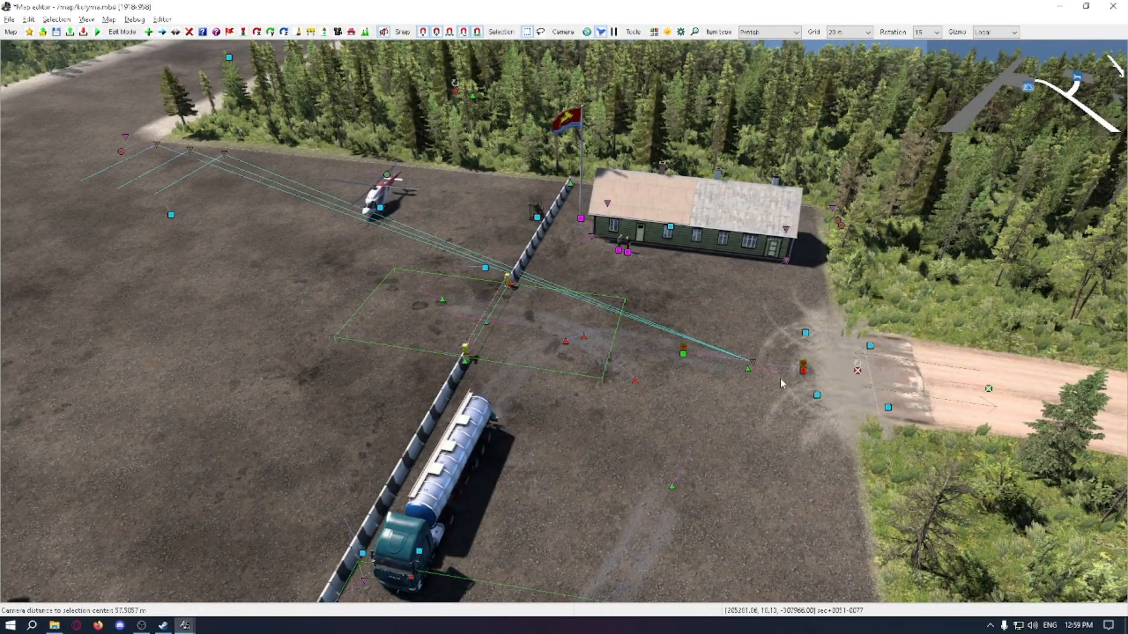
pyautogui.press('m')
pyautogui.click(803, 371)
pyautogui.press('Delete')
pyautogui.hotkey('ctrl', 'z')
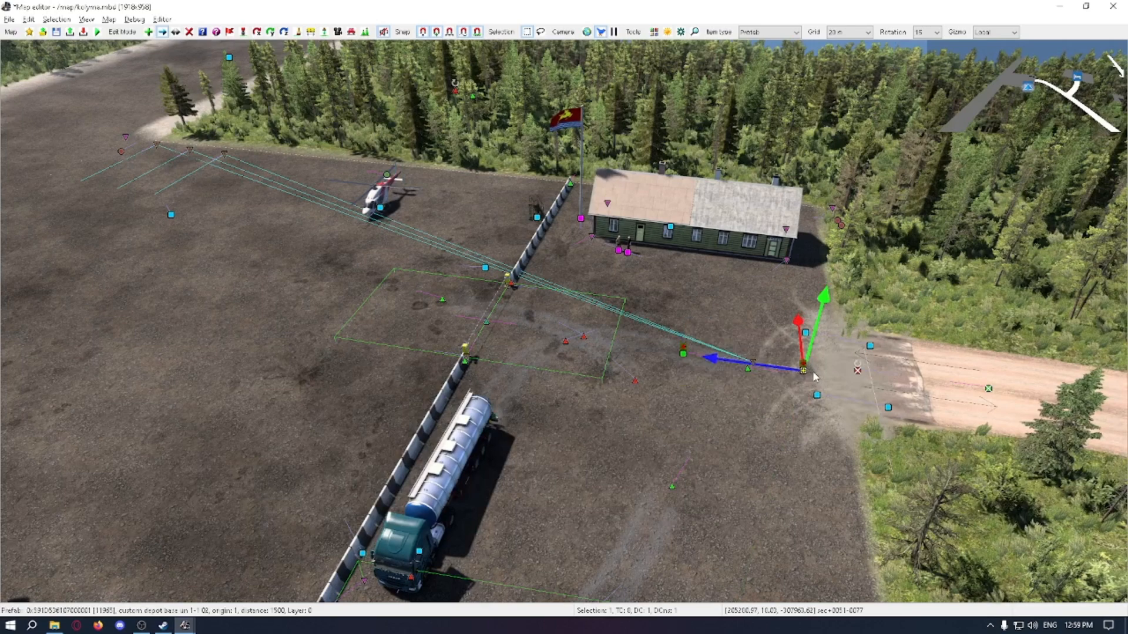
# Step: Move the company item slightly away from the overlapping prefab node near the yard entrance
pyautogui.moveTo(812, 371); pyautogui.dragTo(813, 385, button='middle')
pyautogui.click(811, 443)
pyautogui.moveTo(786, 353); pyautogui.dragTo(762, 355)
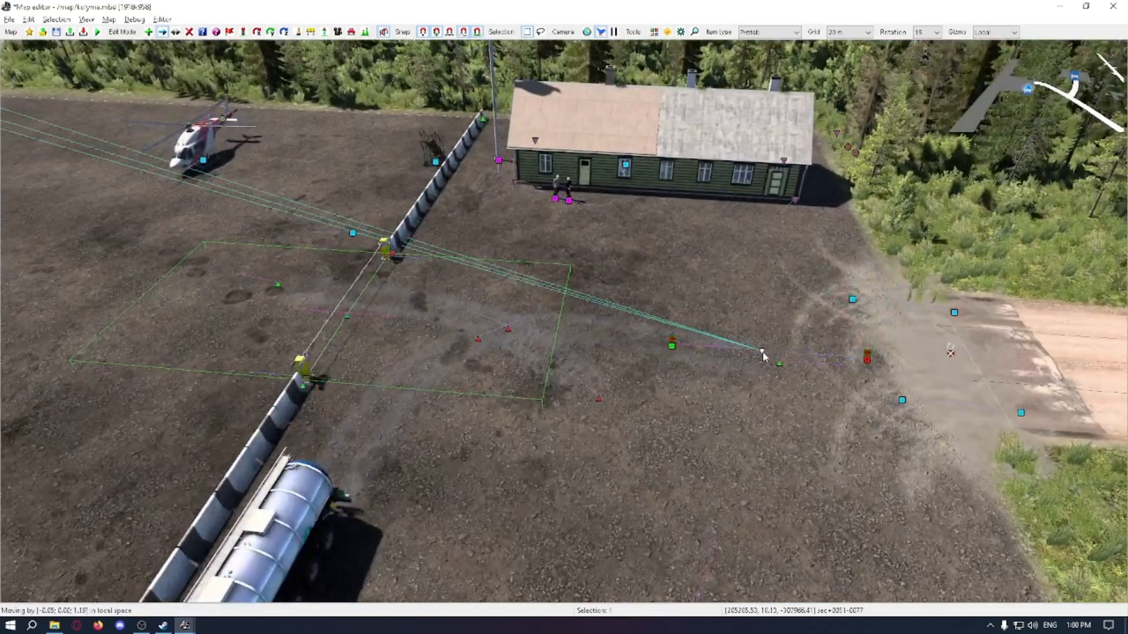
pyautogui.click(763, 350)
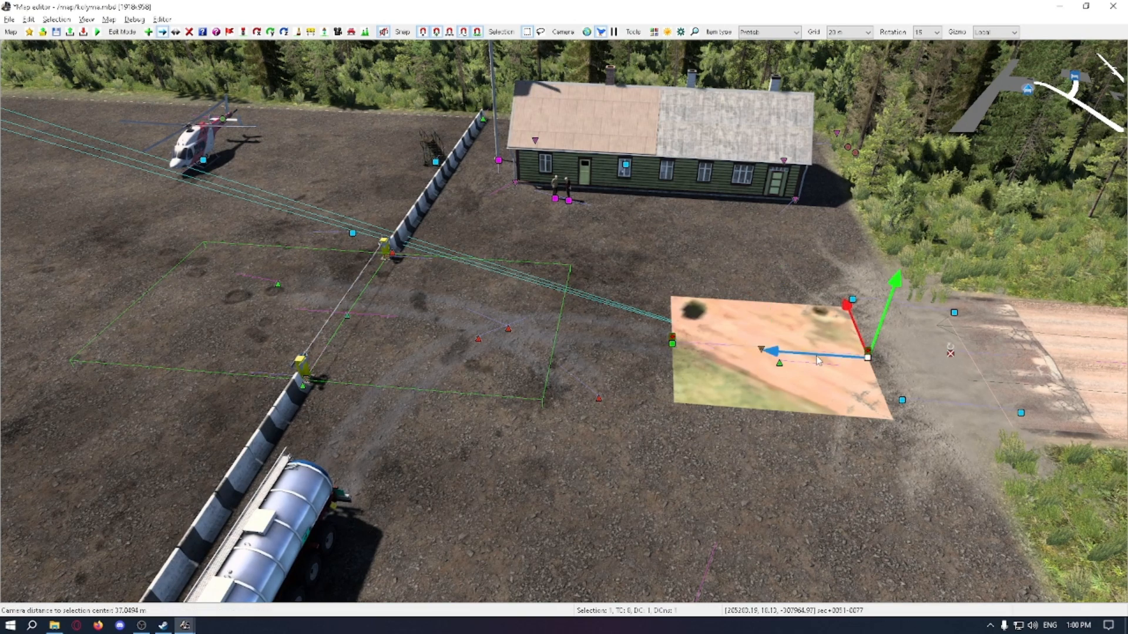
pyautogui.press('Delete')
pyautogui.click(757, 319)
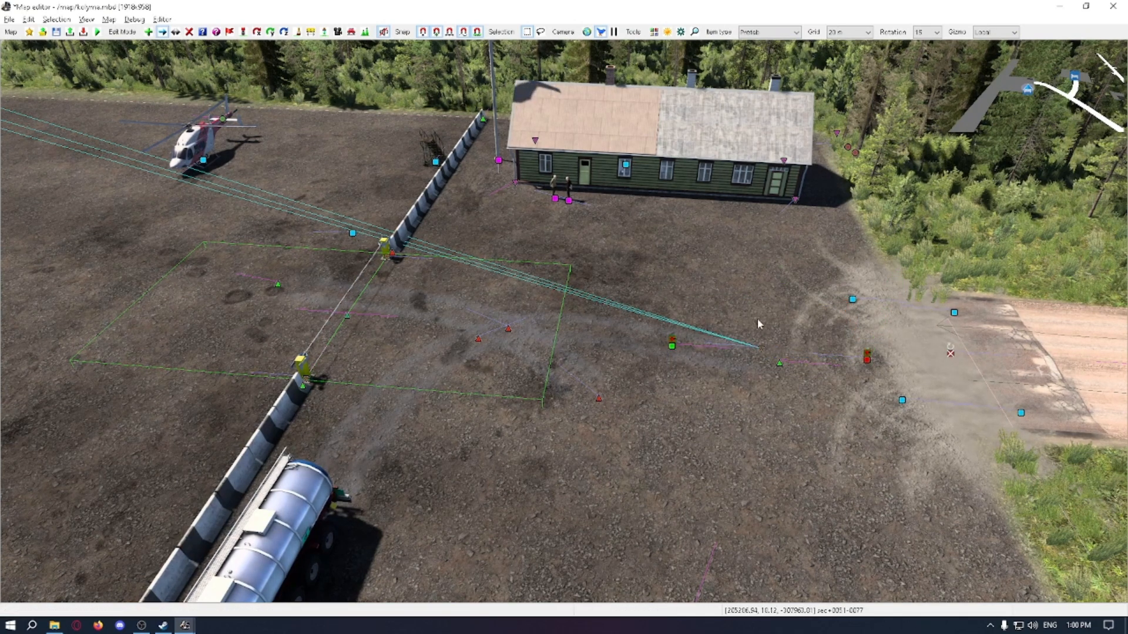
pyautogui.moveTo(760, 347); pyautogui.dragTo(768, 348)
# Step: Add a company point of type Unload with easy difficulty in the company item's properties
pyautogui.doubleClick(768, 348)
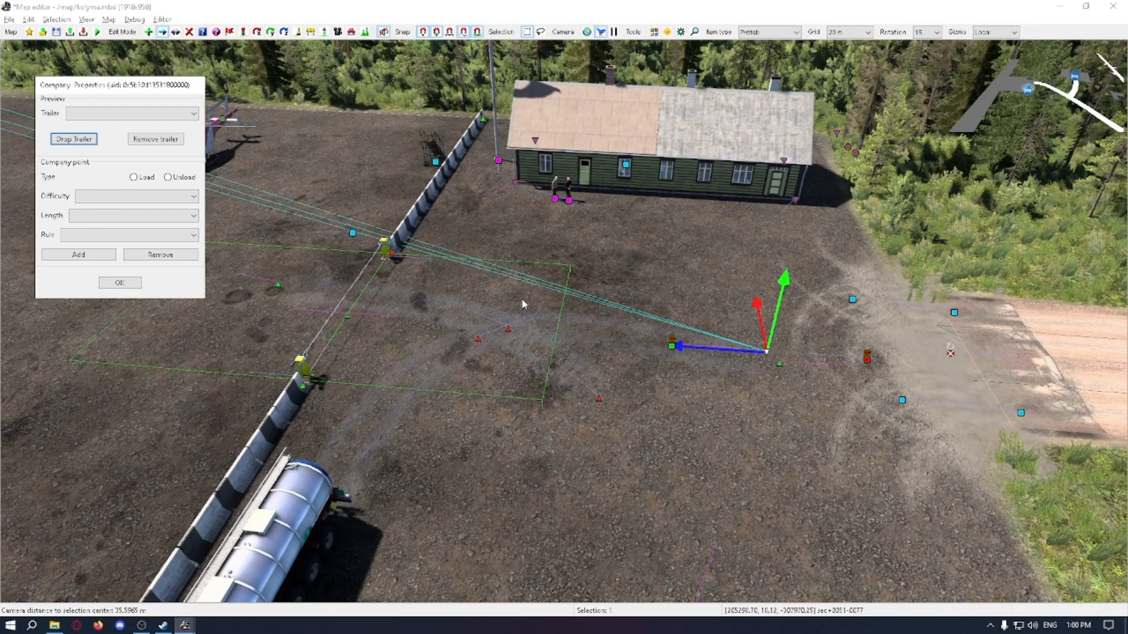
pyautogui.moveTo(523, 304); pyautogui.dragTo(524, 304, button='right')
pyautogui.click(172, 176)
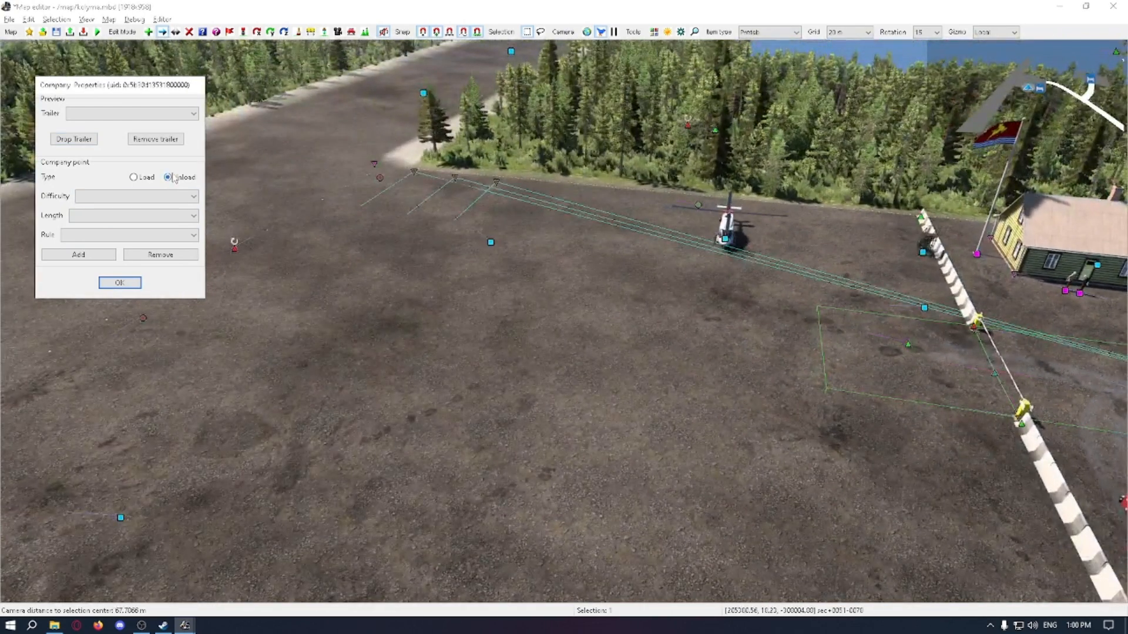
pyautogui.click(173, 196)
pyautogui.click(141, 204)
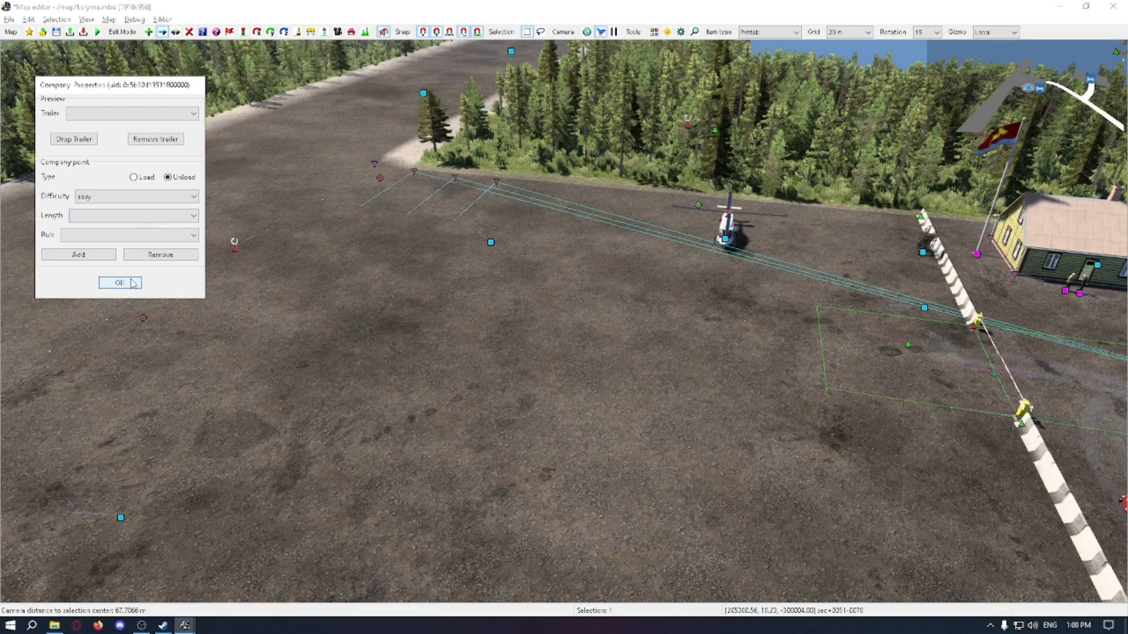
pyautogui.click(99, 257)
pyautogui.click(115, 282)
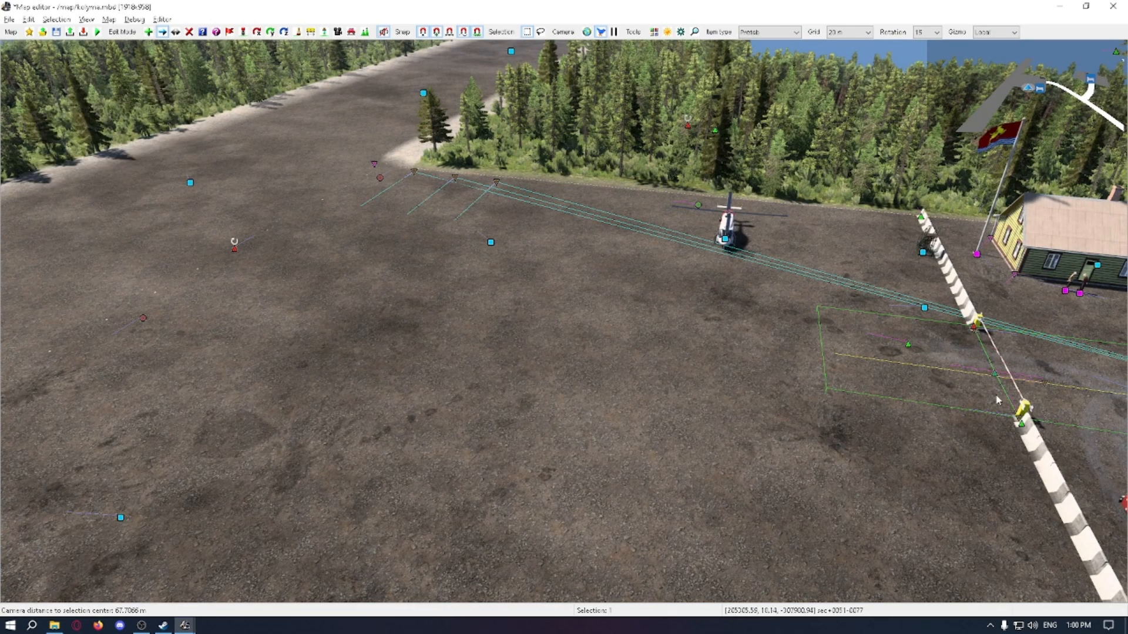
# Step: Move the new unload point past the gate onto the airfield and rotate it roughly parallel to the striped barrier
pyautogui.moveTo(996, 394); pyautogui.dragTo(1026, 393, button='right')
pyautogui.moveTo(1025, 393); pyautogui.dragTo(651, 307)
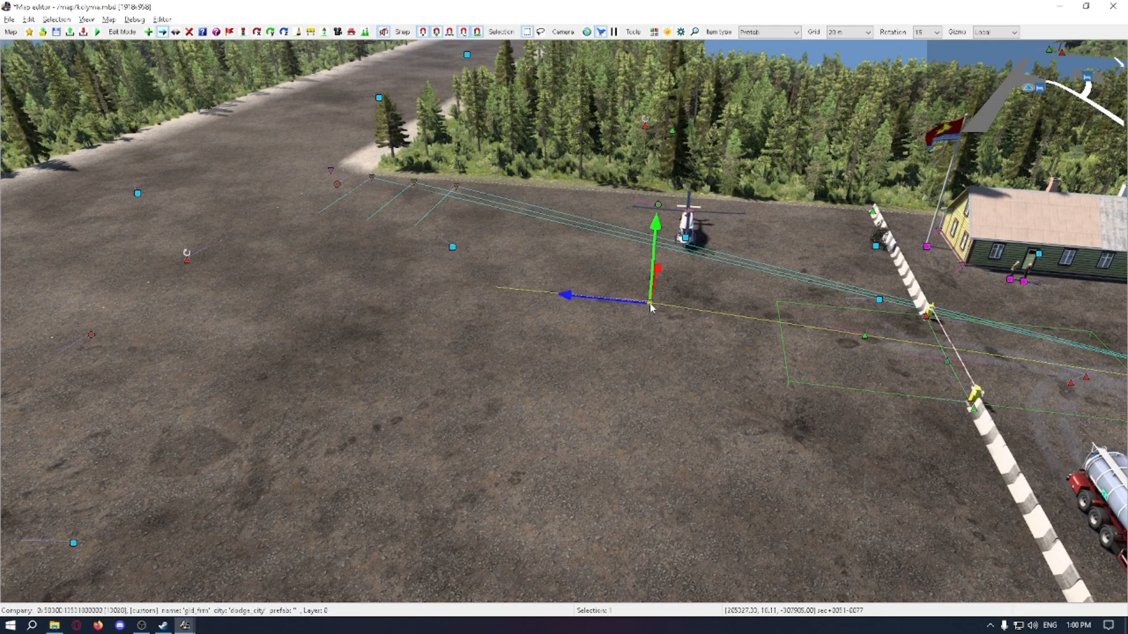
pyautogui.moveTo(651, 307); pyautogui.dragTo(697, 317, button='middle')
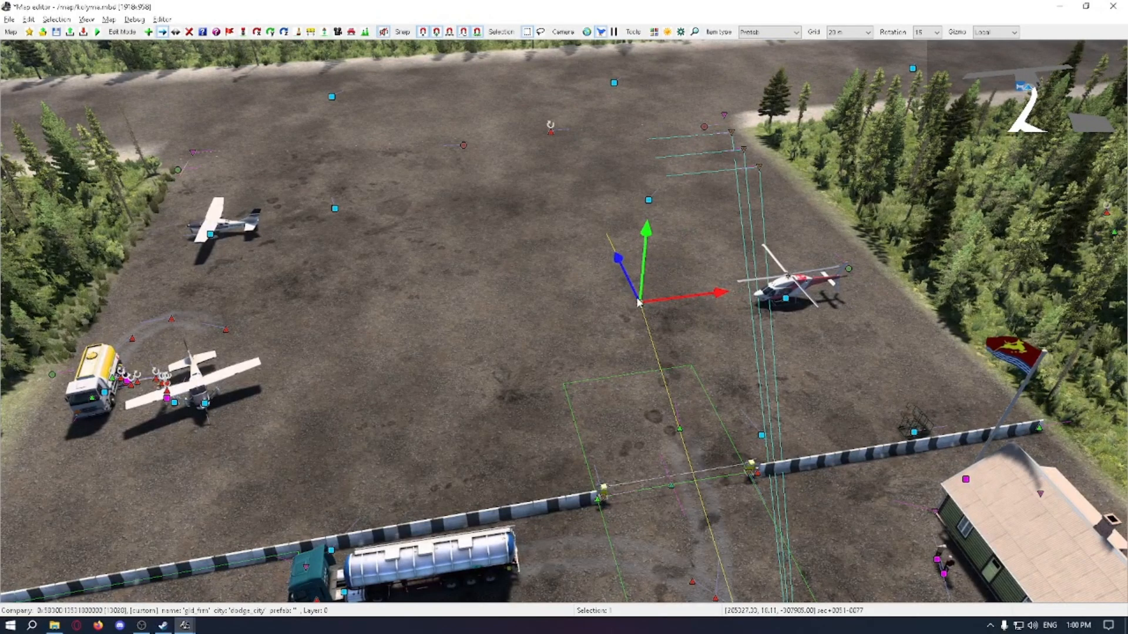
pyautogui.moveTo(640, 303); pyautogui.dragTo(463, 413)
pyautogui.press('r')
pyautogui.moveTo(521, 472)
pyautogui.mouseDown()
pyautogui.moveTo(529, 428)
pyautogui.moveTo(514, 471)
pyautogui.moveTo(515, 460)
pyautogui.mouseUp()
pyautogui.press('m')
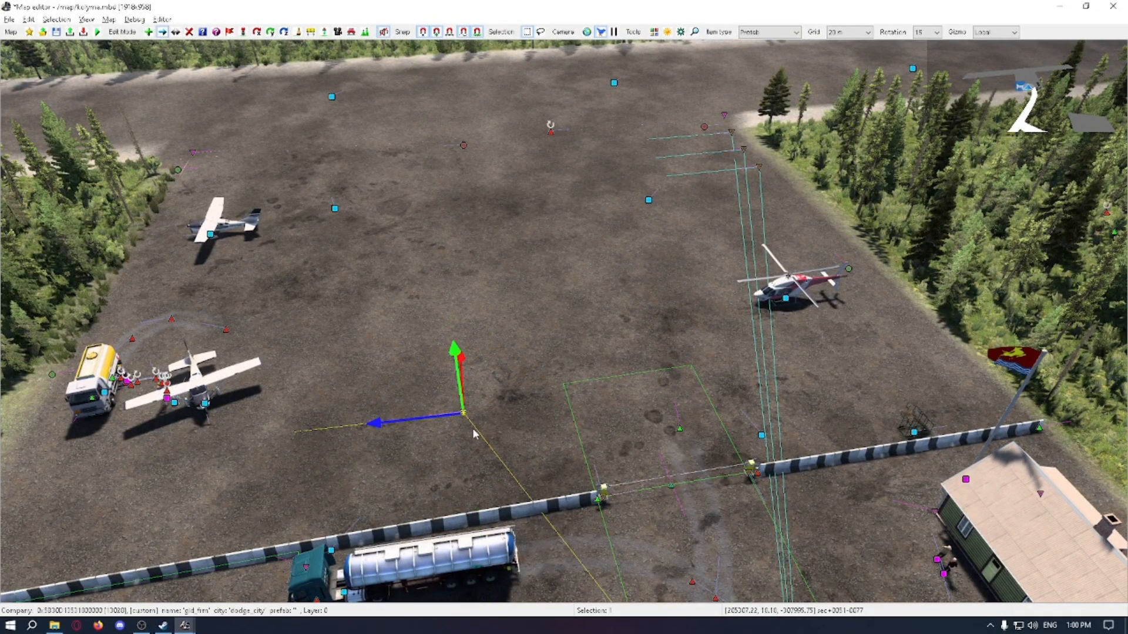
# Step: Shift the unload point close to the barrier opposite the parked tanker truck and fine-tune its heading
pyautogui.moveTo(464, 413); pyautogui.dragTo(380, 492)
pyautogui.moveTo(379, 492); pyautogui.dragTo(554, 467, button='right')
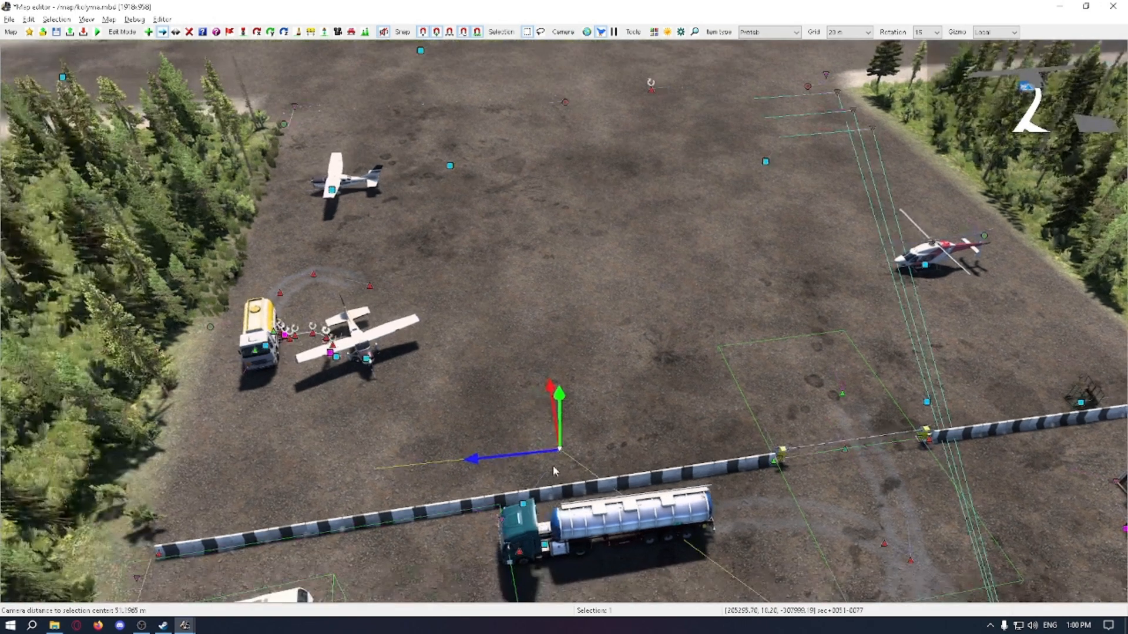
pyautogui.moveTo(555, 465); pyautogui.dragTo(408, 481)
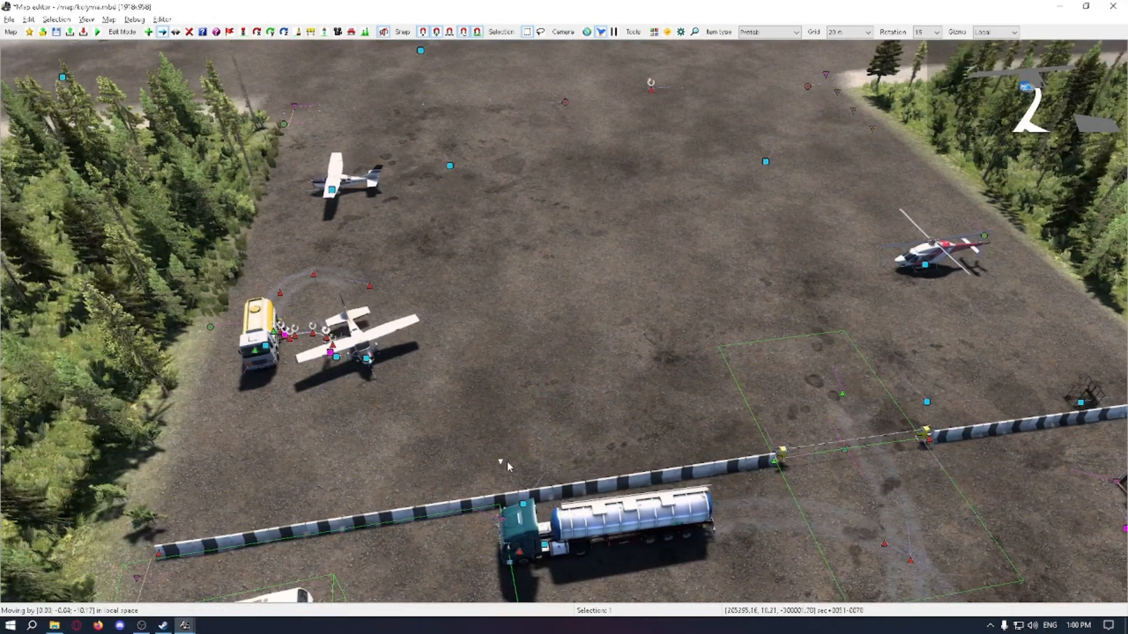
pyautogui.moveTo(509, 467); pyautogui.dragTo(519, 463)
pyautogui.press('r')
pyautogui.moveTo(469, 516); pyautogui.dragTo(457, 526)
pyautogui.press('m')
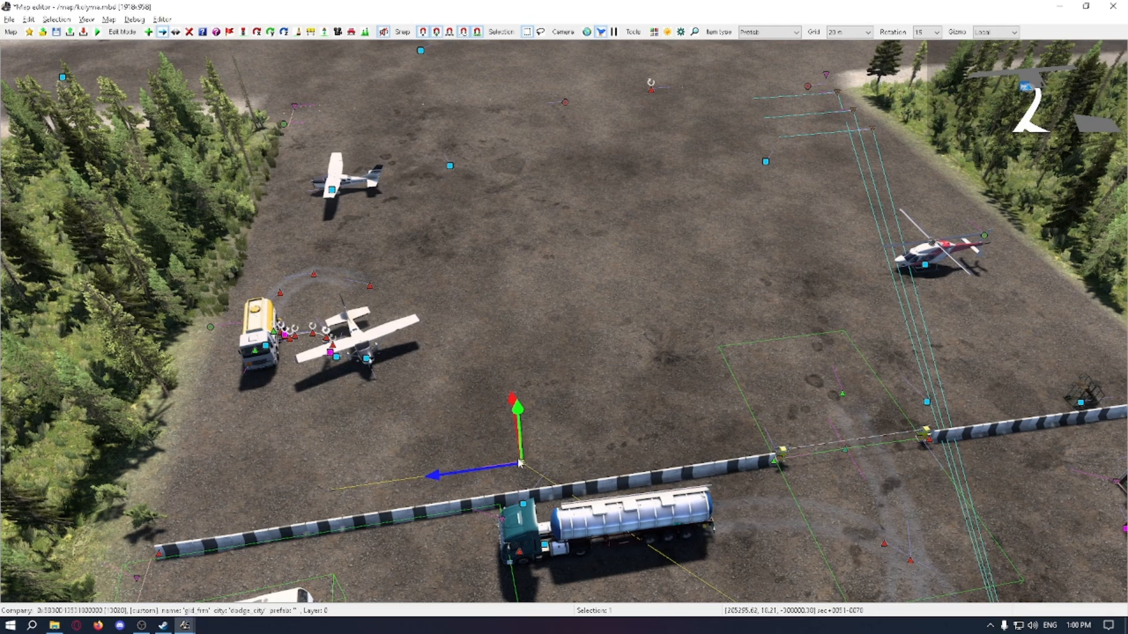
pyautogui.press('Escape')
# Step: Examine the unload point's position and direction beside the barrier and its link to the company from several angles
pyautogui.moveTo(551, 435); pyautogui.dragTo(335, 424, button='right')
pyautogui.moveTo(335, 424); pyautogui.dragTo(541, 438, button='middle')
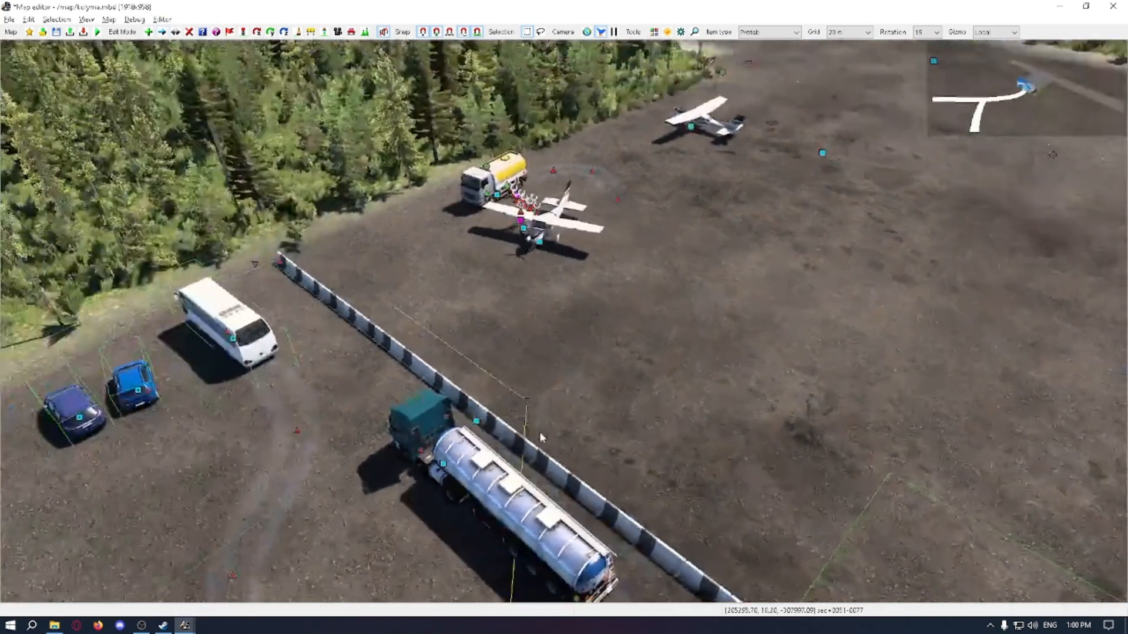
pyautogui.scroll(-5, 548, 409)
pyautogui.moveTo(548, 410); pyautogui.dragTo(703, 321, button='right')
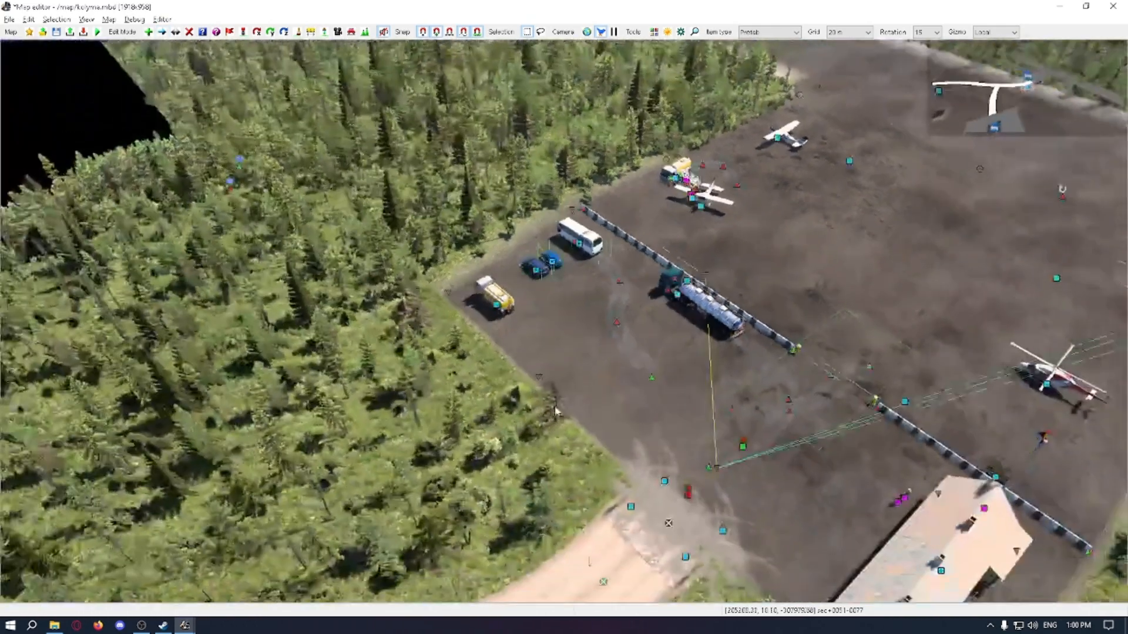
pyautogui.press('m')
pyautogui.click(678, 295)
pyautogui.scroll(4, 678, 294)
pyautogui.moveTo(677, 294); pyautogui.dragTo(589, 333, button='middle')
pyautogui.click(590, 333)
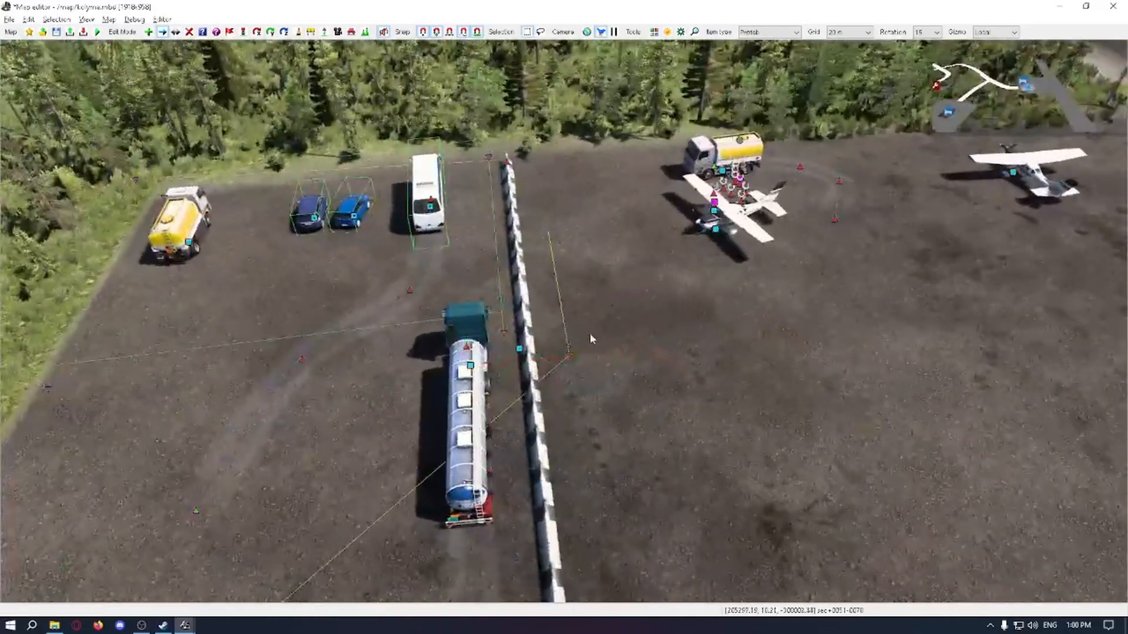
# Step: Try a semi-truck along the barrier over the unload point, then shift it toward the barrier's far end
pyautogui.click(559, 309)
pyautogui.moveTo(559, 306); pyautogui.dragTo(556, 255)
pyautogui.moveTo(608, 296); pyautogui.dragTo(531, 337, button='middle')
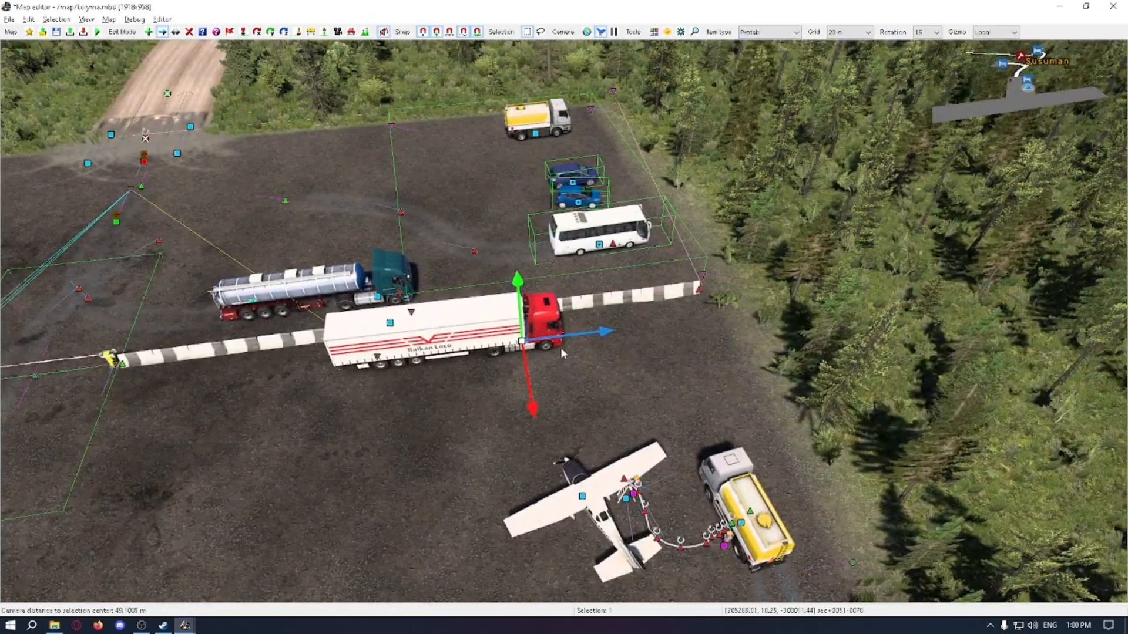
pyautogui.click(524, 341)
pyautogui.moveTo(583, 350); pyautogui.dragTo(677, 381)
# Step: Rotate the trial truck near the barrier's end about its local axes and delete it
pyautogui.press('r')
pyautogui.press('m')
pyautogui.press('r')
pyautogui.moveTo(668, 413)
pyautogui.mouseDown()
pyautogui.moveTo(625, 396)
pyautogui.moveTo(670, 395)
pyautogui.mouseUp()
pyautogui.press('m')
pyautogui.press('r')
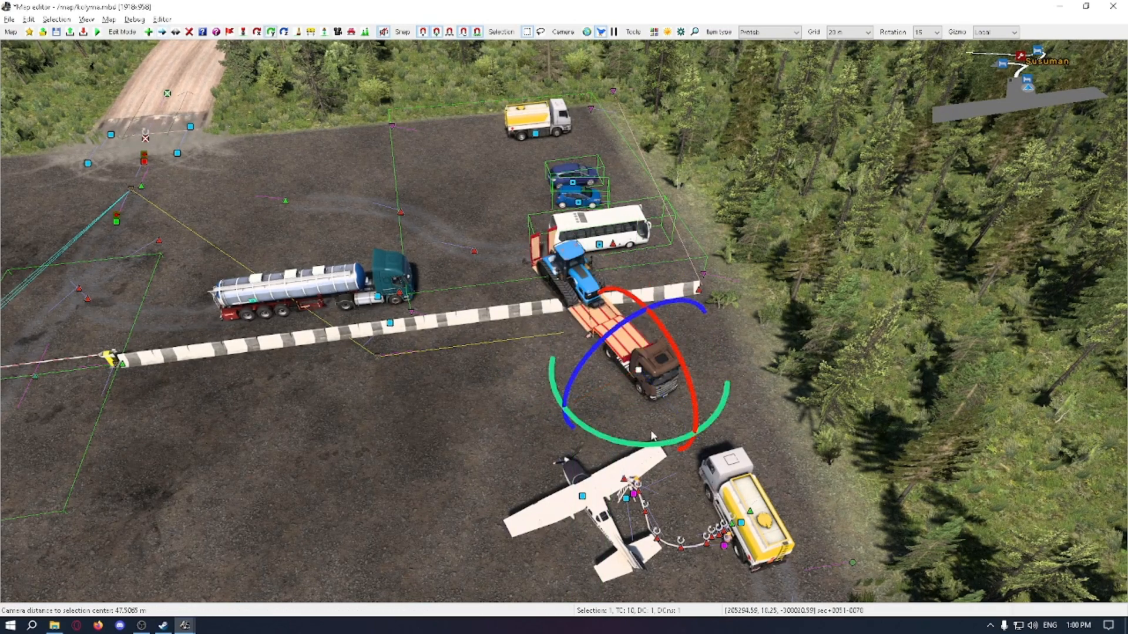
pyautogui.moveTo(652, 436); pyautogui.dragTo(616, 406)
pyautogui.press('d')
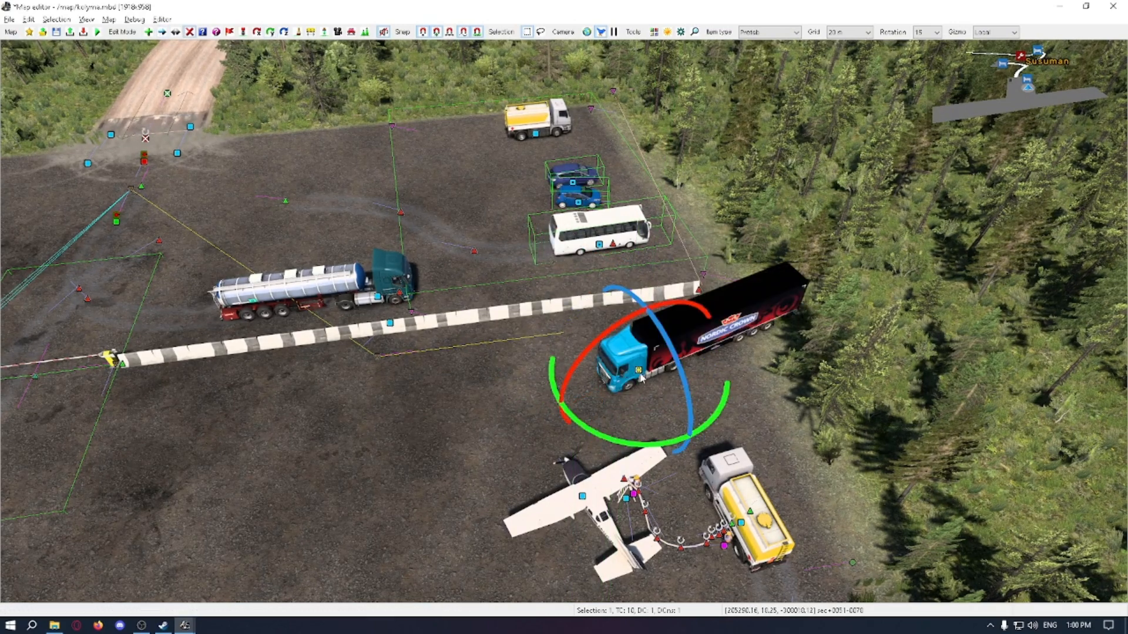
pyautogui.click(640, 374)
# Step: Slide the unload point along the barrier to a spot opposite the middle of the parked tanker truck
pyautogui.press('m')
pyautogui.moveTo(378, 356); pyautogui.dragTo(530, 339)
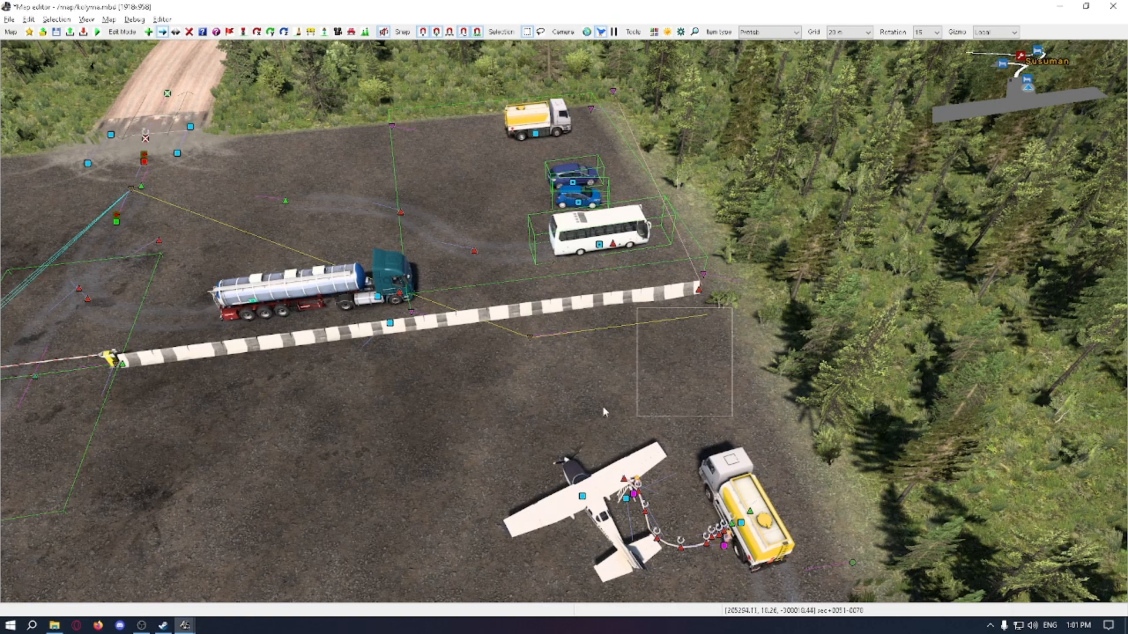
pyautogui.moveTo(556, 366); pyautogui.dragTo(336, 357)
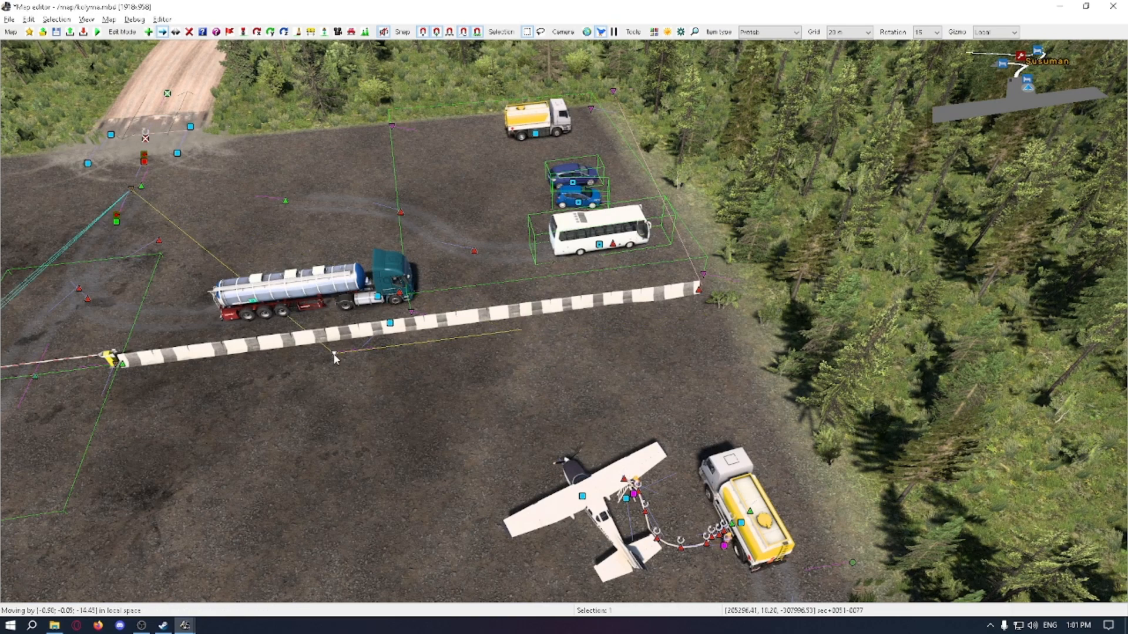
# Step: Place the unload point beside the barrier opposite the parked tanker truck, and add another point to the company
pyautogui.click(341, 360)
pyautogui.moveTo(345, 359); pyautogui.dragTo(628, 340, button='right')
pyautogui.click(605, 336)
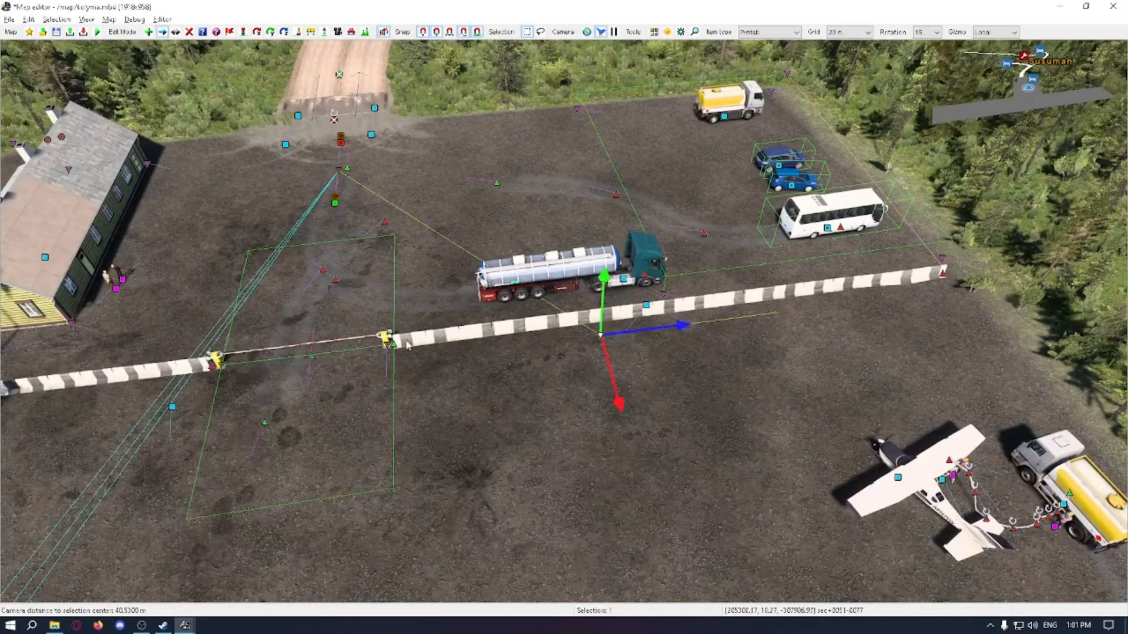
pyautogui.doubleClick(345, 178)
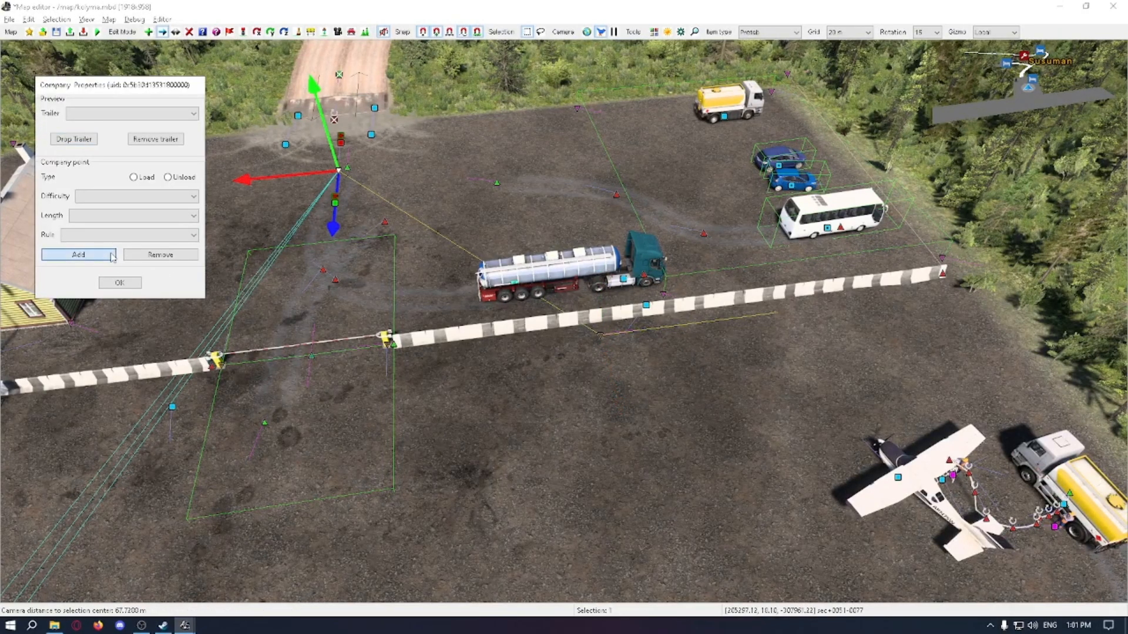
pyautogui.click(120, 283)
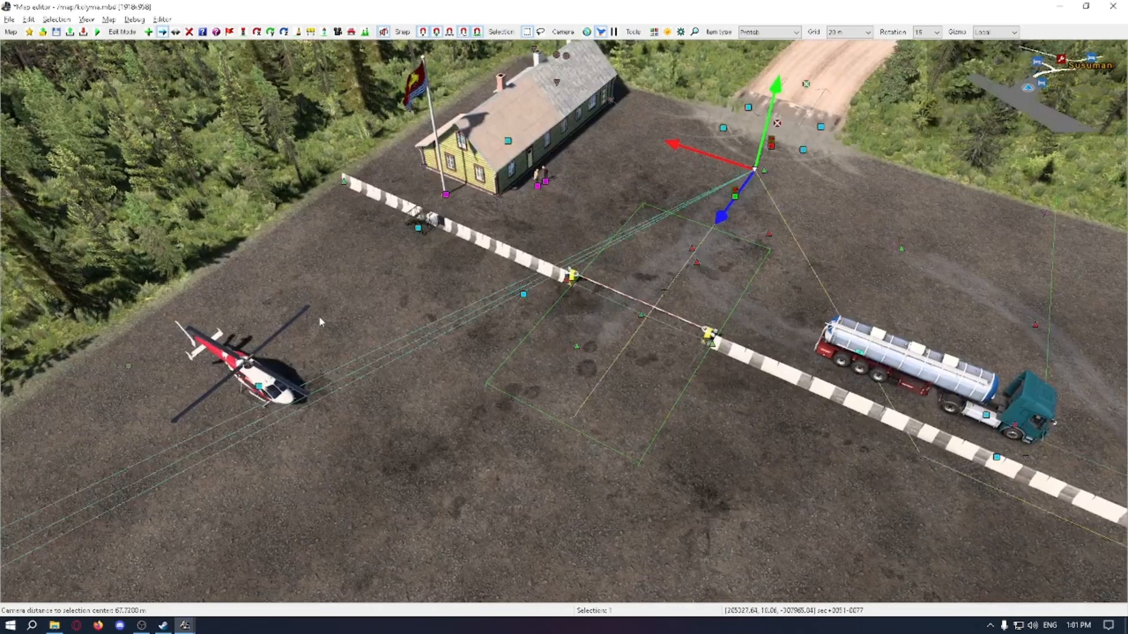
# Step: Change the difficulty of the newly added unload point at the gate
pyautogui.doubleClick(754, 172)
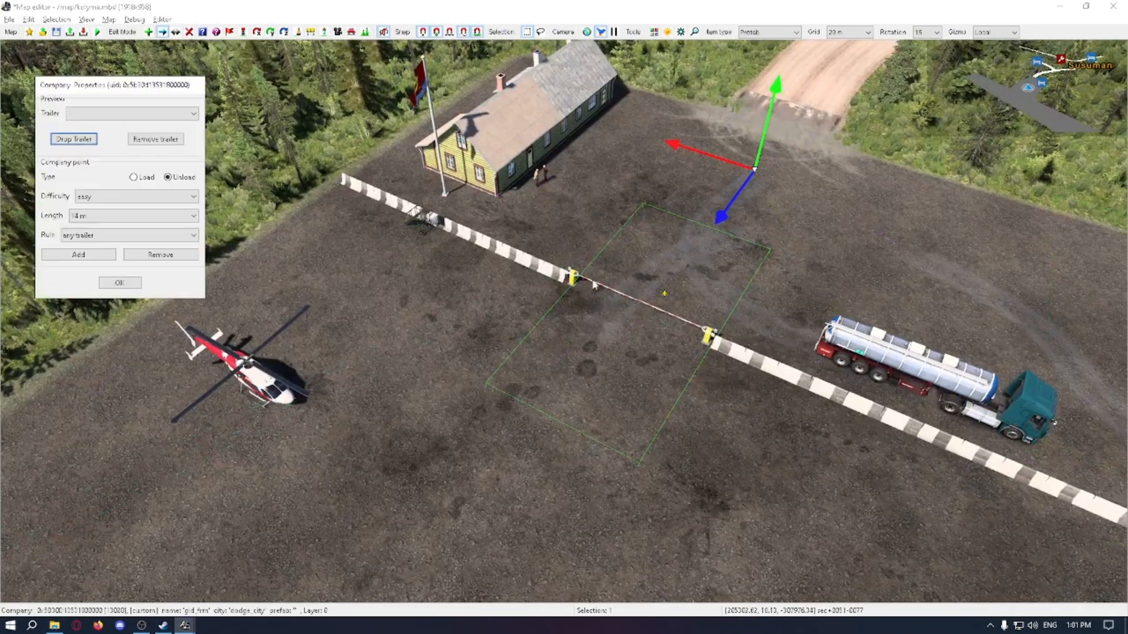
pyautogui.click(135, 196)
pyautogui.click(135, 225)
pyautogui.click(120, 283)
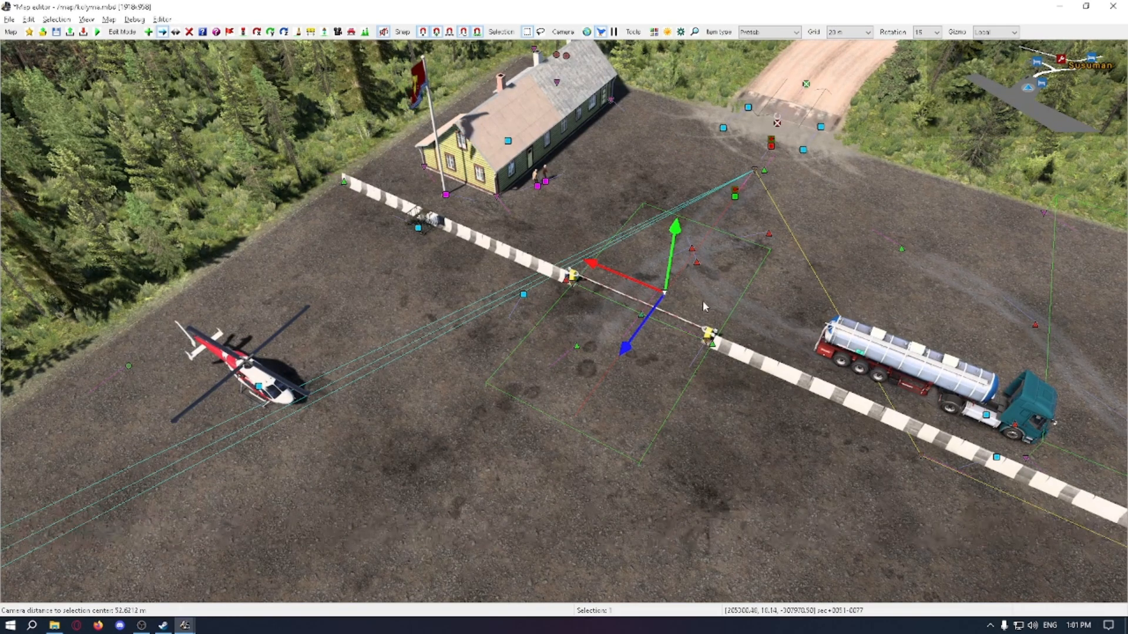
# Step: Move the new unload point from the gate to the barrier between the tanker truck and the bus, and rotate it along the barrier
pyautogui.press('m')
pyautogui.press('m')
pyautogui.press('m')
pyautogui.press('m')
pyautogui.press('m')
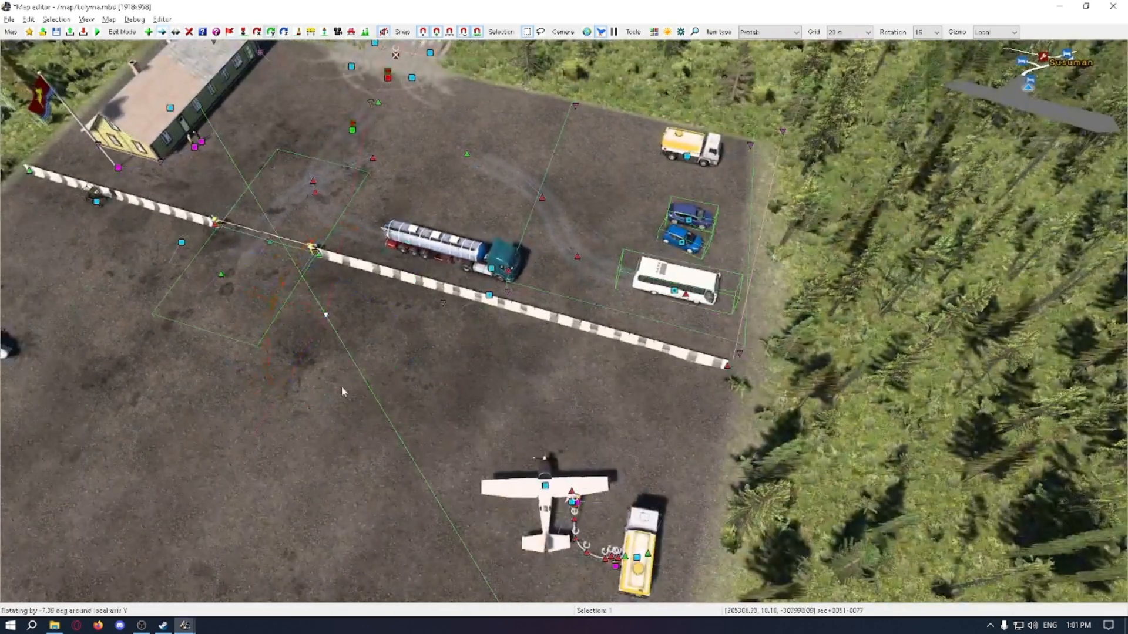
pyautogui.moveTo(325, 314); pyautogui.dragTo(574, 341)
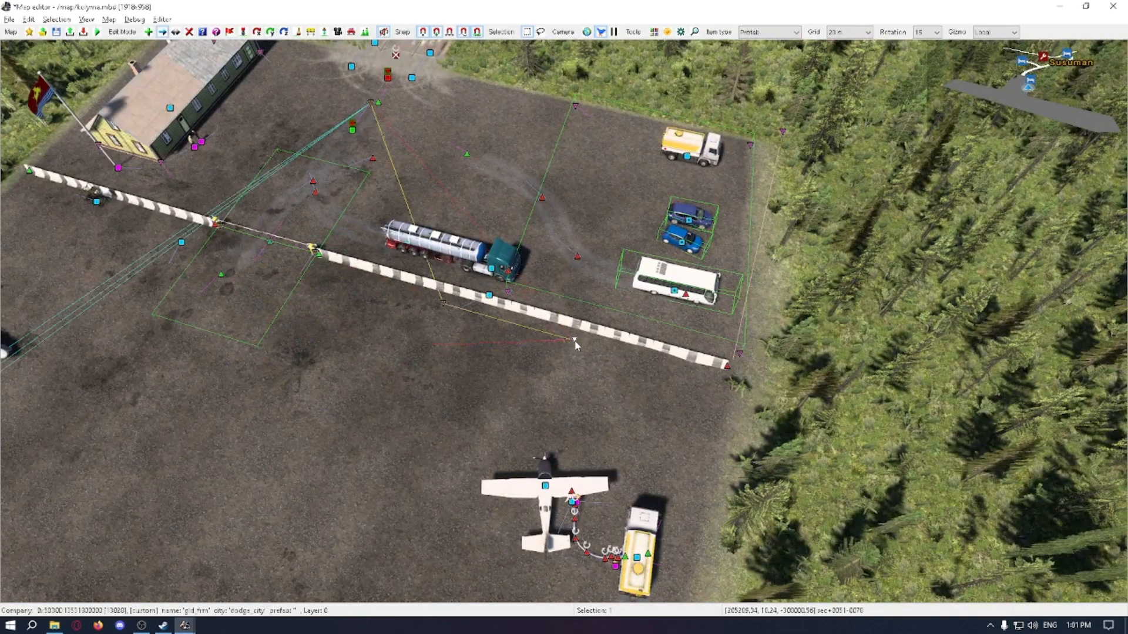
pyautogui.press('r')
pyautogui.moveTo(530, 413); pyautogui.dragTo(510, 402)
pyautogui.press('m')
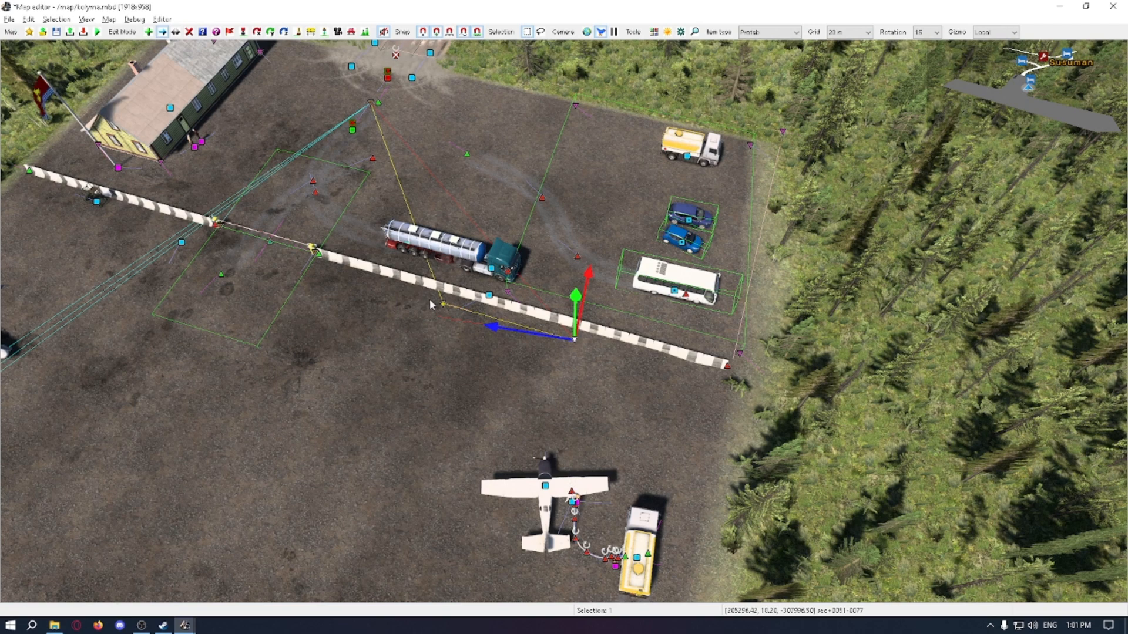
# Step: Compare with the first unload point, then shift the second toward the barrier's far end and rotate it parallel to the barrier
pyautogui.click(443, 304)
pyautogui.moveTo(428, 333); pyautogui.dragTo(424, 340)
pyautogui.scroll(3, 626, 375)
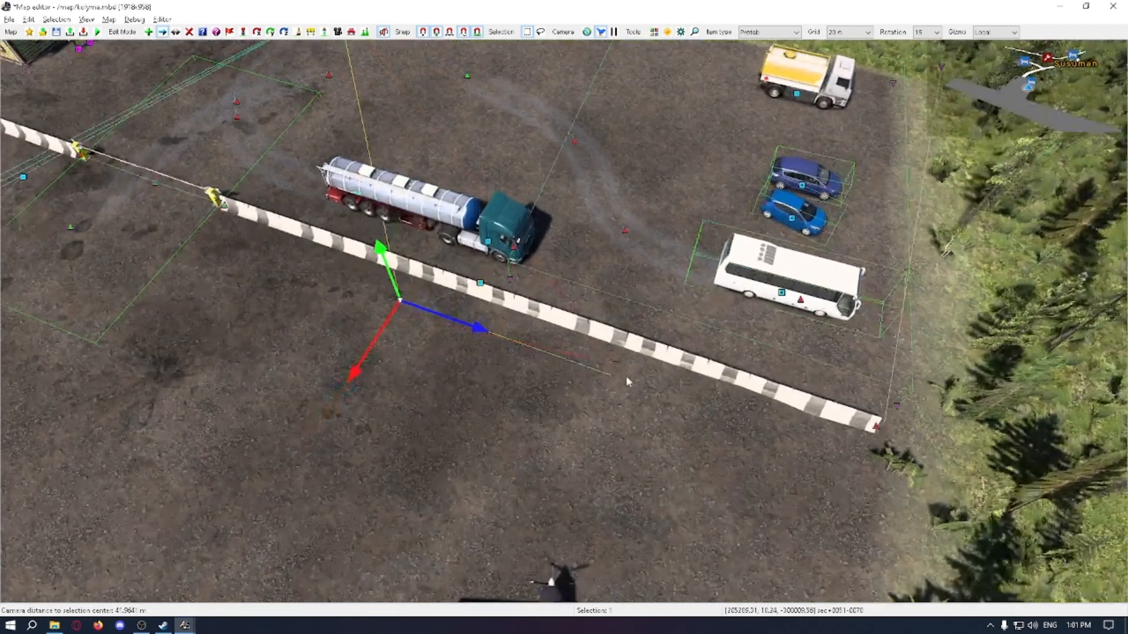
pyautogui.moveTo(614, 369); pyautogui.dragTo(706, 435)
pyautogui.press('r')
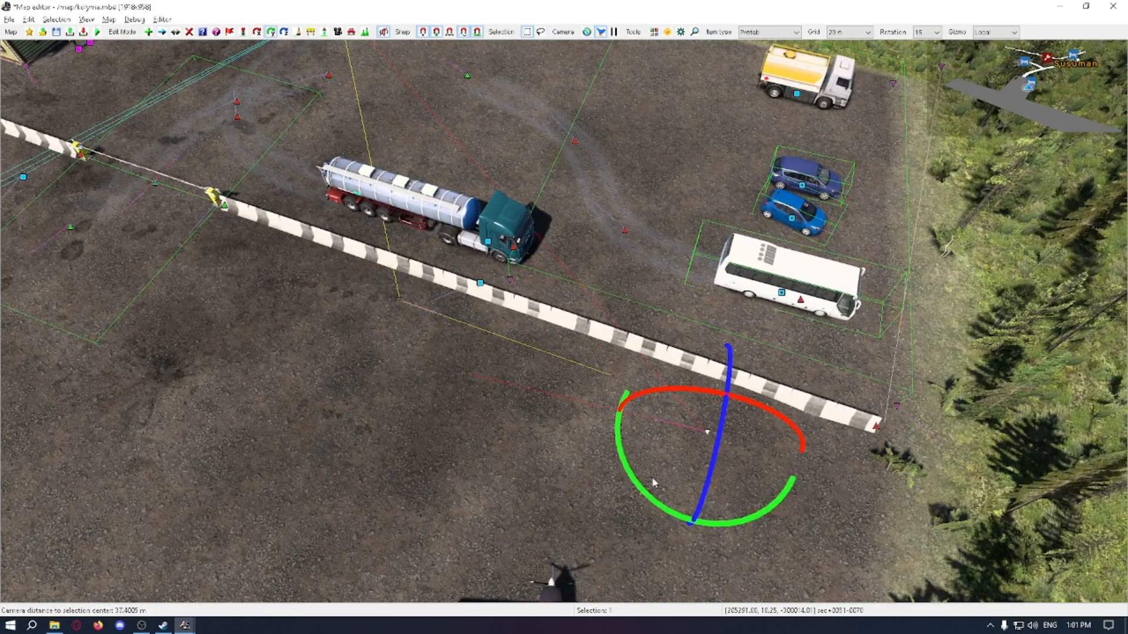
pyautogui.moveTo(638, 492); pyautogui.dragTo(632, 488)
pyautogui.moveTo(697, 444); pyautogui.dragTo(644, 343, button='middle')
pyautogui.press('m')
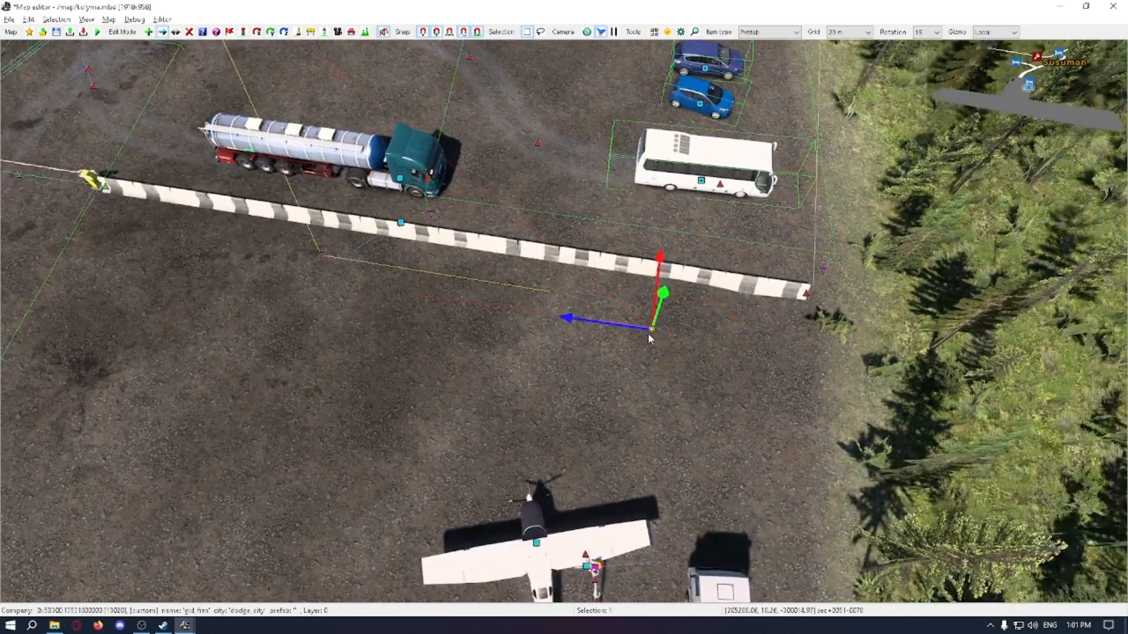
# Step: Try the second unload point at the end of the first point's direction line, so that both lines overlap
pyautogui.moveTo(645, 348); pyautogui.dragTo(733, 343)
pyautogui.moveTo(548, 297)
pyautogui.mouseDown()
pyautogui.moveTo(537, 291)
pyautogui.moveTo(549, 296)
pyautogui.mouseUp()
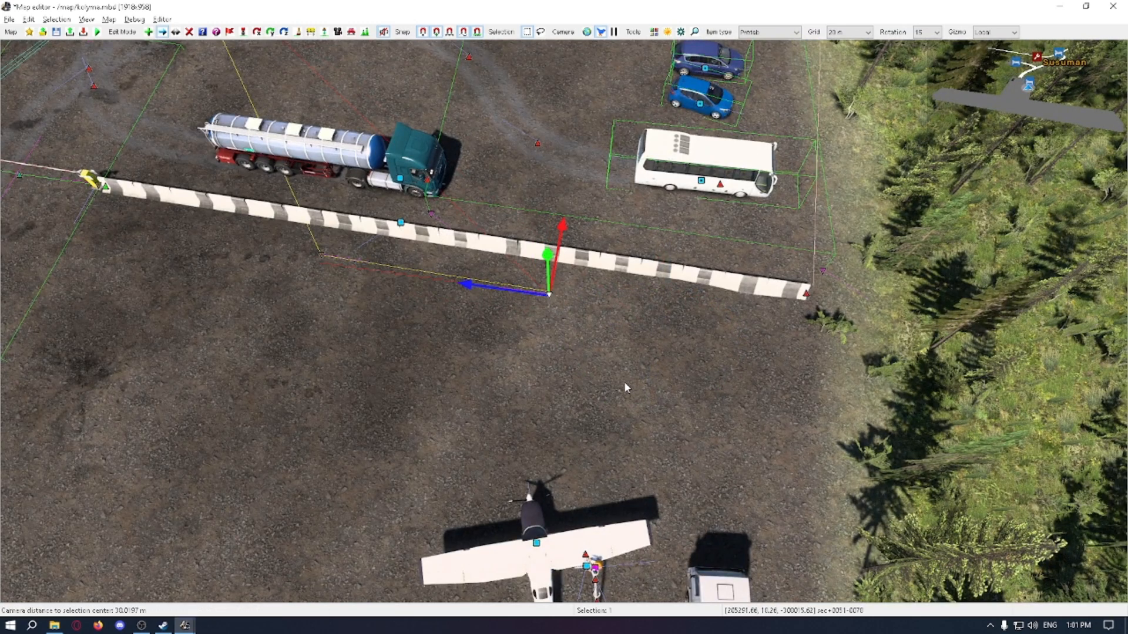
pyautogui.moveTo(623, 382); pyautogui.dragTo(302, 247)
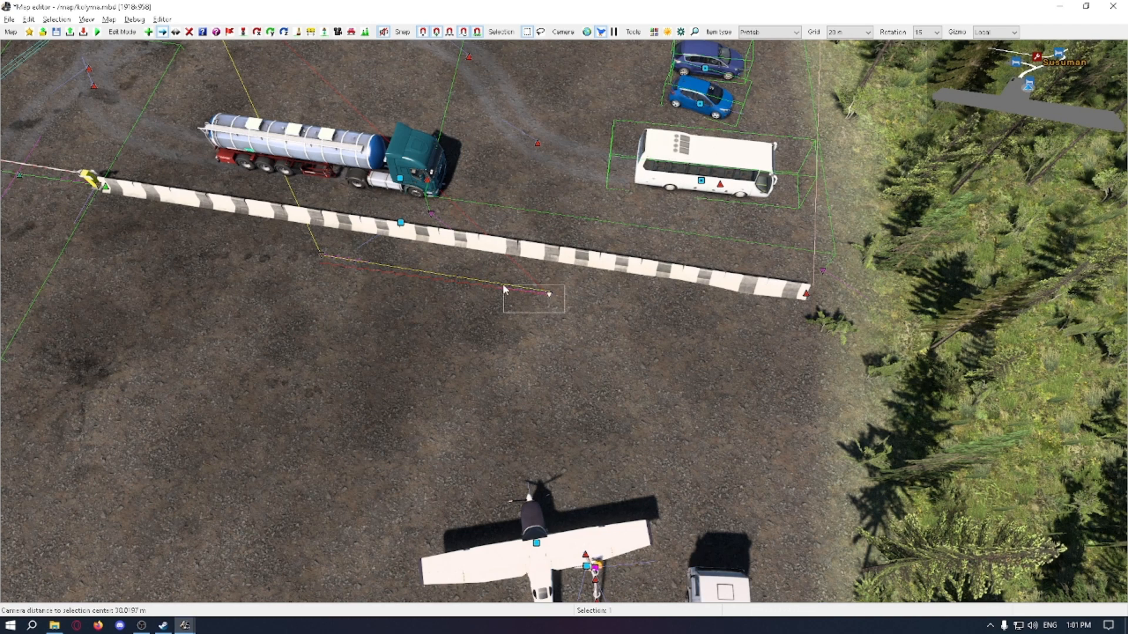
pyautogui.moveTo(503, 286); pyautogui.dragTo(503, 286)
pyautogui.click(503, 304)
pyautogui.moveTo(459, 248); pyautogui.dragTo(585, 318)
pyautogui.moveTo(636, 336); pyautogui.dragTo(509, 275)
pyautogui.moveTo(406, 321); pyautogui.dragTo(284, 236)
# Step: Move the second unload point to open ground near the barrier's far end, clear of the first point's direction line
pyautogui.click(555, 292)
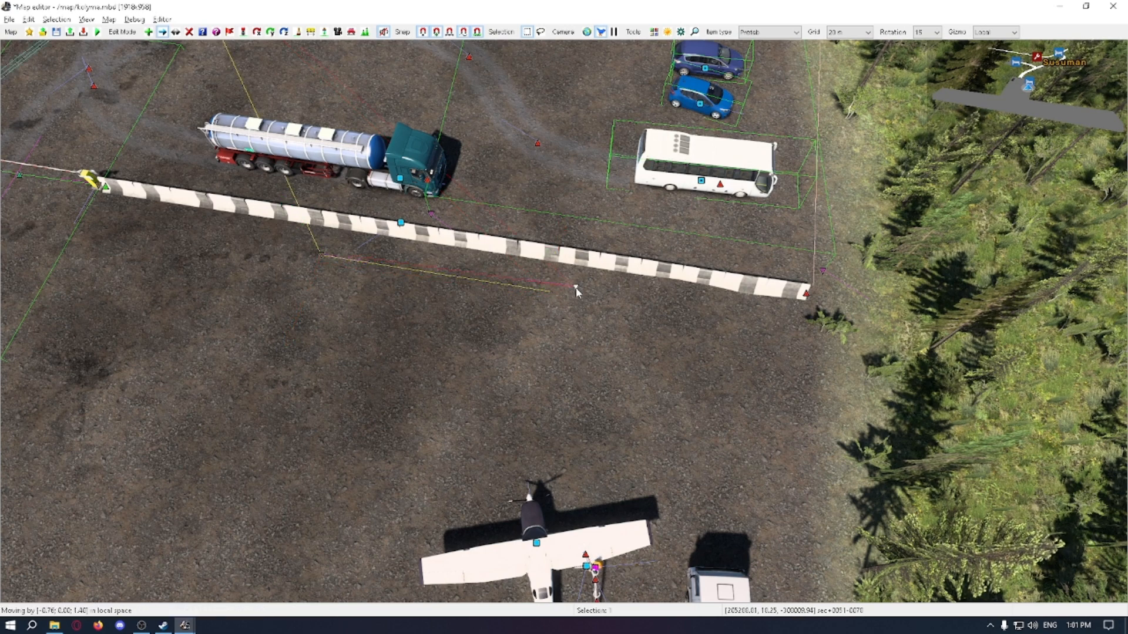
pyautogui.moveTo(605, 302); pyautogui.dragTo(673, 316)
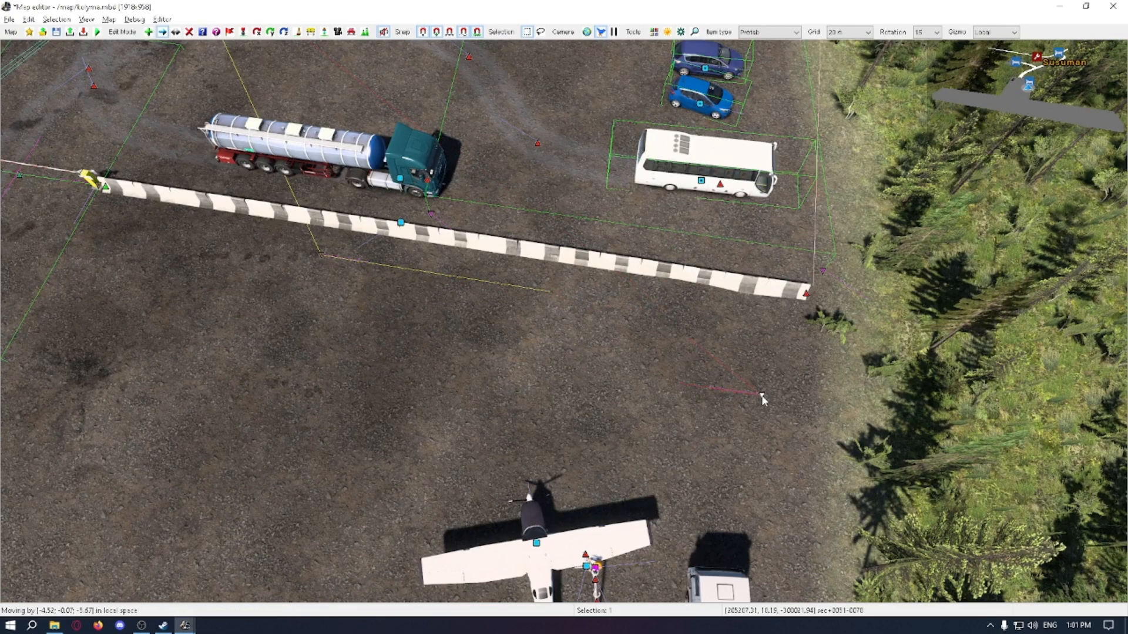
pyautogui.moveTo(761, 396); pyautogui.dragTo(775, 381)
pyautogui.press('Escape')
pyautogui.scroll(-4, 637, 352)
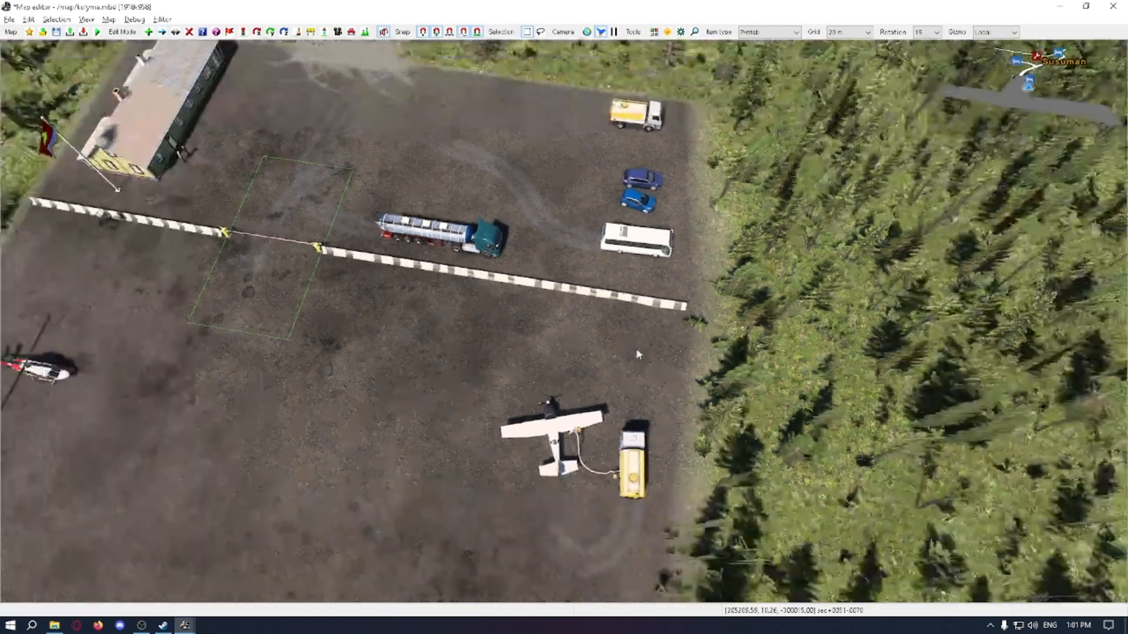
# Step: Lower the second unload point near the barrier's far end by about 0.1 along its local Y axis
pyautogui.click(660, 355)
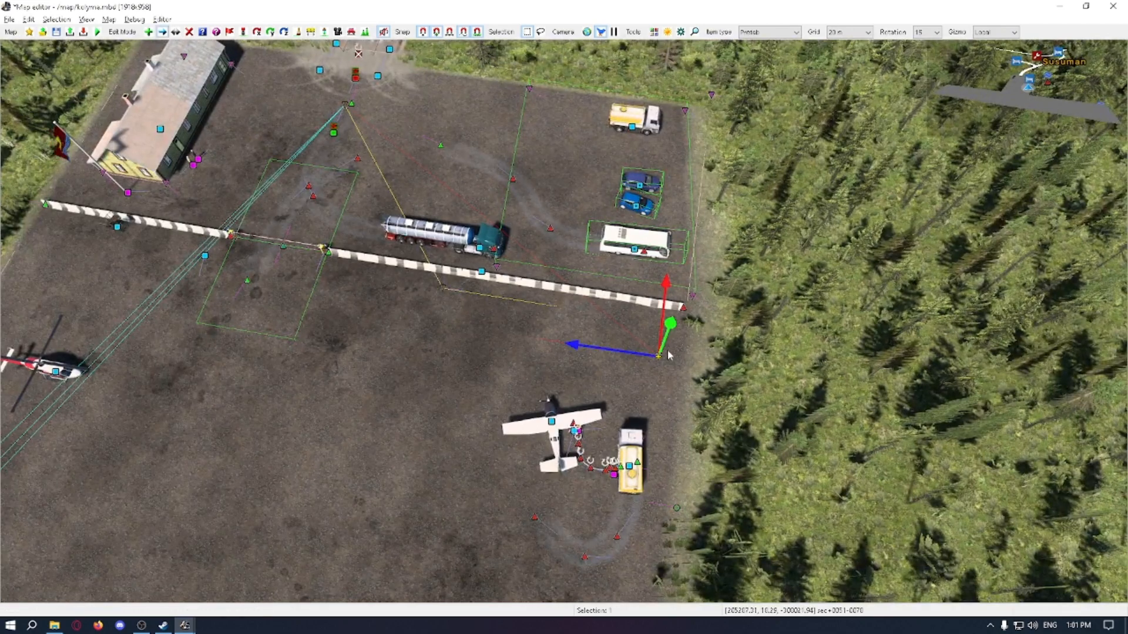
pyautogui.moveTo(615, 360); pyautogui.dragTo(599, 373, button='middle')
pyautogui.scroll(4, 599, 373)
pyautogui.press('v')
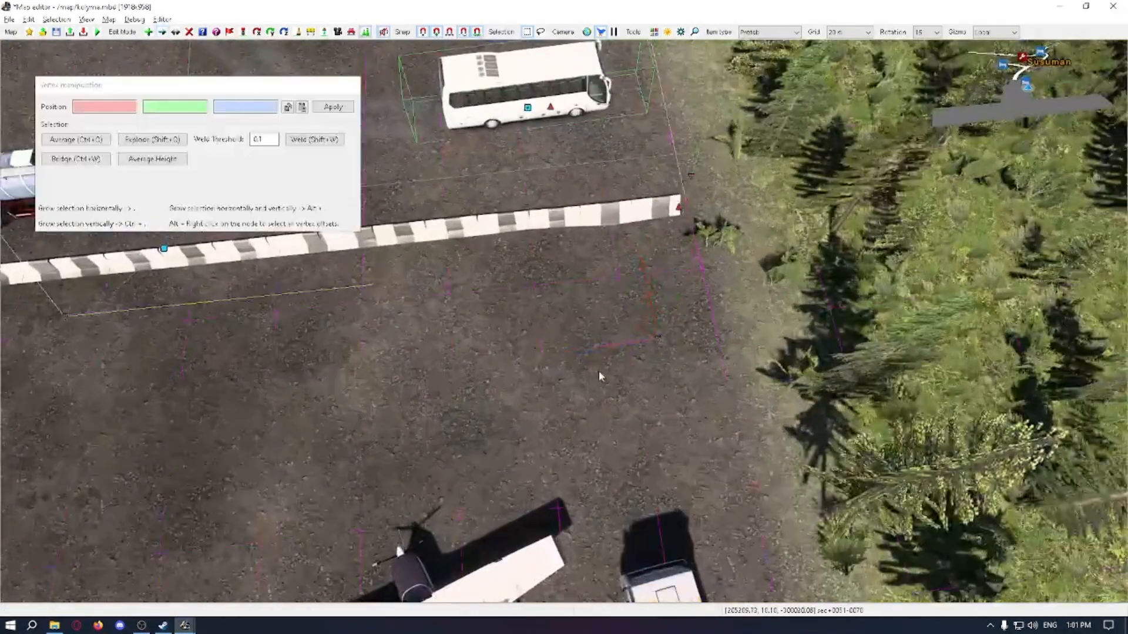
pyautogui.press('m')
pyautogui.click(658, 338)
pyautogui.moveTo(664, 330); pyautogui.dragTo(667, 334)
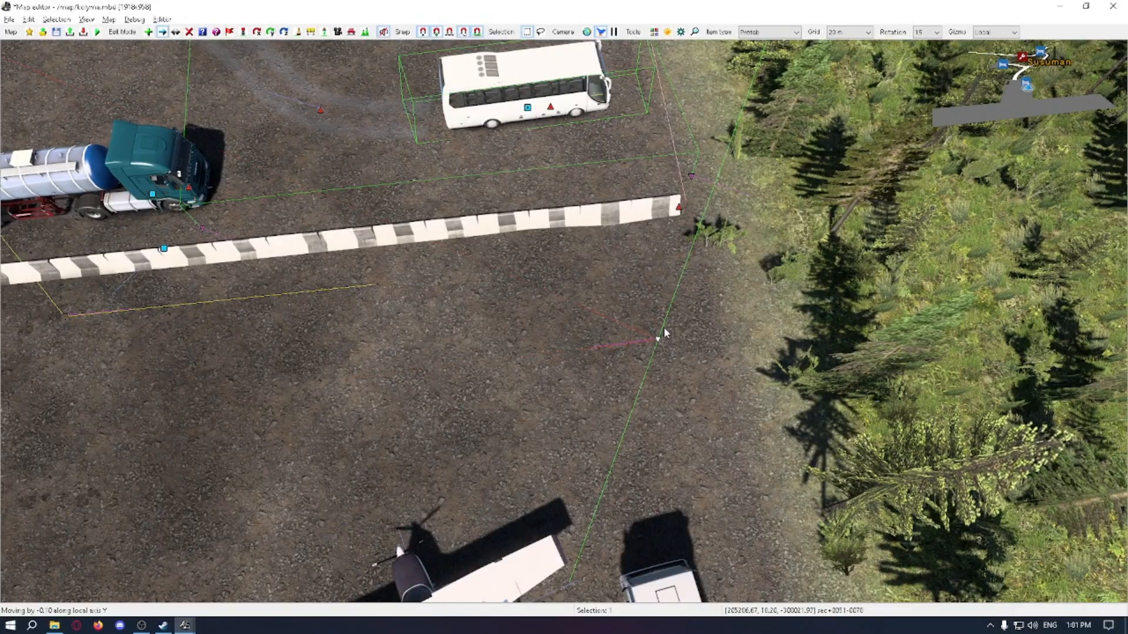
pyautogui.moveTo(664, 334); pyautogui.dragTo(664, 331)
# Step: Examine the second unload point's height and direction at ground level, and its placement among the barrier, airplane and parked trucks
pyautogui.click(571, 333)
pyautogui.scroll(2, 570, 335)
pyautogui.moveTo(569, 335); pyautogui.dragTo(540, 383, button='middle')
pyautogui.scroll(-3, 564, 363)
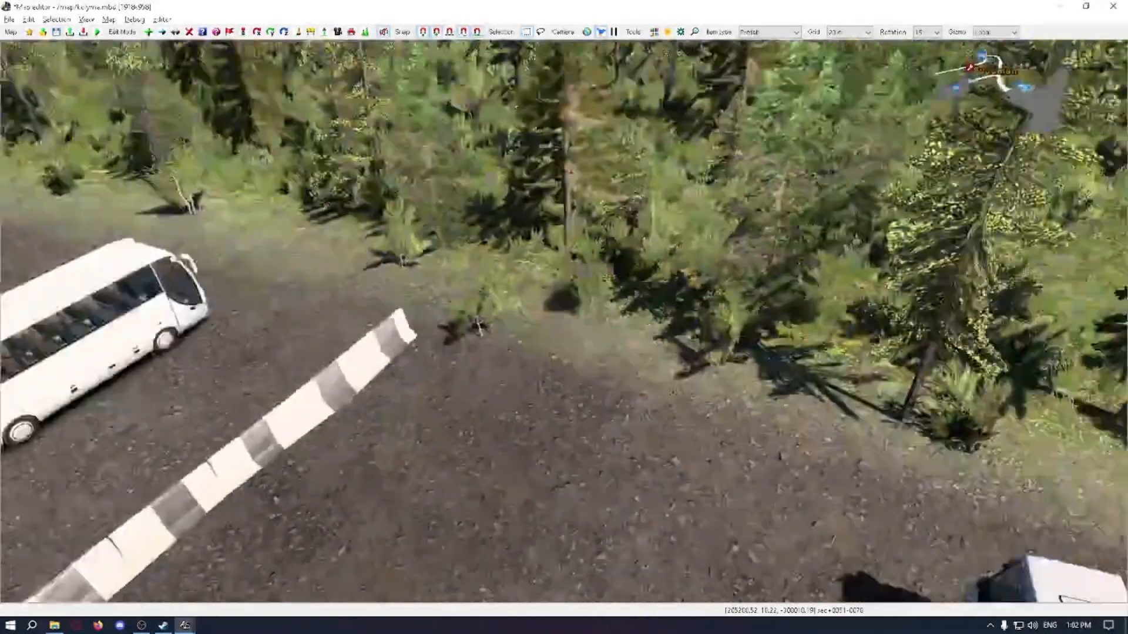
pyautogui.scroll(3, 565, 363)
pyautogui.scroll(-3, 562, 336)
pyautogui.scroll(2, 562, 336)
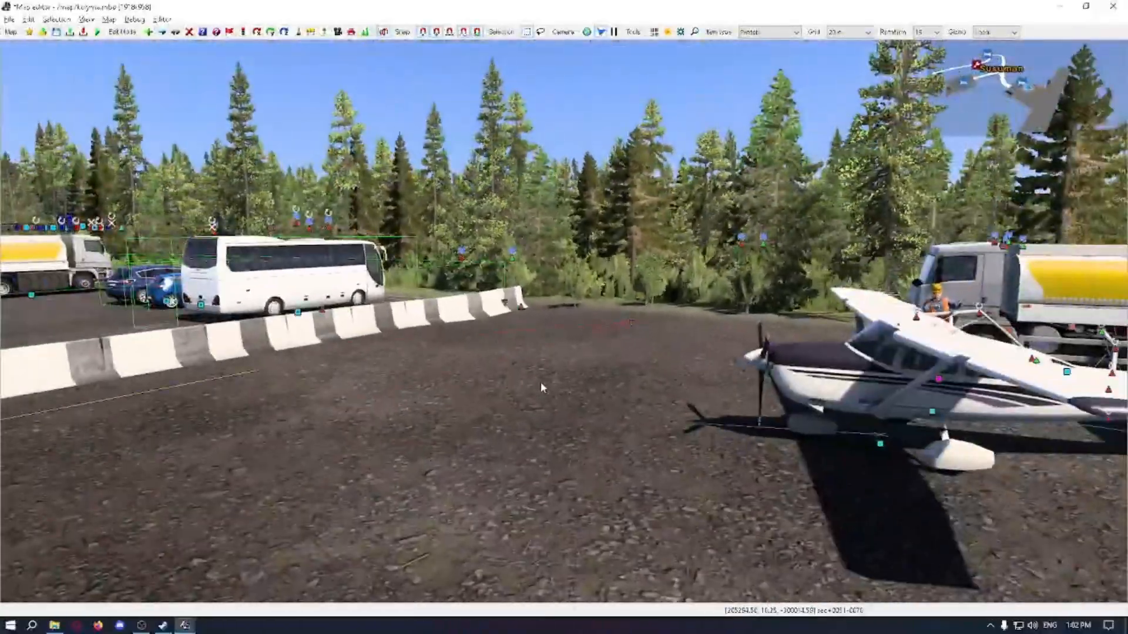
pyautogui.scroll(3, 540, 383)
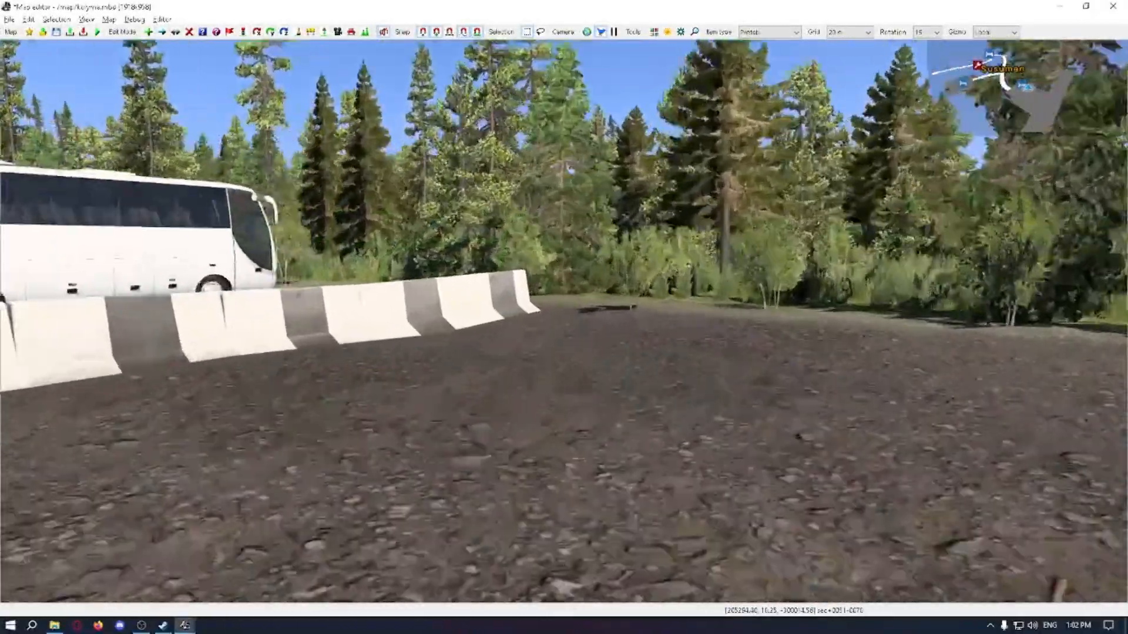
pyautogui.scroll(-4, 540, 383)
pyautogui.scroll(4, 474, 351)
pyautogui.moveTo(474, 351); pyautogui.dragTo(618, 274, button='middle')
pyautogui.scroll(-5, 618, 275)
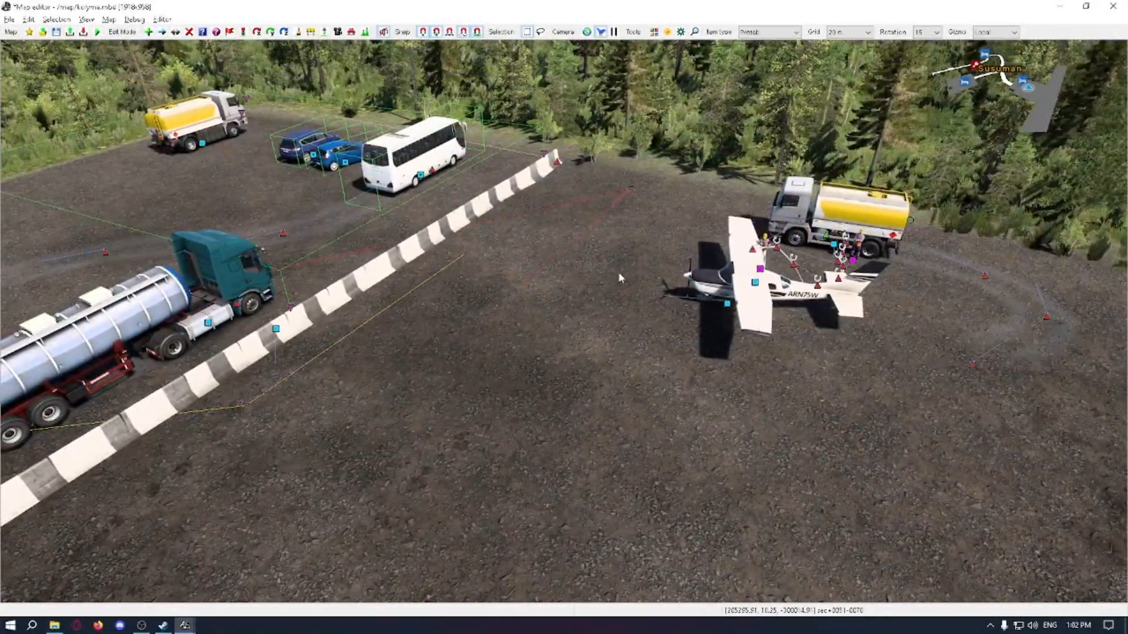
pyautogui.scroll(-6, 620, 278)
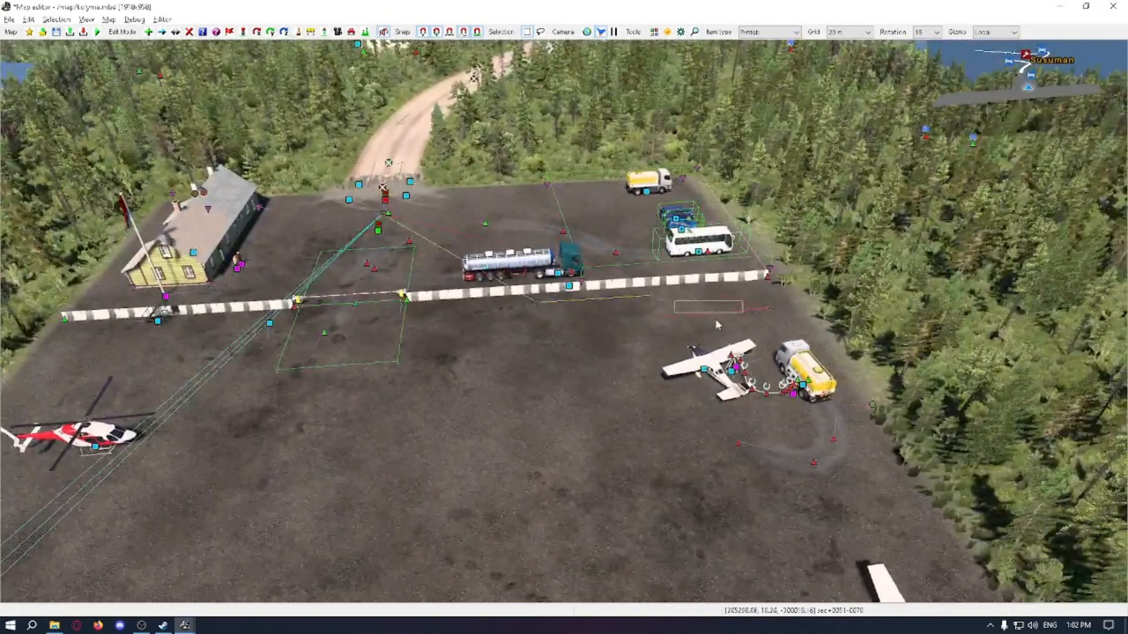
pyautogui.moveTo(660, 326); pyautogui.dragTo(558, 376, button='middle')
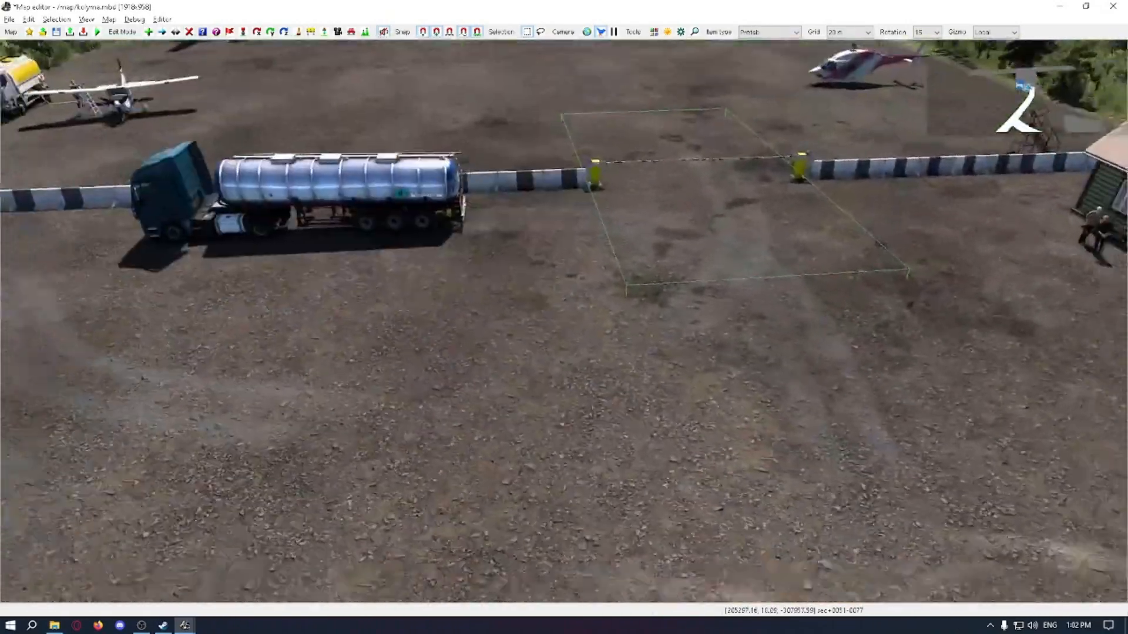
# Step: Save the map, bring up File Explorer, and close the map editor together with its content browser
pyautogui.scroll(-4, 623, 337)
pyautogui.hotkey('ctrl', 's')
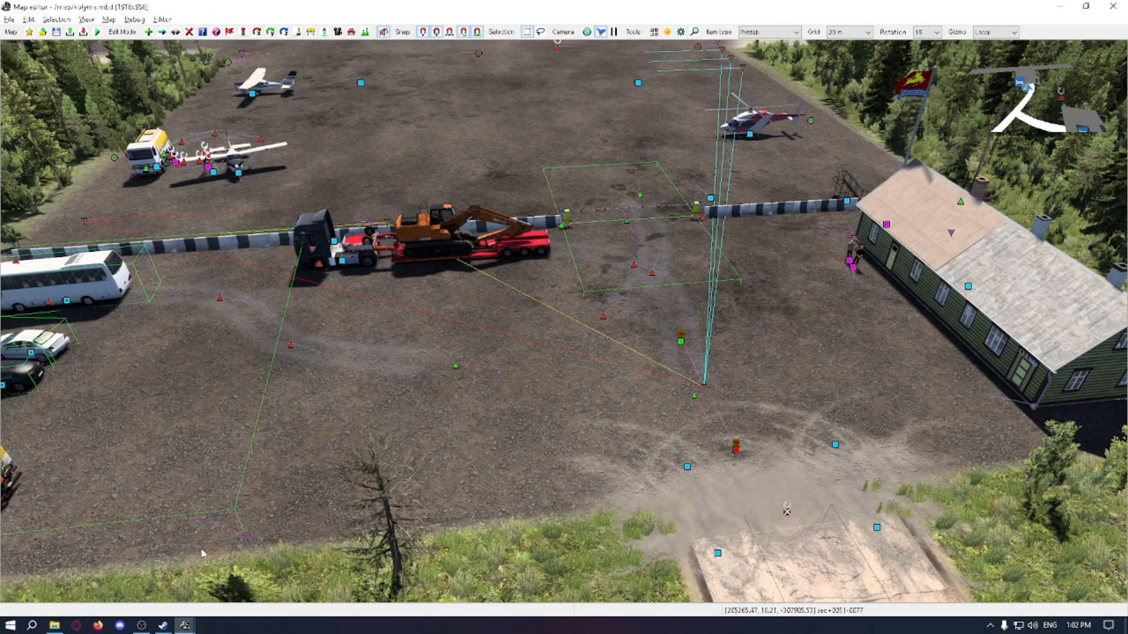
pyautogui.click(54, 625)
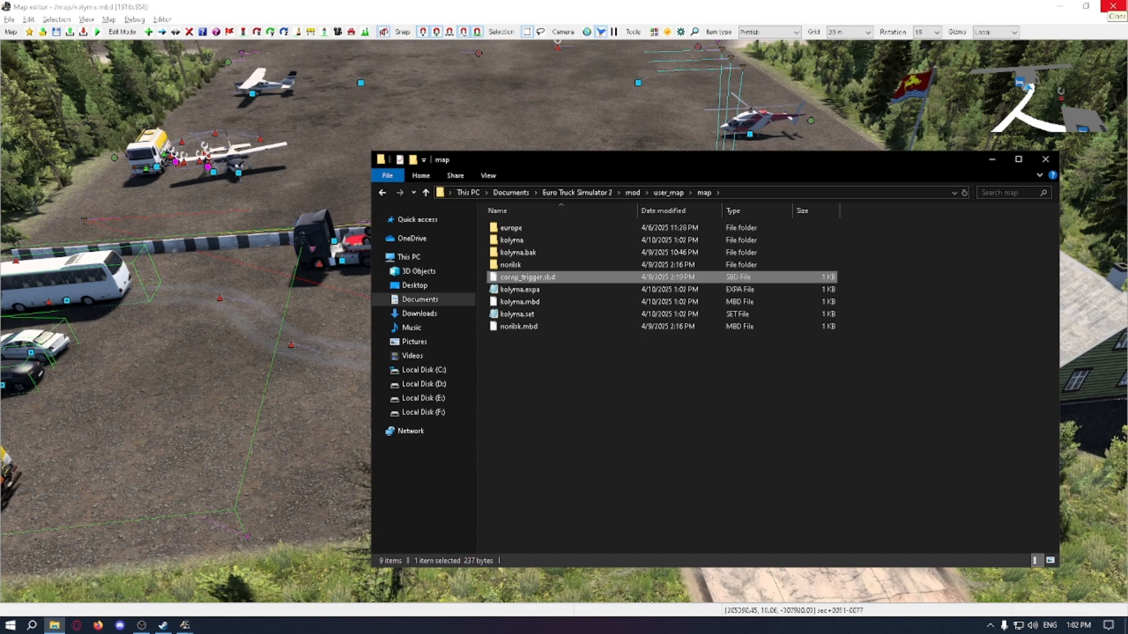
pyautogui.click(1113, 6)
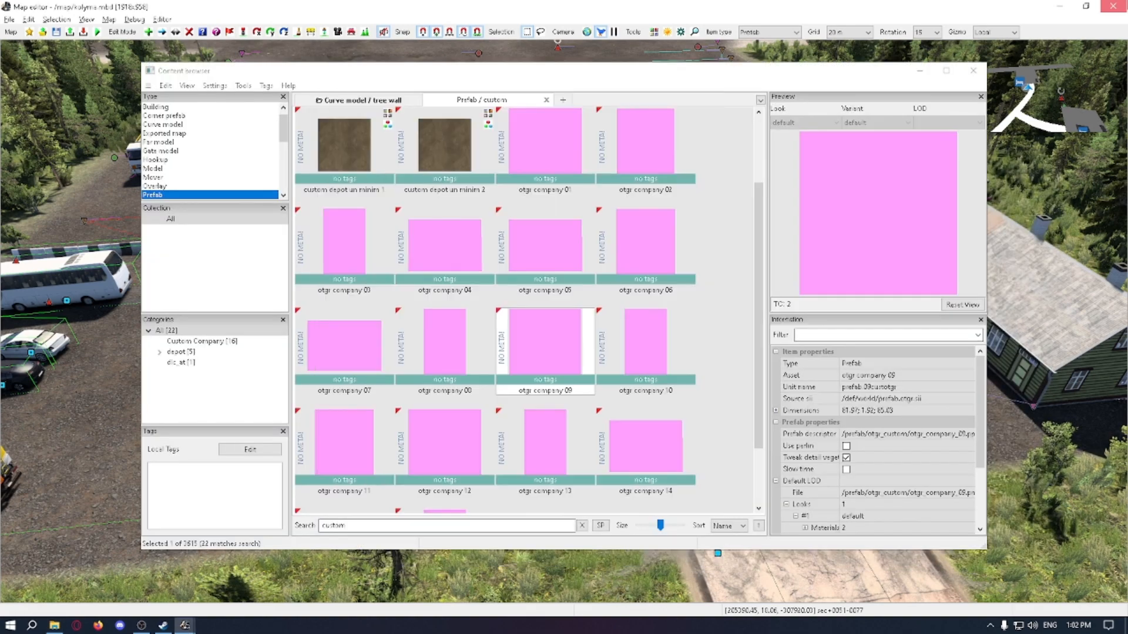
pyautogui.click(1112, 10)
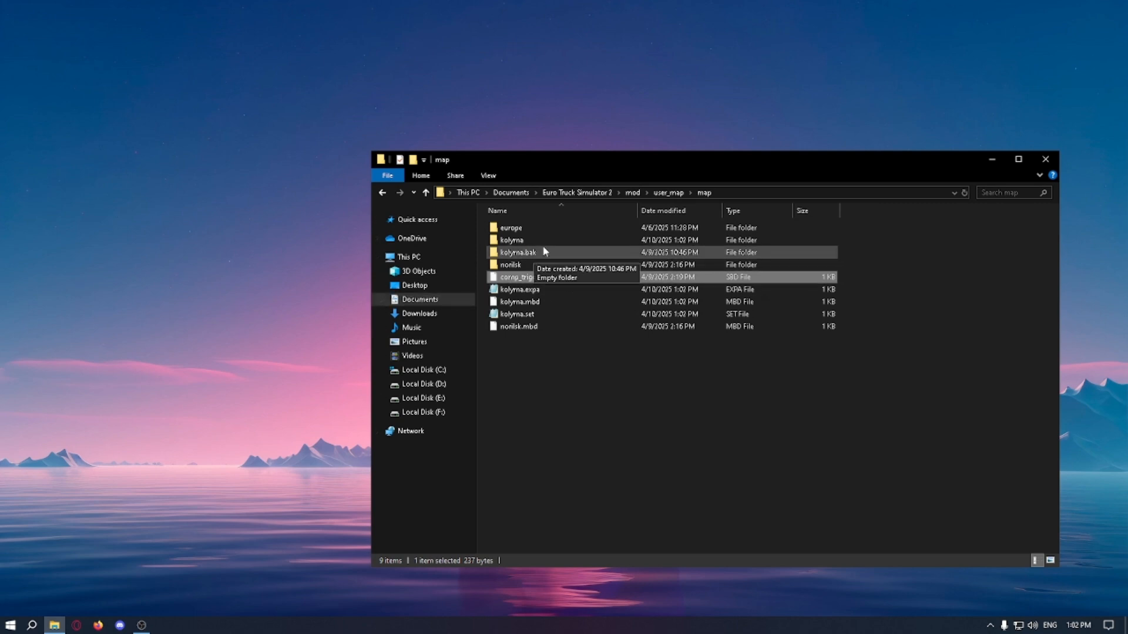
# Step: Open the company folder inside user_map's def folder and look through its company folders
pyautogui.hotkey('alt', 'Left')
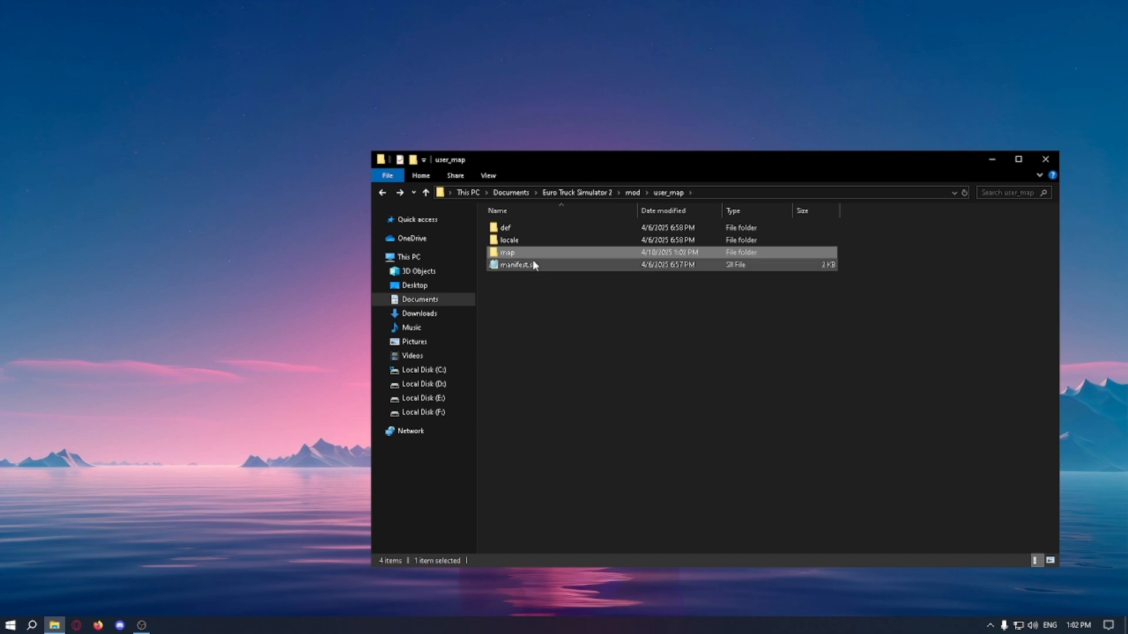
pyautogui.doubleClick(515, 228)
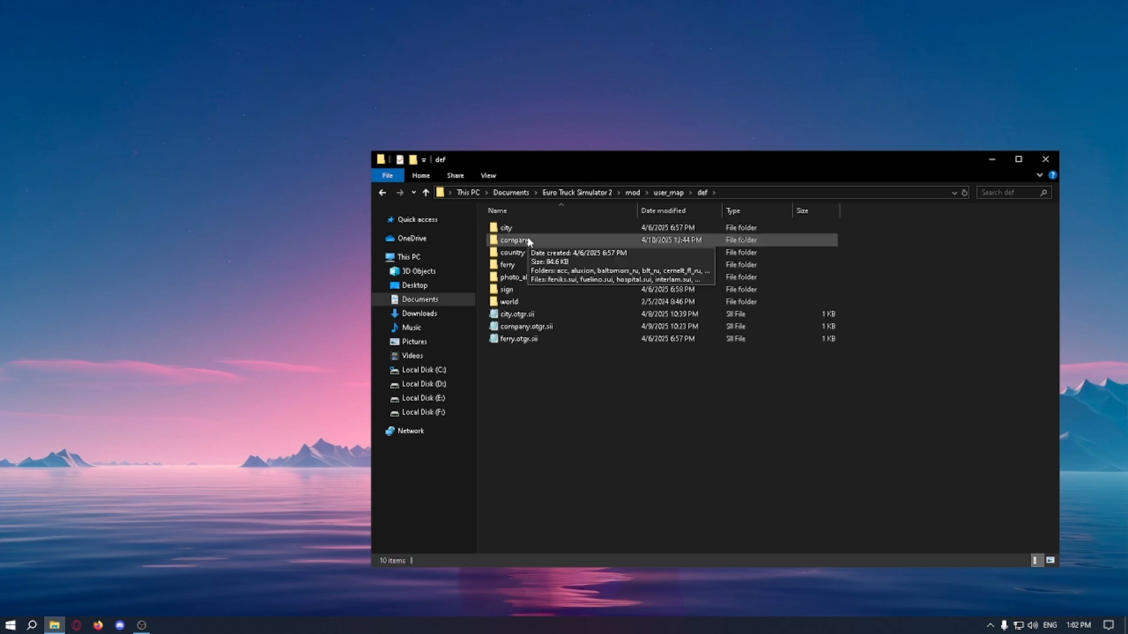
pyautogui.doubleClick(526, 240)
pyautogui.scroll(-6, 536, 269)
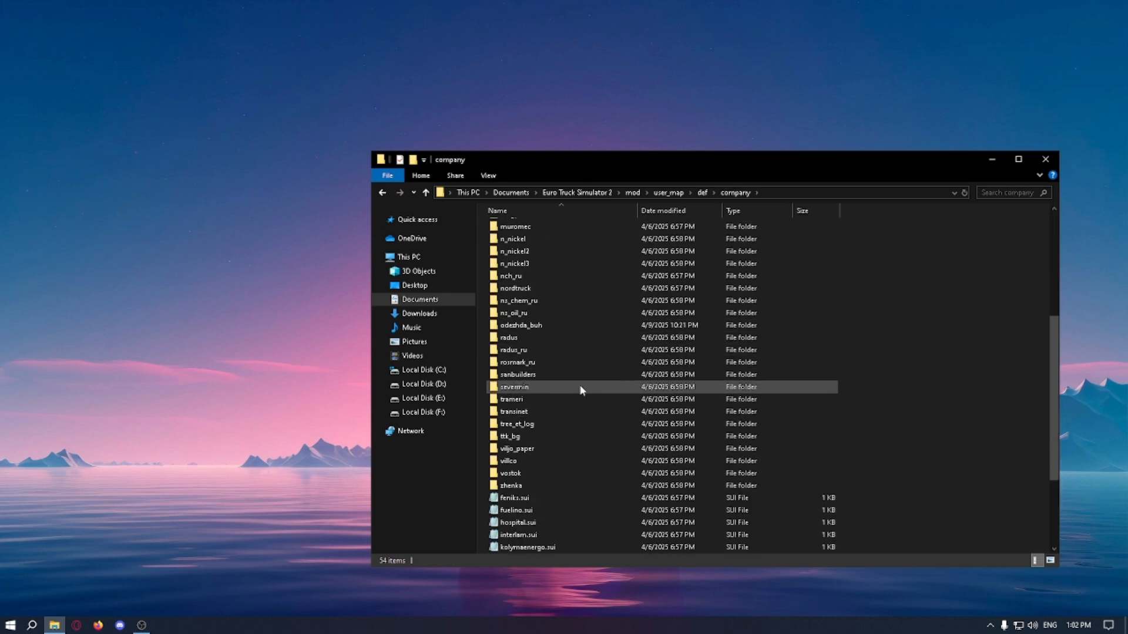
pyautogui.scroll(6, 567, 360)
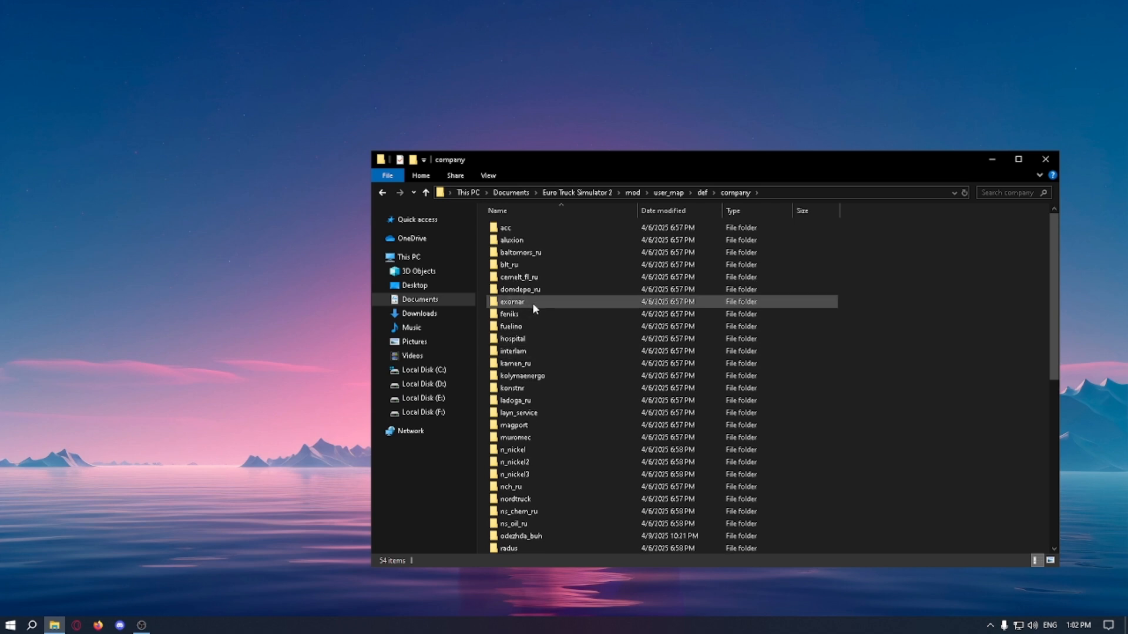
# Step: Duplicate the domdepo_ru company folder within the same company directory
pyautogui.rightClick(519, 290)
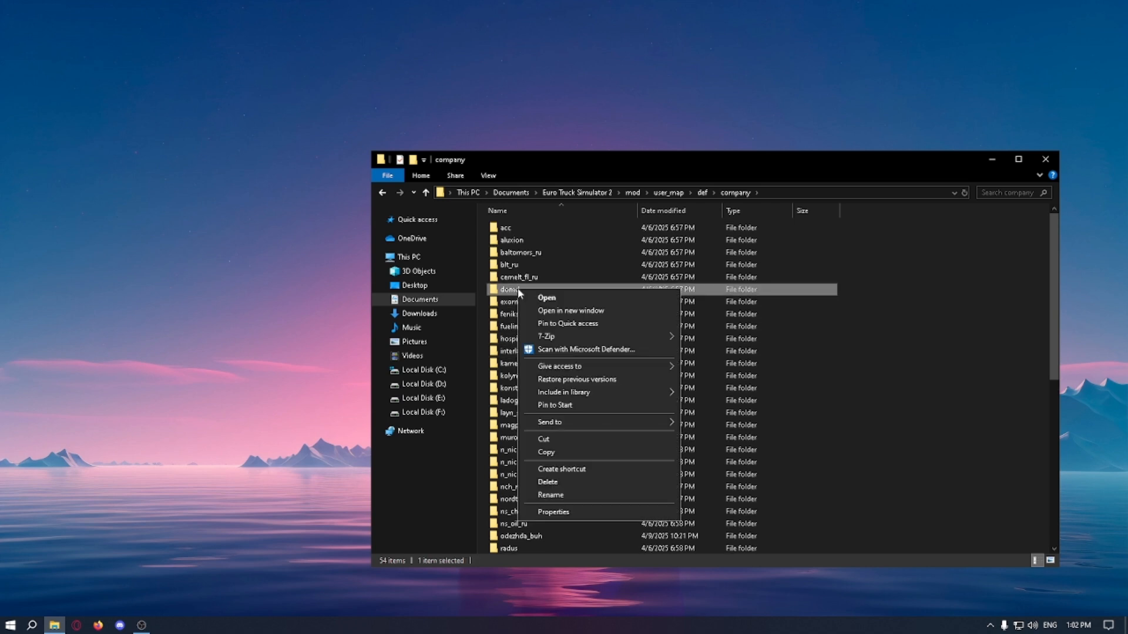
pyautogui.click(552, 452)
pyautogui.rightClick(842, 373)
pyautogui.click(869, 453)
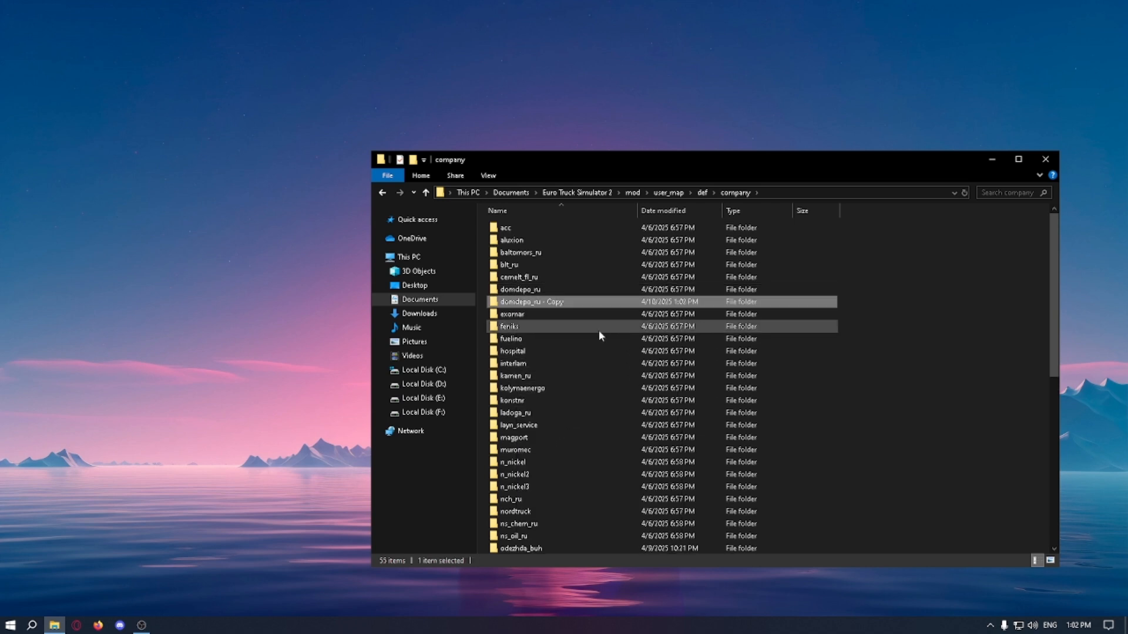
# Step: Rename the copy of the domdepo_ru folder as airport_otgr
pyautogui.rightClick(559, 301)
pyautogui.click(633, 510)
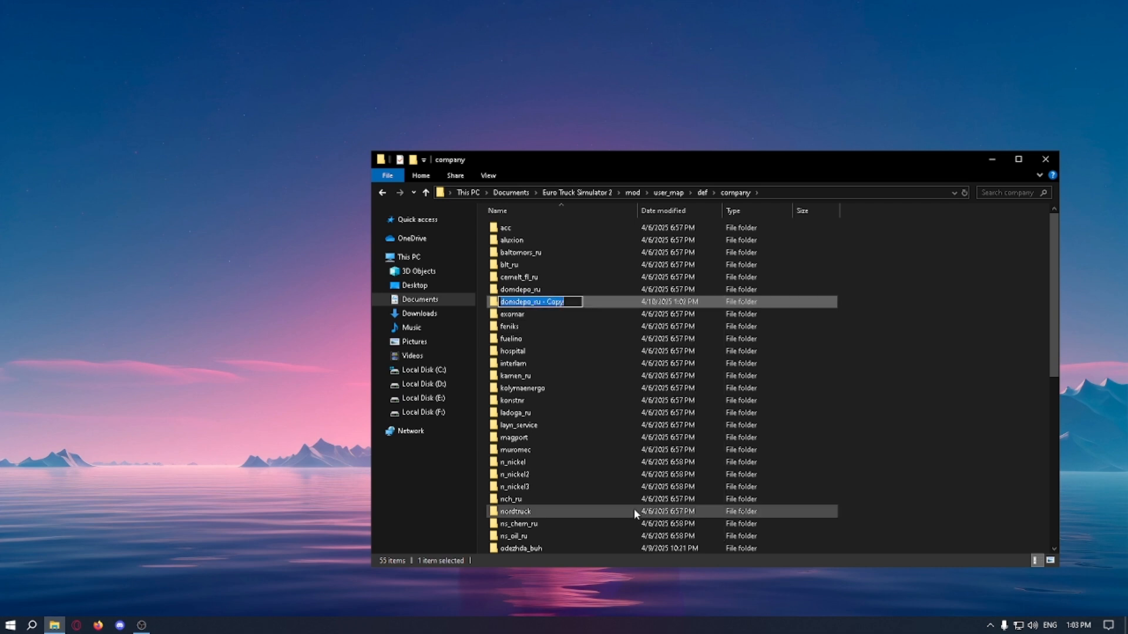
pyautogui.write('airport')
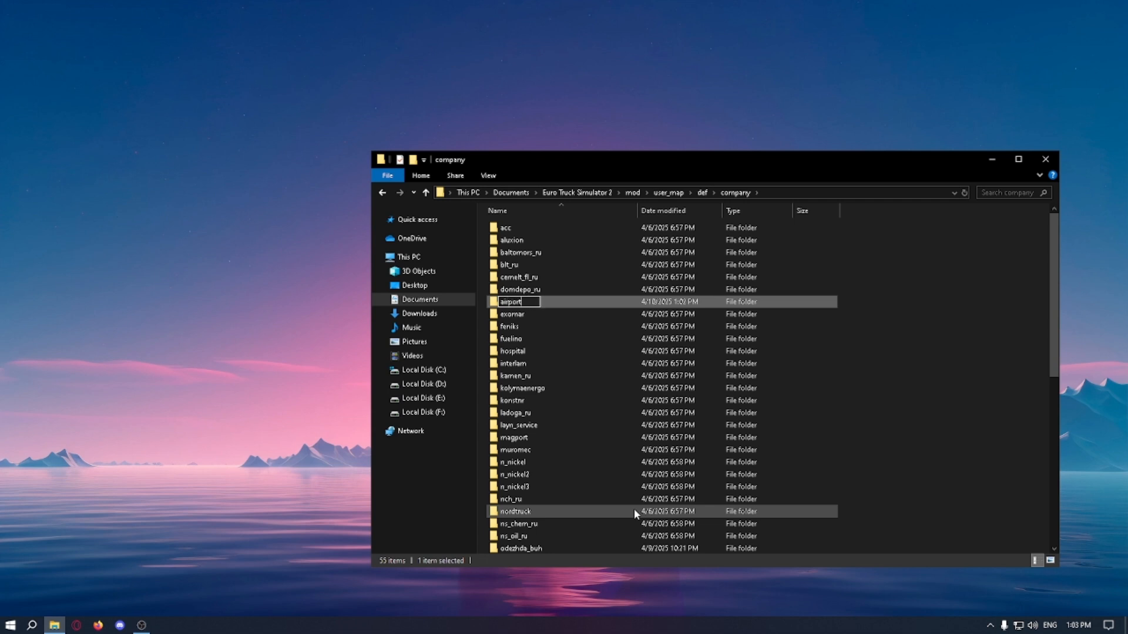
pyautogui.write('_otgr')
pyautogui.press('BackSpace')
pyautogui.press('BackSpace')
pyautogui.press('BackSpace')
pyautogui.press('BackSpace')
pyautogui.write('otgr')
pyautogui.press('Return')
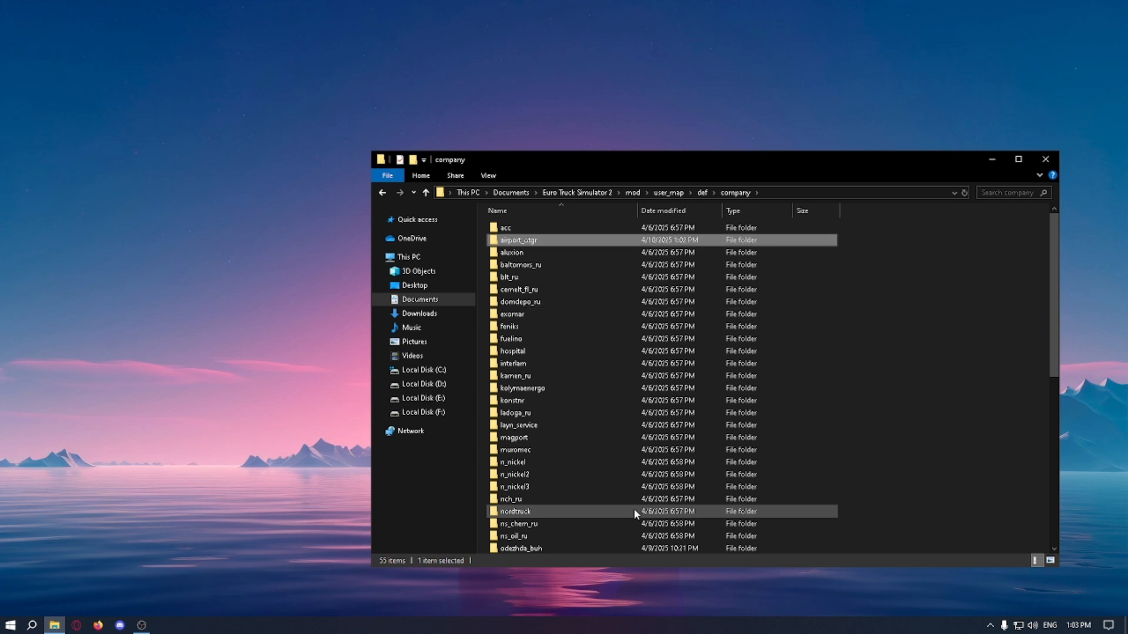
# Step: Create two subfolders named in and out beside the editor folder inside airport_otgr
pyautogui.doubleClick(524, 241)
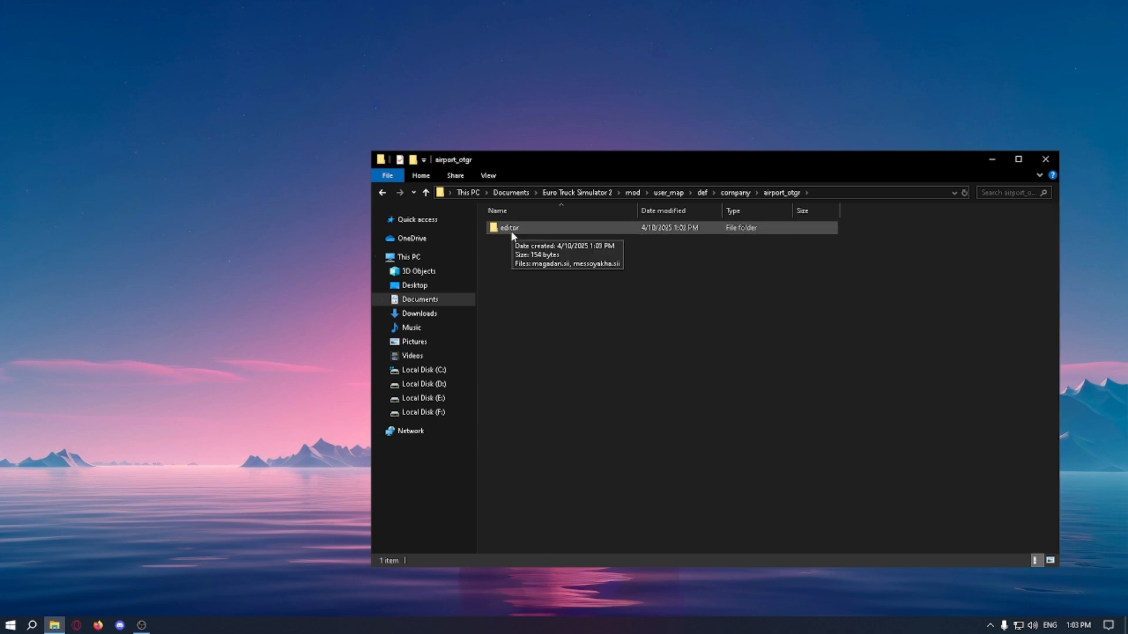
pyautogui.rightClick(505, 241)
pyautogui.moveTo(514, 383)
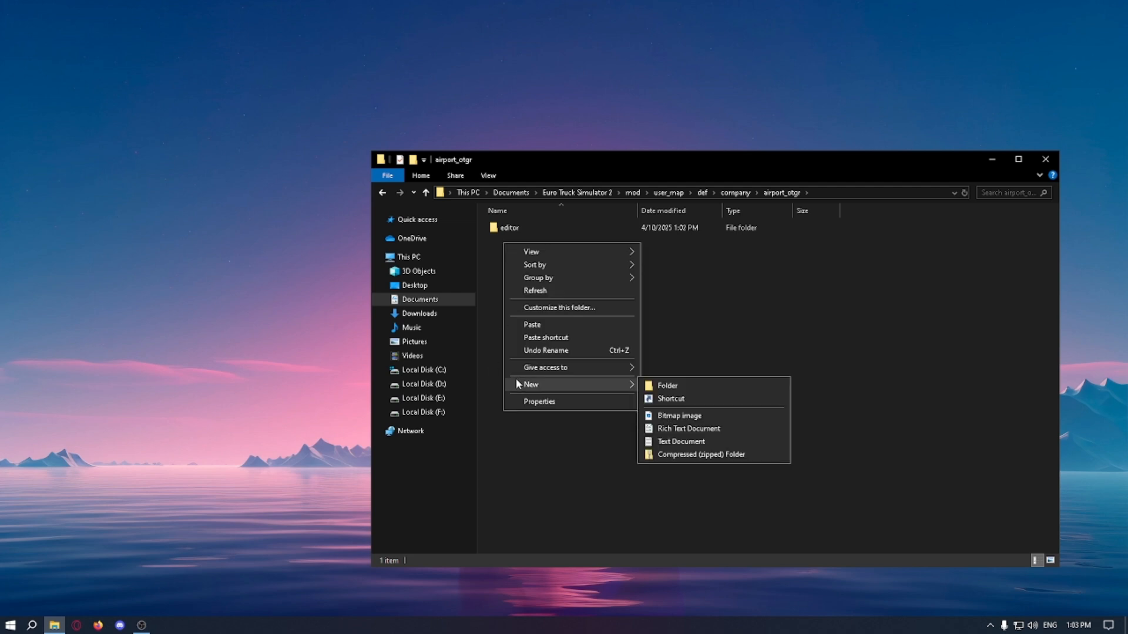
pyautogui.click(679, 383)
pyautogui.write('in')
pyautogui.press('Return')
pyautogui.rightClick(678, 381)
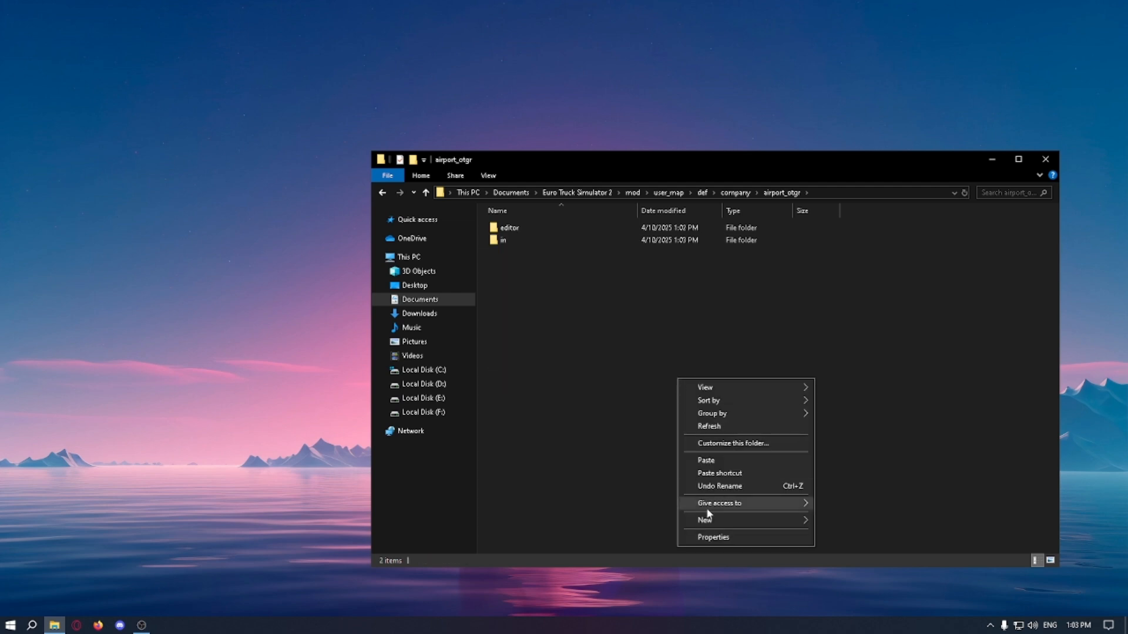
pyautogui.moveTo(731, 520)
pyautogui.click(872, 518)
pyautogui.write('out')
pyautogui.press('Return')
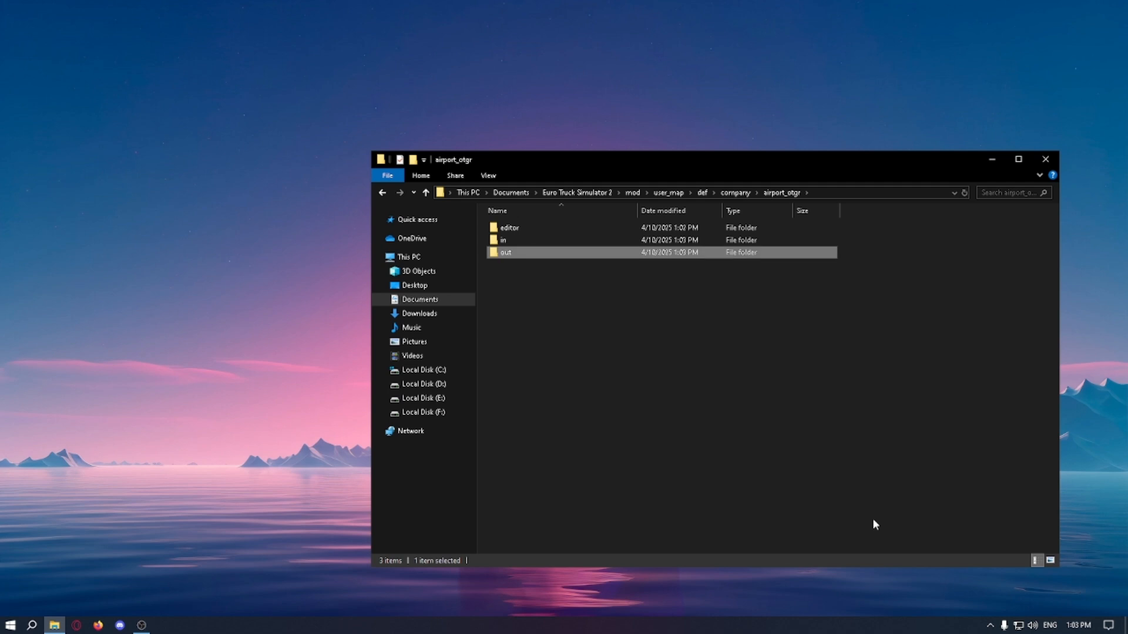
# Step: Look inside airport_otgr's in and out subfolders, and return to the list of company folders
pyautogui.doubleClick(503, 240)
pyautogui.moveTo(552, 236); pyautogui.dragTo(797, 409)
pyautogui.hotkey('alt', 'Left')
pyautogui.doubleClick(519, 242)
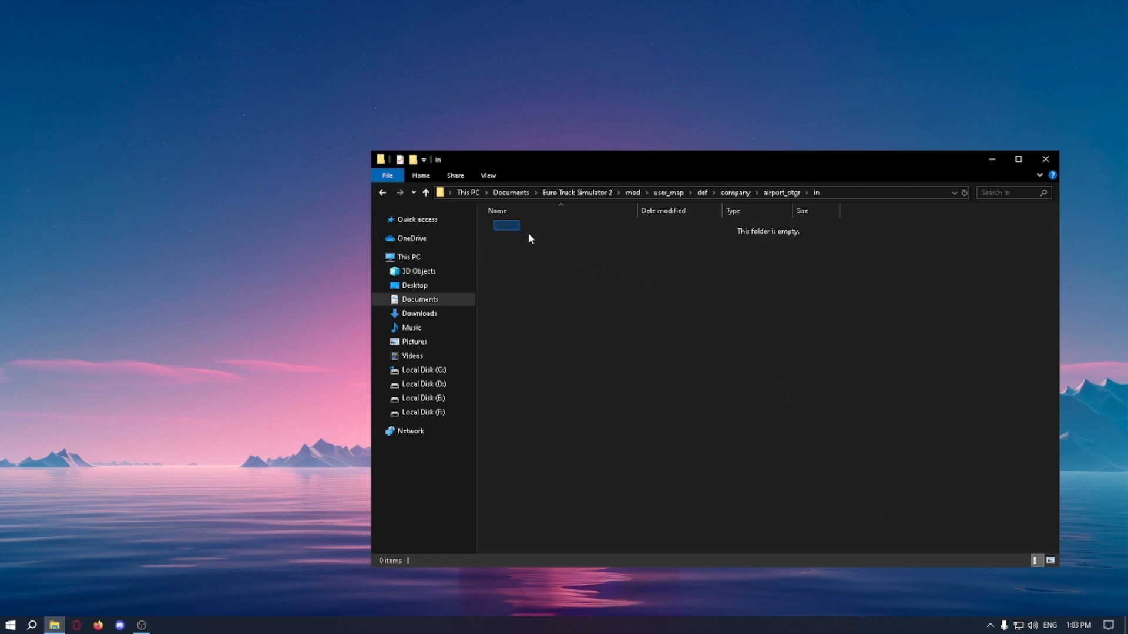
pyautogui.hotkey('alt', 'Left')
pyautogui.doubleClick(547, 253)
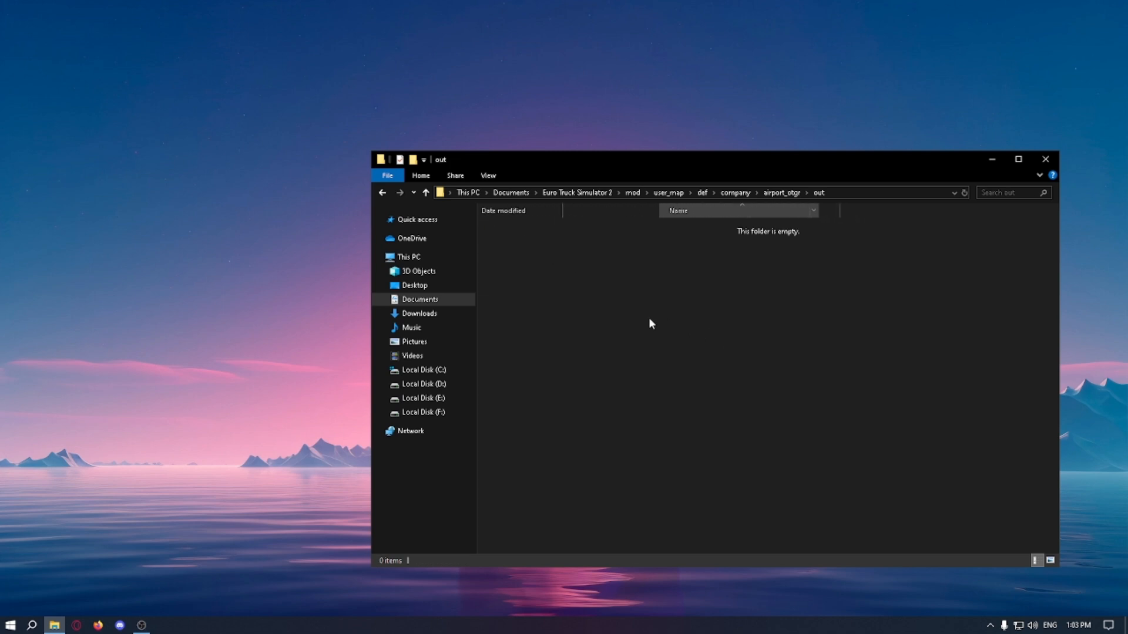
pyautogui.moveTo(527, 229); pyautogui.dragTo(670, 326)
pyautogui.hotkey('alt', 'Left')
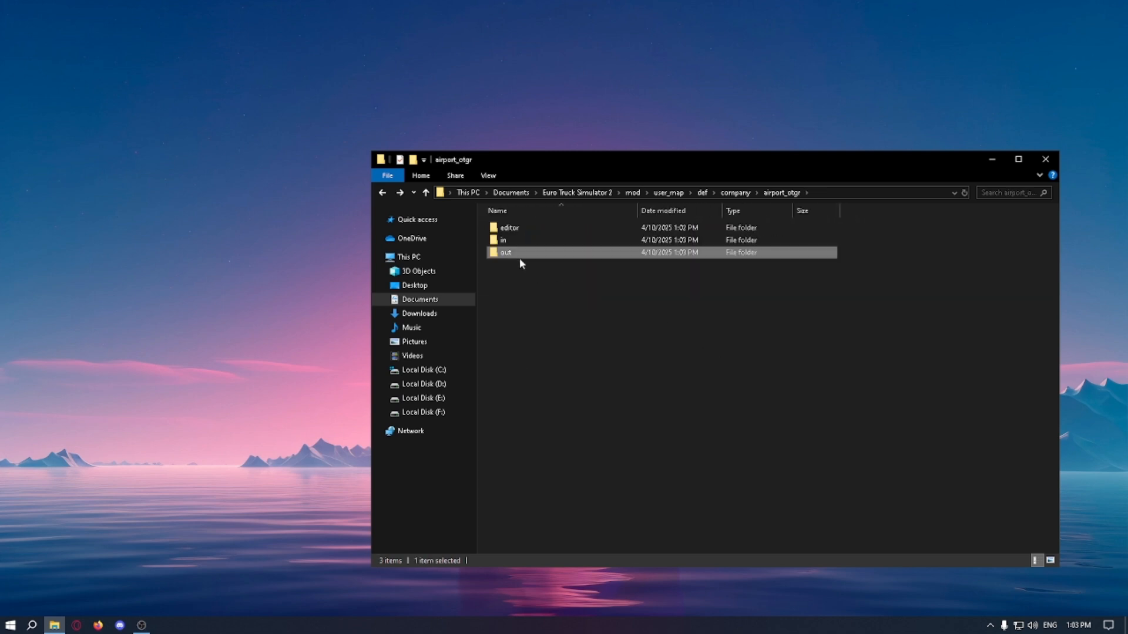
pyautogui.hotkey('alt', 'Left')
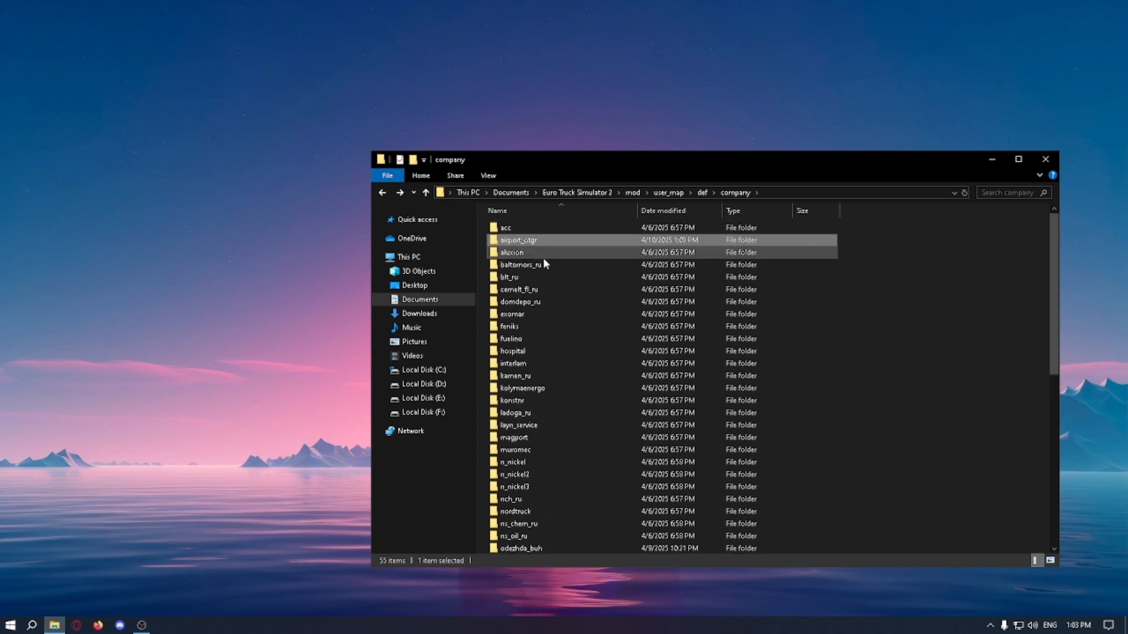
# Step: Check which subfolders the original domdepo_ru company folder contains, and return to the company list
pyautogui.doubleClick(537, 302)
pyautogui.moveTo(504, 235); pyautogui.dragTo(597, 273)
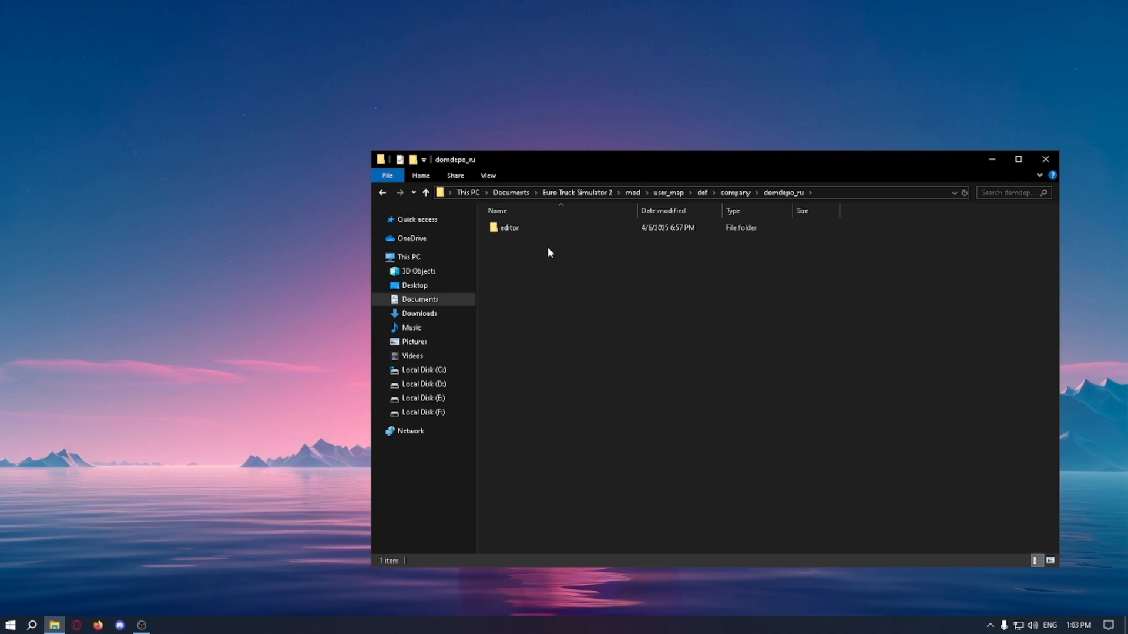
pyautogui.hotkey('alt', 'Left')
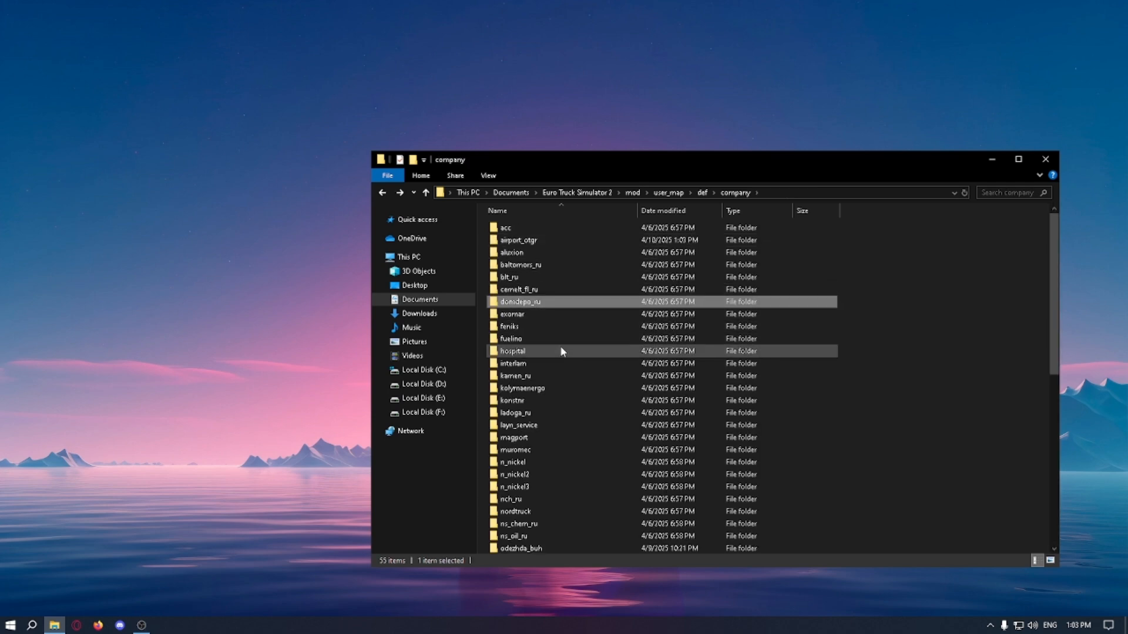
# Step: Examine the cargo files in the nordtruck company's in folder, and return to the company list
pyautogui.scroll(-1, 568, 369)
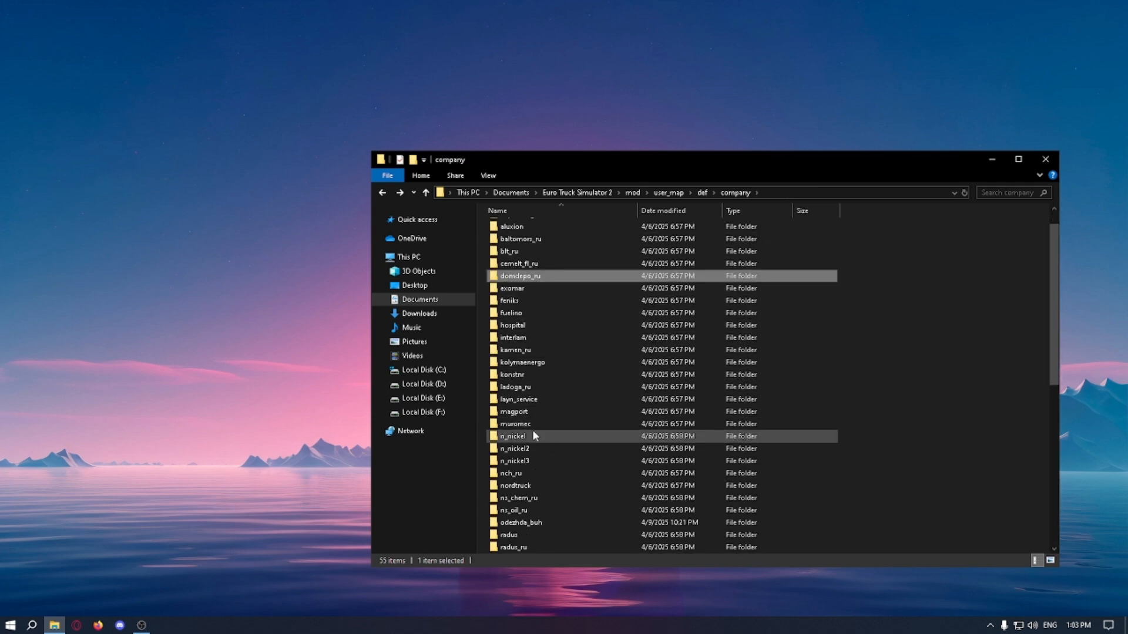
pyautogui.doubleClick(566, 485)
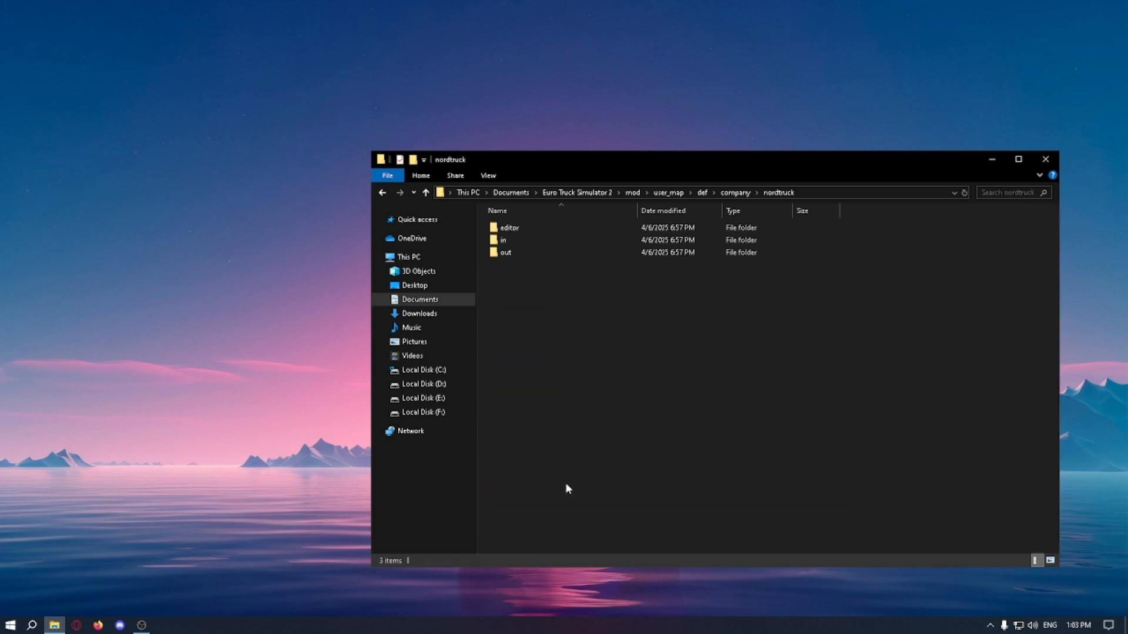
pyautogui.doubleClick(514, 238)
pyautogui.click(525, 230)
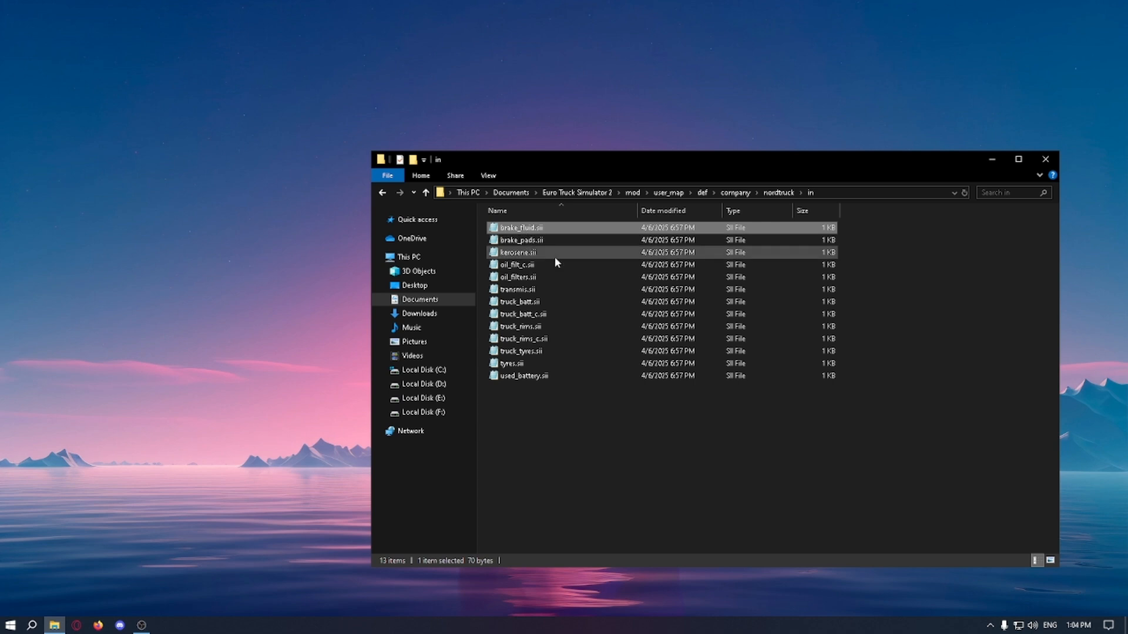
pyautogui.hotkey('ctrl', 'a')
pyautogui.press('BackSpace')
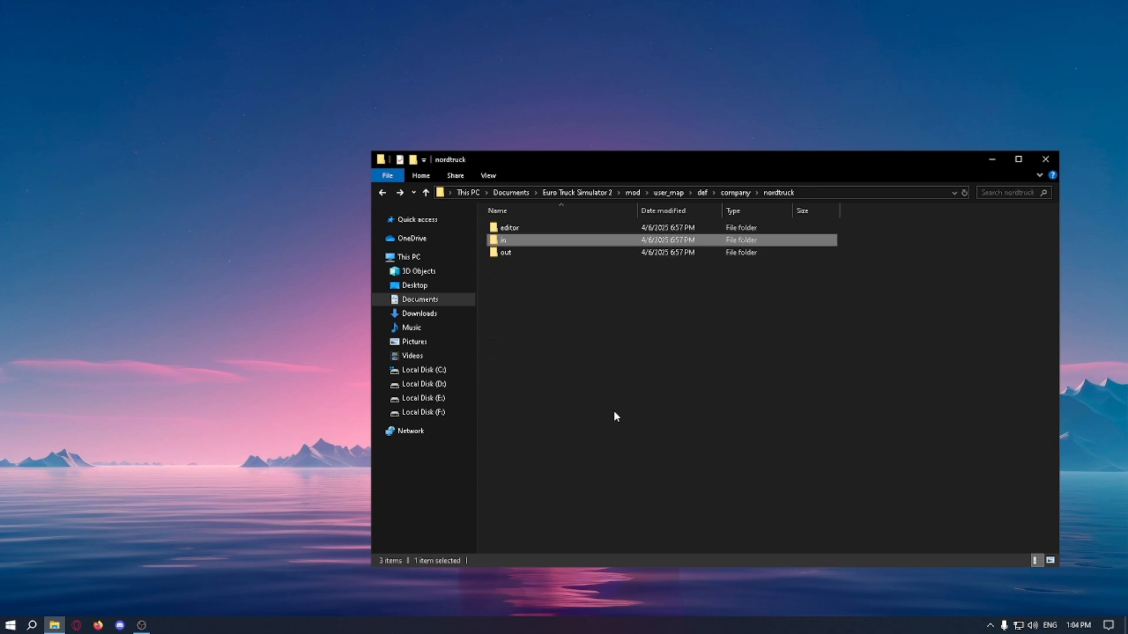
pyautogui.press('BackSpace')
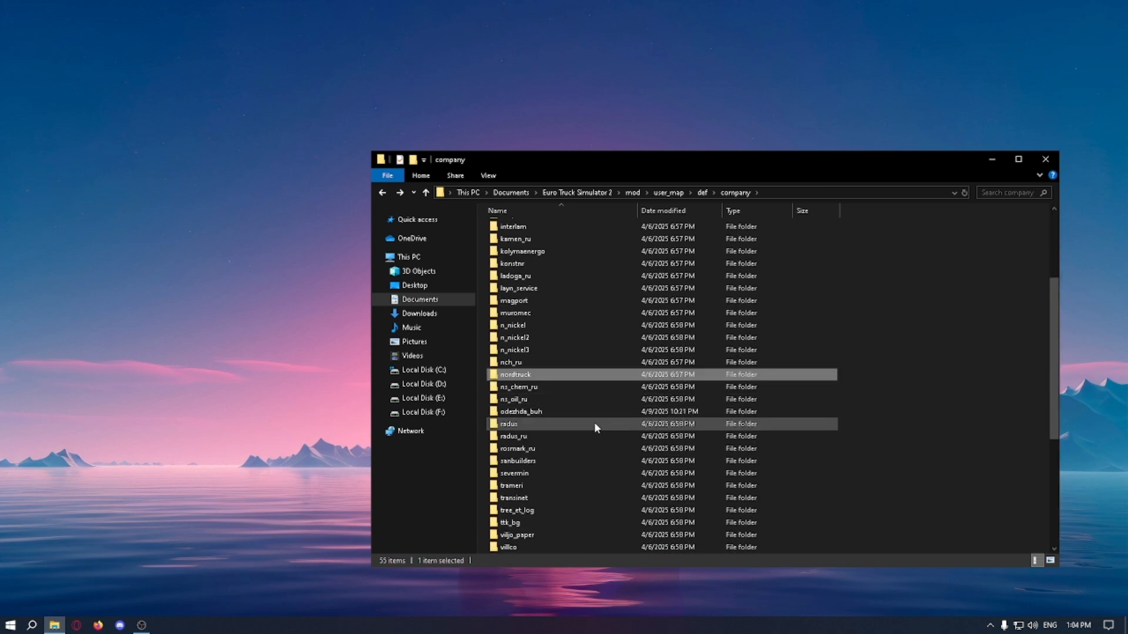
# Step: Find the magport company folder and look through the cargo files in its in subfolder, returning to the company list
pyautogui.click(587, 435)
pyautogui.press('m')
pyautogui.scroll(3, 586, 440)
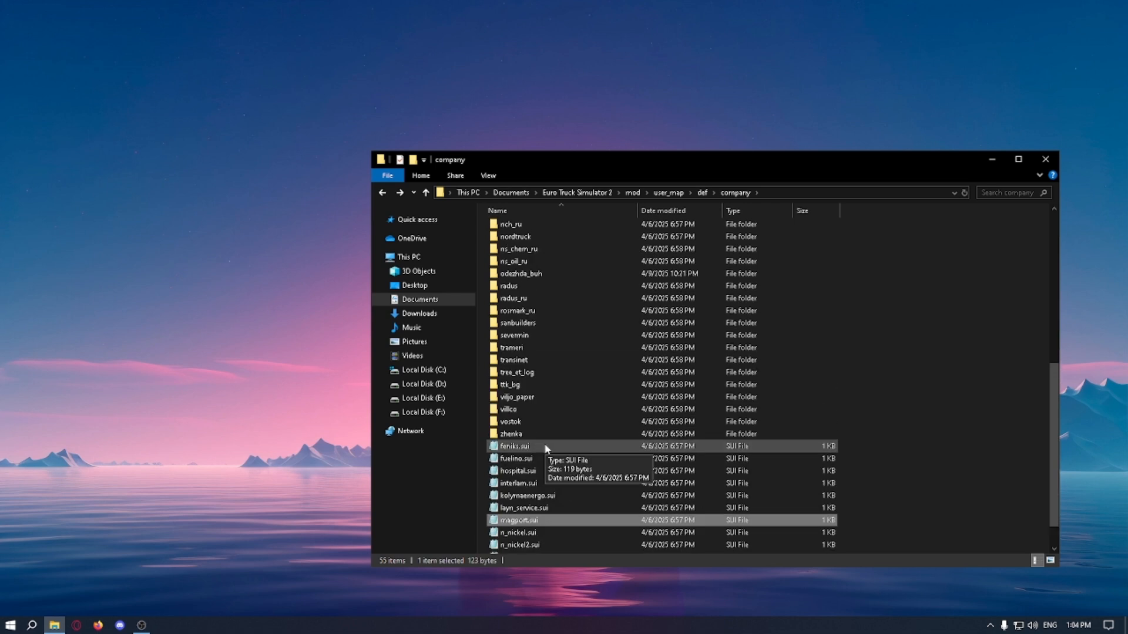
pyautogui.click(527, 263)
pyautogui.scroll(7, 541, 306)
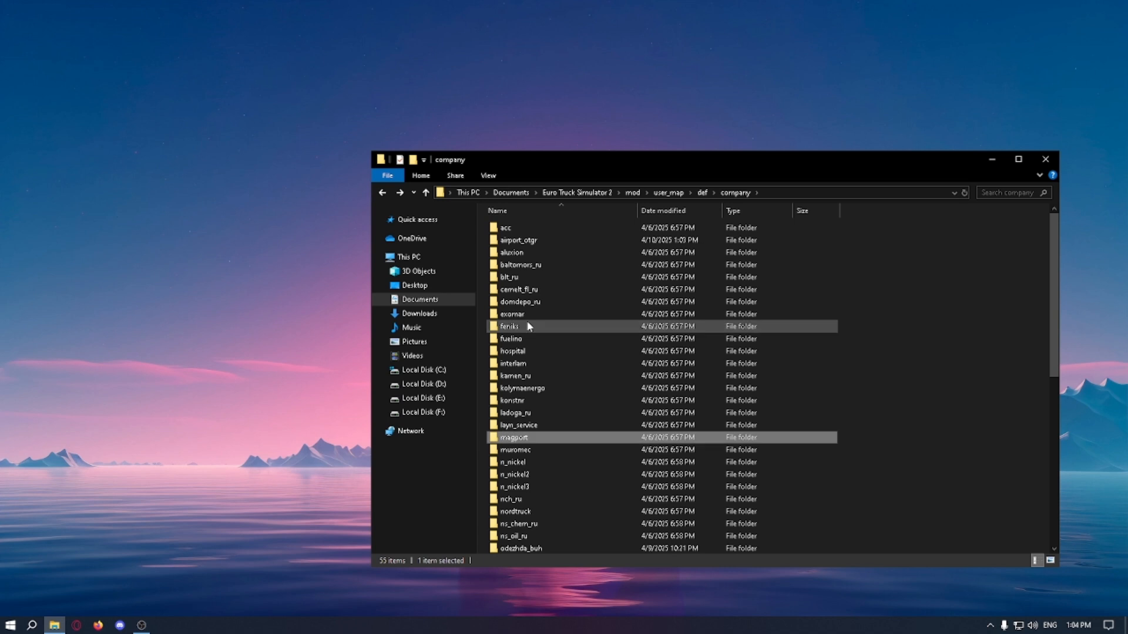
pyautogui.doubleClick(512, 437)
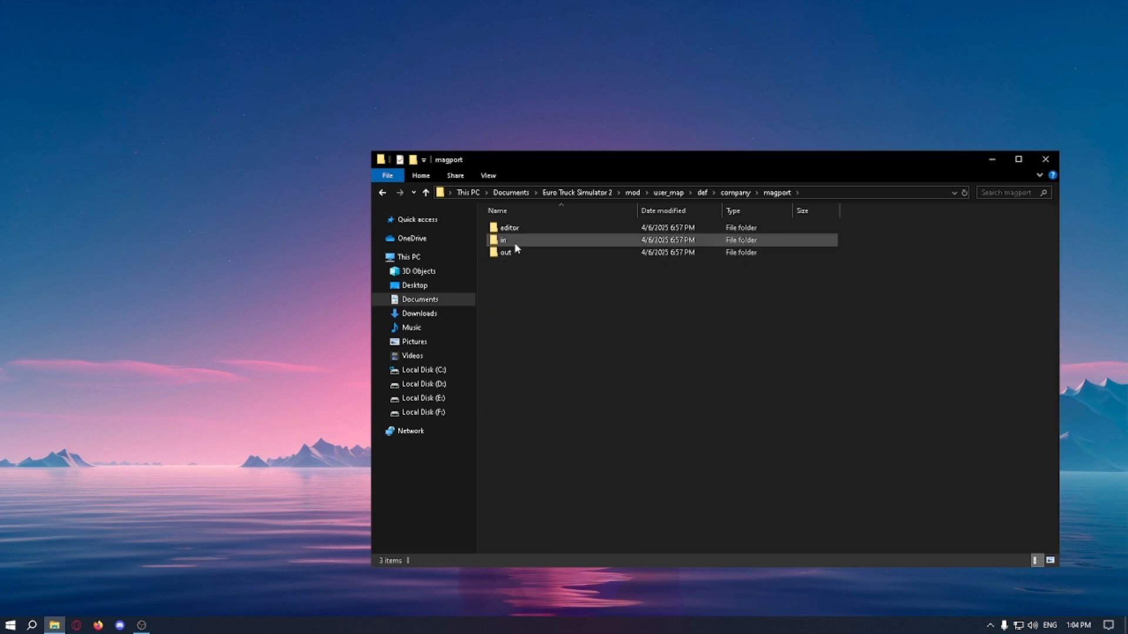
pyautogui.doubleClick(514, 241)
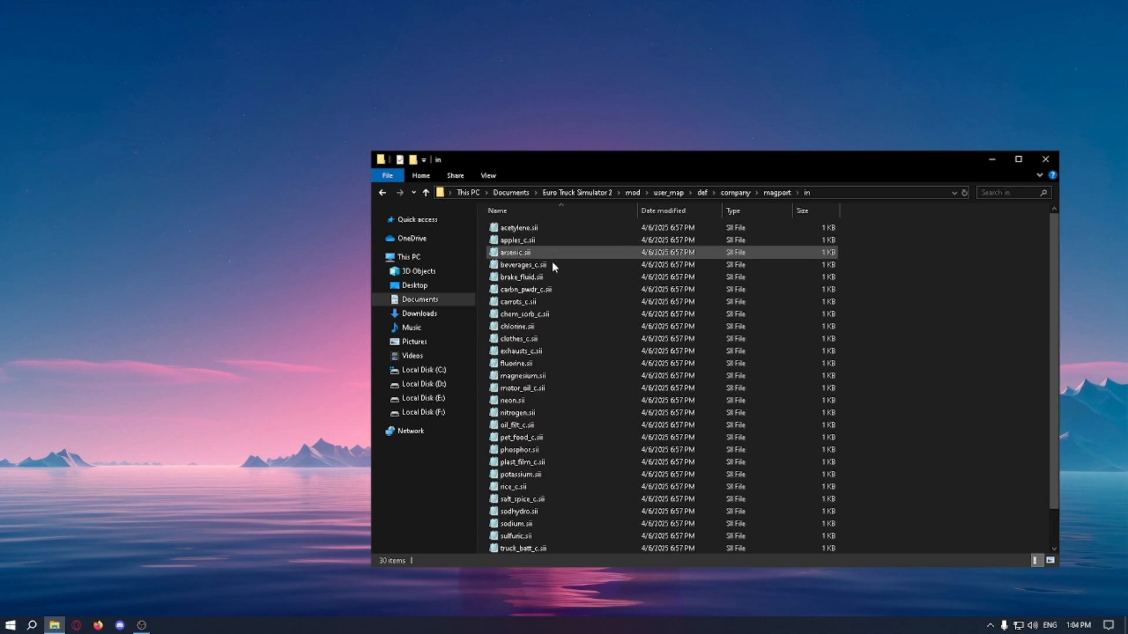
pyautogui.scroll(-2, 551, 265)
pyautogui.hotkey('alt', 'Left')
pyautogui.hotkey('alt', 'Left')
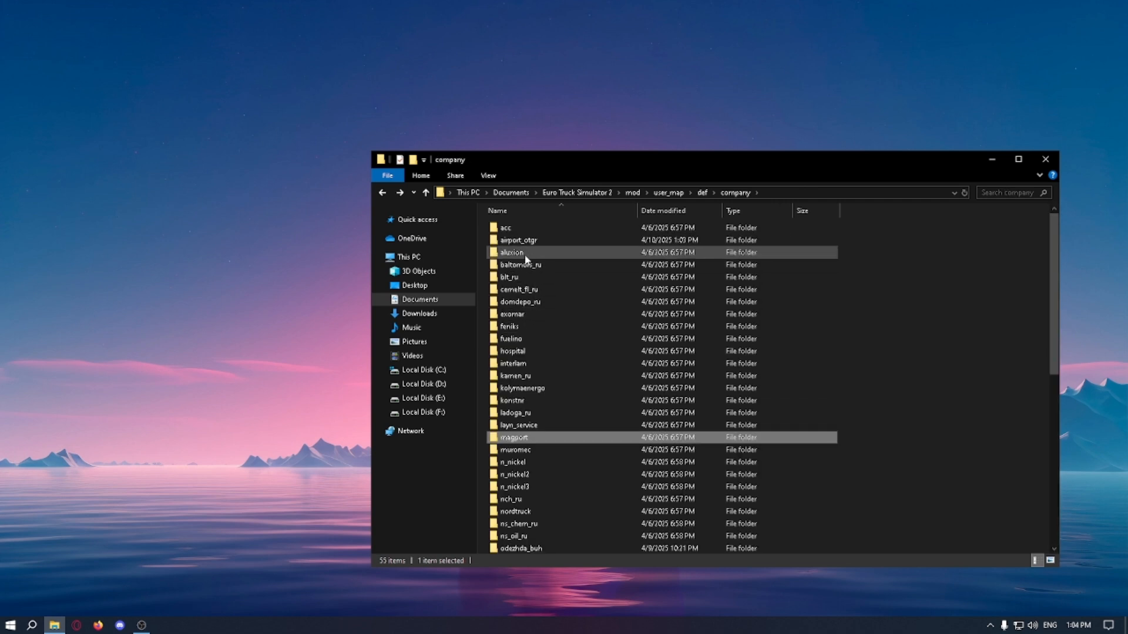
# Step: Look through the cargo files in airport_otgr's in subfolder, and return to the company list
pyautogui.doubleClick(531, 240)
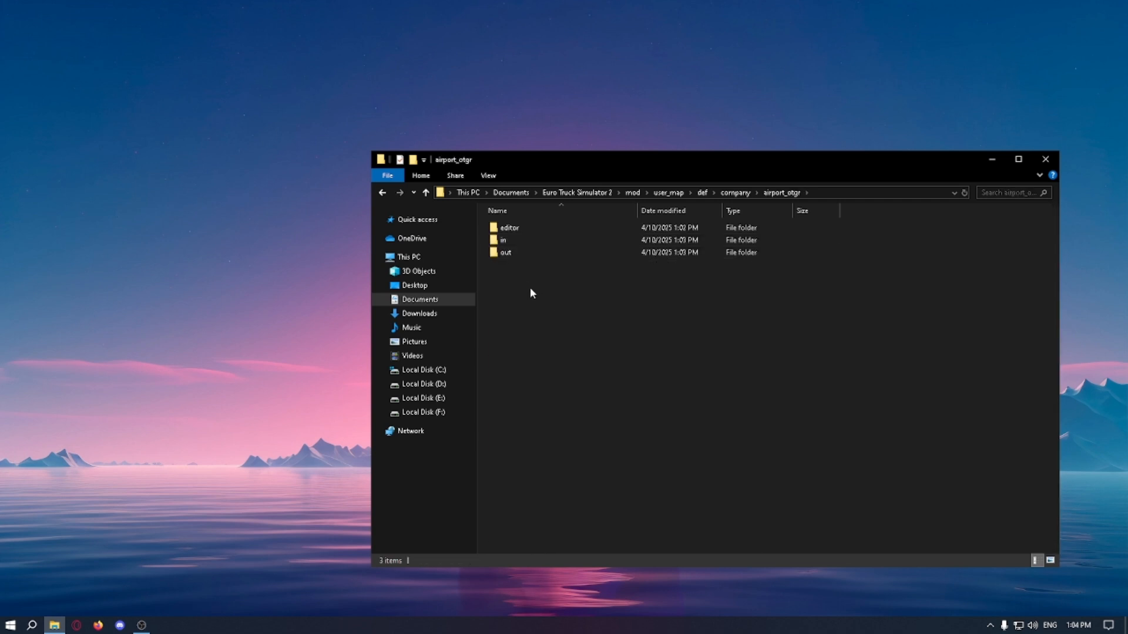
pyautogui.doubleClick(528, 242)
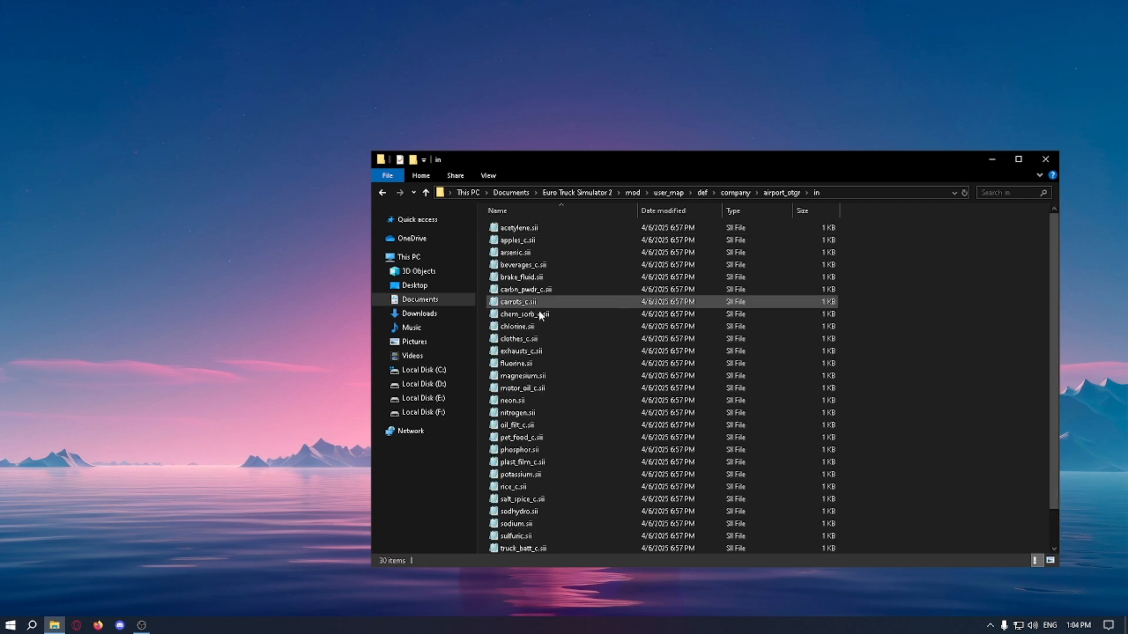
pyautogui.scroll(-1, 538, 311)
pyautogui.hotkey('alt', 'Left')
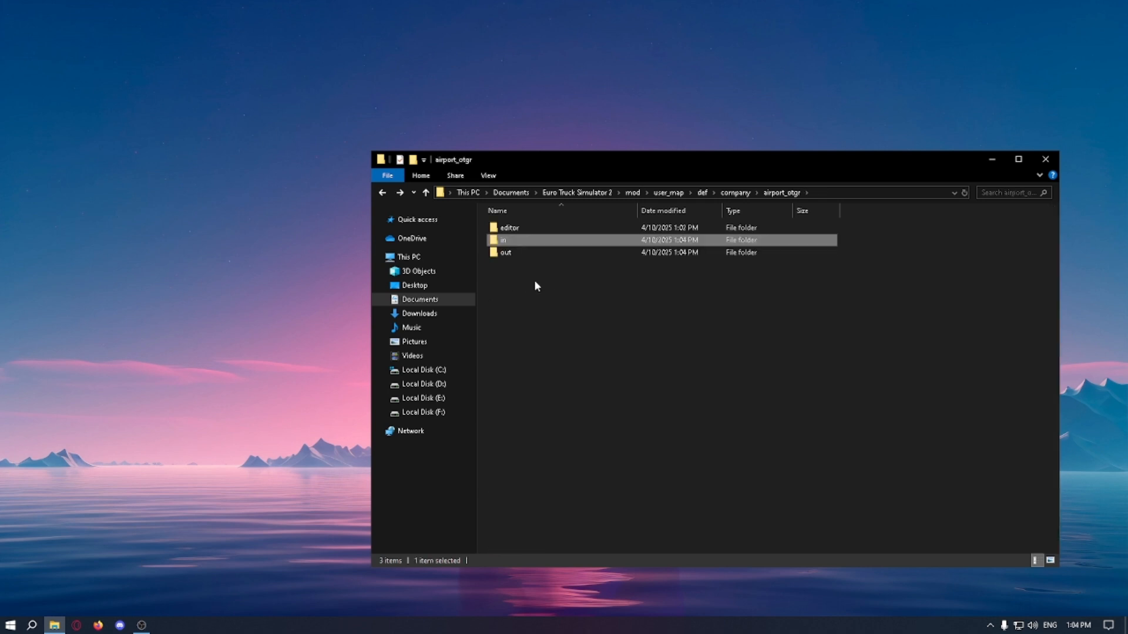
pyautogui.hotkey('alt', 'Left')
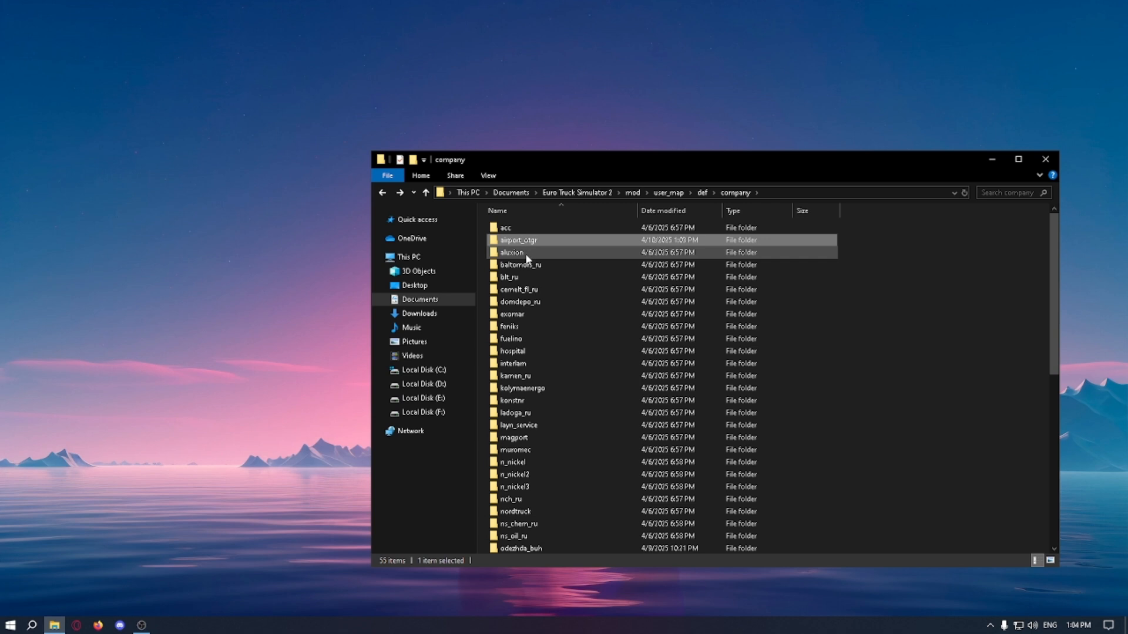
pyautogui.click(534, 315)
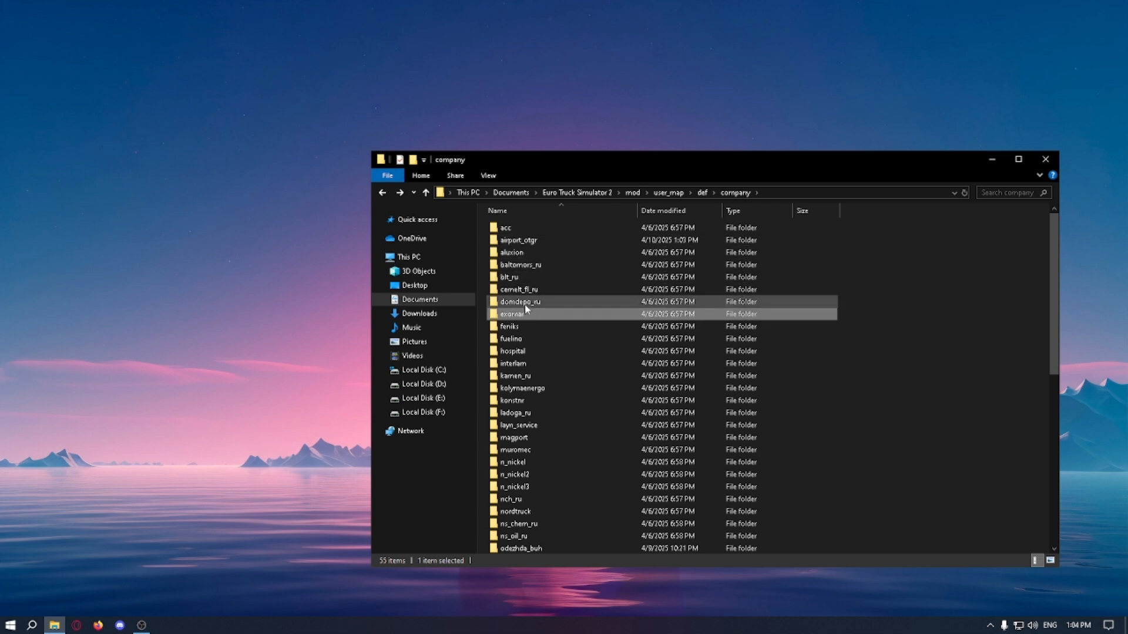
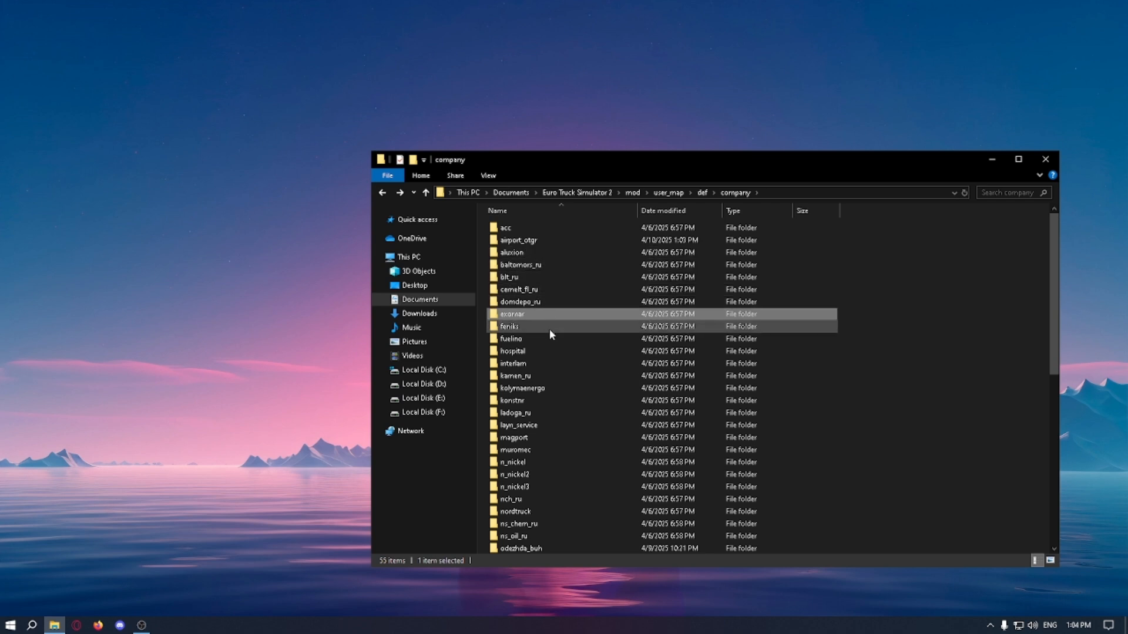
# Step: Delete the messoyakha.sii file from the editor subfolder of the airport_otgr company folder
pyautogui.doubleClick(540, 241)
pyautogui.doubleClick(541, 228)
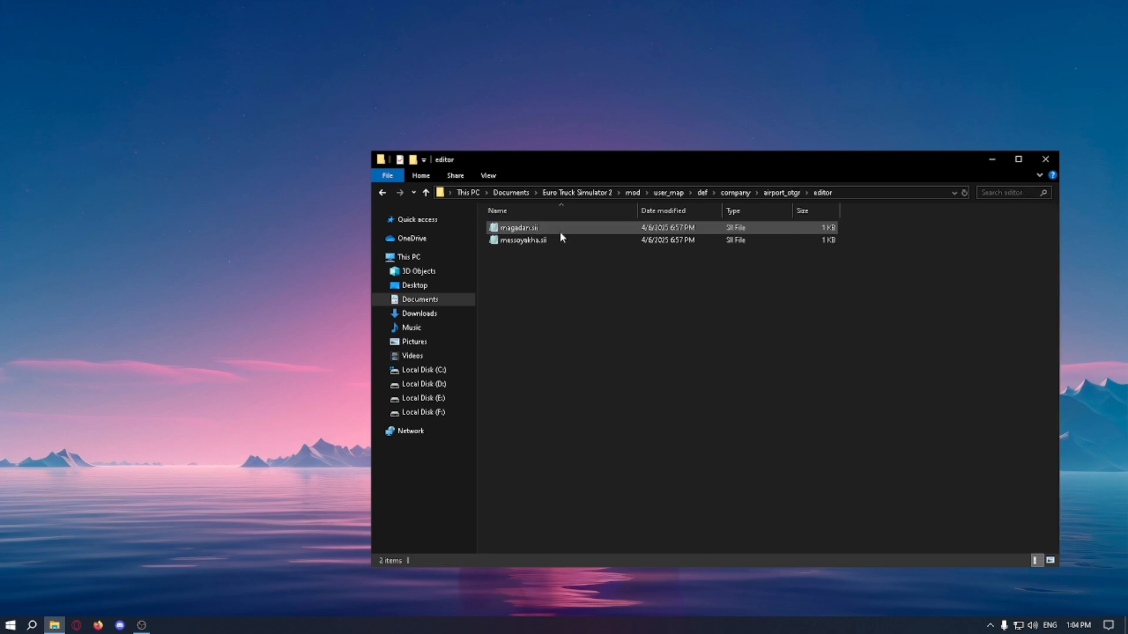
pyautogui.click(542, 241)
pyautogui.rightClick(543, 241)
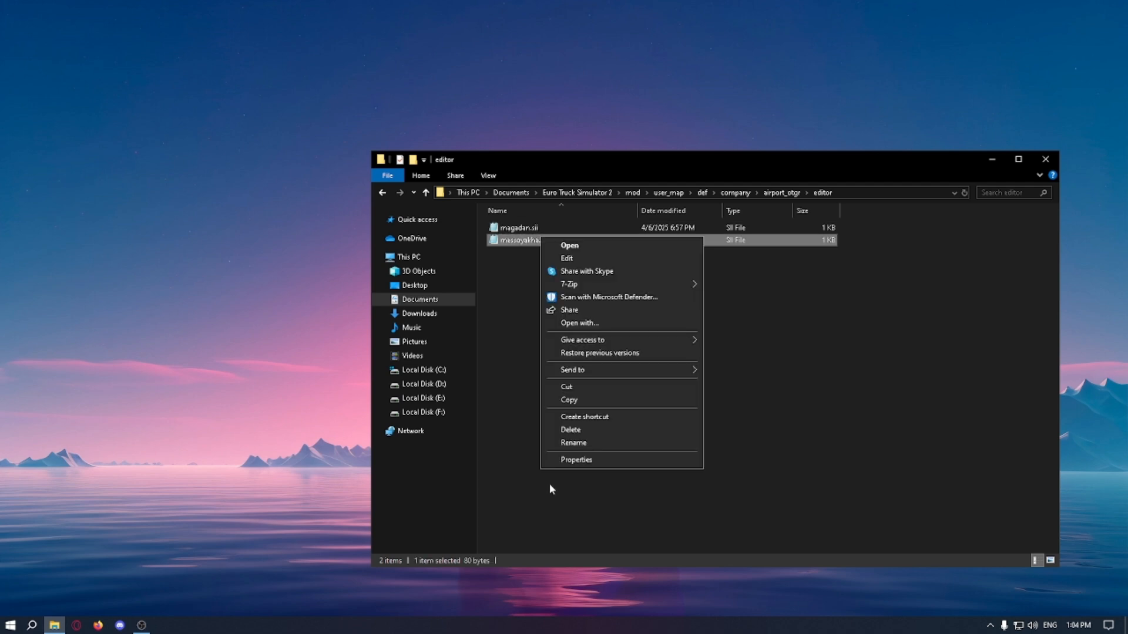
pyautogui.click(572, 433)
# Step: Rename magadan.sii in the editor subfolder as susuman.sii
pyautogui.rightClick(513, 229)
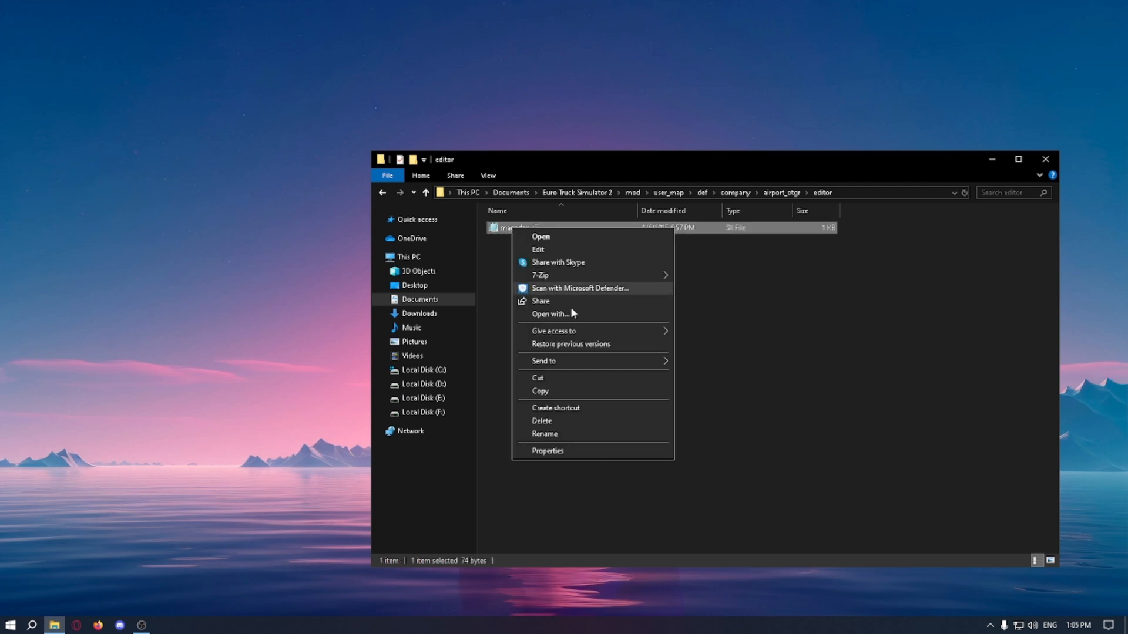
pyautogui.click(596, 435)
pyautogui.write('susuman.sii')
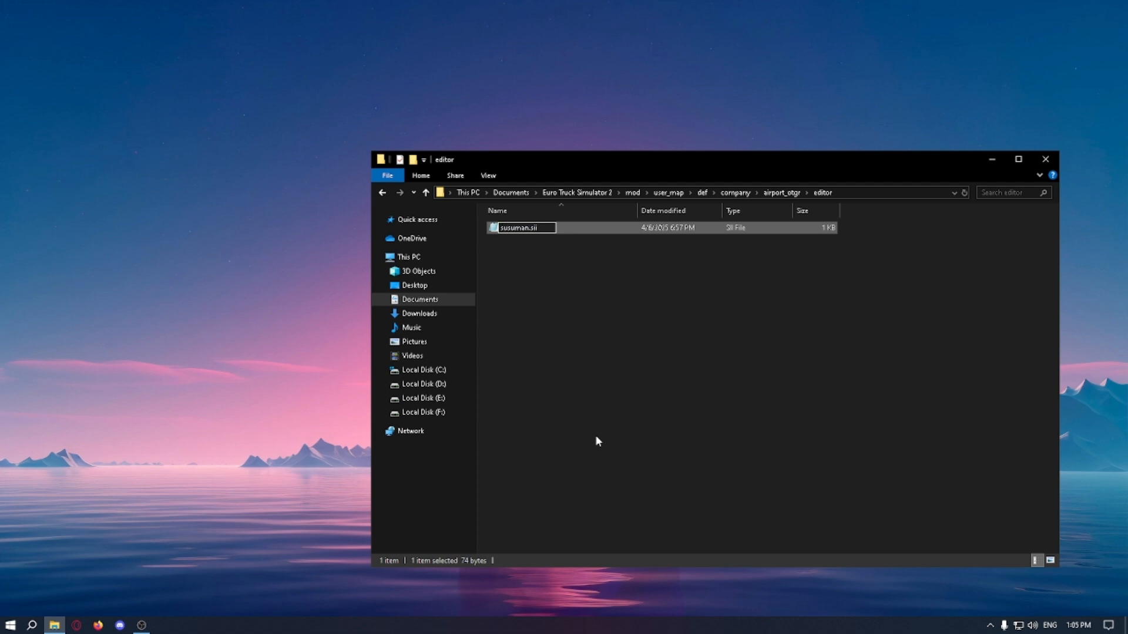
pyautogui.press('Return')
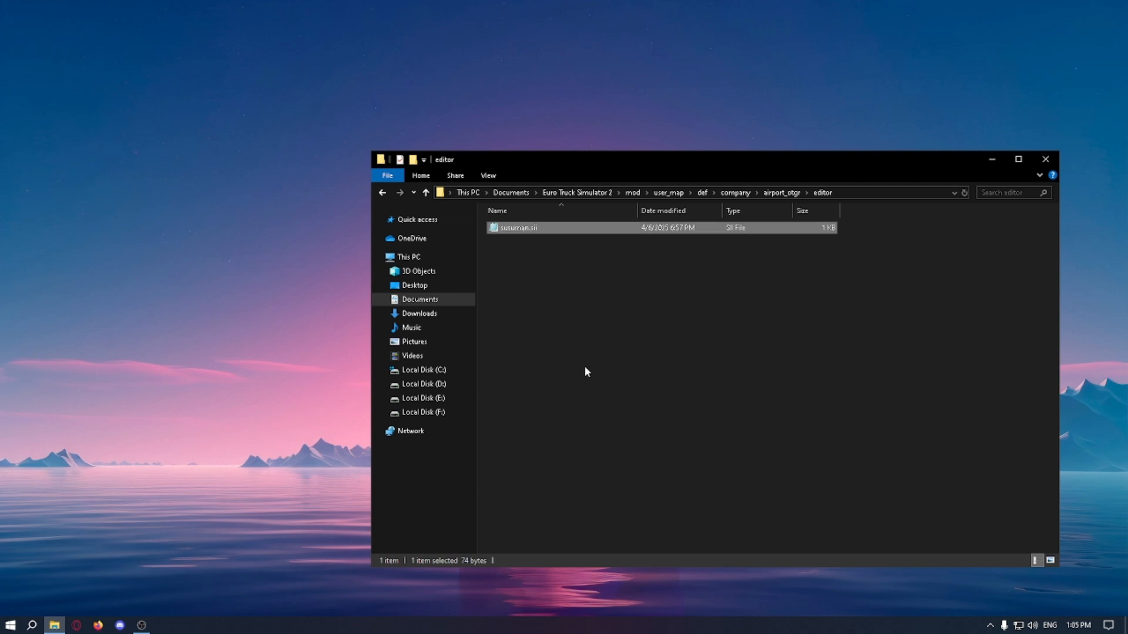
# Step: In susuman.sii, set the company_def and city to susuman and the prefab to d_cust_1, and save the file
pyautogui.doubleClick(523, 230)
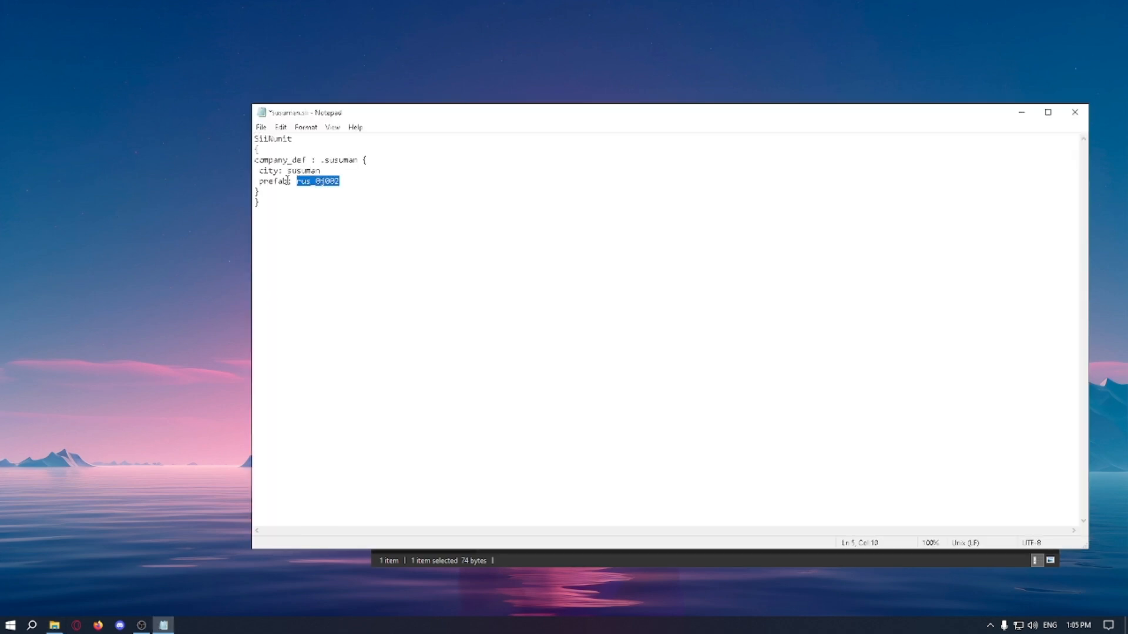
pyautogui.moveTo(288, 182); pyautogui.dragTo(262, 181)
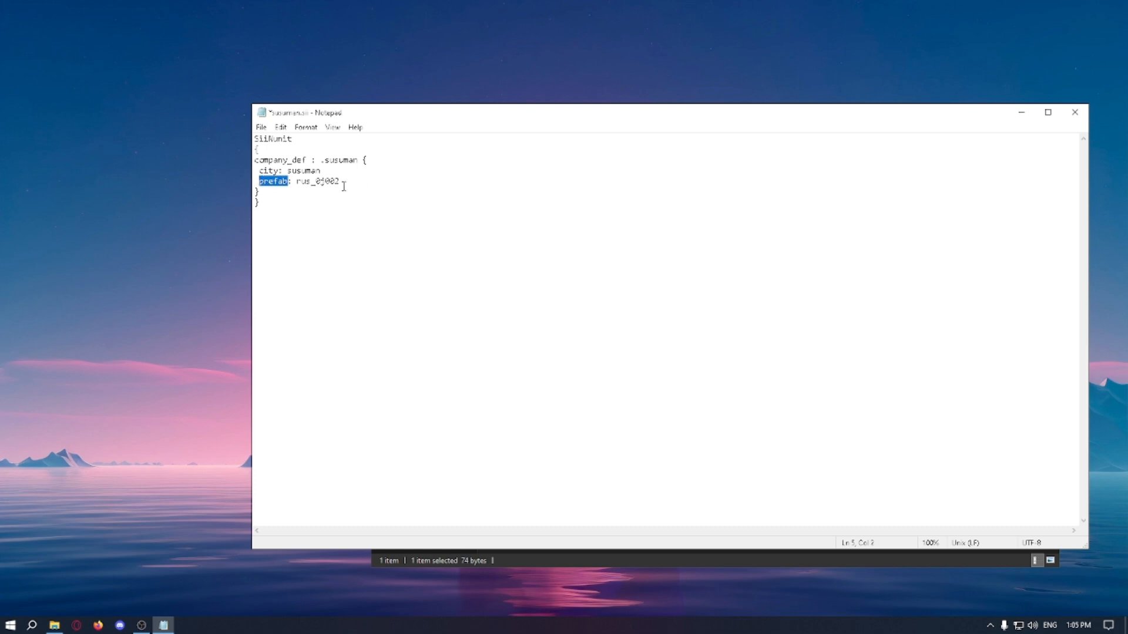
pyautogui.moveTo(343, 186); pyautogui.dragTo(297, 185)
pyautogui.write('cust')
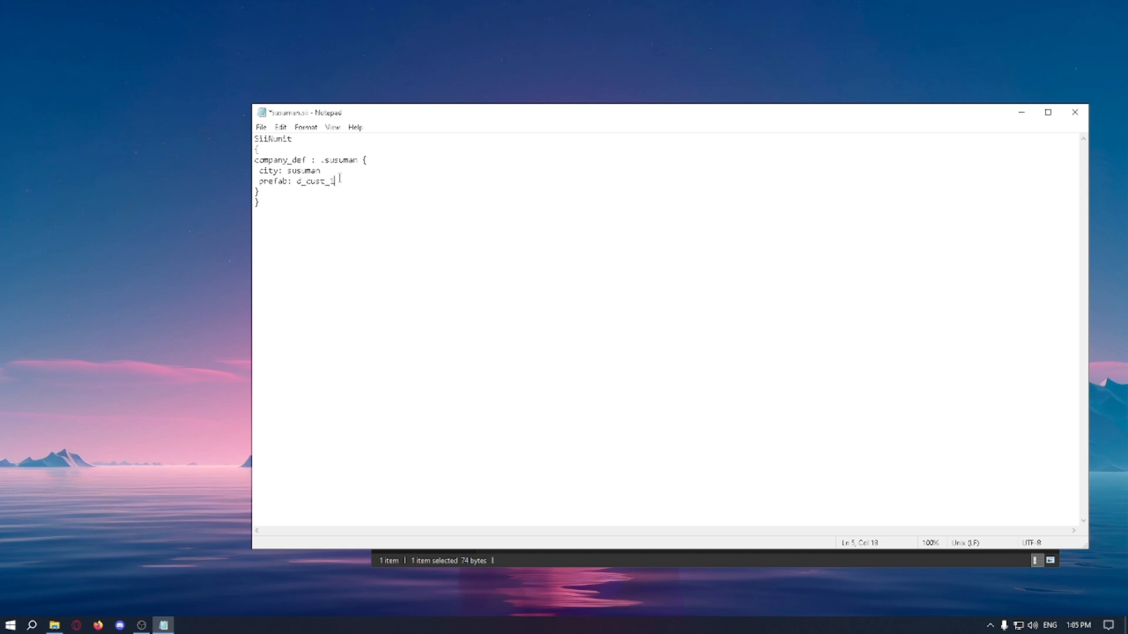
pyautogui.moveTo(338, 182); pyautogui.dragTo(298, 181)
pyautogui.moveTo(302, 180); pyautogui.dragTo(299, 180)
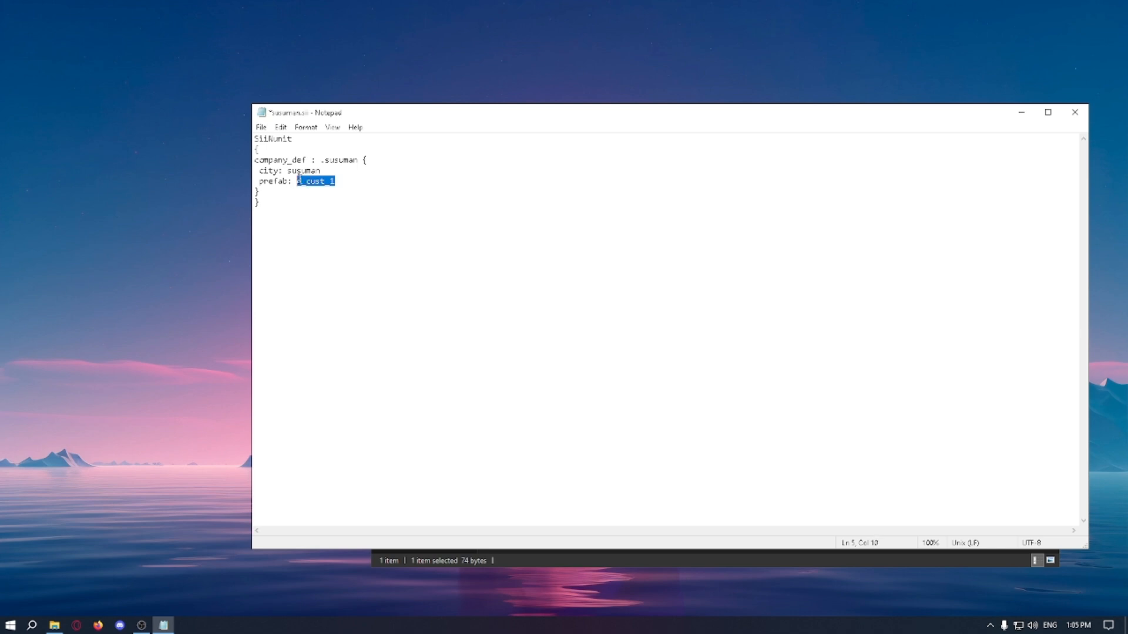
pyautogui.click(336, 181)
pyautogui.write('1')
pyautogui.click(1074, 113)
pyautogui.click(531, 333)
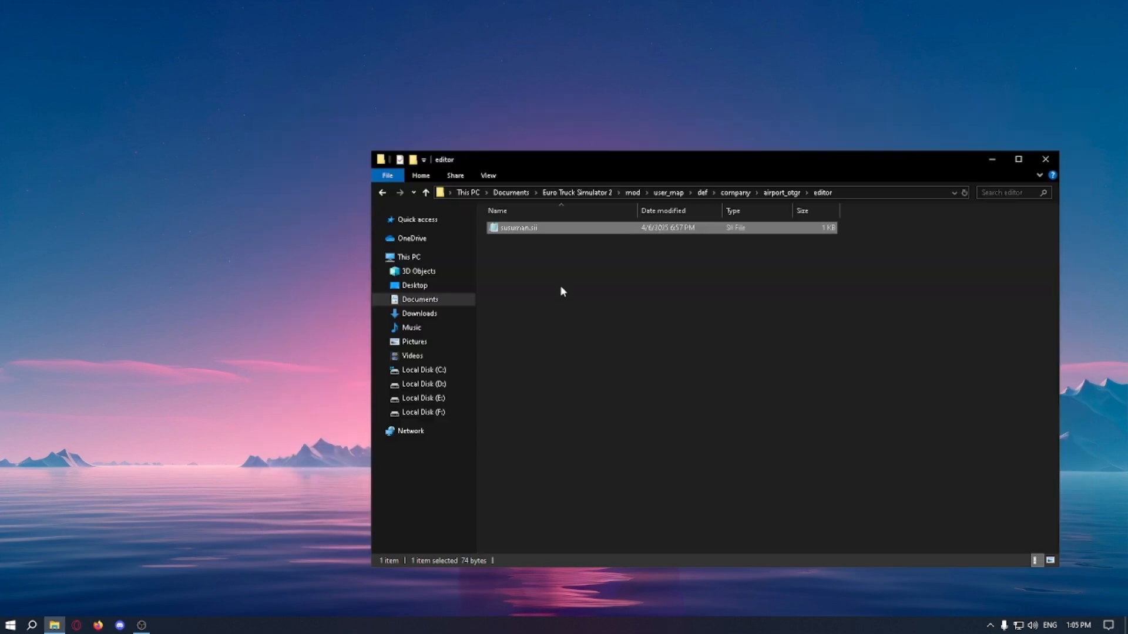
# Step: Return to the company folder and duplicate the feniks.sui file there
pyautogui.hotkey('alt', 'Up')
pyautogui.hotkey('alt', 'Up')
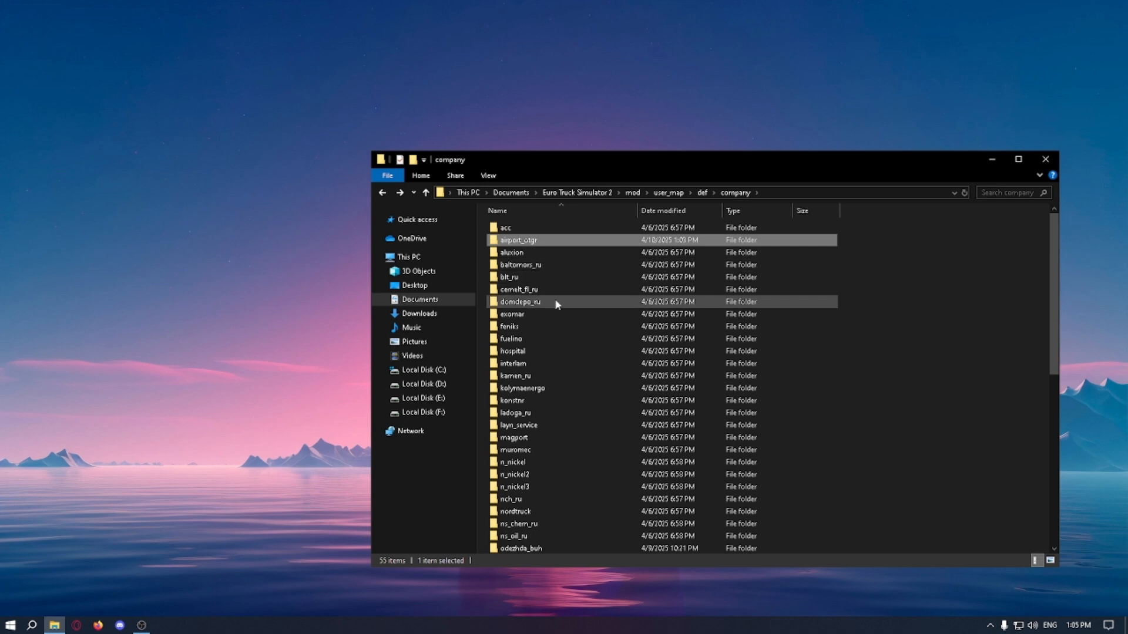
pyautogui.scroll(-10, 582, 376)
pyautogui.click(536, 400)
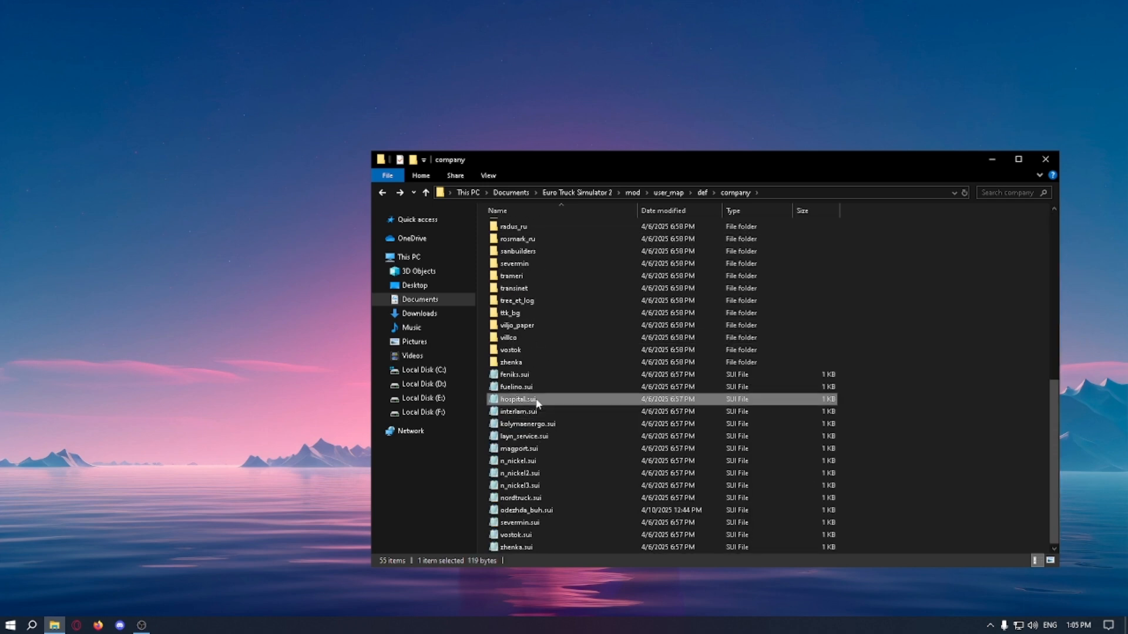
pyautogui.rightClick(536, 400)
pyautogui.click(520, 375)
pyautogui.rightClick(520, 376)
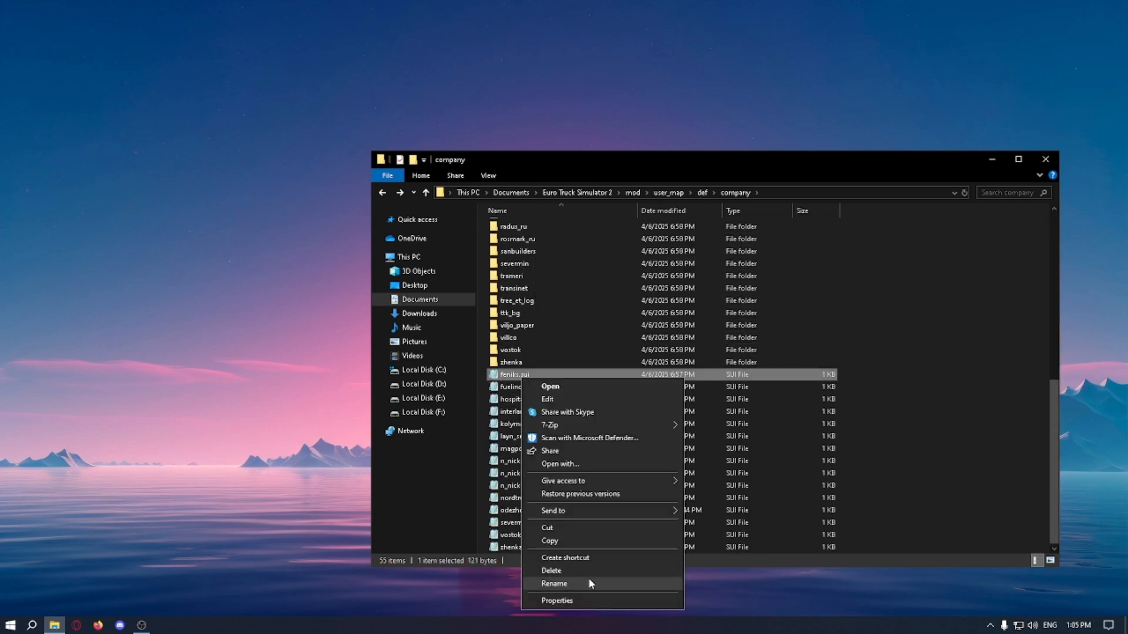
pyautogui.click(571, 538)
pyautogui.rightClick(908, 458)
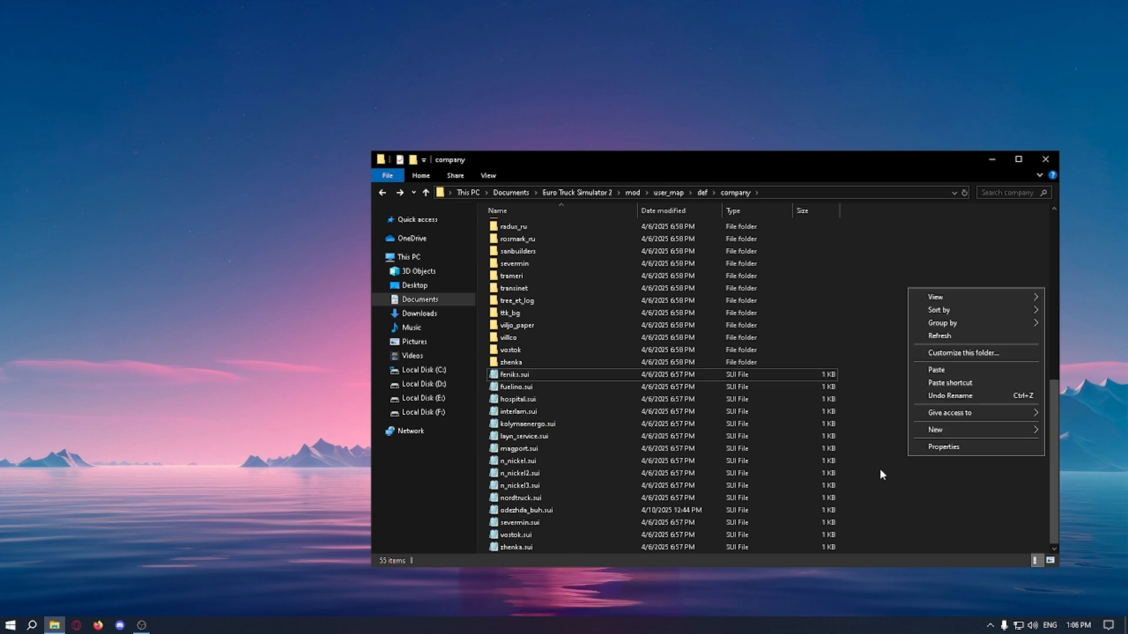
pyautogui.click(956, 367)
# Step: Rename the copy of feniks.sui as airport_otgr.sui
pyautogui.rightClick(543, 375)
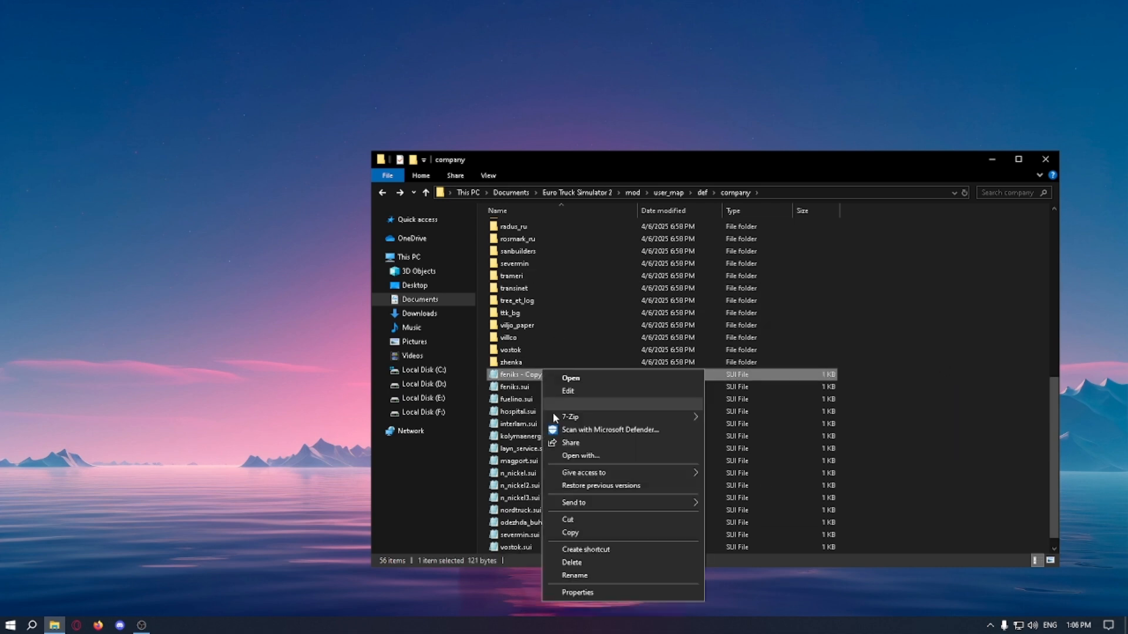
pyautogui.click(635, 578)
pyautogui.write('airport_otgr.sui')
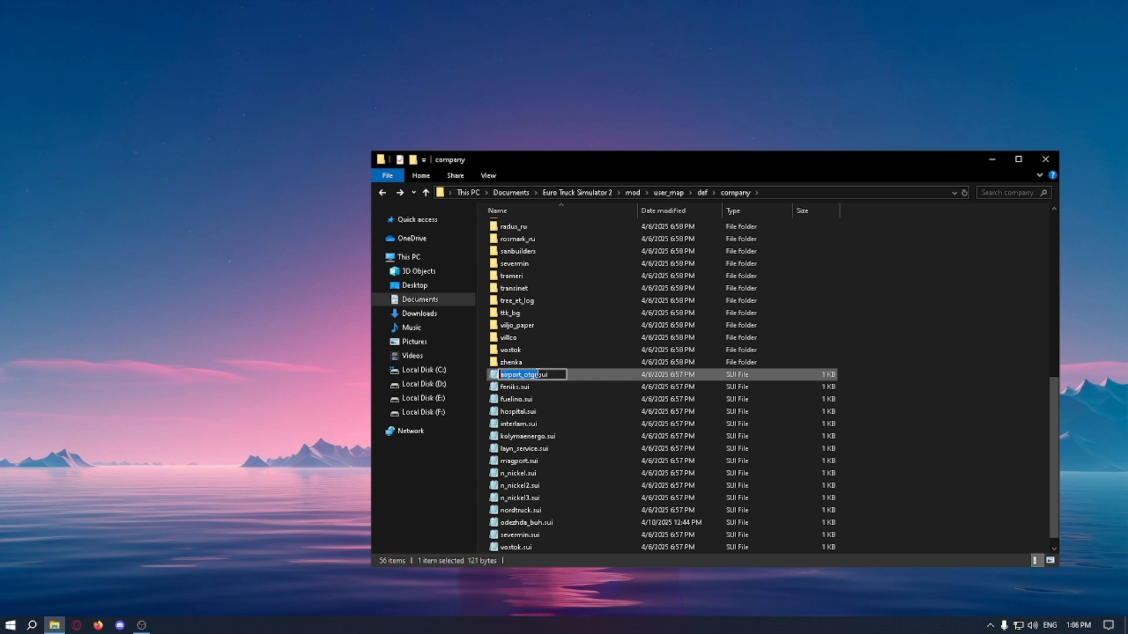
pyautogui.click(541, 375)
pyautogui.click(597, 398)
# Step: Open airport_otgr.sui and change its company_permanent entry to company.permanent.airport_otgr
pyautogui.doubleClick(569, 379)
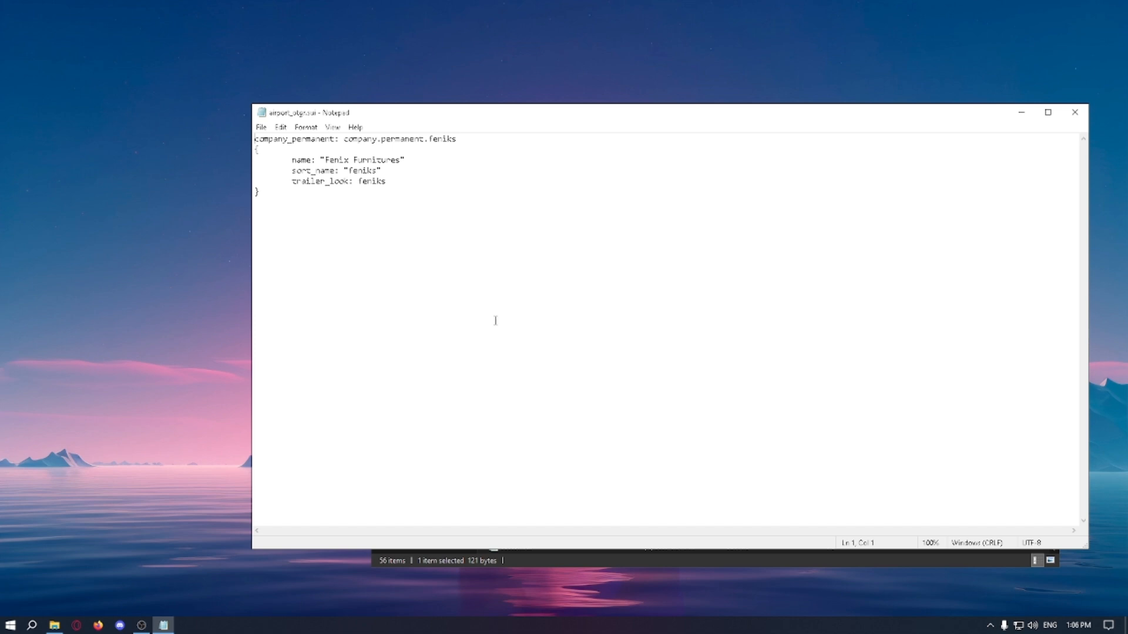
pyautogui.moveTo(457, 139); pyautogui.dragTo(428, 140)
pyautogui.write('airport_otg')
pyautogui.press('BackSpace')
pyautogui.press('BackSpace')
pyautogui.write('otg')
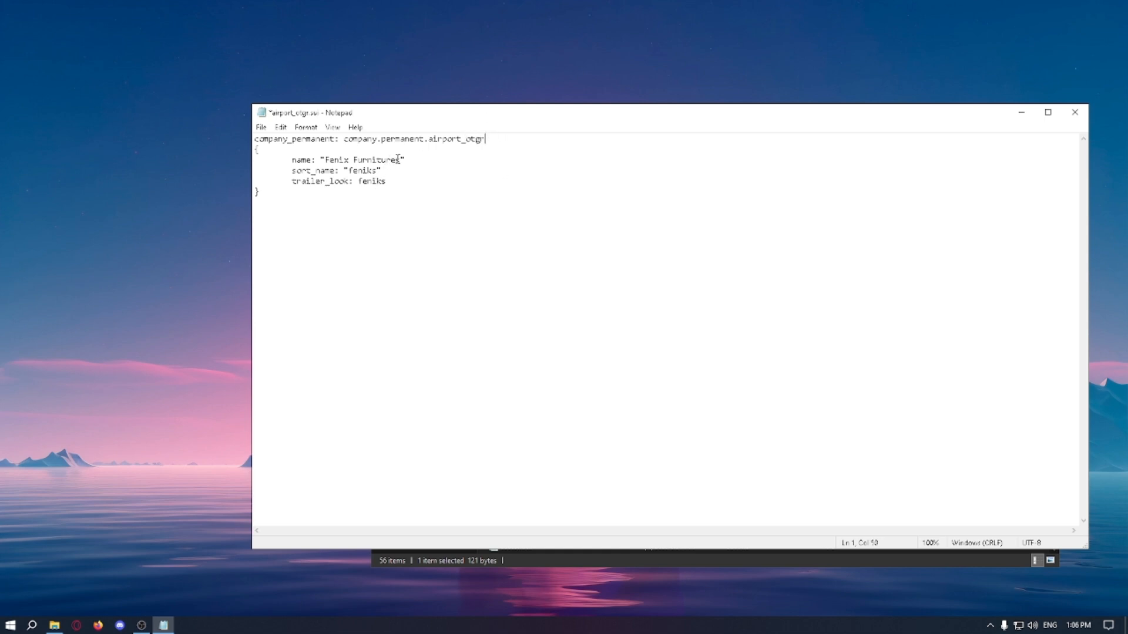
# Step: Change the company's display name in airport_otgr.sui to "Airport"
pyautogui.moveTo(397, 160); pyautogui.dragTo(325, 161)
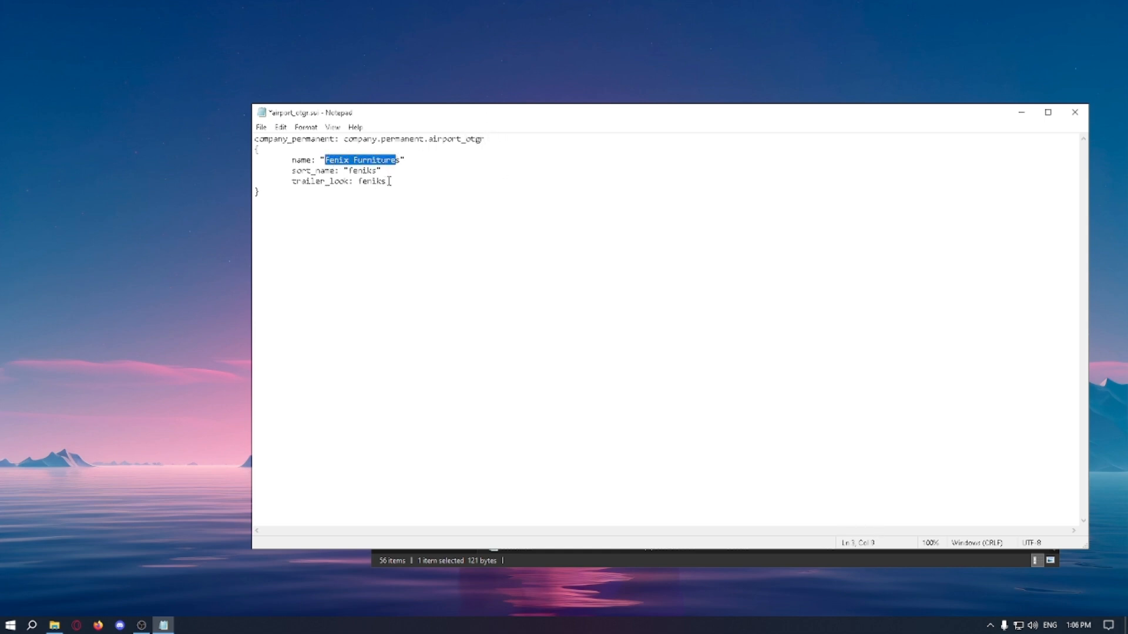
pyautogui.write('Air')
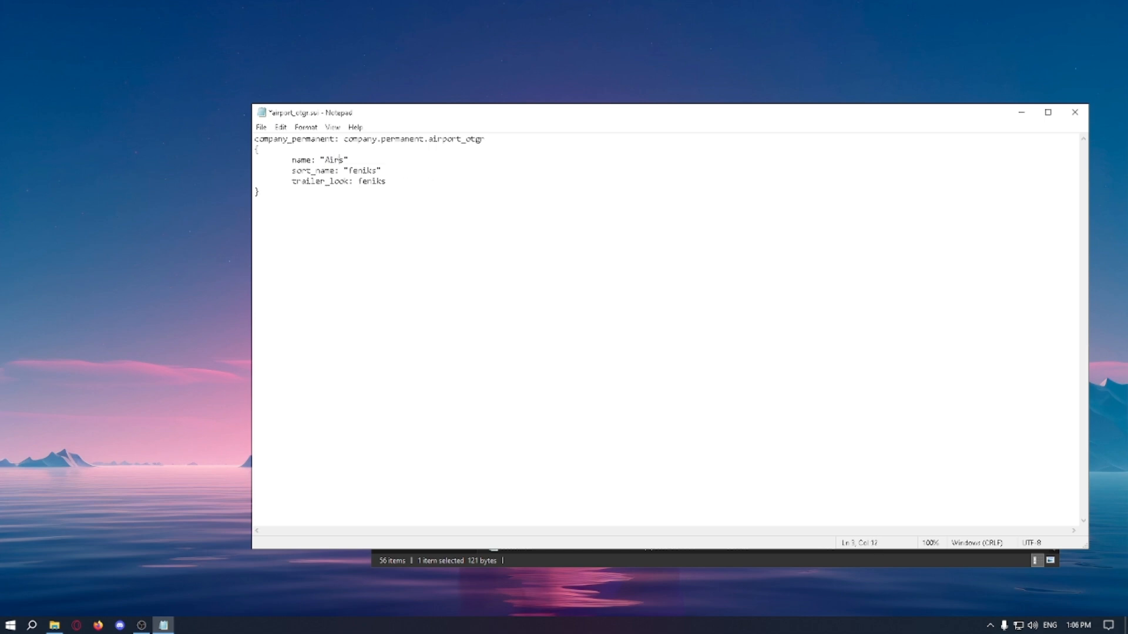
pyautogui.write('port')
# Step: Set both the sort_name and trailer_look entries to airport_otgr, and save the file
pyautogui.moveTo(485, 139); pyautogui.dragTo(429, 140)
pyautogui.hotkey('ctrl', 'c')
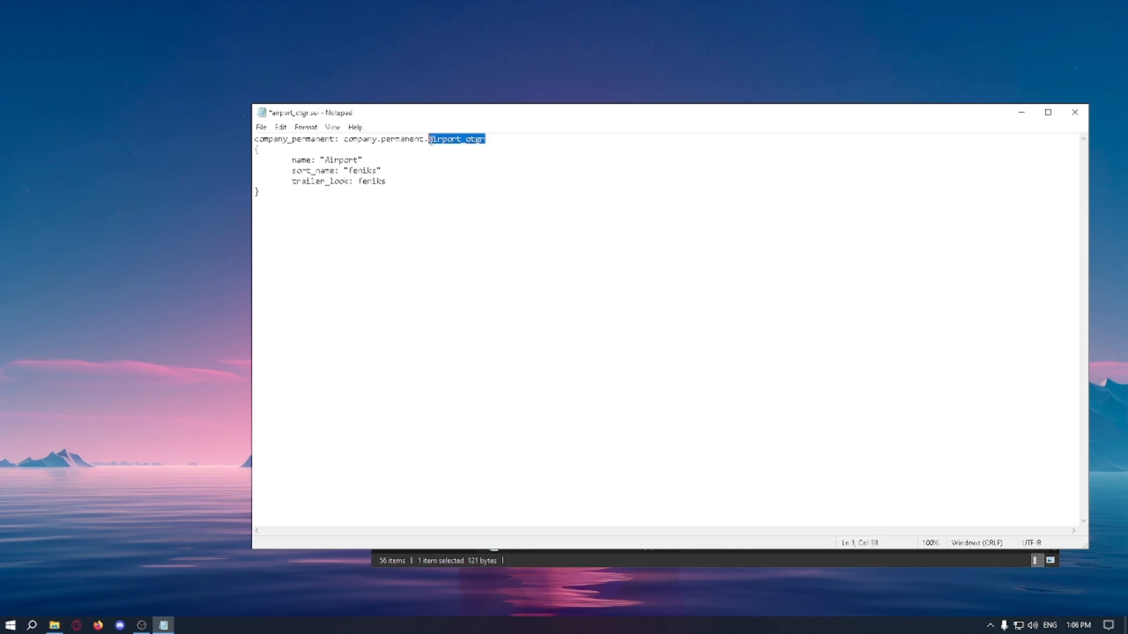
pyautogui.moveTo(379, 171); pyautogui.dragTo(359, 181)
pyautogui.hotkey('ctrl', 'v')
pyautogui.click(387, 182)
pyautogui.hotkey('ctrl', 'v')
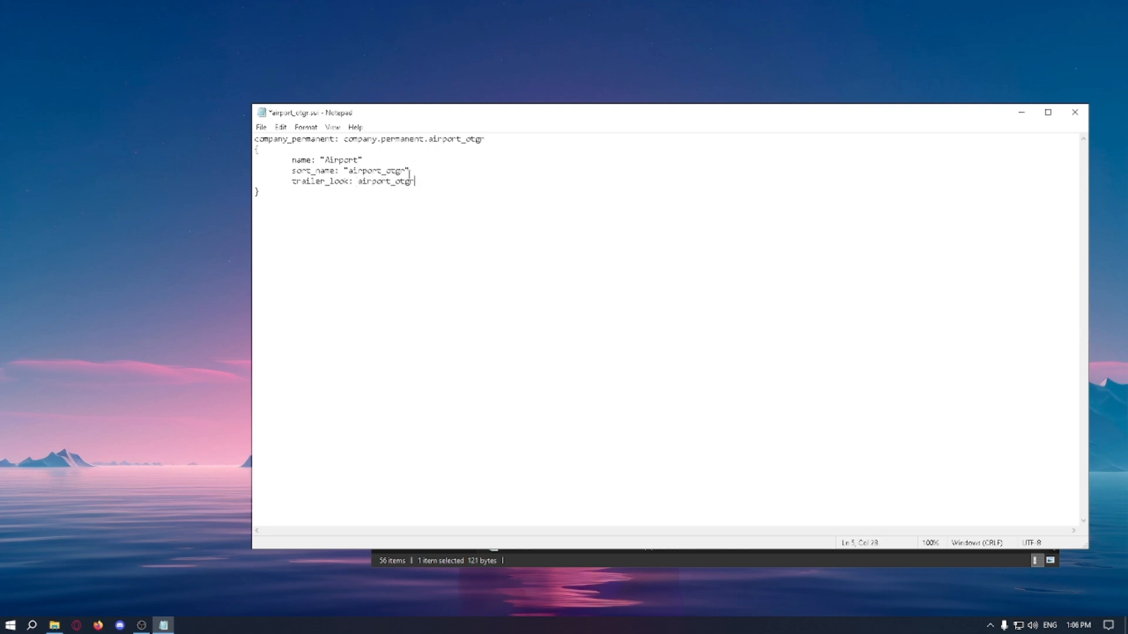
pyautogui.click(1074, 112)
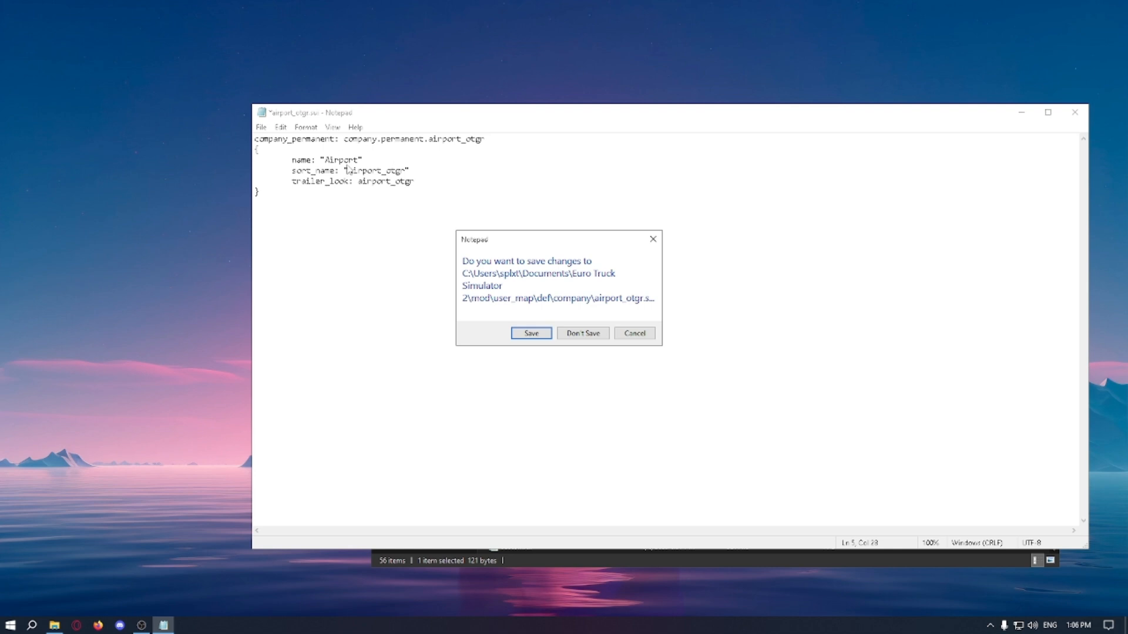
pyautogui.click(542, 334)
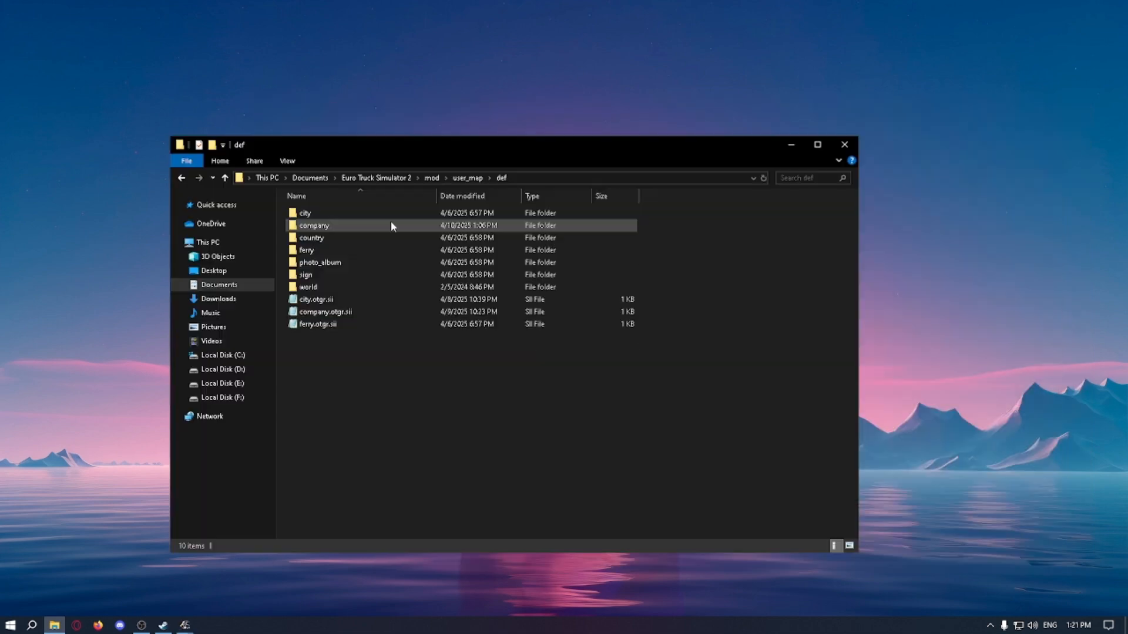
# Step: Check the airport_otgr entries in the company folder, and open company.otgr.sii from the def folder
pyautogui.doubleClick(391, 226)
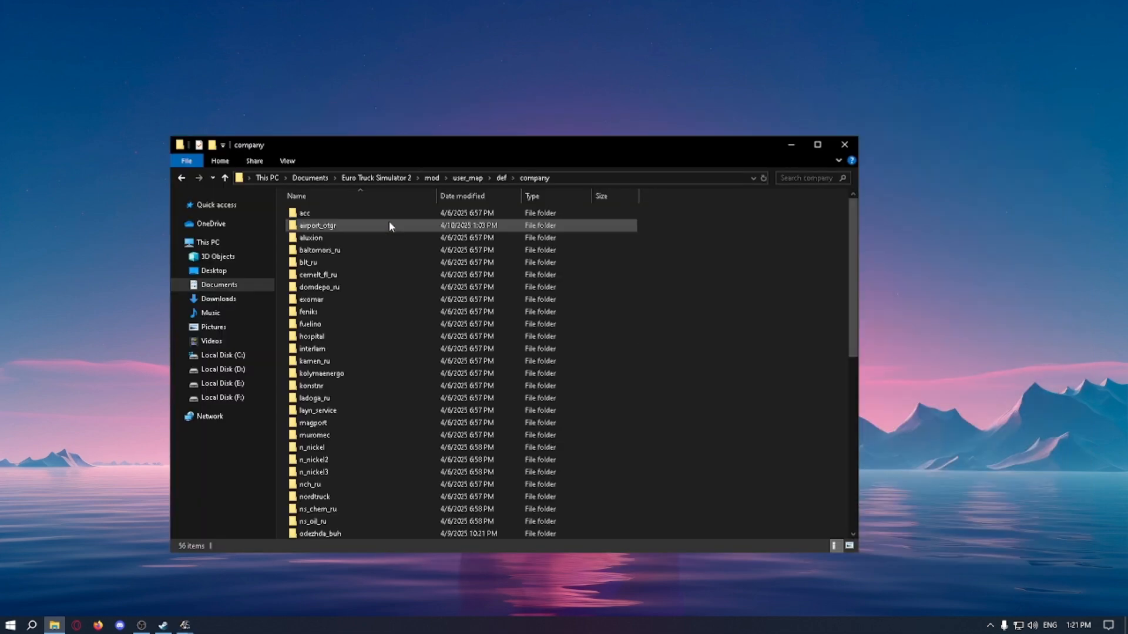
pyautogui.click(322, 226)
pyautogui.scroll(-10, 322, 229)
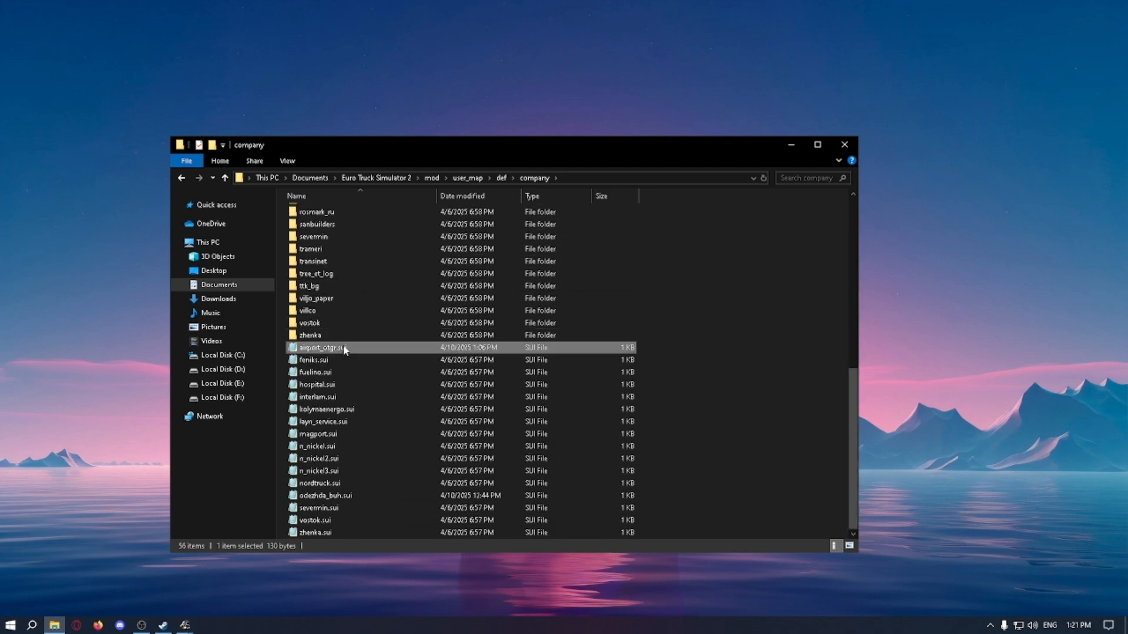
pyautogui.press('BackSpace')
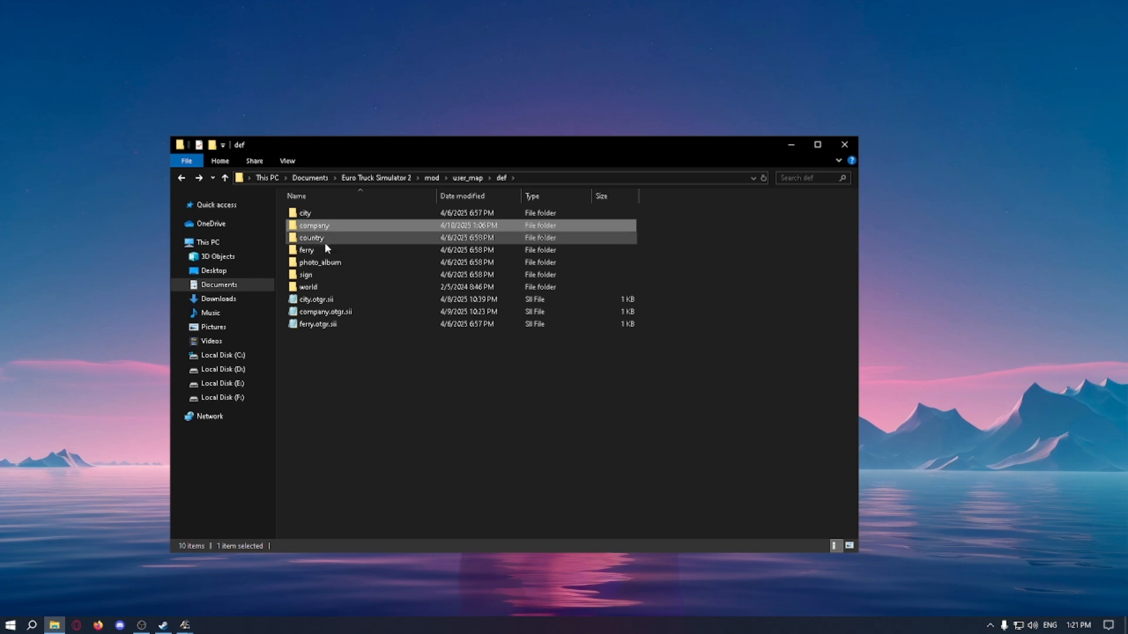
pyautogui.click(314, 316)
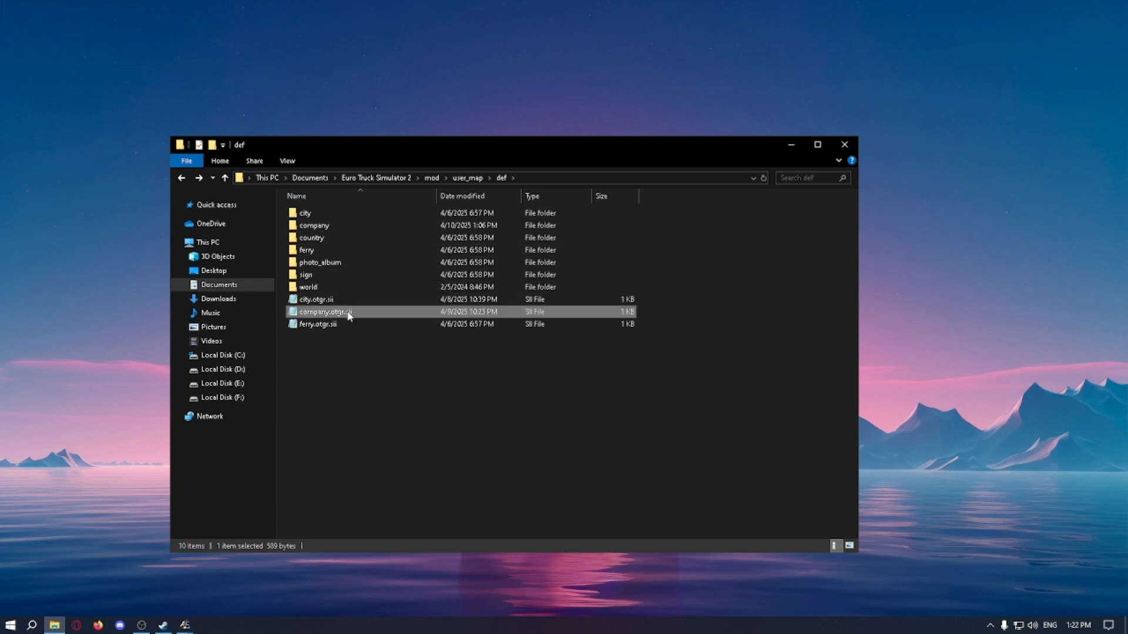
pyautogui.click(340, 313)
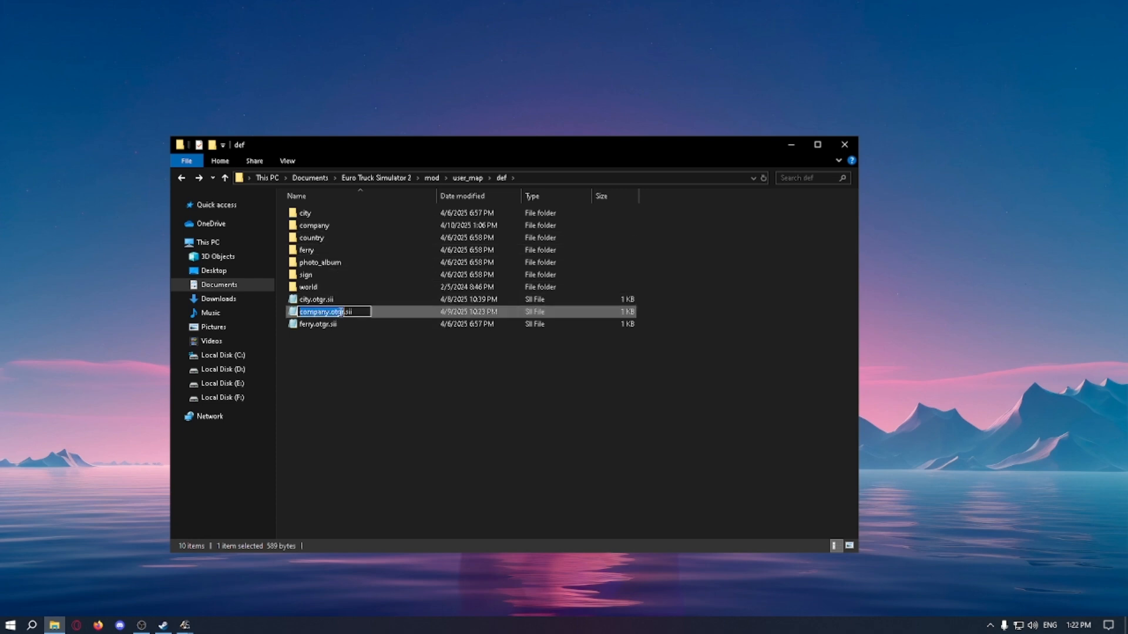
pyautogui.click(352, 311)
pyautogui.click(377, 332)
pyautogui.doubleClick(361, 314)
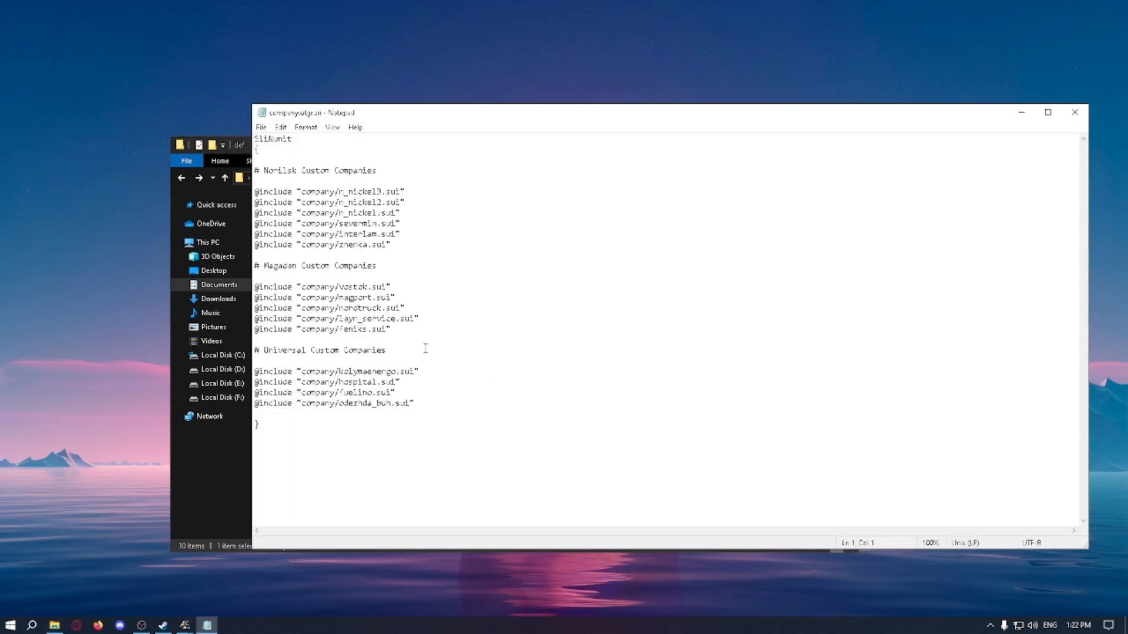
# Step: Duplicate the company/feniks.sui include line at the end of the Magadan Custom Companies section
pyautogui.moveTo(400, 330); pyautogui.dragTo(269, 329)
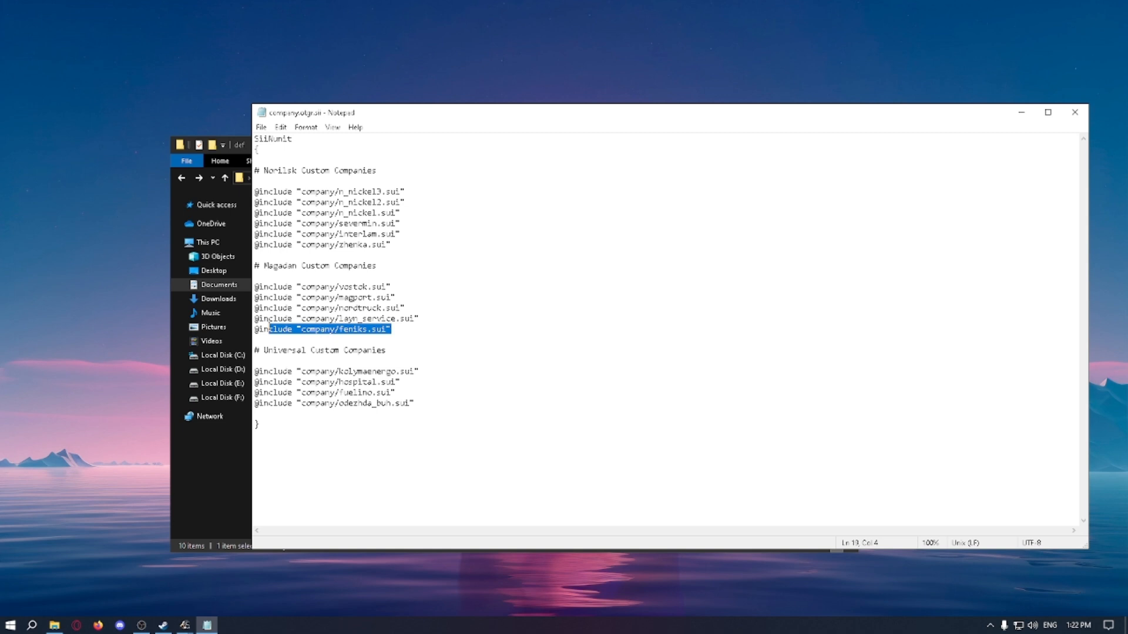
pyautogui.moveTo(391, 330); pyautogui.dragTo(254, 328)
pyautogui.hotkey('ctrl', 'c')
pyautogui.click(403, 328)
pyautogui.press('Return')
pyautogui.hotkey('ctrl', 'v')
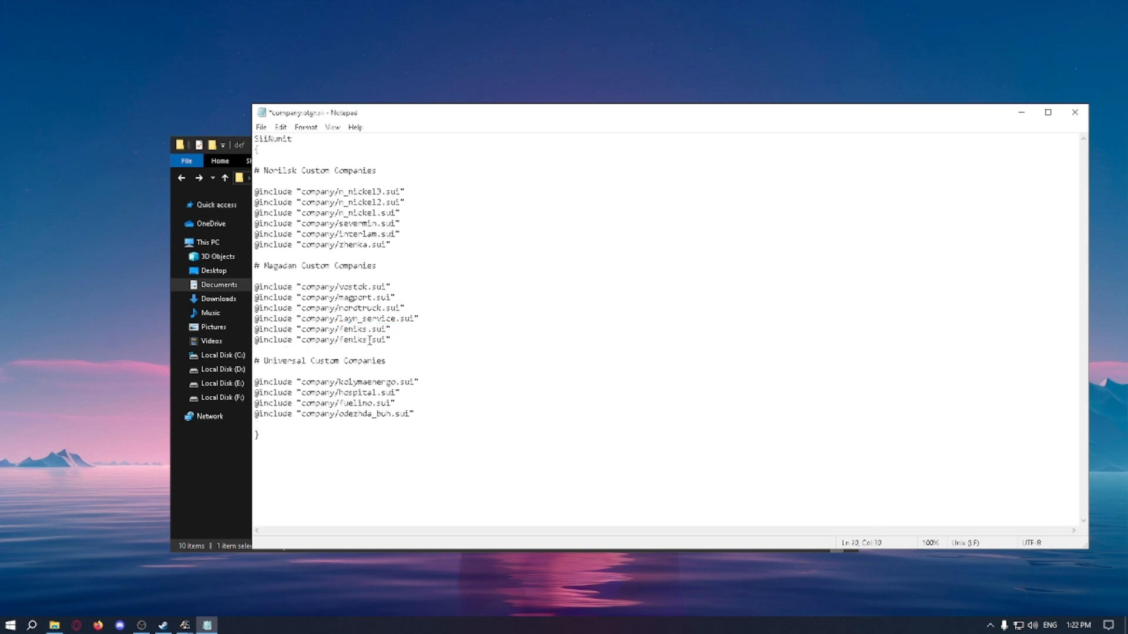
# Step: Change the duplicated include line's path to company/airport_otgr.sui, and save company.otgr.sii
pyautogui.moveTo(368, 341); pyautogui.dragTo(340, 342)
pyautogui.moveTo(256, 341); pyautogui.dragTo(367, 343)
pyautogui.click(343, 341)
pyautogui.moveTo(368, 342); pyautogui.dragTo(342, 344)
pyautogui.write('airport_otgr')
pyautogui.moveTo(403, 340); pyautogui.dragTo(419, 341)
pyautogui.click(419, 340)
pyautogui.hotkey('shift', 'Left')
pyautogui.click(1074, 113)
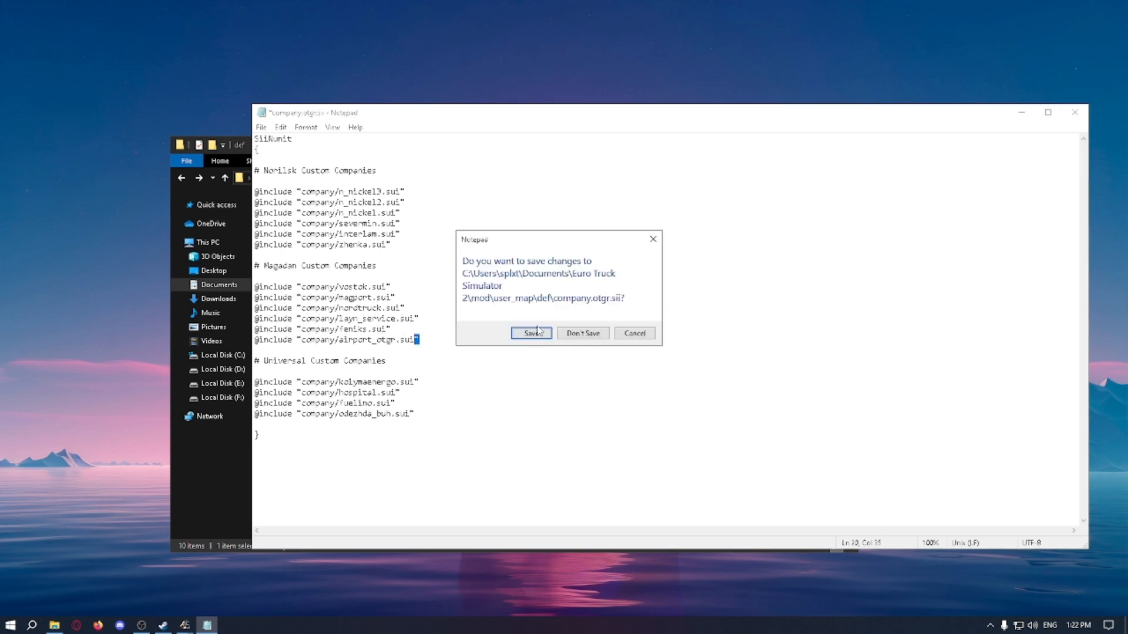
pyautogui.click(531, 333)
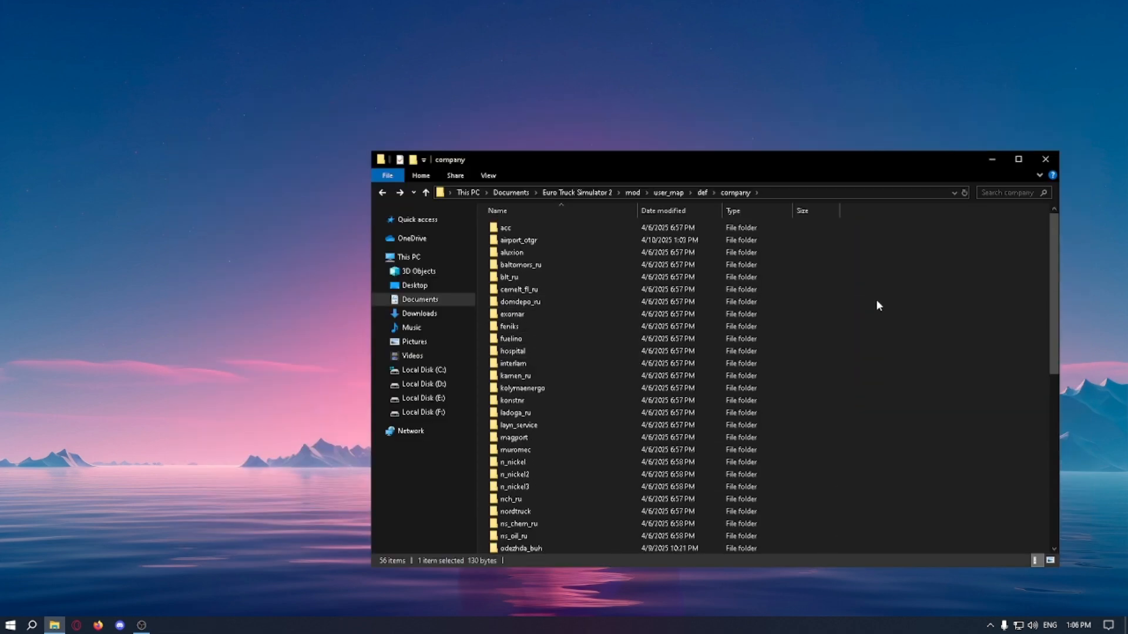
# Step: Go up to the mod folder and open the material folder inside assets
pyautogui.press('BackSpace')
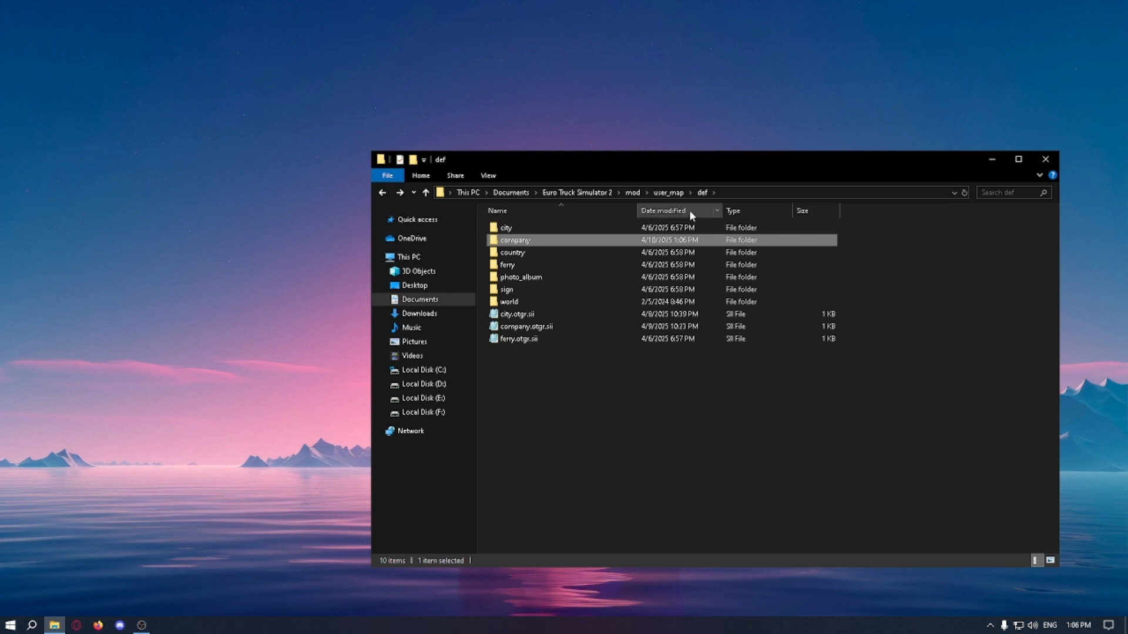
pyautogui.press('BackSpace')
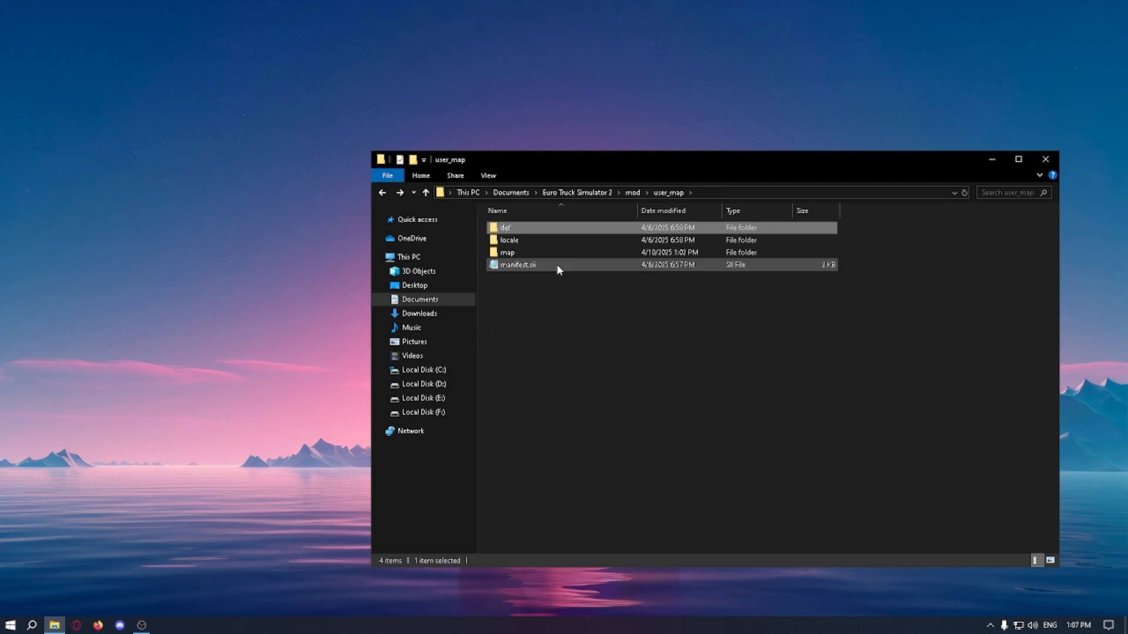
pyautogui.press('BackSpace')
pyautogui.doubleClick(523, 228)
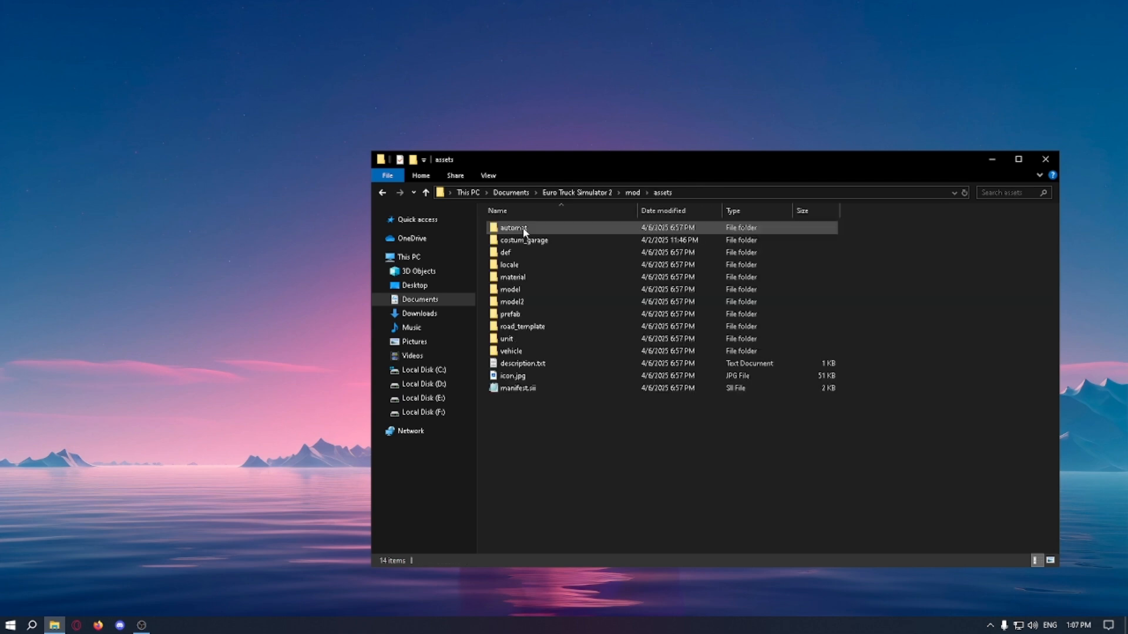
pyautogui.doubleClick(530, 277)
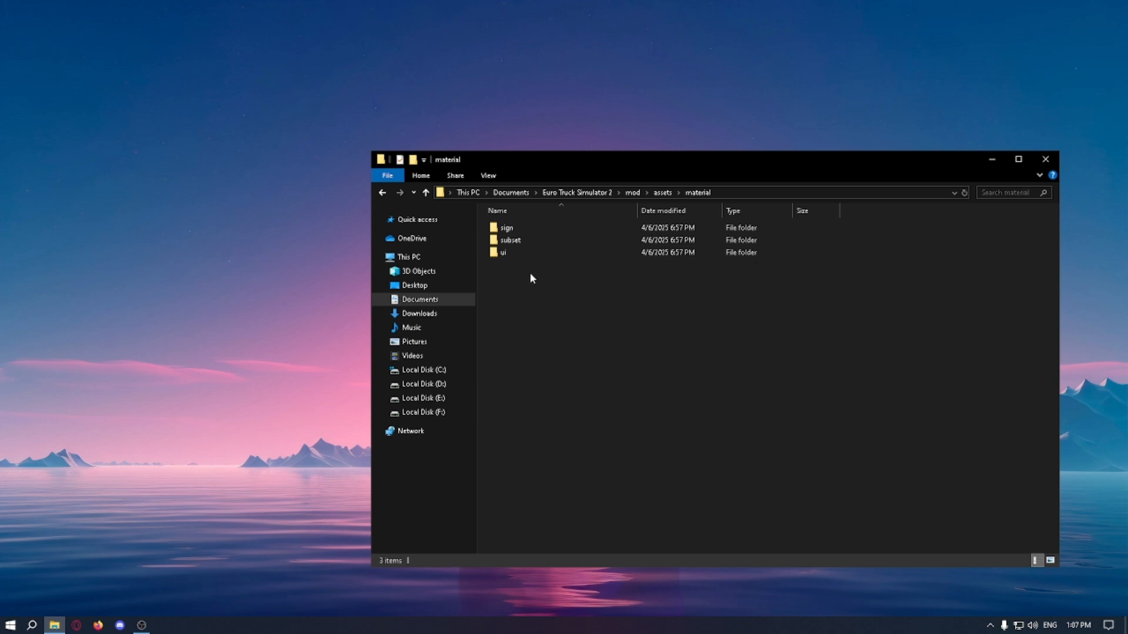
pyautogui.doubleClick(520, 240)
pyautogui.press('BackSpace')
pyautogui.press('BackSpace')
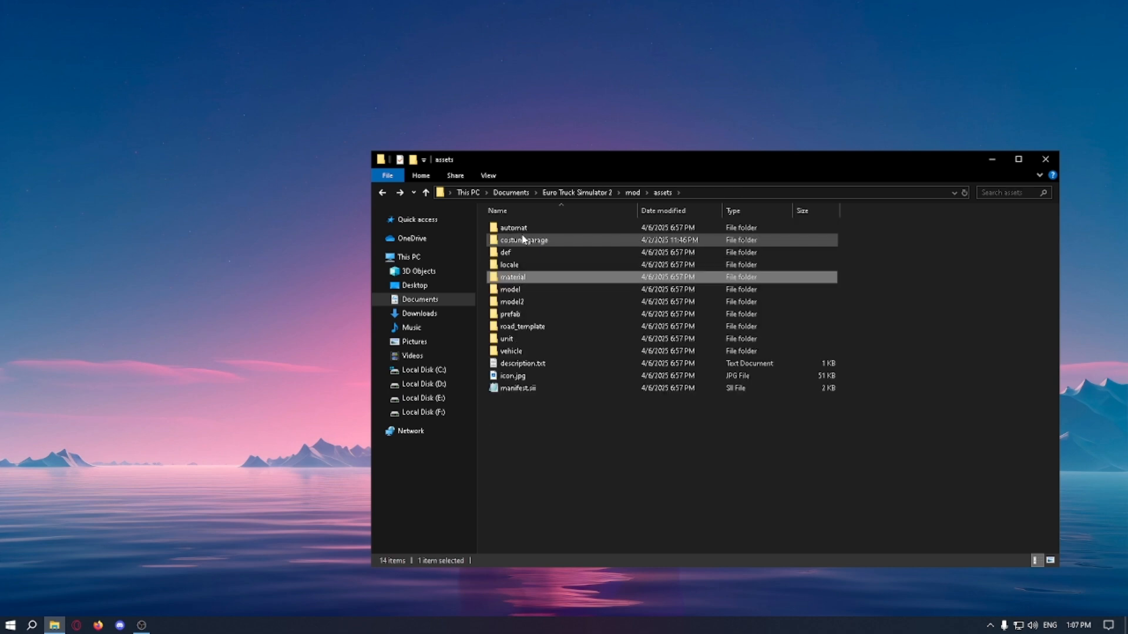
pyautogui.press('BackSpace')
pyautogui.doubleClick(513, 229)
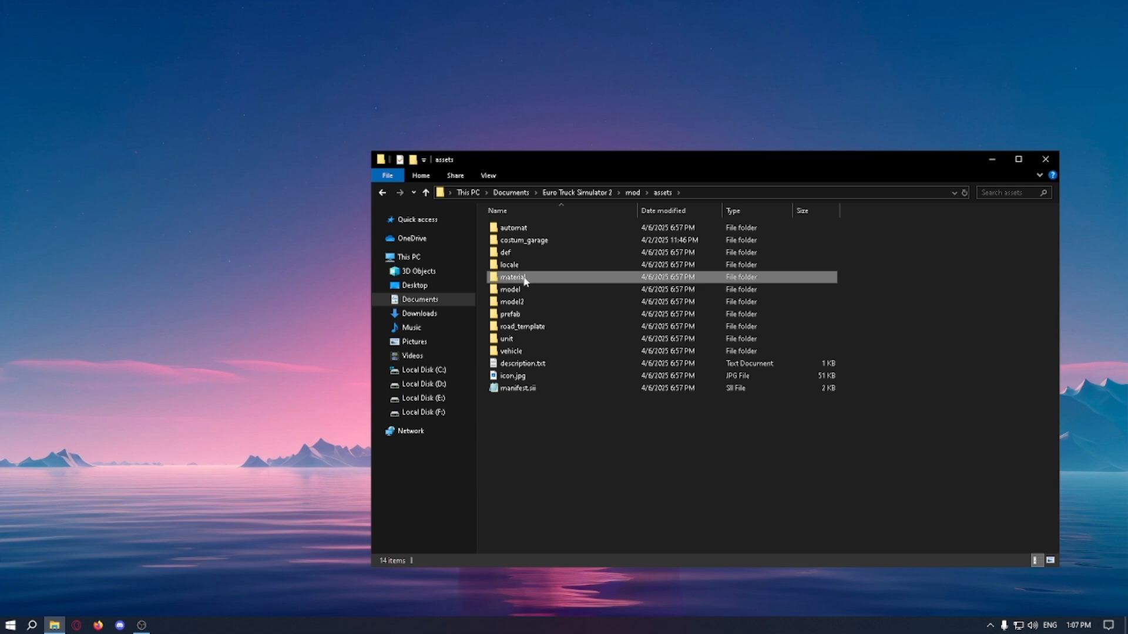
pyautogui.doubleClick(508, 279)
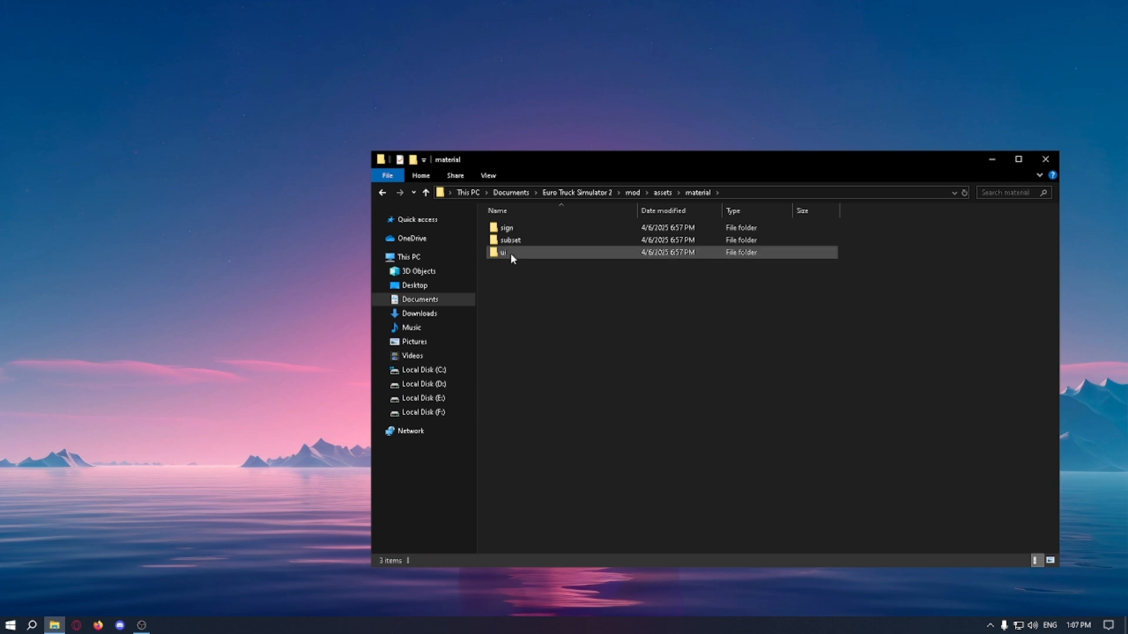
# Step: Open the small company logo folder at ui/company/small within the material folder
pyautogui.doubleClick(504, 255)
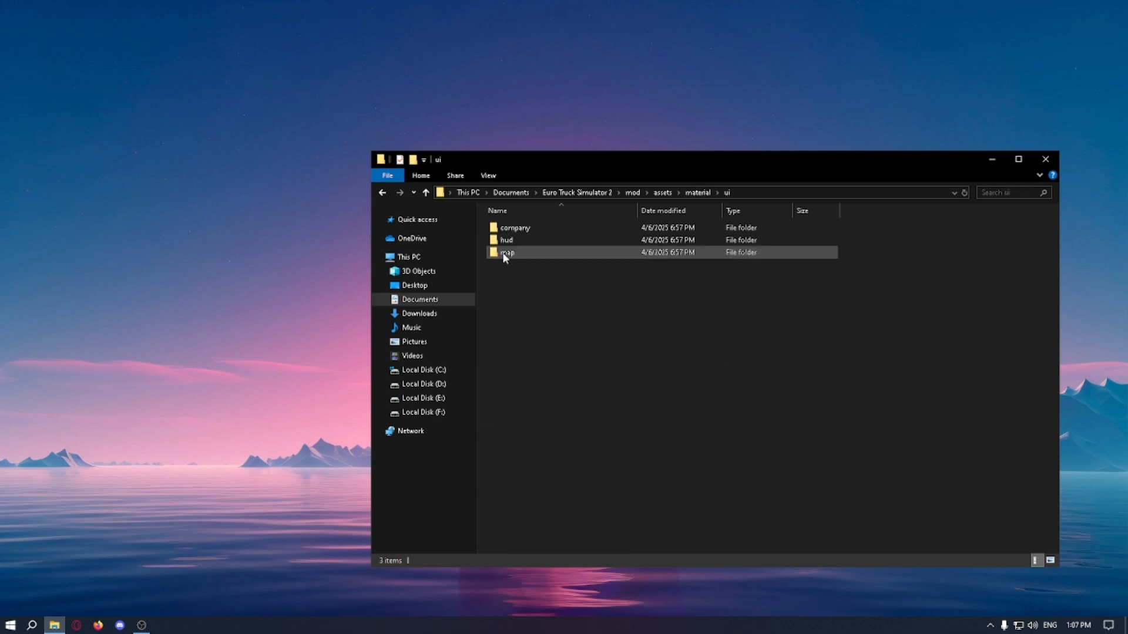
pyautogui.click(524, 229)
pyautogui.doubleClick(524, 229)
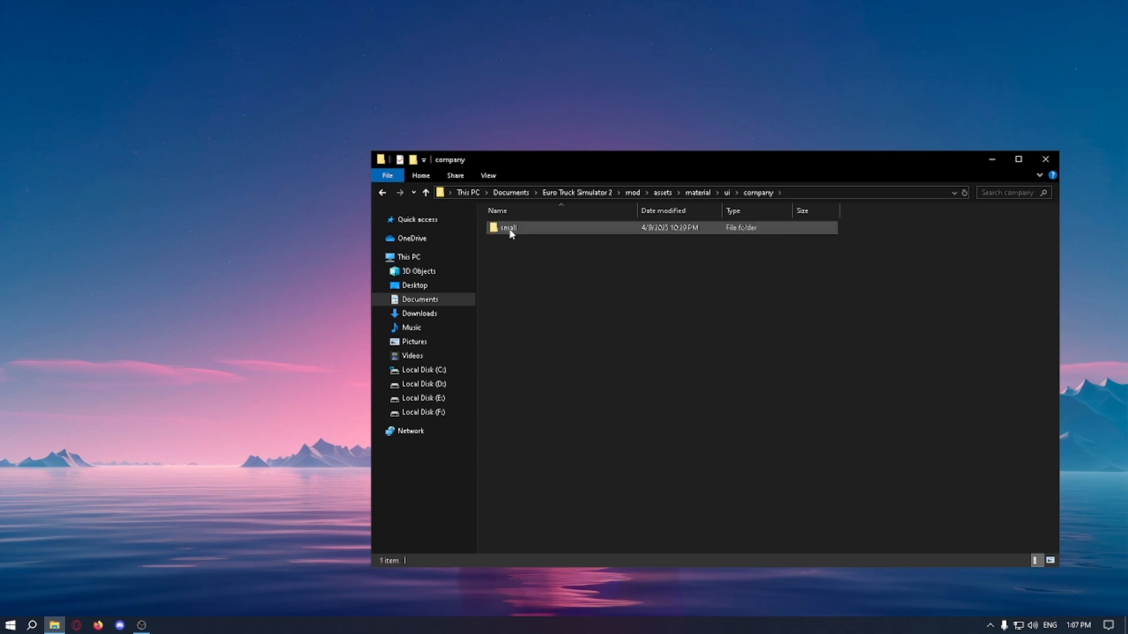
pyautogui.doubleClick(510, 228)
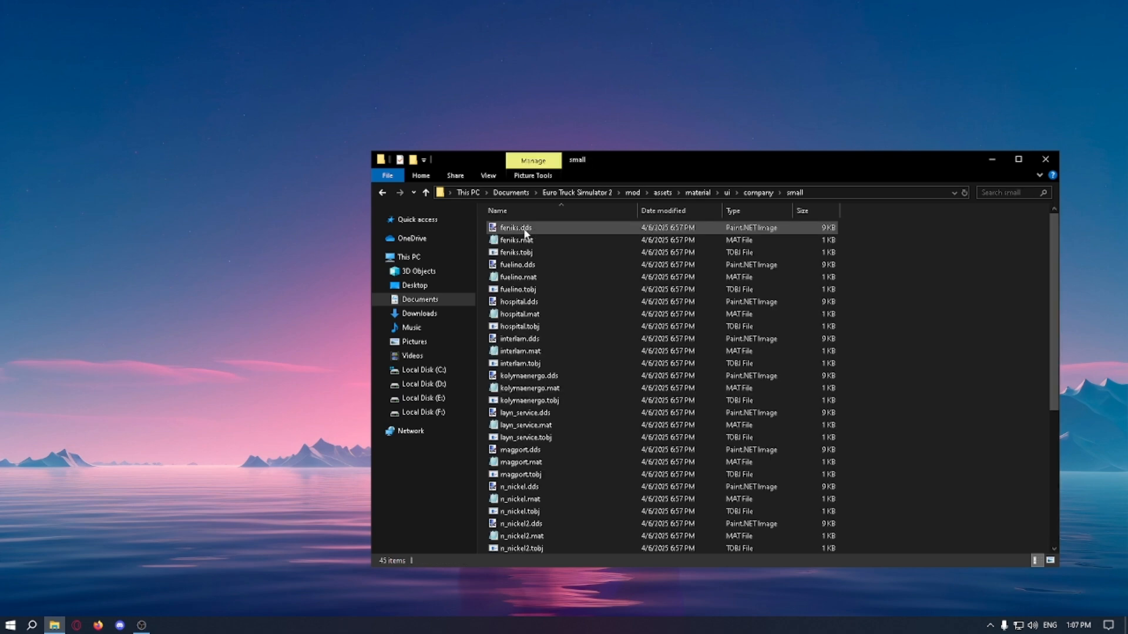
# Step: Examine the feniks .dds, .mat and .tobj files, viewing the feniks.dds logo in Paint.NET and closing it
pyautogui.click(534, 230)
pyautogui.keyDown('shift'); pyautogui.click(519, 254); pyautogui.keyUp('shift')
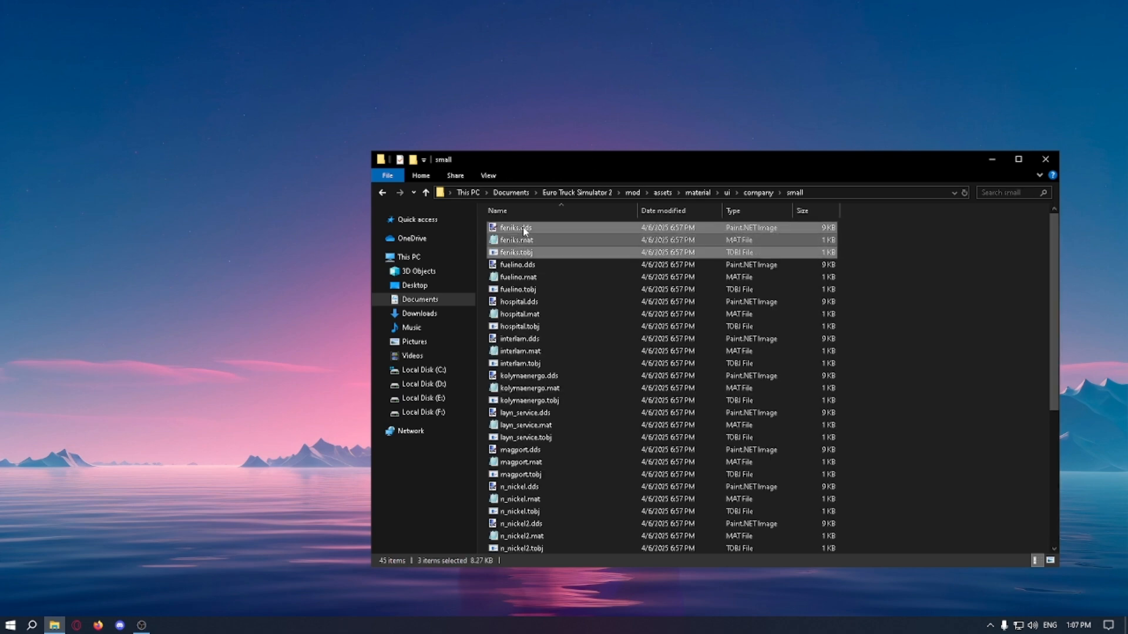
pyautogui.click(526, 229)
pyautogui.click(528, 240)
pyautogui.click(533, 252)
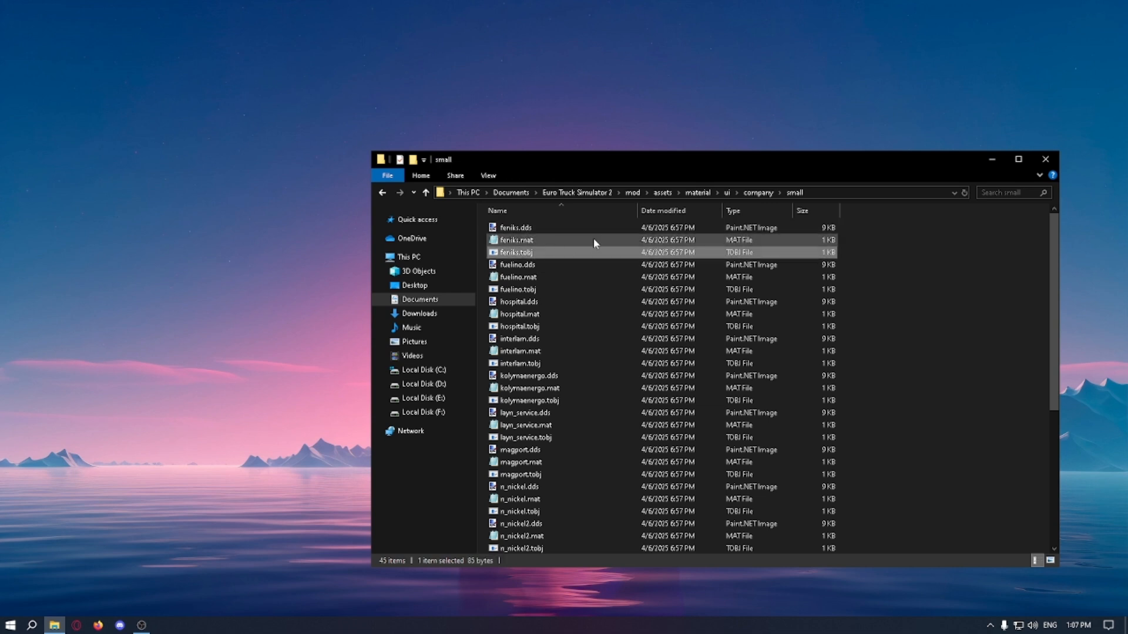
pyautogui.keyDown('shift'); pyautogui.click(516, 228); pyautogui.keyUp('shift')
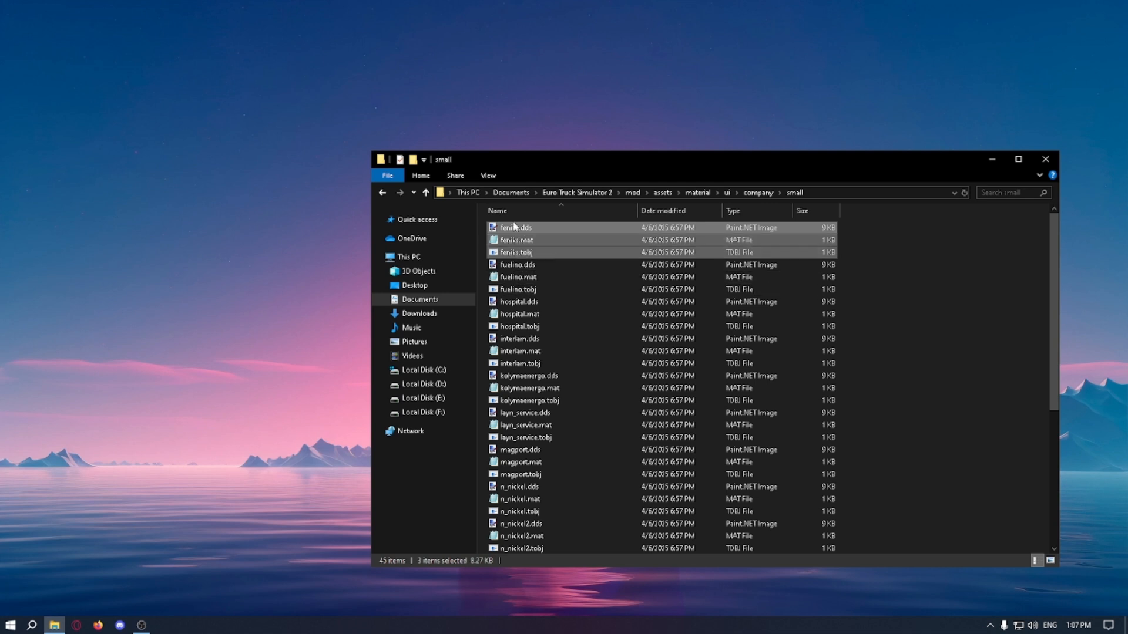
pyautogui.click(525, 231)
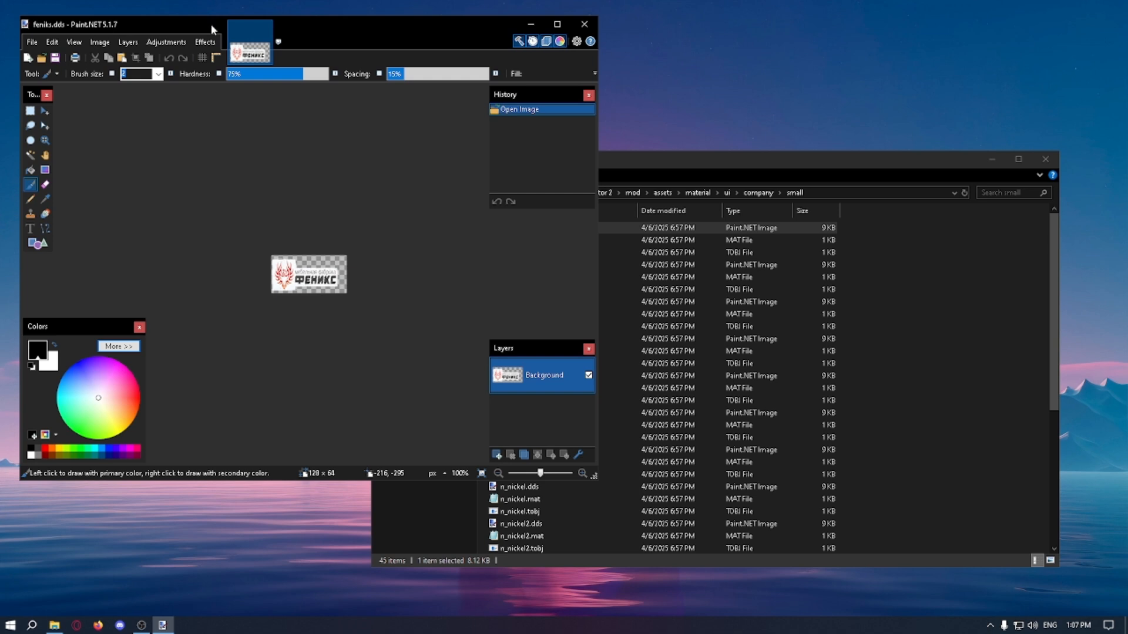
pyautogui.click(590, 27)
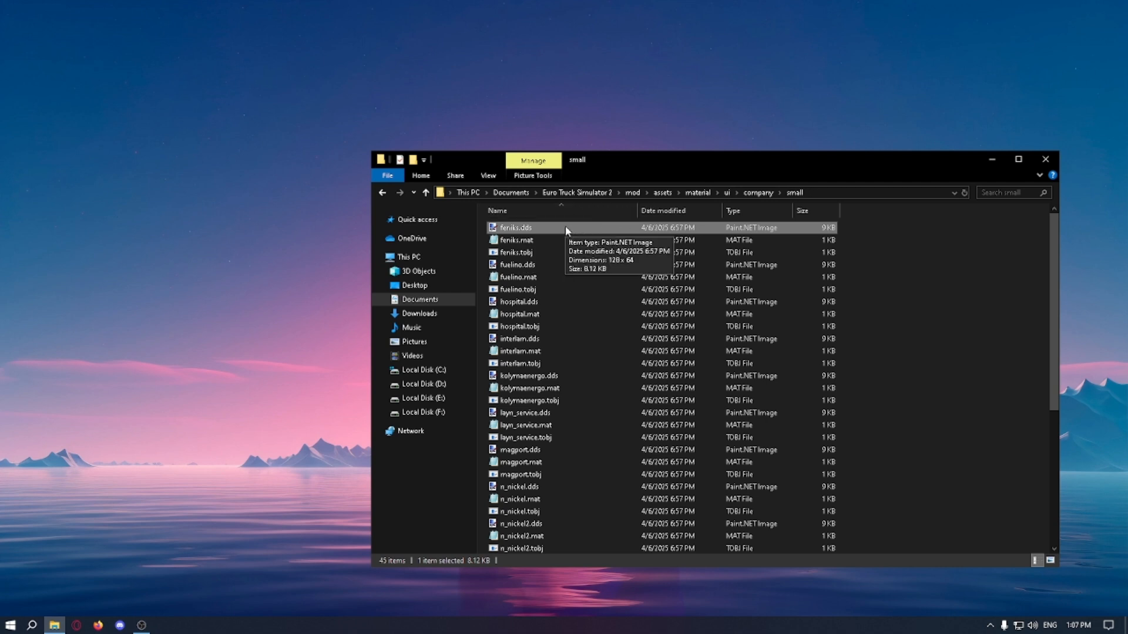
# Step: Duplicate the feniks .dds, .mat and .tobj files within the small folder
pyautogui.keyDown('shift'); pyautogui.click(541, 250); pyautogui.keyUp('shift')
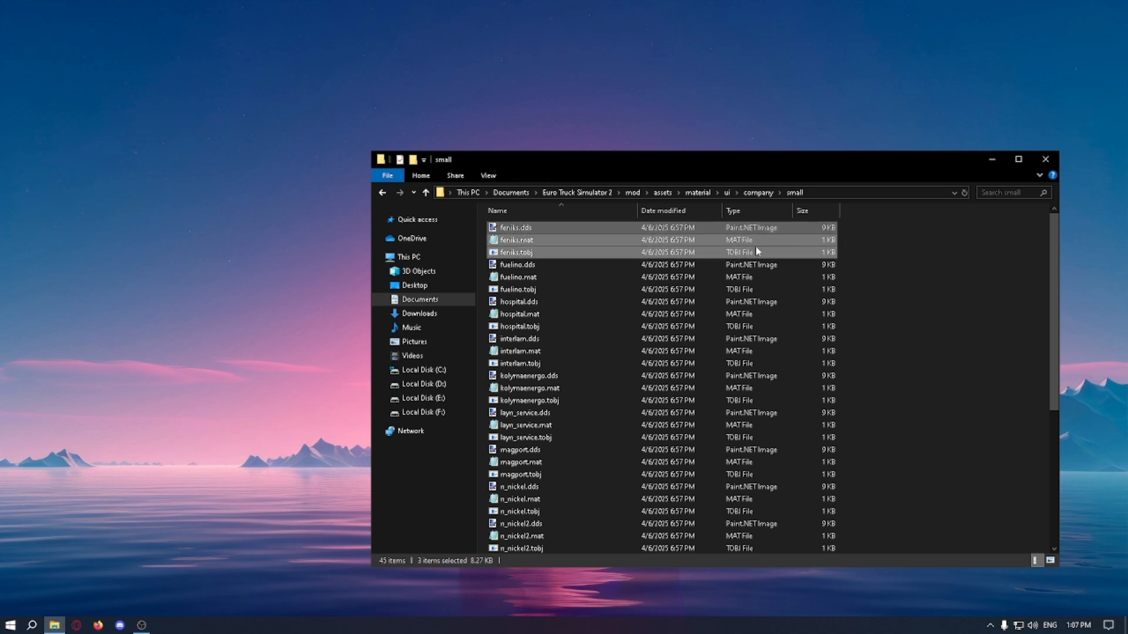
pyautogui.click(867, 261)
pyautogui.hotkey('ctrl', 'v')
pyautogui.rightClick(553, 264)
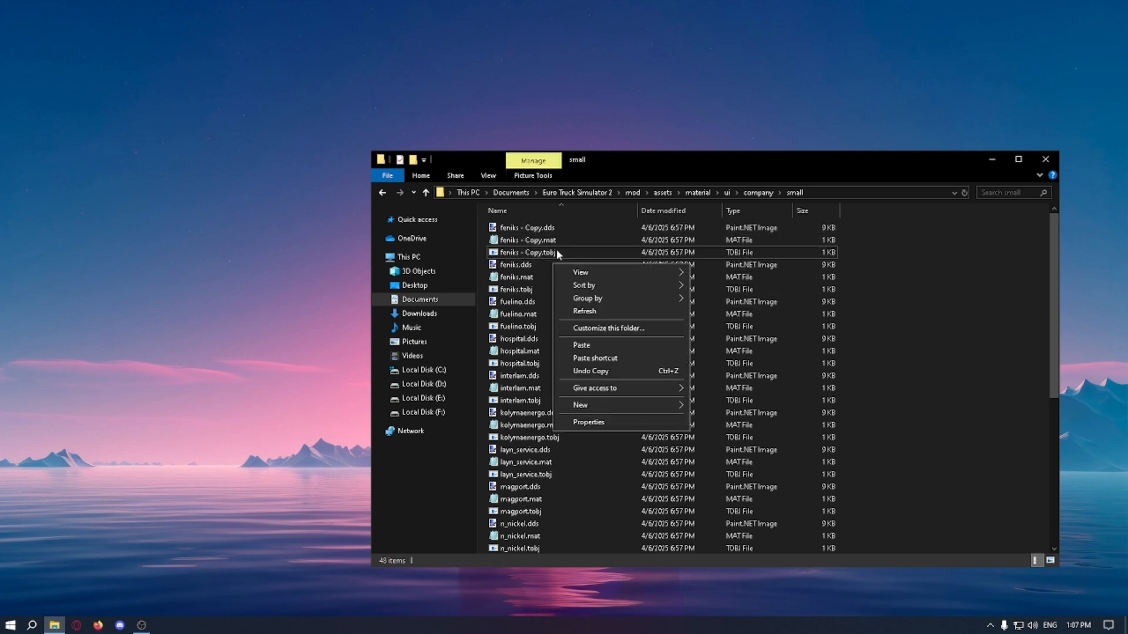
# Step: Rename the three copied feniks files to airport_otgr, keeping their extensions
pyautogui.click(555, 248)
pyautogui.keyDown('shift'); pyautogui.click(541, 228); pyautogui.keyUp('shift')
pyautogui.rightClick(548, 238)
pyautogui.click(583, 379)
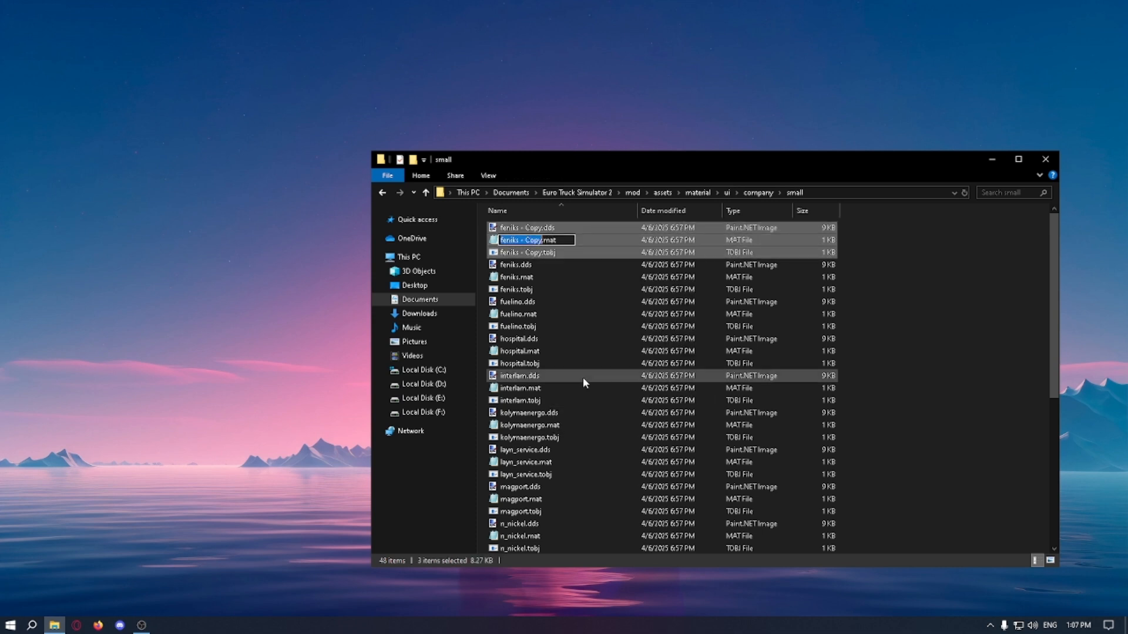
pyautogui.write('airport_otgr')
pyautogui.press('Return')
pyautogui.click(553, 252)
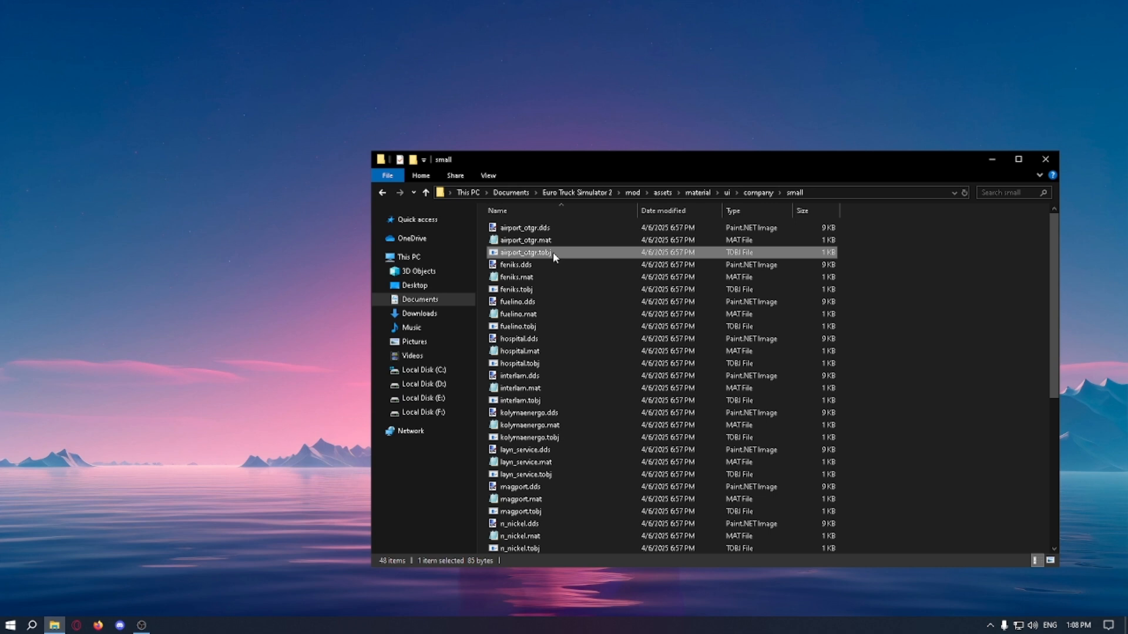
pyautogui.click(551, 252)
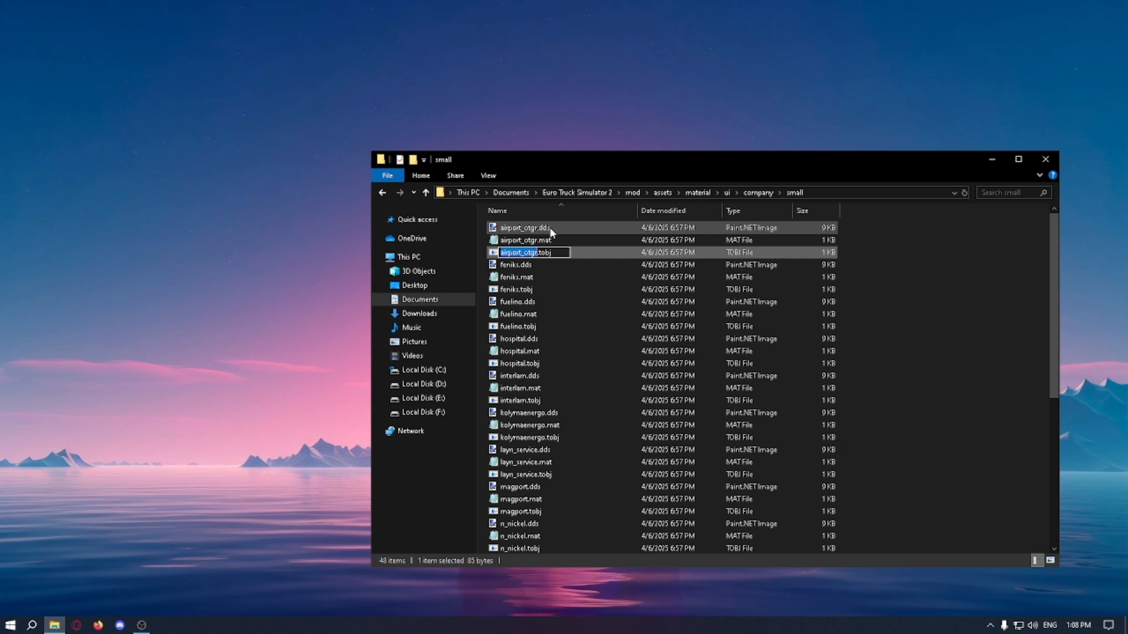
pyautogui.click(551, 229)
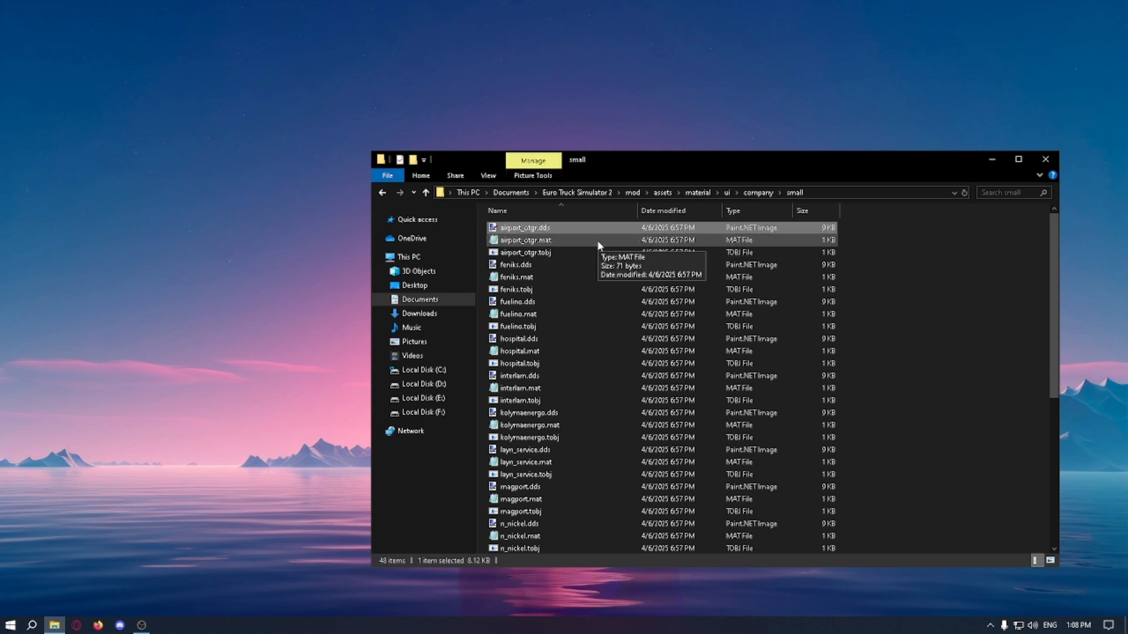
# Step: Open airport_otgr.mat without future security prompts, change its texture entry to airport_otgr.tobj, and save the file
pyautogui.doubleClick(600, 245)
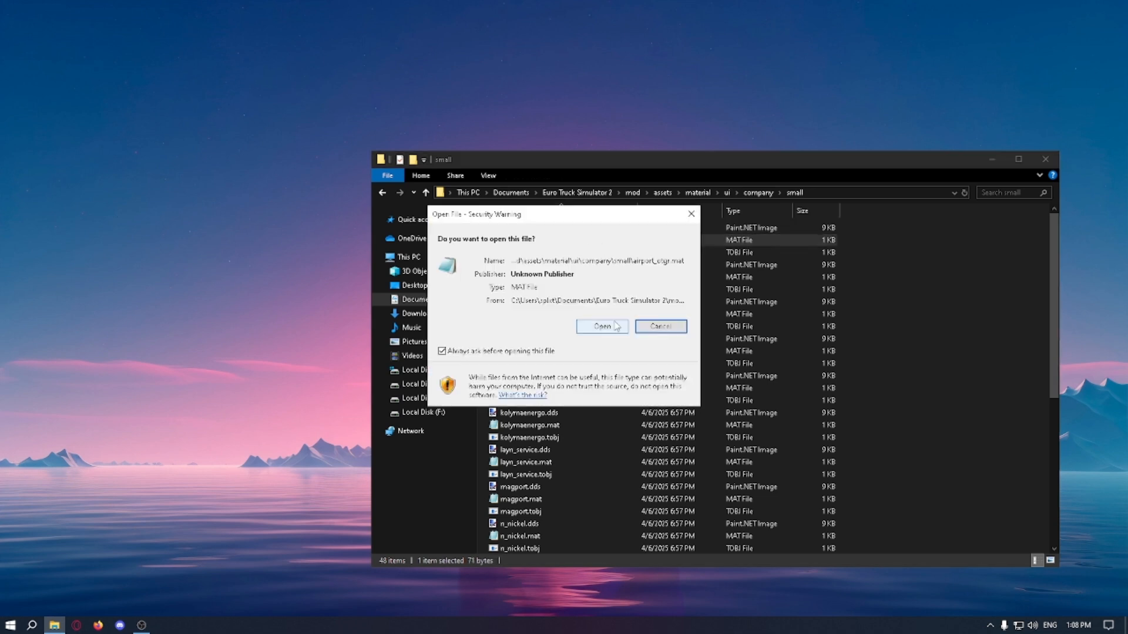
pyautogui.click(536, 350)
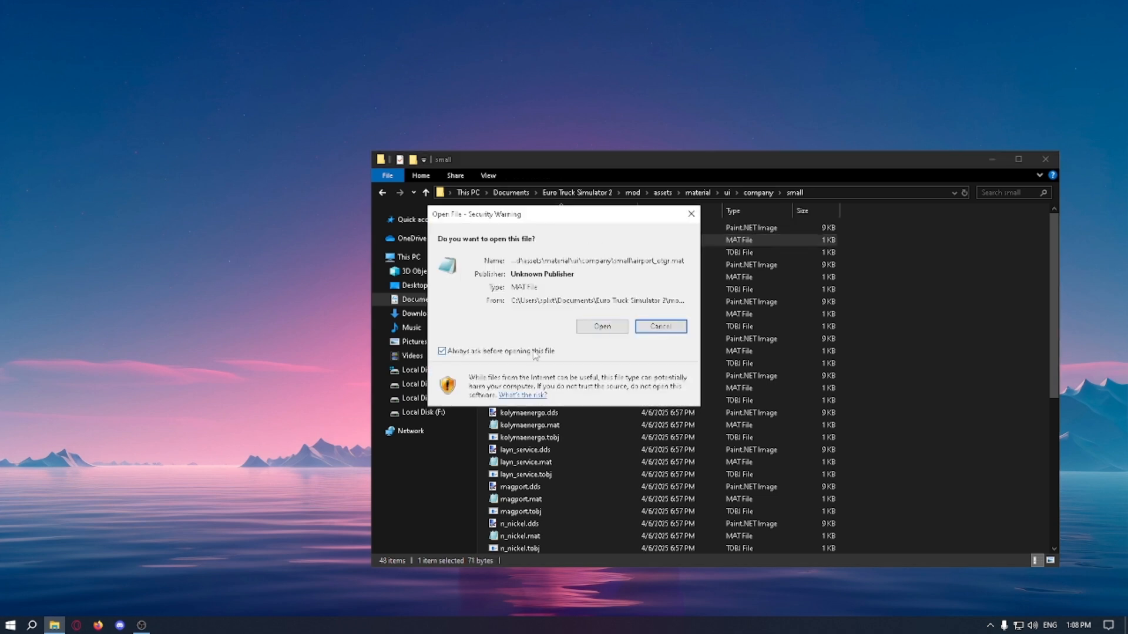
pyautogui.click(602, 328)
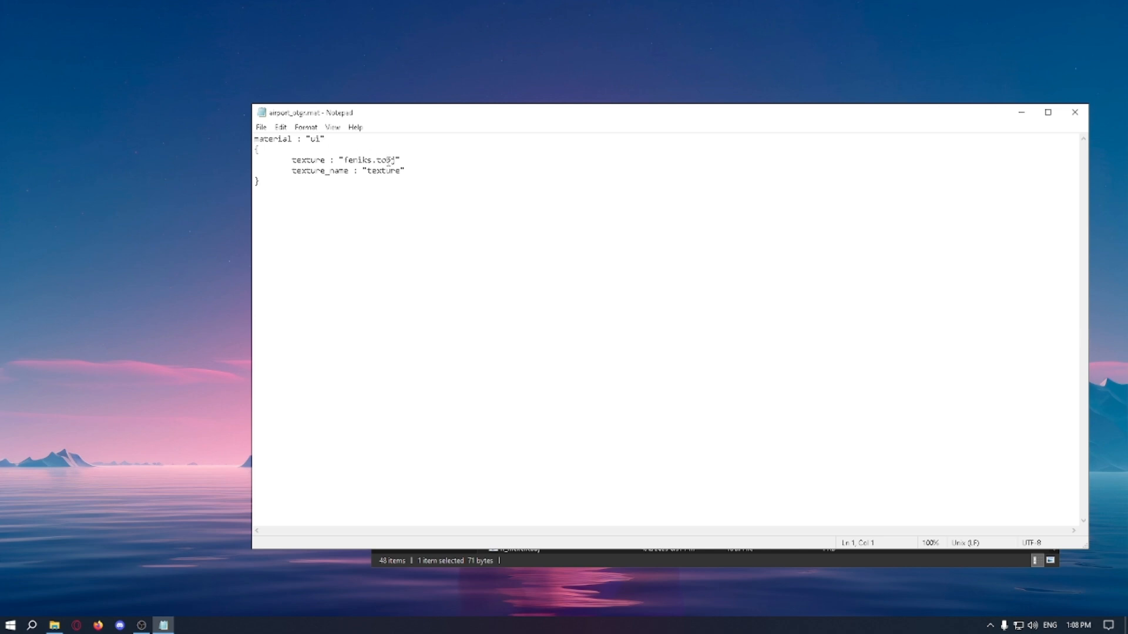
pyautogui.write('airport_otgr')
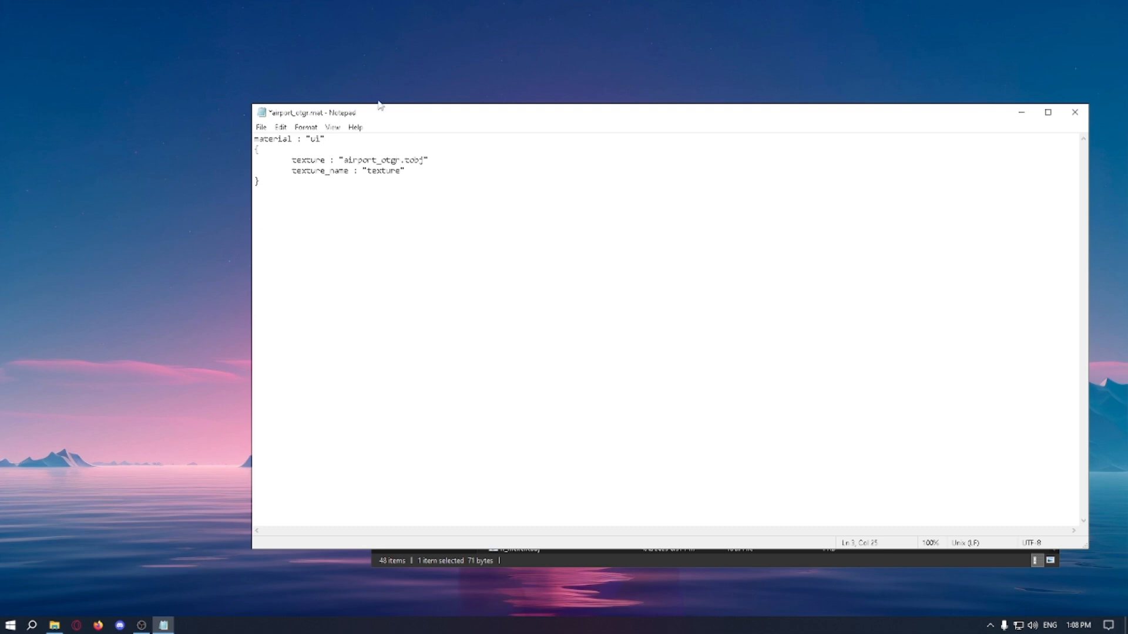
pyautogui.click(1075, 112)
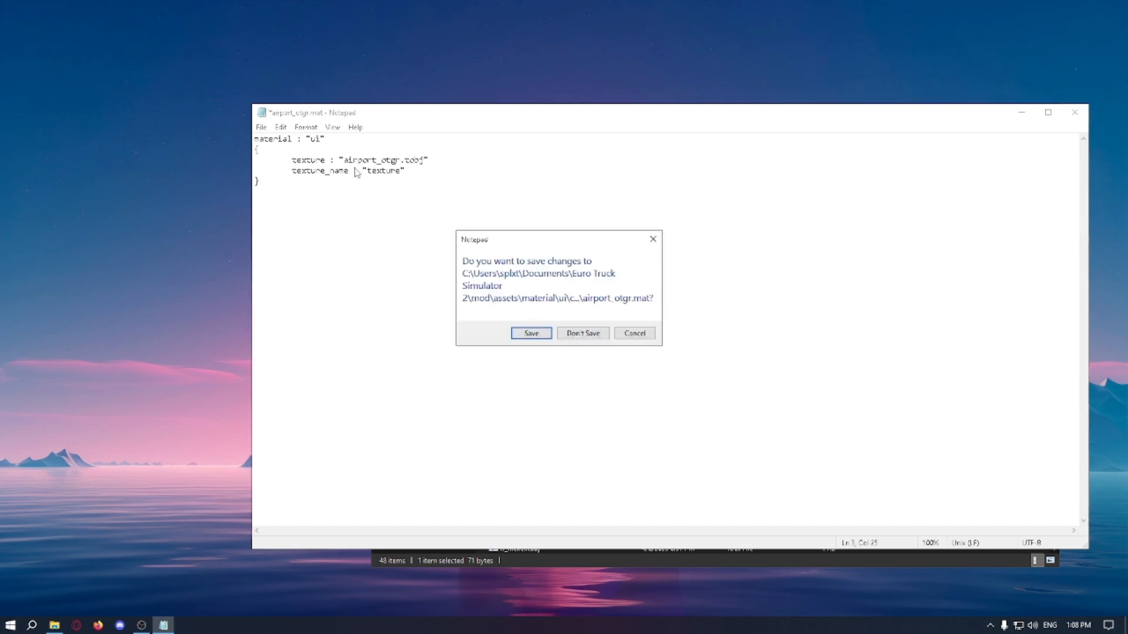
pyautogui.click(540, 334)
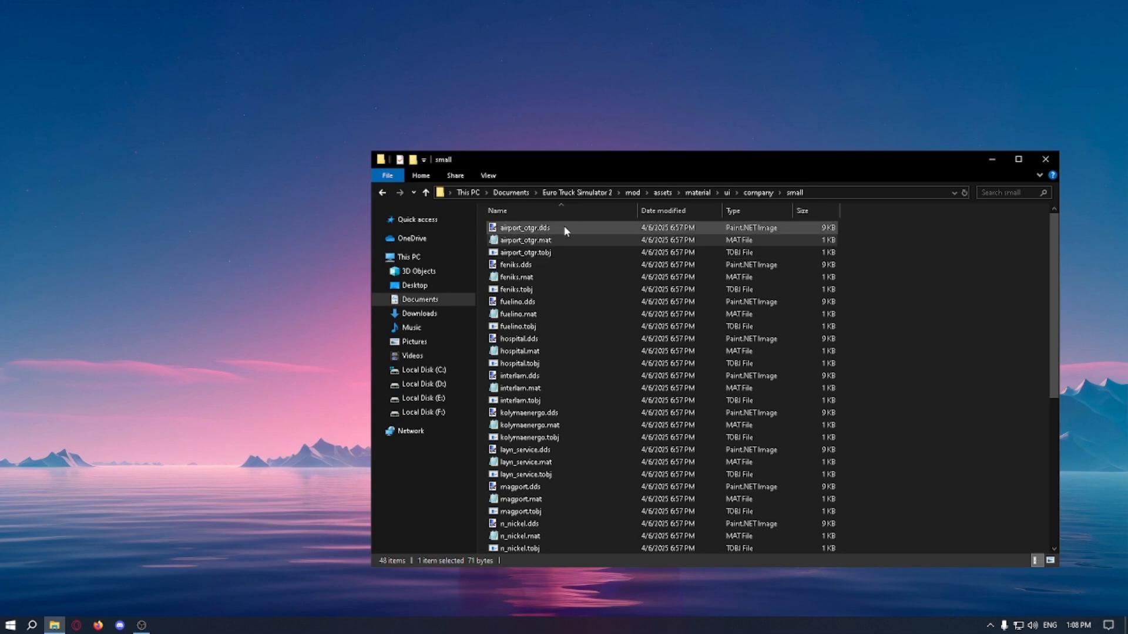
# Step: Open airport_otgr.dds in Paint.NET and erase the whole old logo with the Eraser, enlarging the brush to 55
pyautogui.click(572, 252)
pyautogui.click(525, 228)
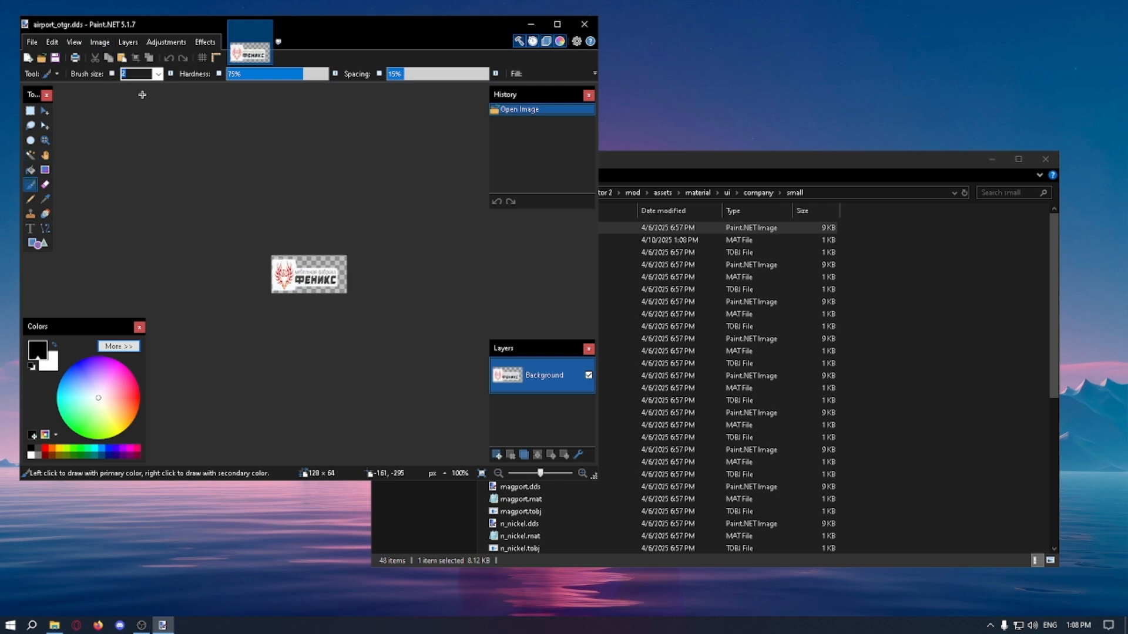
pyautogui.keyDown('ctrl'); pyautogui.scroll(3, 292, 281); pyautogui.keyUp('ctrl')
pyautogui.keyDown('ctrl'); pyautogui.scroll(3, 292, 281); pyautogui.keyUp('ctrl')
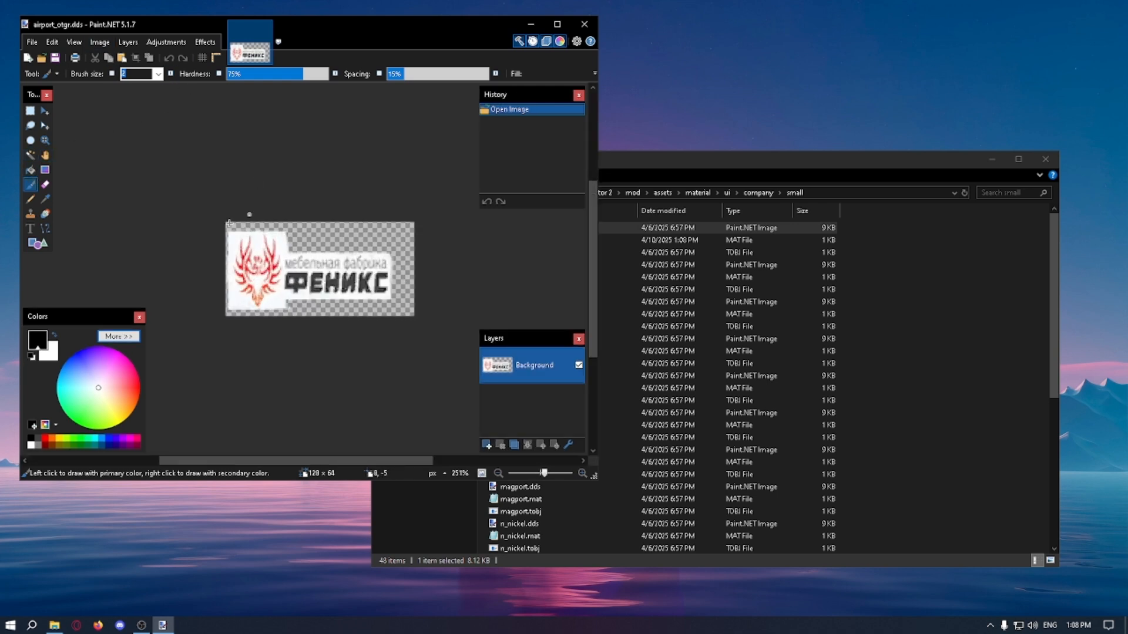
pyautogui.click(45, 185)
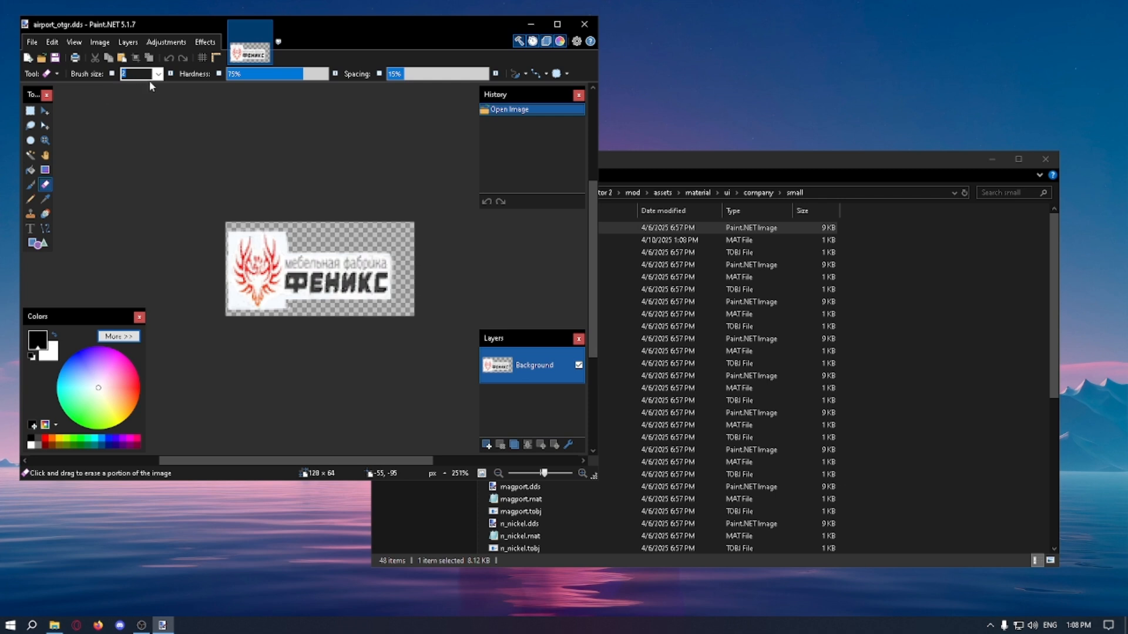
pyautogui.write('15')
pyautogui.moveTo(391, 275)
pyautogui.mouseDown()
pyautogui.moveTo(337, 276)
pyautogui.moveTo(277, 314)
pyautogui.moveTo(276, 258)
pyautogui.moveTo(259, 252)
pyautogui.moveTo(232, 277)
pyautogui.moveTo(257, 293)
pyautogui.mouseUp()
pyautogui.moveTo(135, 75); pyautogui.dragTo(99, 79)
pyautogui.write('55')
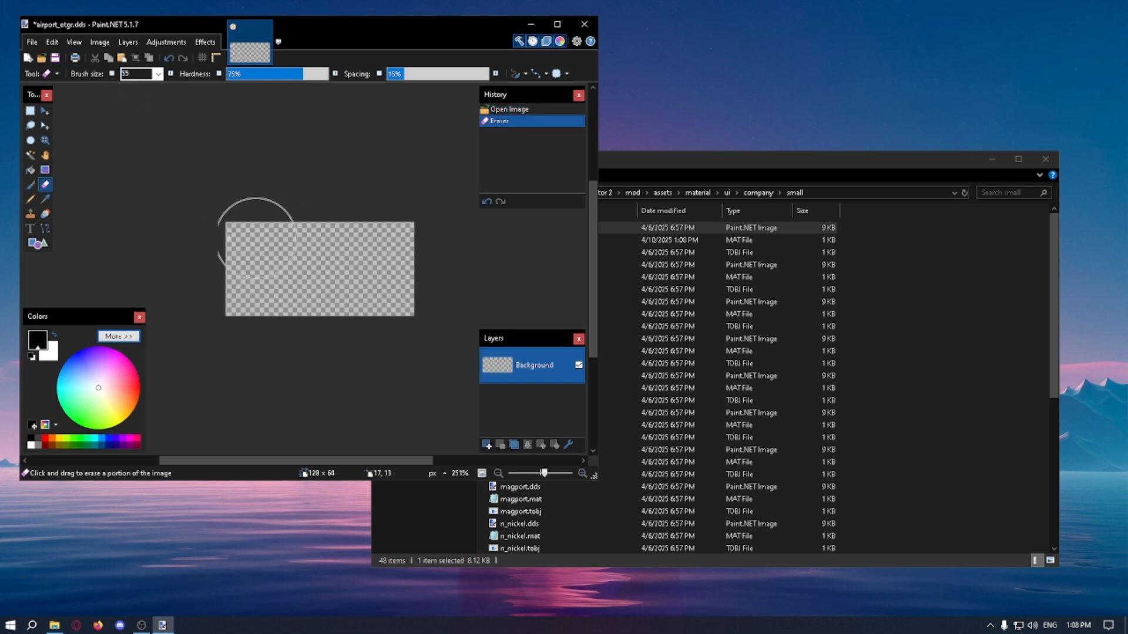
pyautogui.moveTo(254, 234)
pyautogui.mouseDown()
pyautogui.moveTo(267, 230)
pyautogui.moveTo(337, 296)
pyautogui.moveTo(367, 212)
pyautogui.mouseUp()
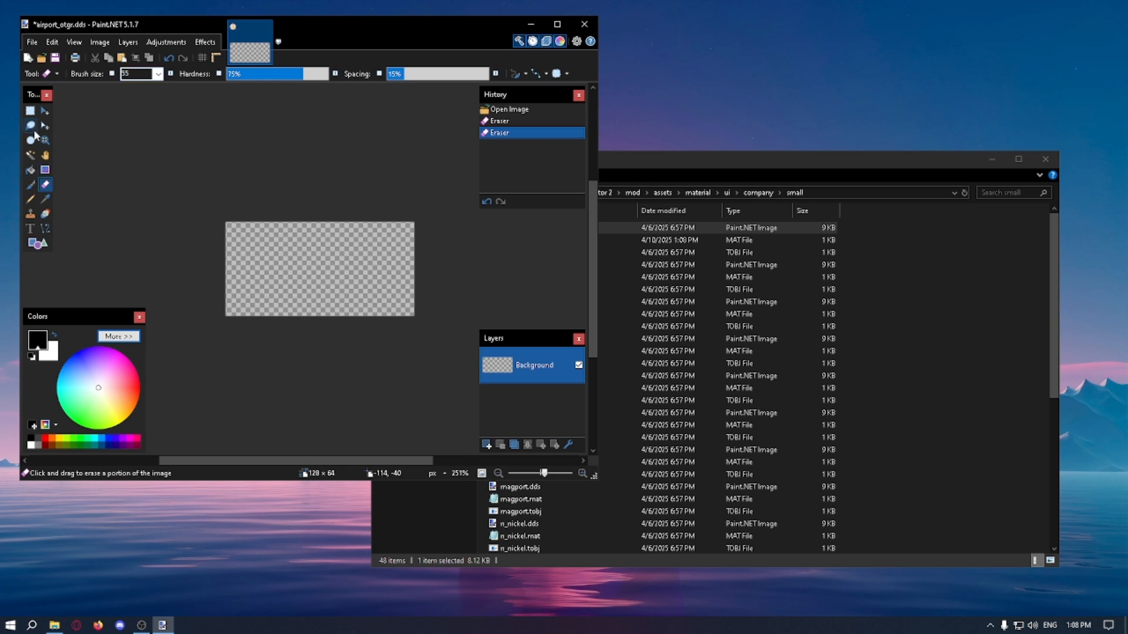
pyautogui.click(30, 110)
pyautogui.moveTo(220, 215)
pyautogui.mouseDown()
pyautogui.moveTo(440, 289)
pyautogui.moveTo(214, 202)
pyautogui.mouseUp()
pyautogui.click(439, 290)
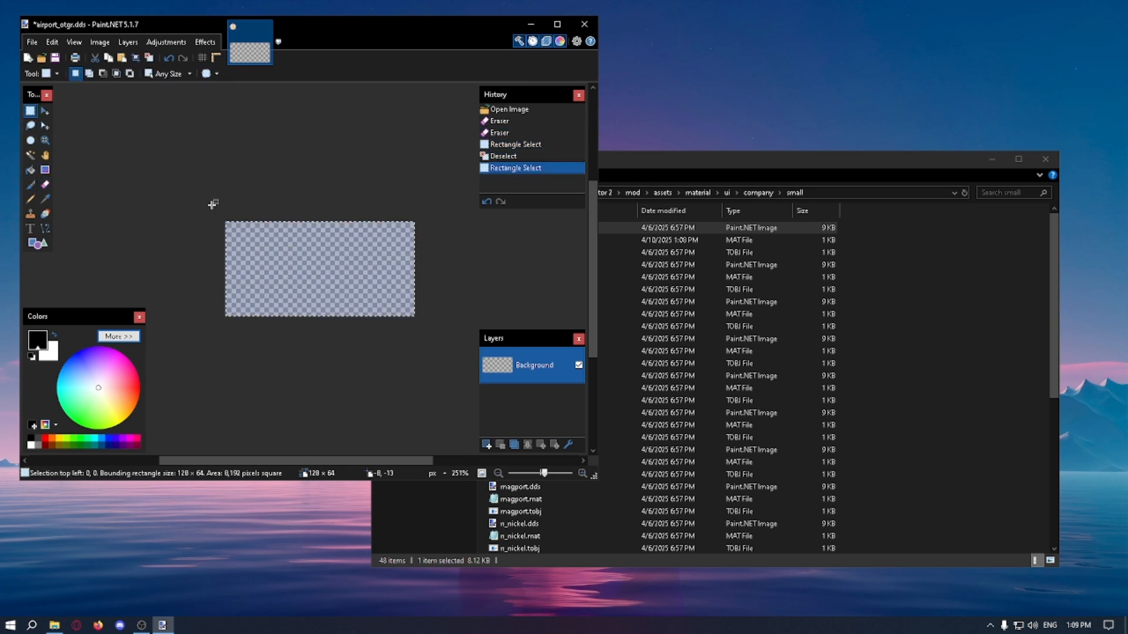
pyautogui.click(205, 200)
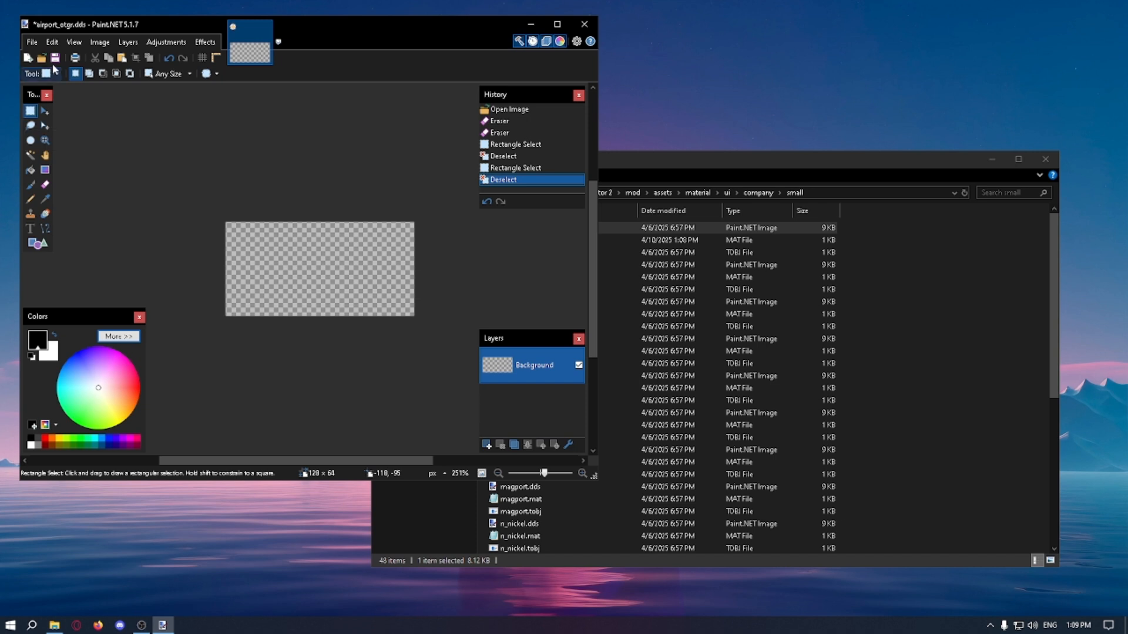
# Step: Check the image dimensions of airport_otgr.dds in the details of its file properties
pyautogui.rightClick(700, 228)
pyautogui.click(739, 467)
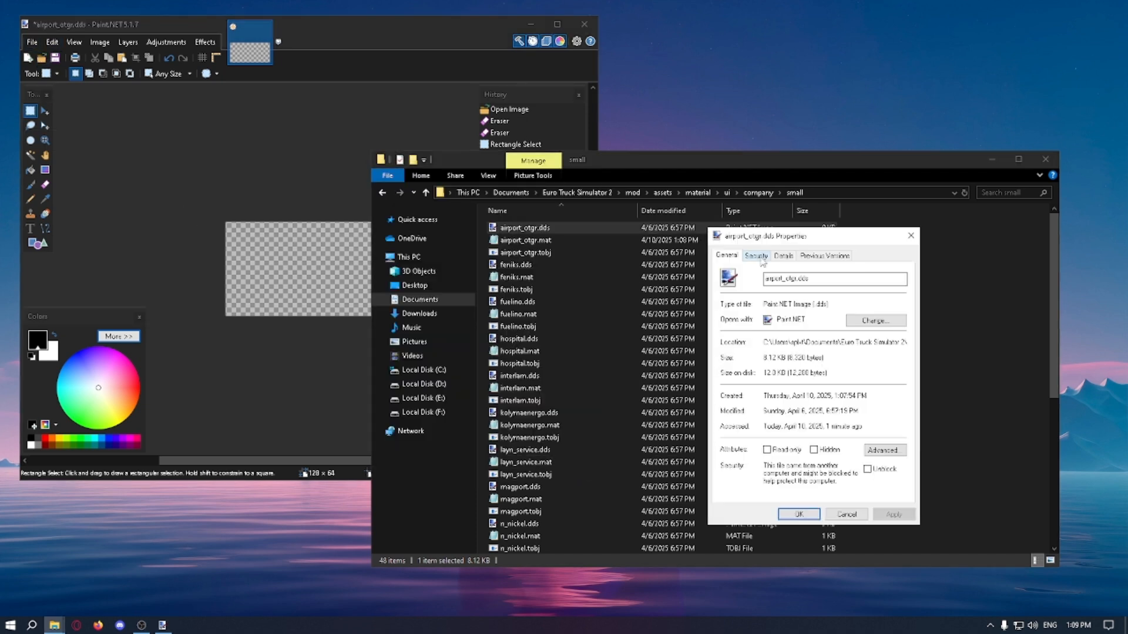
pyautogui.click(783, 255)
pyautogui.click(774, 302)
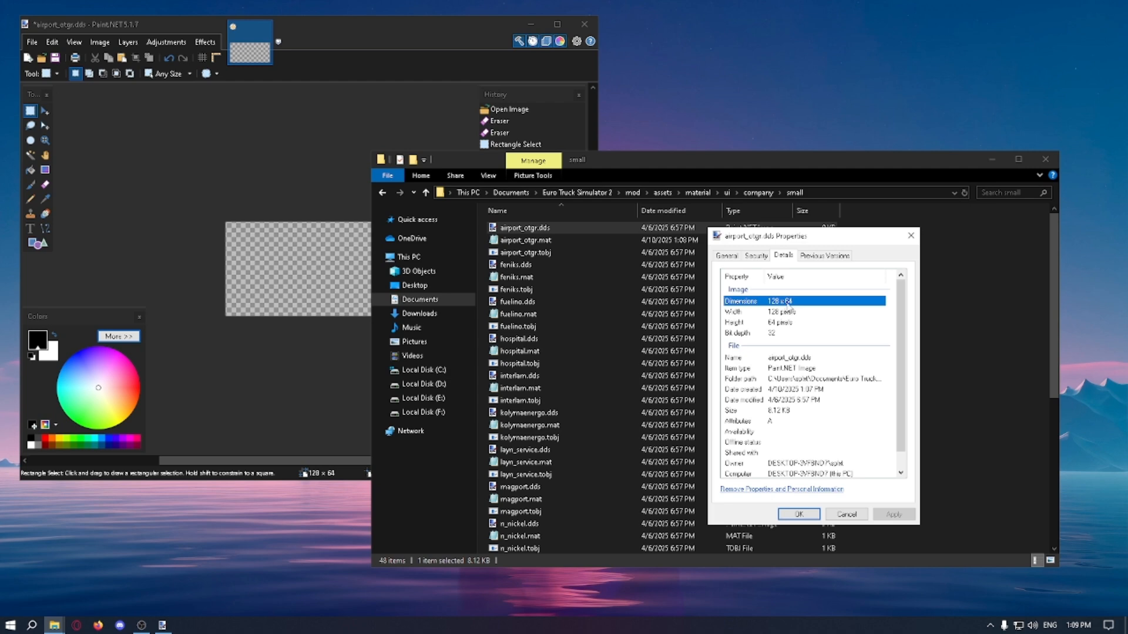
# Step: Close the file properties, minimise the folder window, and check the logo image's pixel size in the Resize dialog without changing it
pyautogui.click(911, 236)
pyautogui.click(992, 160)
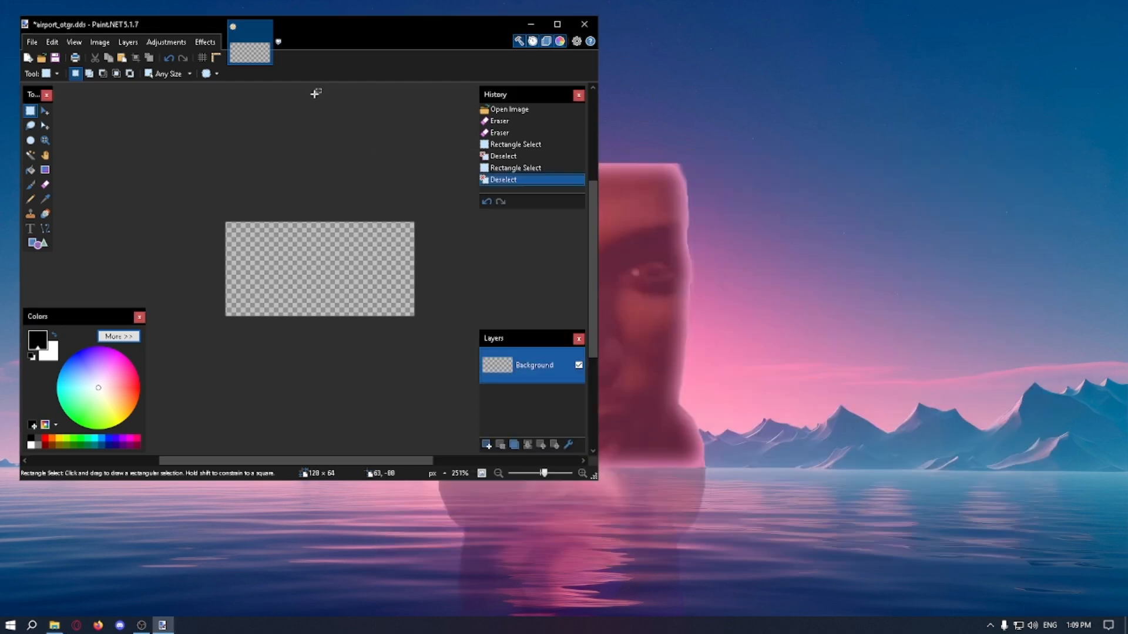
pyautogui.click(99, 42)
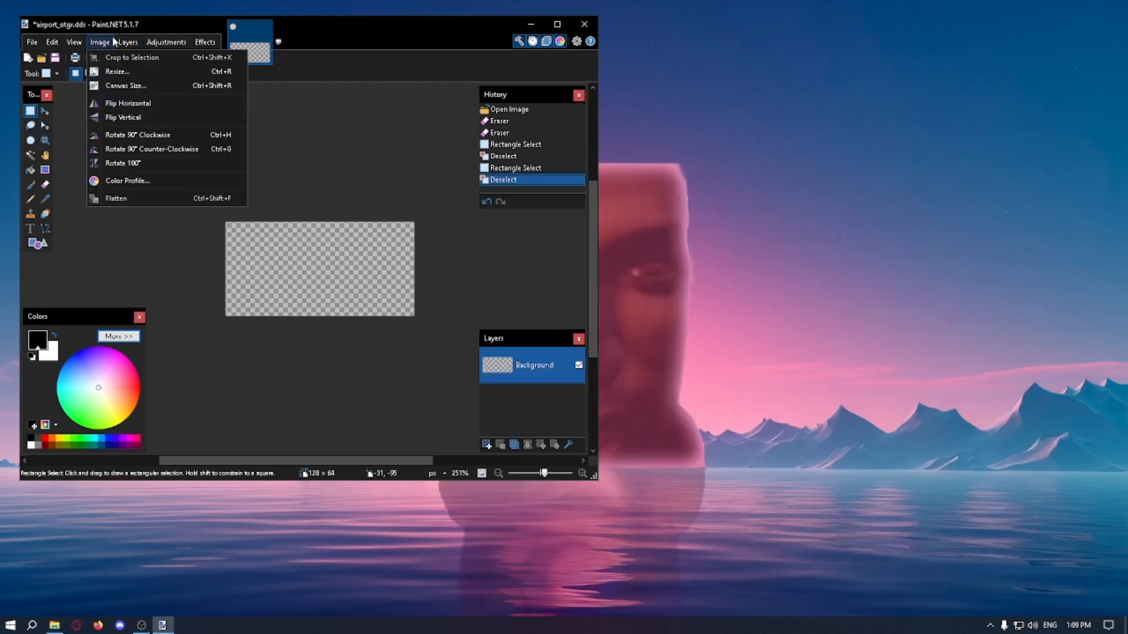
pyautogui.click(114, 71)
pyautogui.click(310, 359)
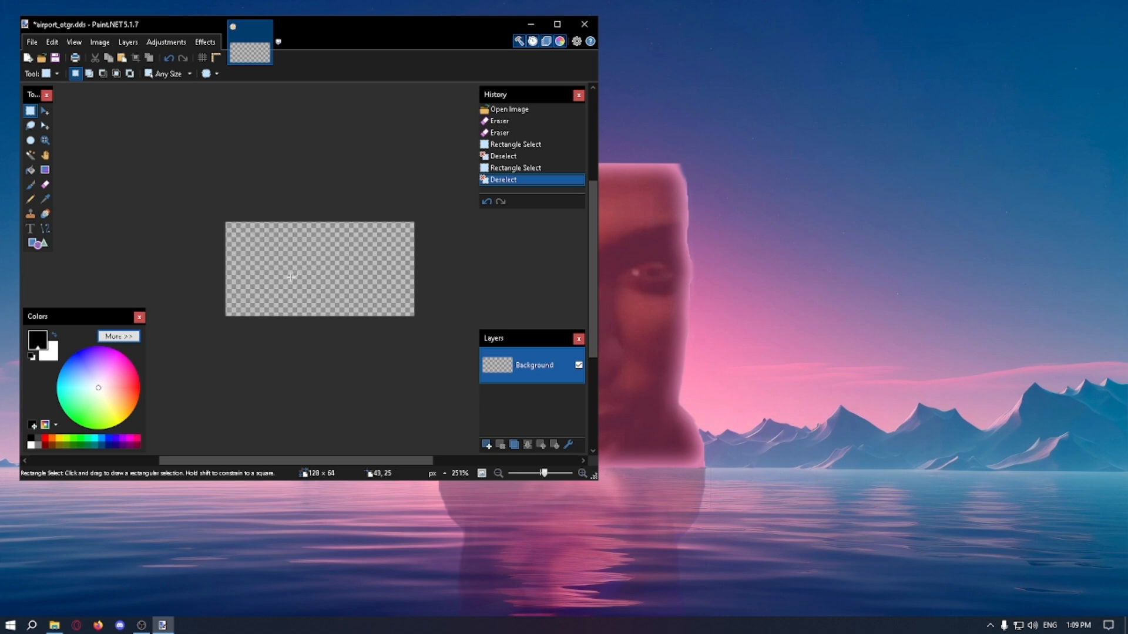
# Step: Paint the whole empty logo canvas white using the Paintbrush at brush size 25
pyautogui.keyDown('ctrl'); pyautogui.scroll(2, 168, 200); pyautogui.keyUp('ctrl')
pyautogui.keyDown('ctrl'); pyautogui.scroll(-2, 170, 206); pyautogui.keyUp('ctrl')
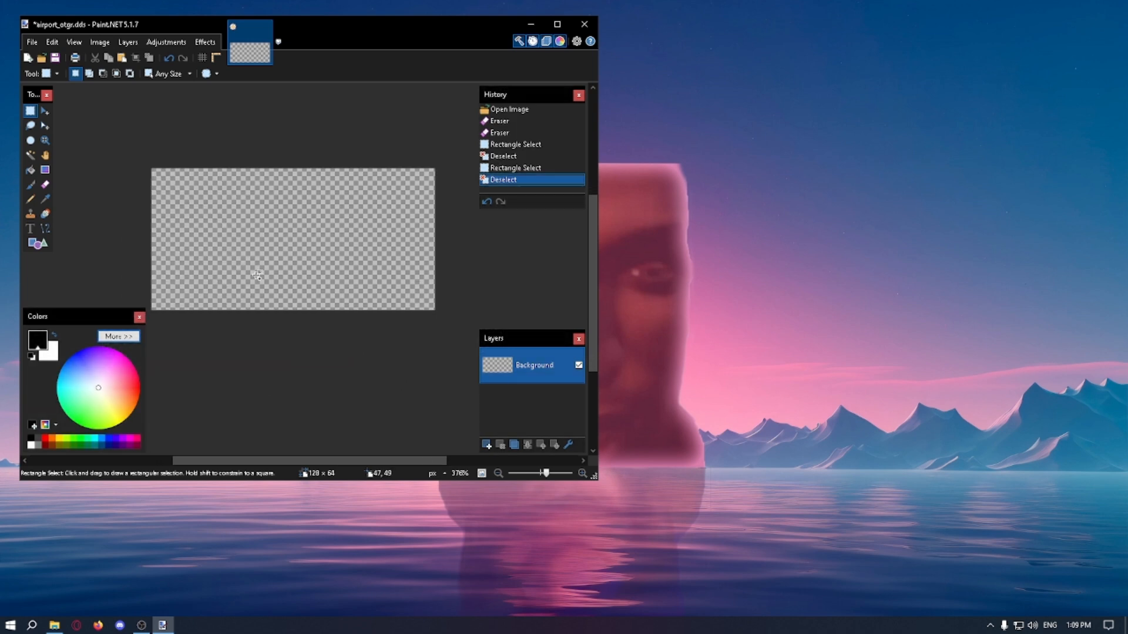
pyautogui.keyDown('ctrl'); pyautogui.scroll(1, 263, 272); pyautogui.keyUp('ctrl')
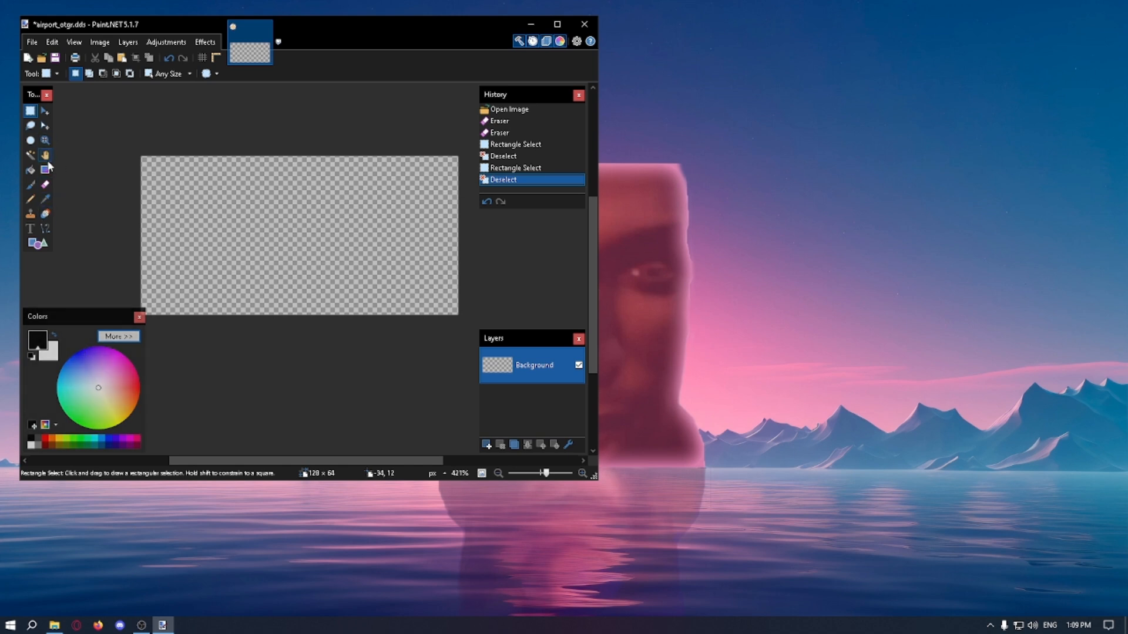
pyautogui.click(31, 185)
pyautogui.click(31, 446)
pyautogui.click(271, 226)
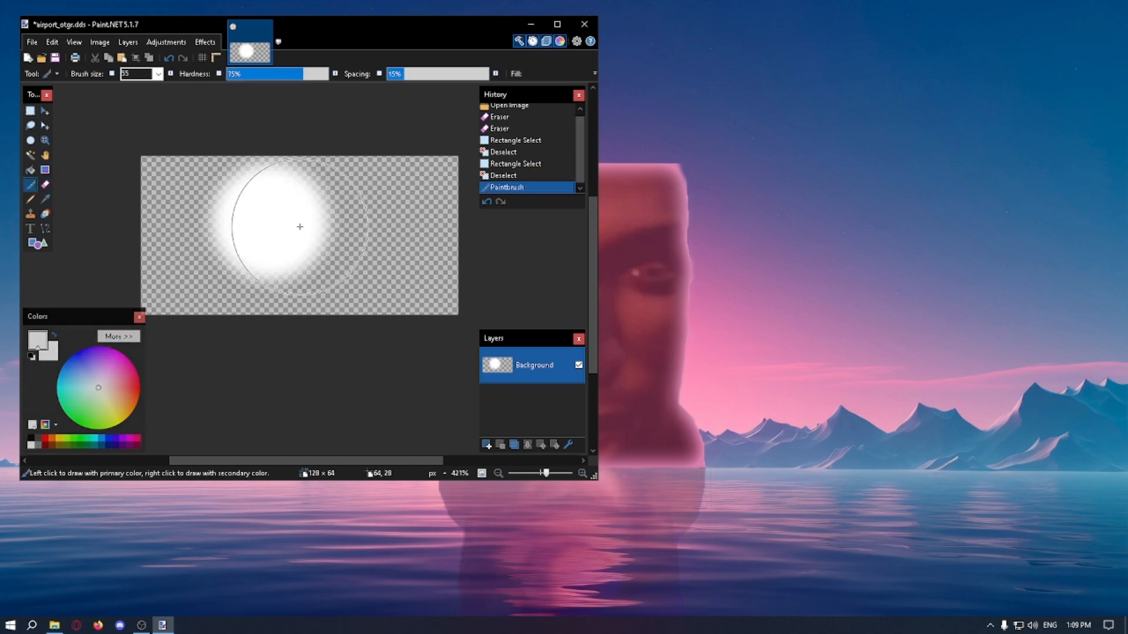
pyautogui.hotkey('ctrl', 'z')
pyautogui.doubleClick(131, 74)
pyautogui.write('25')
pyautogui.moveTo(278, 201); pyautogui.dragTo(172, 254)
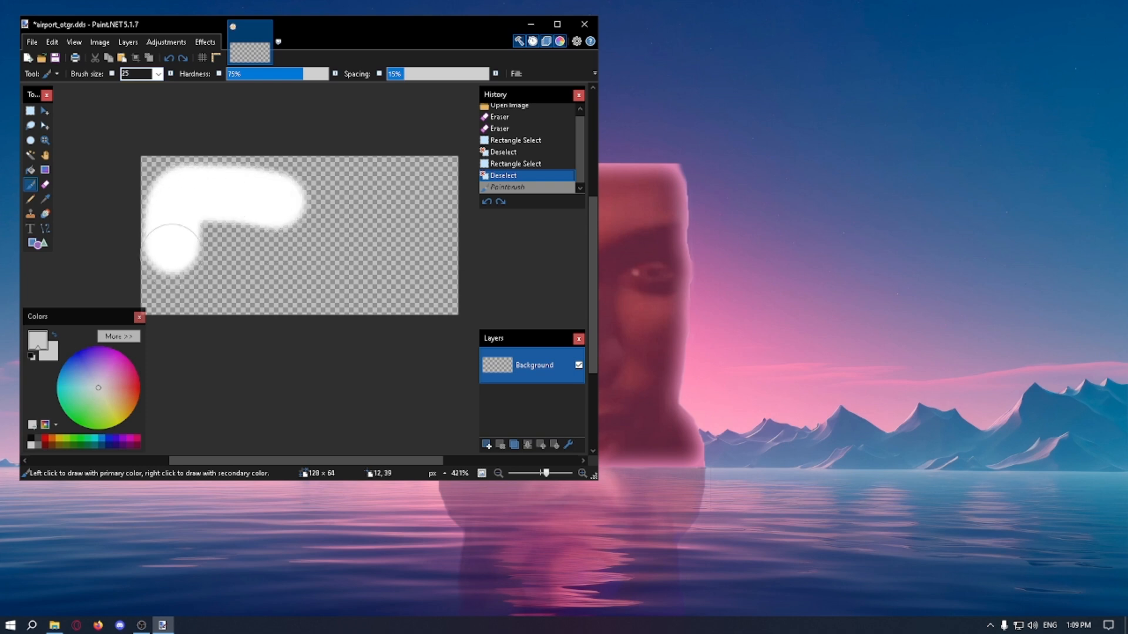
pyautogui.hotkey('ctrl', 'z')
pyautogui.moveTo(176, 201)
pyautogui.mouseDown()
pyautogui.moveTo(390, 196)
pyautogui.moveTo(188, 203)
pyautogui.moveTo(178, 259)
pyautogui.moveTo(353, 282)
pyautogui.moveTo(327, 241)
pyautogui.moveTo(421, 244)
pyautogui.moveTo(418, 227)
pyautogui.moveTo(418, 257)
pyautogui.mouseUp()
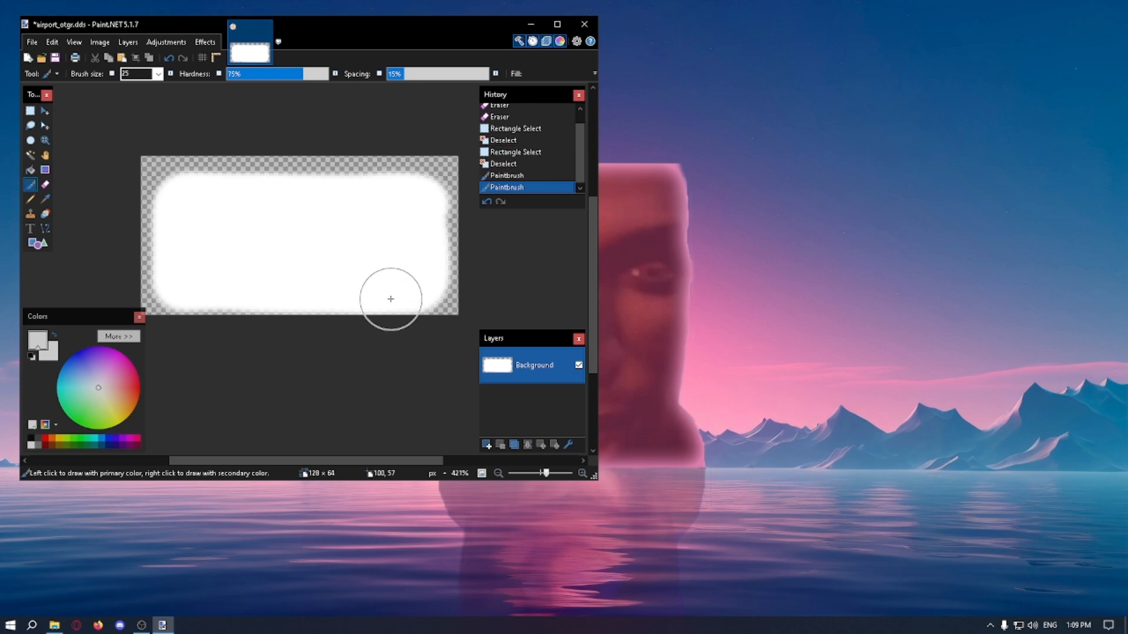
pyautogui.moveTo(391, 299)
pyautogui.mouseDown()
pyautogui.moveTo(428, 196)
pyautogui.moveTo(164, 156)
pyautogui.moveTo(303, 334)
pyautogui.mouseUp()
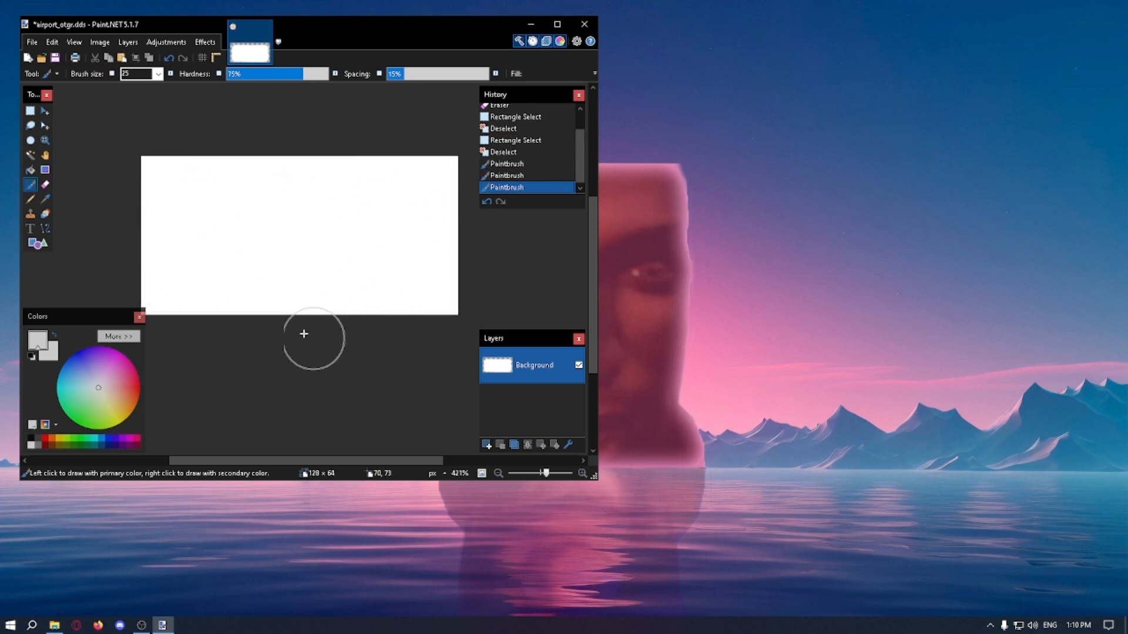
# Step: Erase a thin transparent border along all four edges of the white area with the Eraser at brush size 5
pyautogui.press('e')
pyautogui.doubleClick(132, 76)
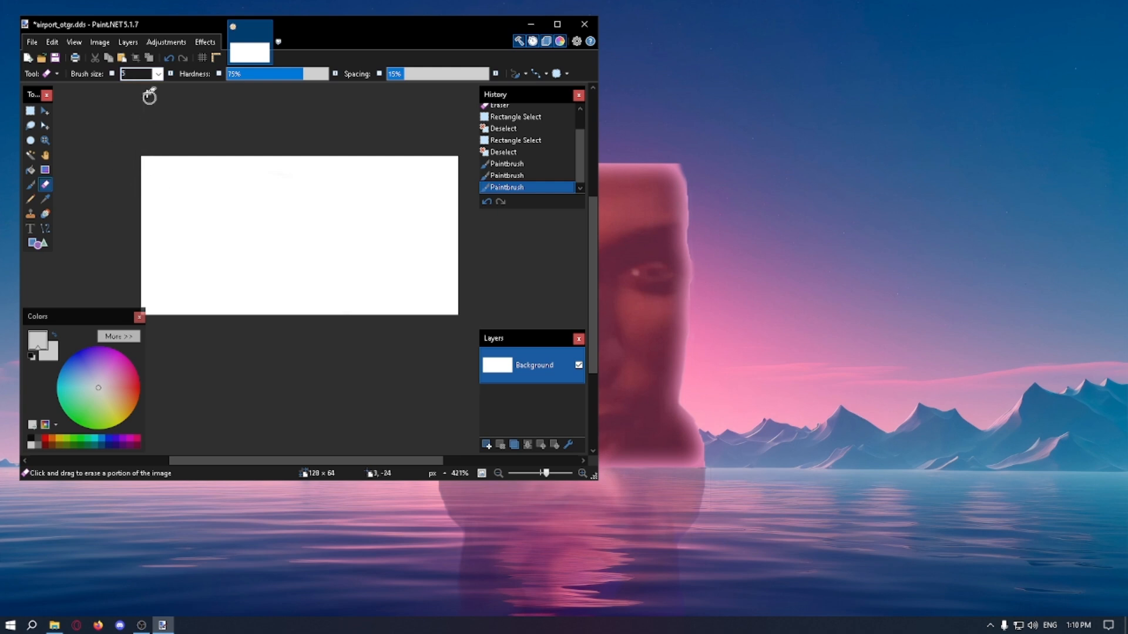
pyautogui.moveTo(145, 158)
pyautogui.mouseDown()
pyautogui.moveTo(146, 318)
pyautogui.moveTo(179, 160)
pyautogui.moveTo(453, 163)
pyautogui.moveTo(453, 320)
pyautogui.moveTo(152, 310)
pyautogui.mouseUp()
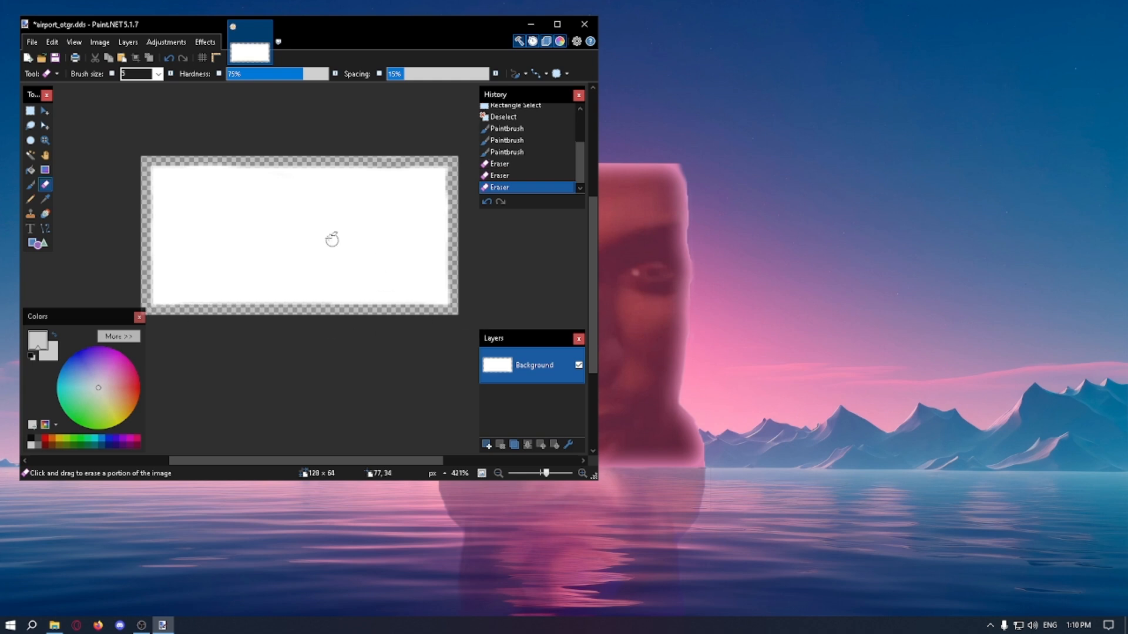
pyautogui.keyDown('ctrl'); pyautogui.scroll(1, 395, 227); pyautogui.keyUp('ctrl')
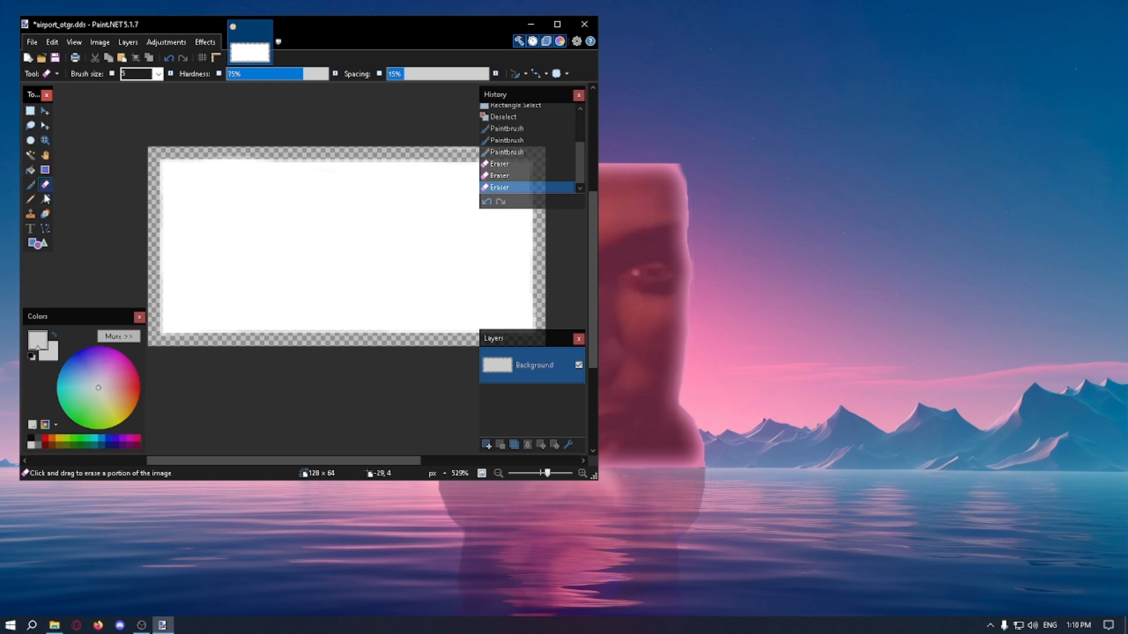
pyautogui.scroll(-3, 403, 234)
pyautogui.scroll(4, 400, 234)
pyautogui.scroll(-1, 290, 224)
pyautogui.keyDown('ctrl'); pyautogui.scroll(-3, 305, 224); pyautogui.keyUp('ctrl')
pyautogui.keyDown('ctrl'); pyautogui.scroll(3, 381, 248); pyautogui.keyUp('ctrl')
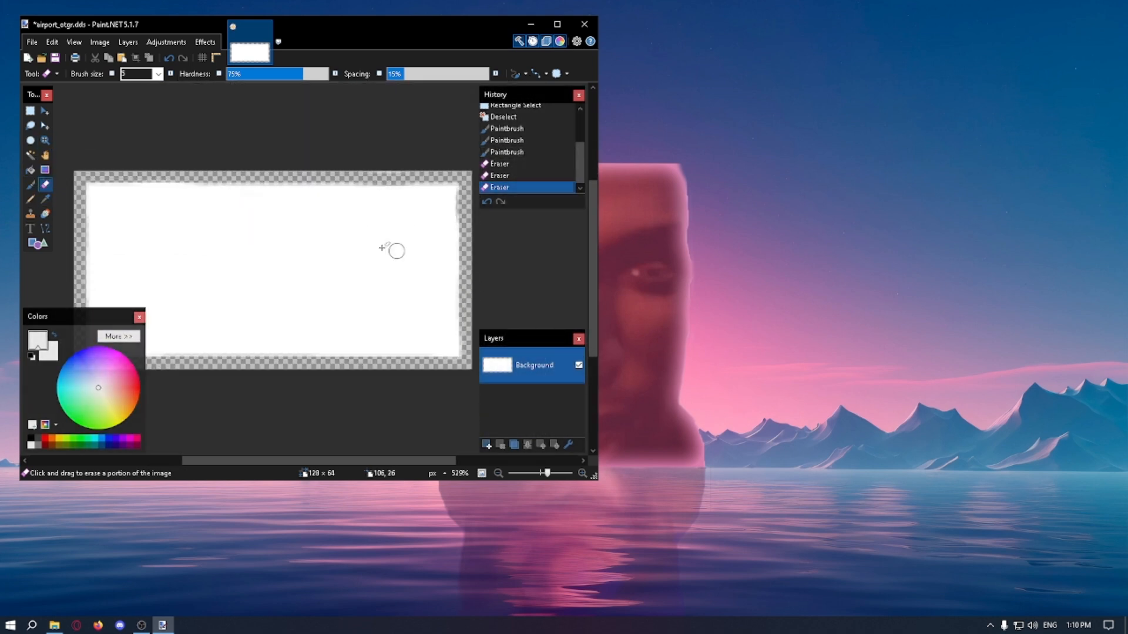
pyautogui.keyDown('ctrl'); pyautogui.scroll(-1, 382, 248); pyautogui.keyUp('ctrl')
pyautogui.click(101, 444)
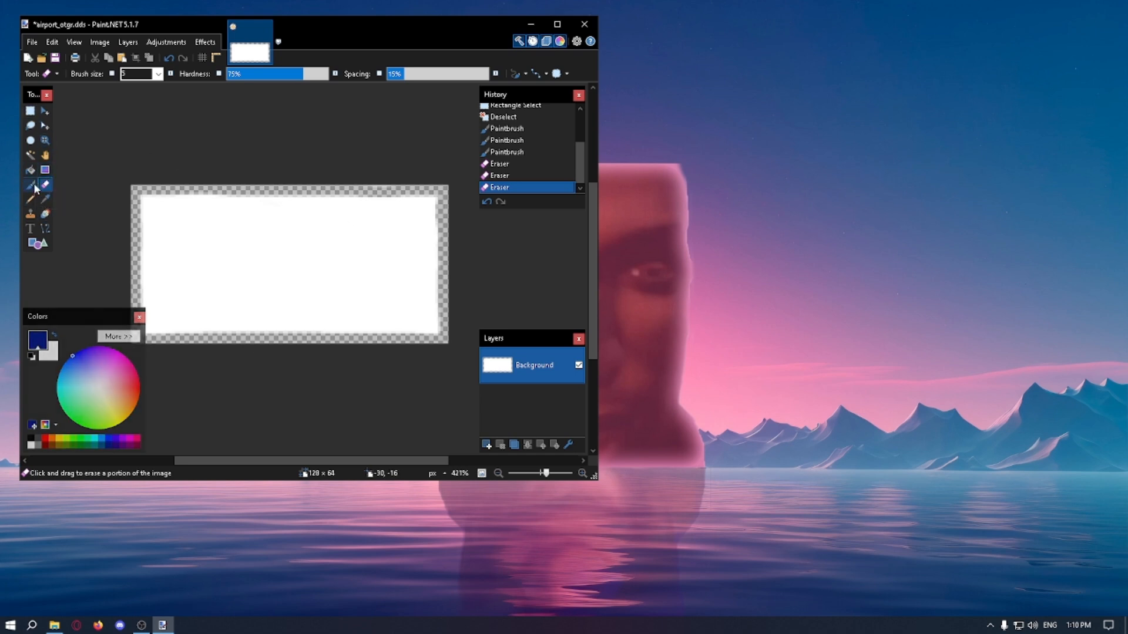
pyautogui.click(30, 184)
pyautogui.click(326, 73)
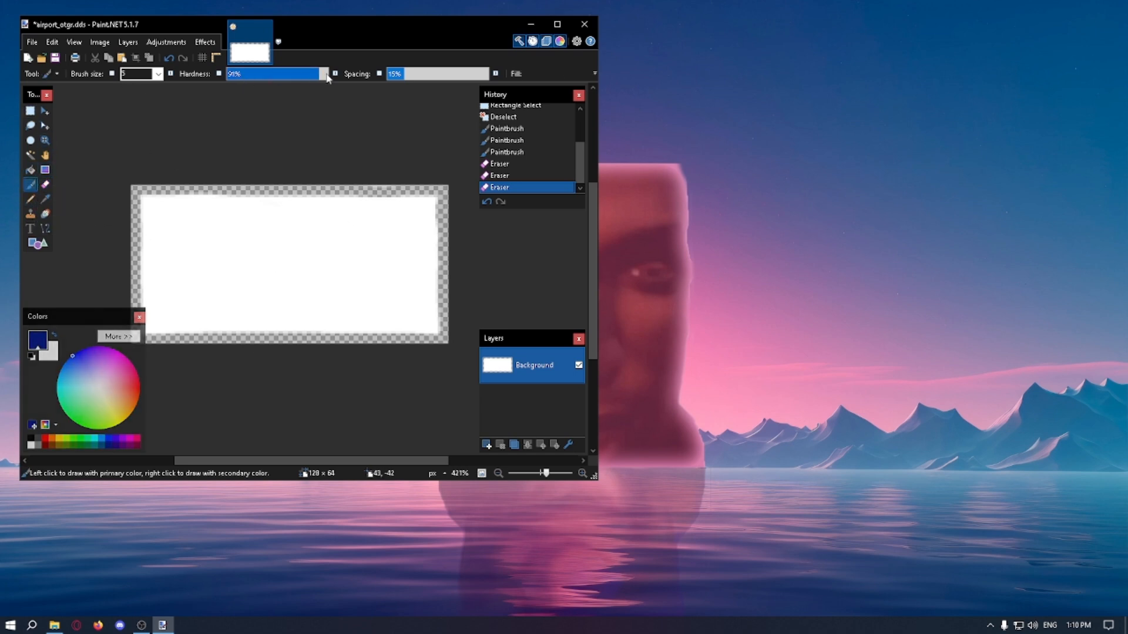
pyautogui.click(293, 255)
pyautogui.hotkey('ctrl', 'z')
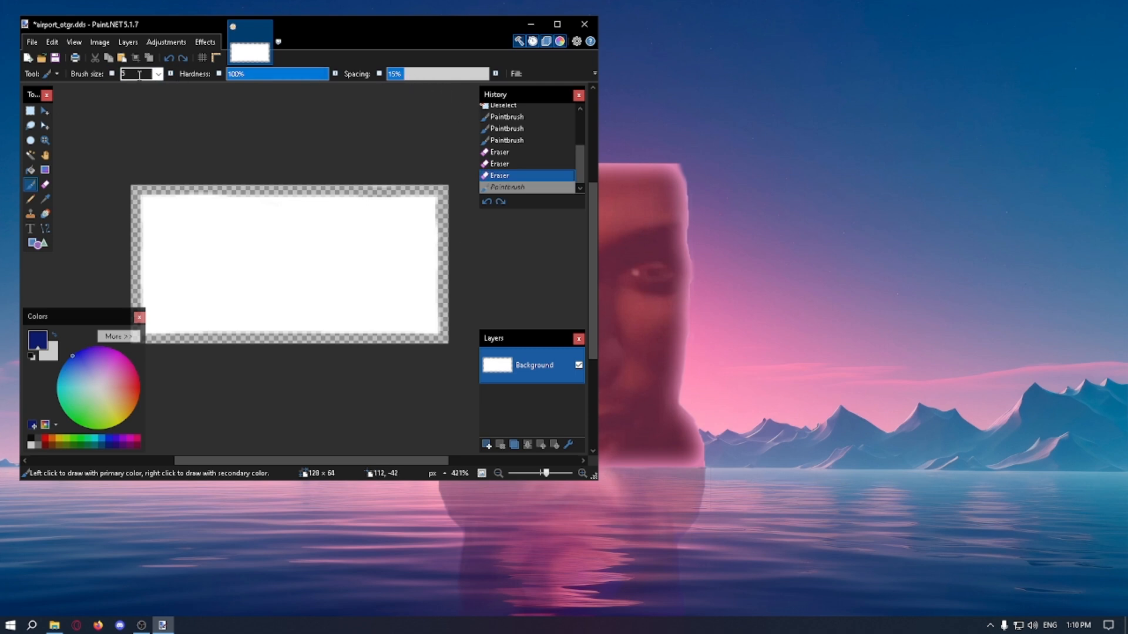
# Step: Outline a small rectangular flag in dark red with the Pencil near the right edge of the white area
pyautogui.click(50, 73)
pyautogui.click(64, 256)
pyautogui.moveTo(265, 259); pyautogui.dragTo(263, 290)
pyautogui.hotkey('ctrl', 'z')
pyautogui.keyDown('ctrl'); pyautogui.scroll(1, 286, 265); pyautogui.keyUp('ctrl')
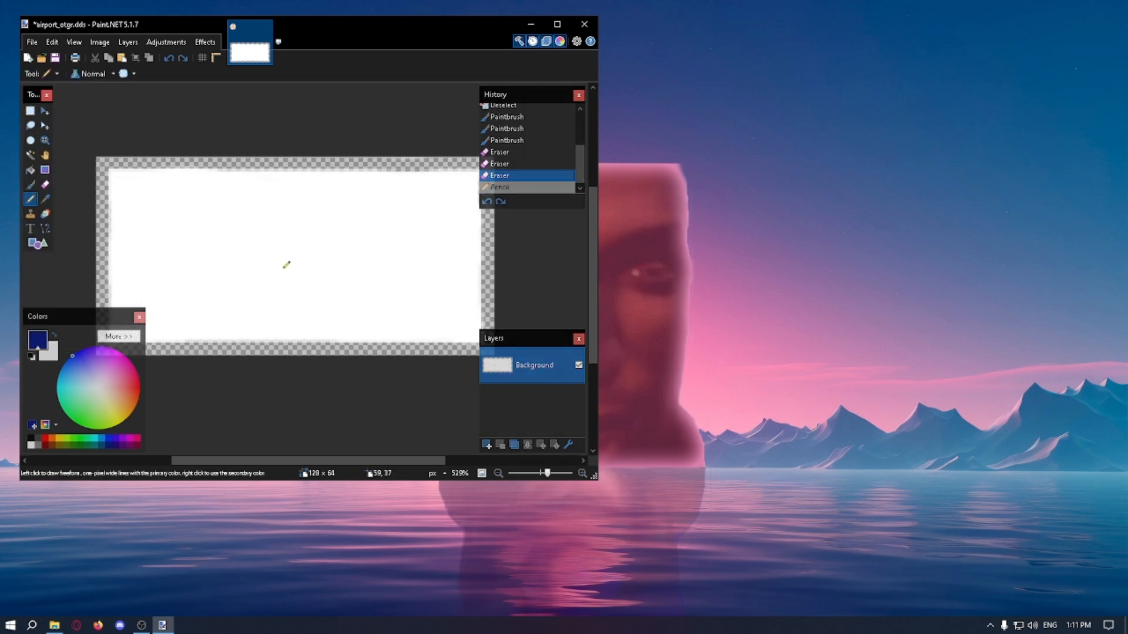
pyautogui.keyDown('ctrl'); pyautogui.scroll(-1, 309, 234); pyautogui.keyUp('ctrl')
pyautogui.keyDown('ctrl'); pyautogui.scroll(1, 457, 297); pyautogui.keyUp('ctrl')
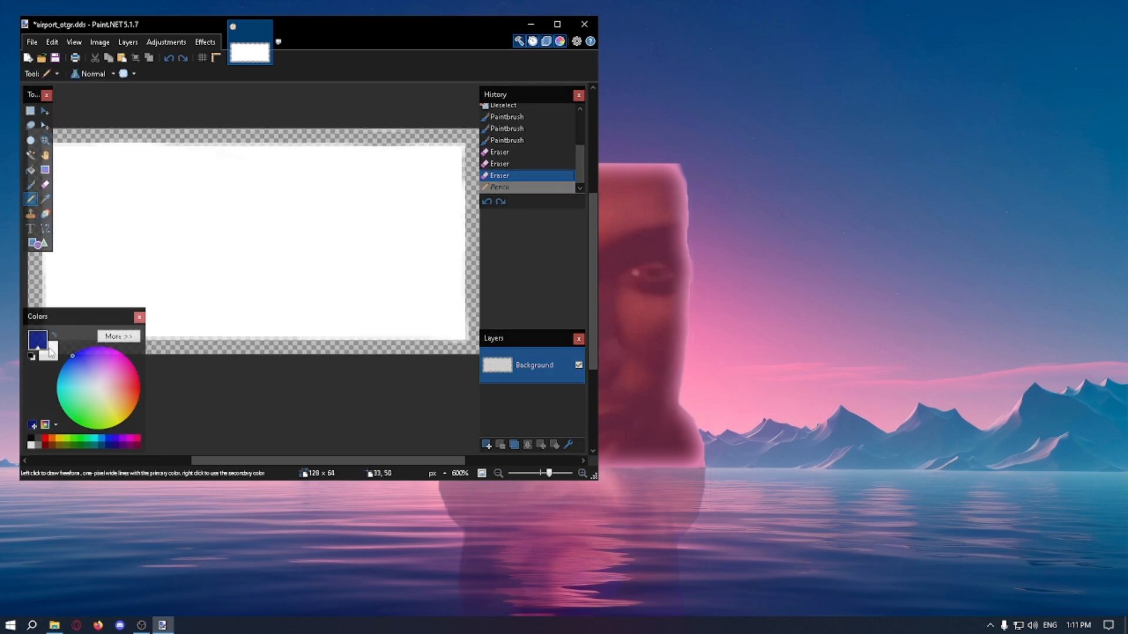
pyautogui.click(46, 444)
pyautogui.moveTo(437, 332); pyautogui.dragTo(406, 332)
pyautogui.hotkey('ctrl', 'z')
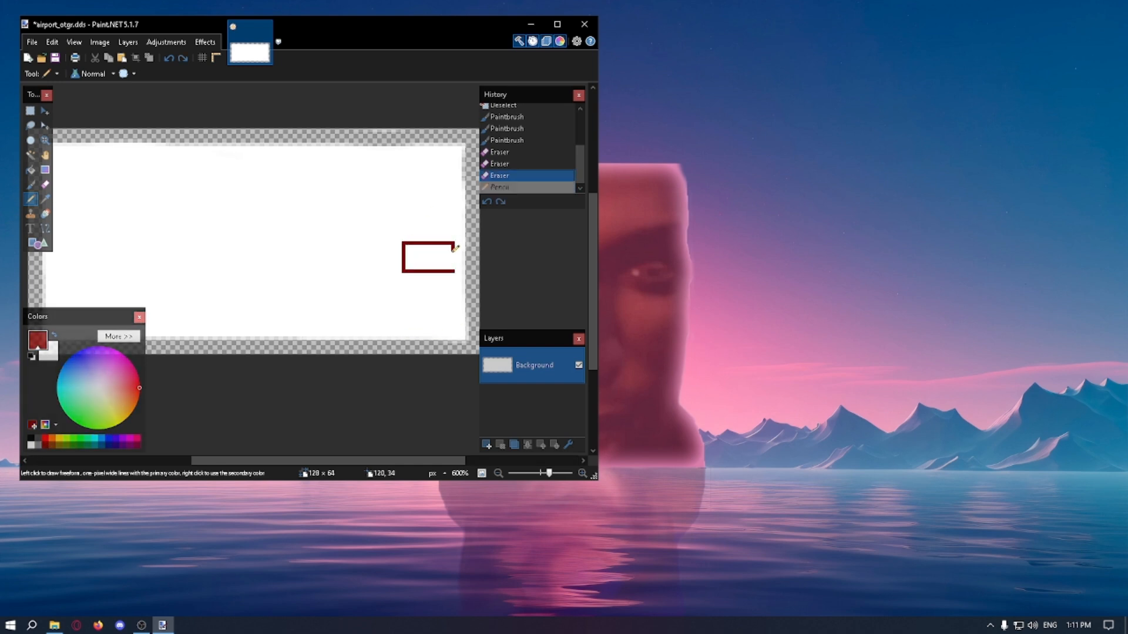
pyautogui.moveTo(454, 246)
pyautogui.mouseDown()
pyautogui.moveTo(454, 272)
pyautogui.moveTo(452, 260)
pyautogui.moveTo(407, 253)
pyautogui.mouseUp()
# Step: Colour the small flag with a white upper stripe, a dark blue middle stripe and a dark red lower stripe
pyautogui.click(83, 359)
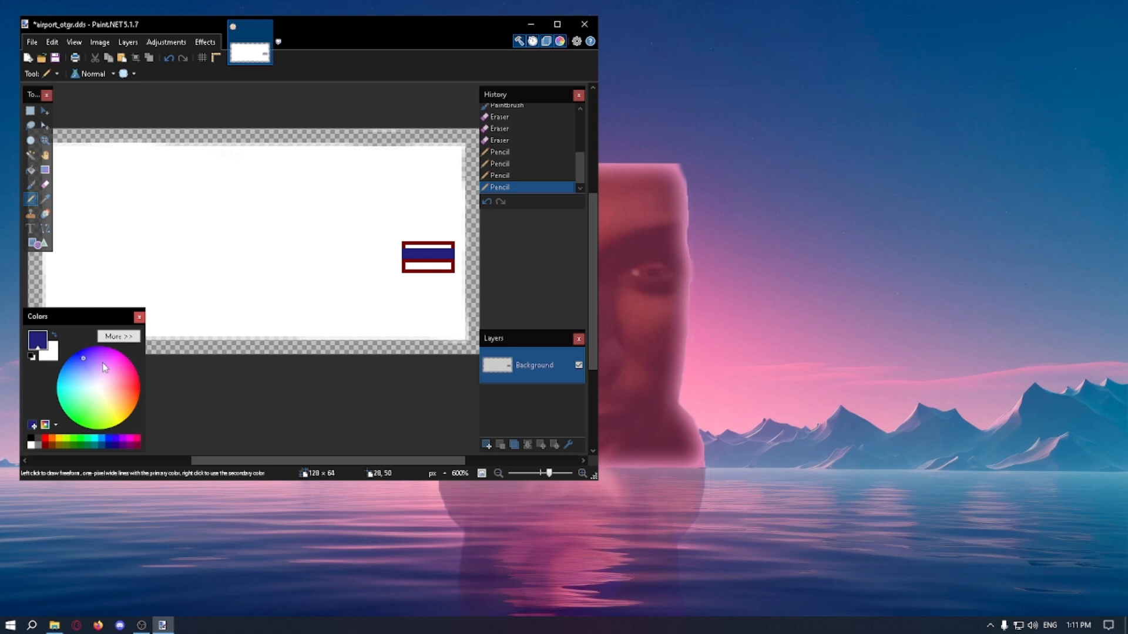
pyautogui.click(101, 383)
pyautogui.click(29, 445)
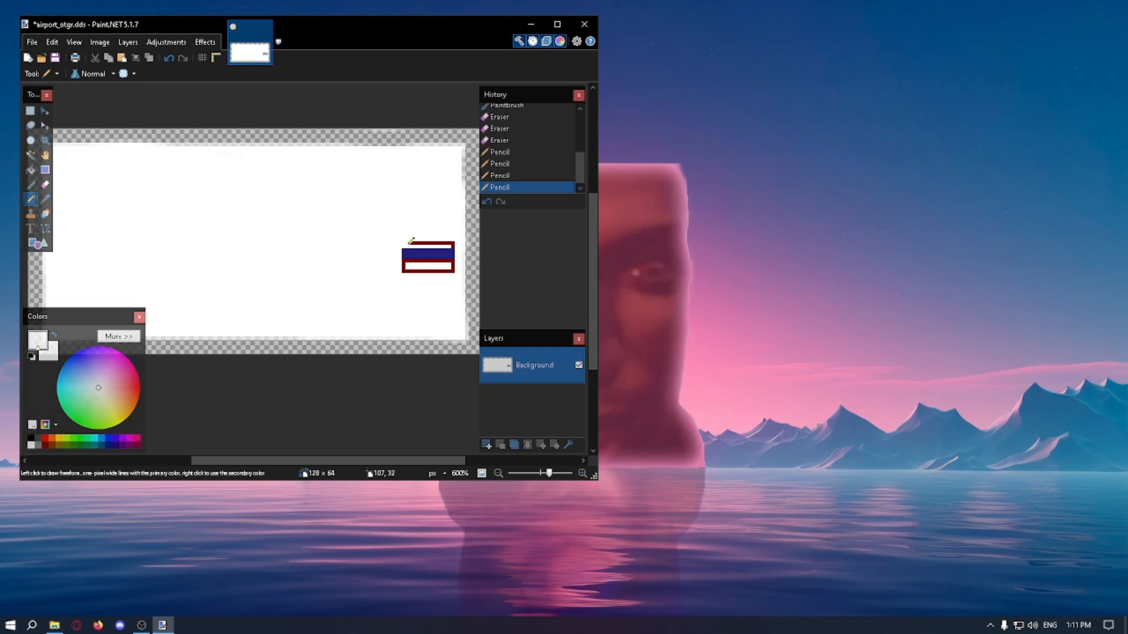
pyautogui.click(454, 246)
pyautogui.click(45, 445)
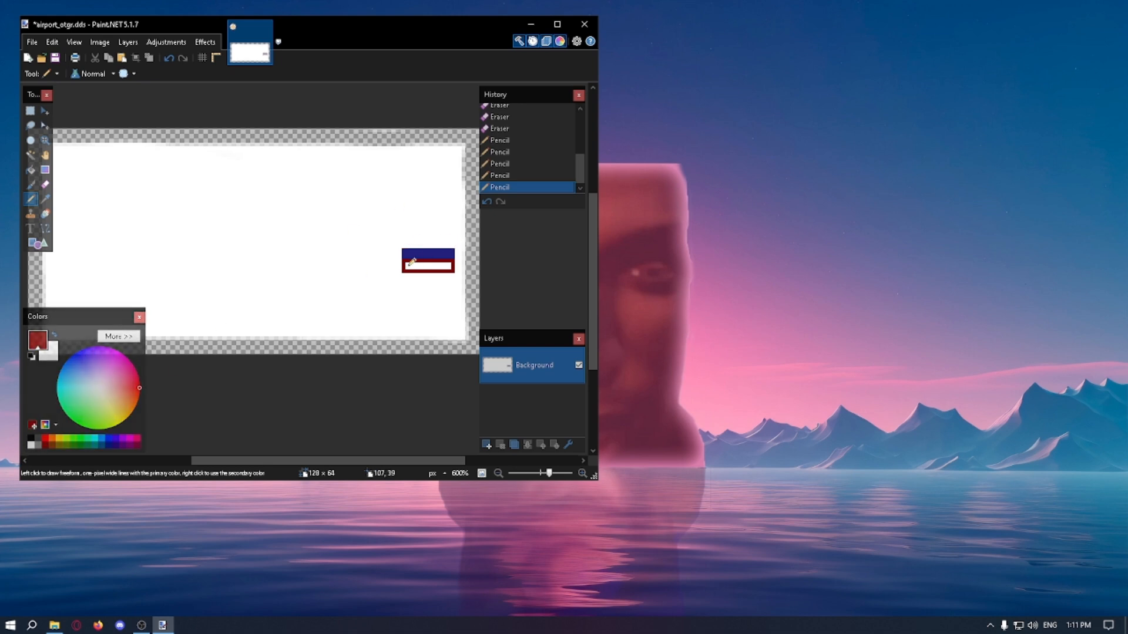
pyautogui.click(411, 260)
# Step: Draw the left, top and right sides of a thin black frame around the flag with the Pencil
pyautogui.click(29, 438)
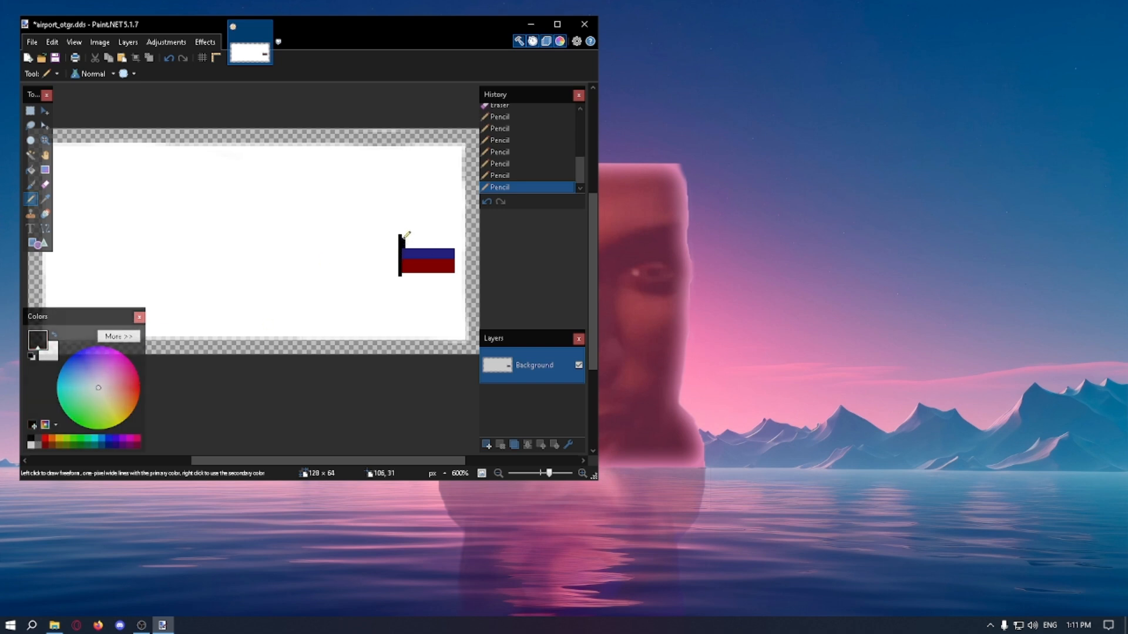
pyautogui.hotkey('ctrl', 'z')
pyautogui.hotkey('ctrl', 'z')
pyautogui.moveTo(459, 230); pyautogui.dragTo(429, 232)
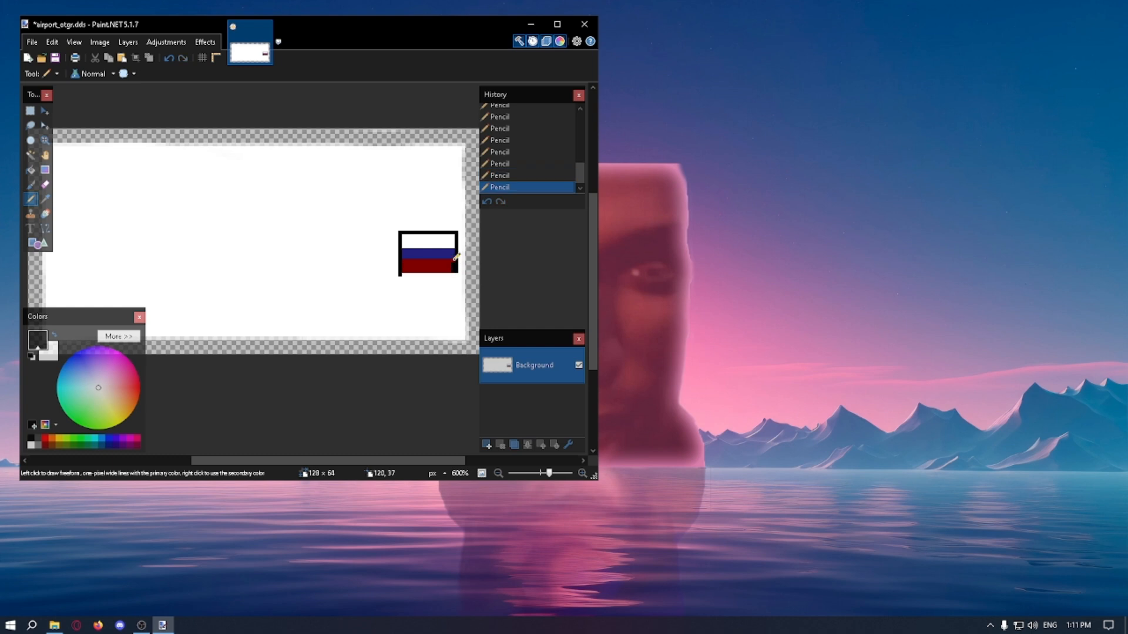
# Step: Undo the stray black strokes at the flag's right side, redraw that edge and close the black frame along the bottom
pyautogui.hotkey('ctrl', 'z')
pyautogui.hotkey('ctrl', 'z')
pyautogui.hotkey('ctrl', 'z')
pyautogui.moveTo(454, 258); pyautogui.dragTo(454, 253)
pyautogui.hotkey('ctrl', 'z')
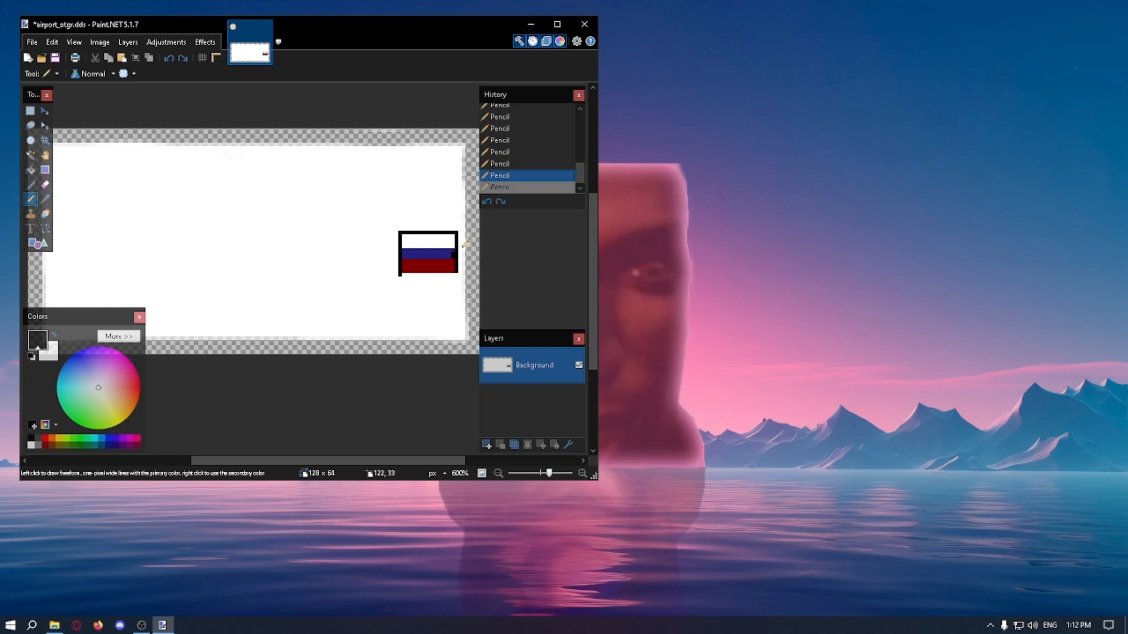
pyautogui.hotkey('ctrl', 'z')
pyautogui.hotkey('ctrl', 'z')
pyautogui.click(452, 246)
pyautogui.hotkey('ctrl', 'z')
pyautogui.hotkey('ctrl', 'z')
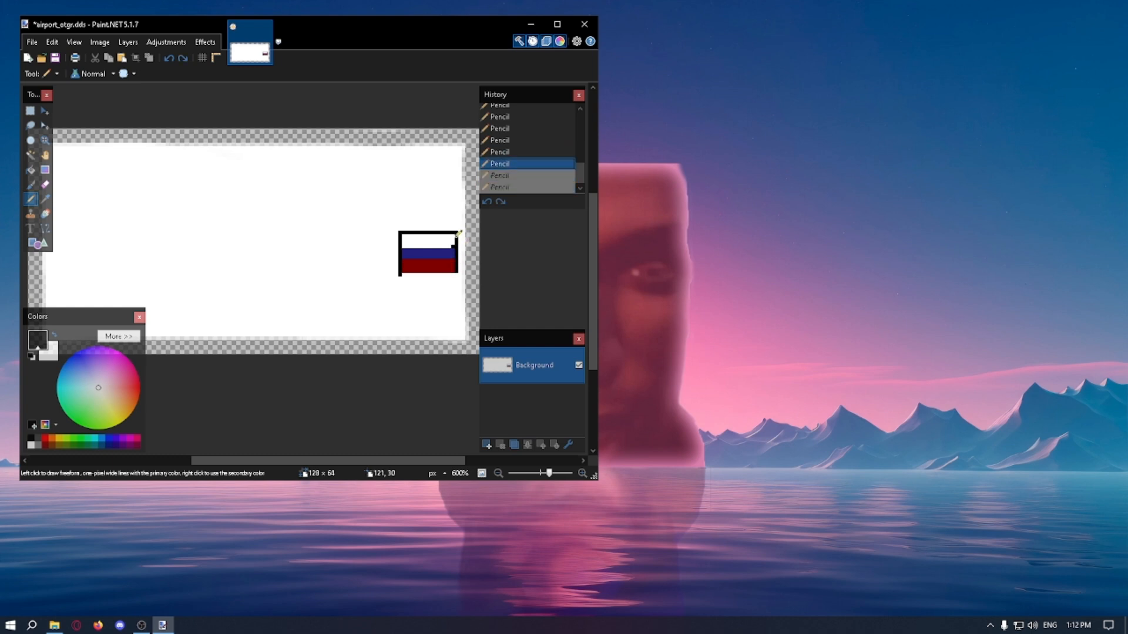
pyautogui.hotkey('ctrl', 'z')
pyautogui.click(456, 238)
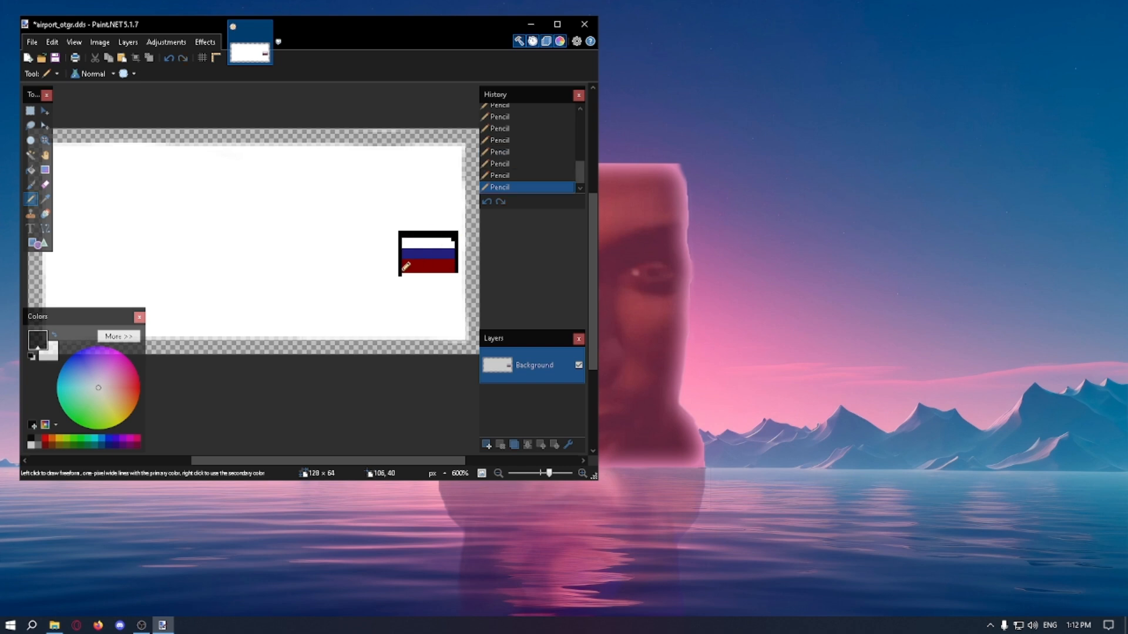
# Step: Paint over the excess black pixels around the flag's frame in white so the border is evenly thin
pyautogui.click(31, 445)
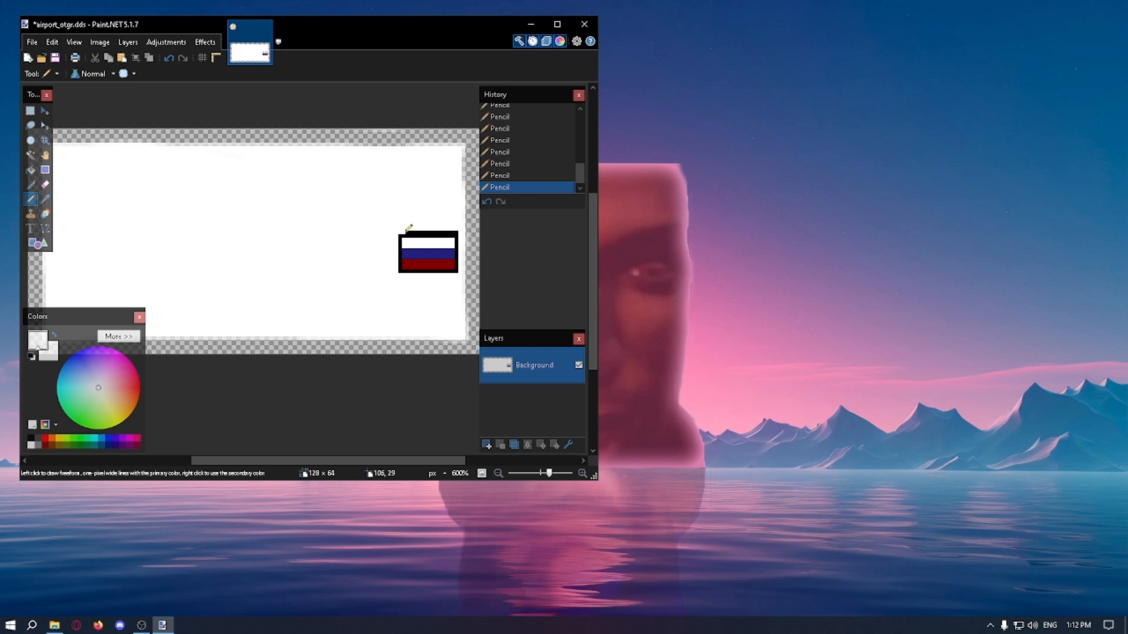
pyautogui.keyDown('ctrl'); pyautogui.scroll(-3, 457, 223); pyautogui.keyUp('ctrl')
pyautogui.keyDown('ctrl'); pyautogui.scroll(3, 402, 212); pyautogui.keyUp('ctrl')
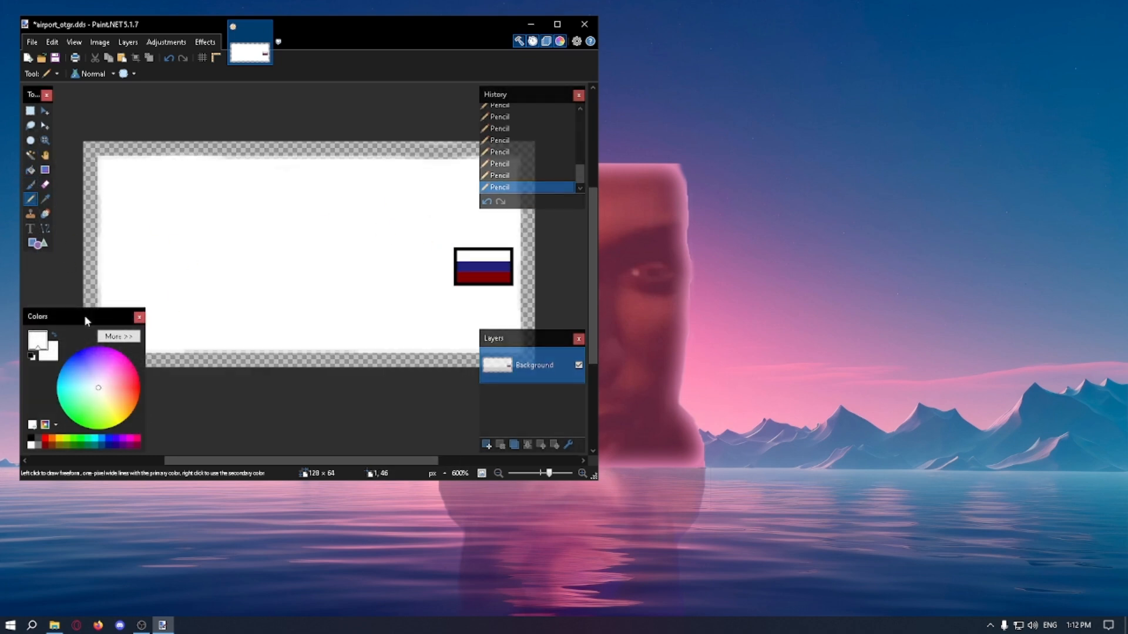
# Step: Switch to the Opera browser, search for "russian keyboard" and open the TypeIt Russian letters page
pyautogui.click(77, 626)
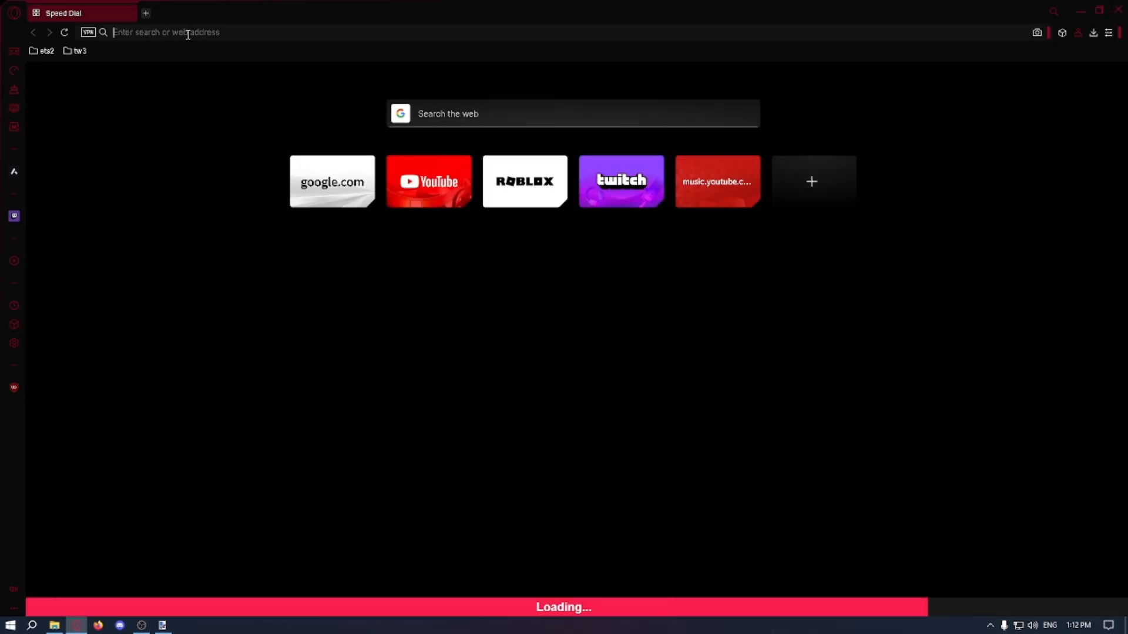
pyautogui.click(188, 33)
pyautogui.write('rus')
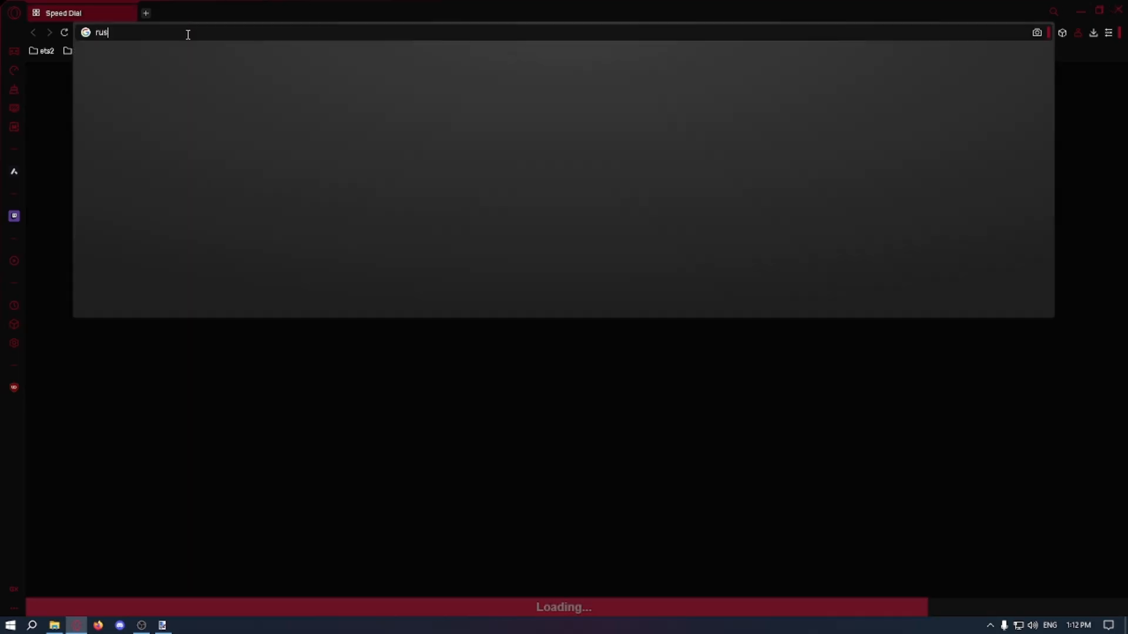
pyautogui.write('sian keyboard')
pyautogui.press('Return')
pyautogui.click(206, 189)
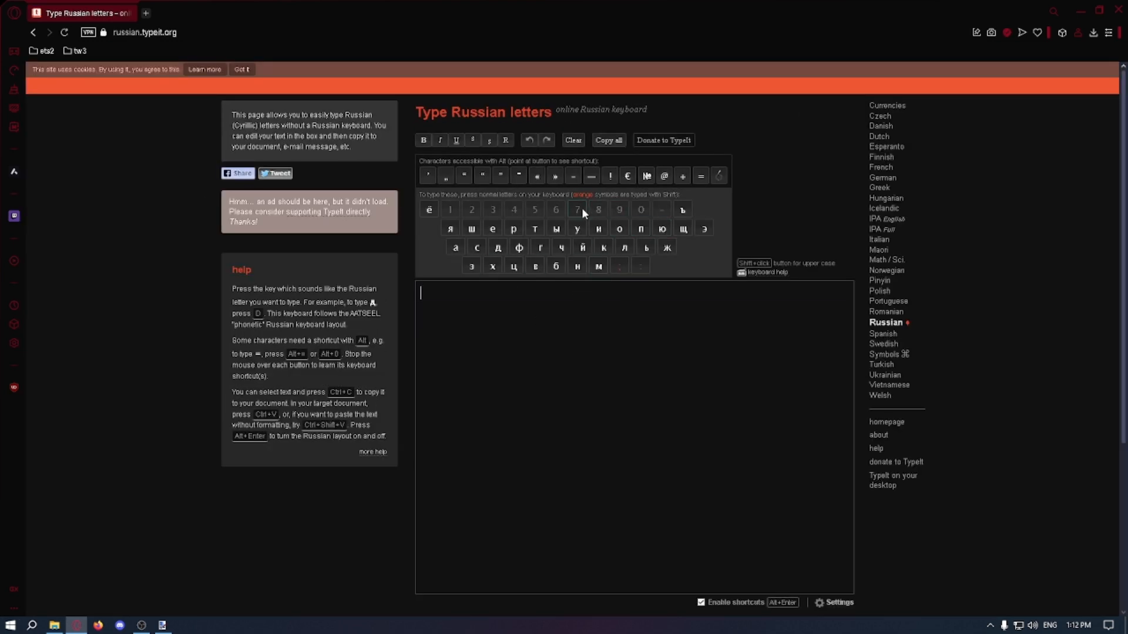
# Step: Enter the word АЭРОПОРТ in capital Cyrillic letters in the online keyboard's text box
pyautogui.press('capslock')
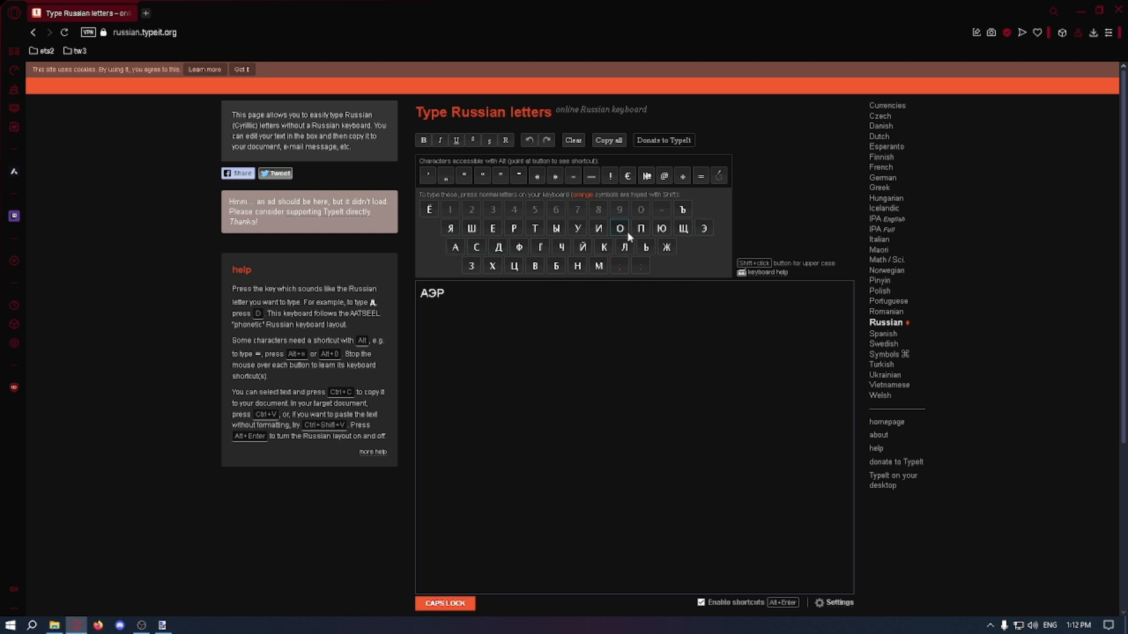
pyautogui.click(516, 232)
pyautogui.click(528, 233)
pyautogui.press('capslock')
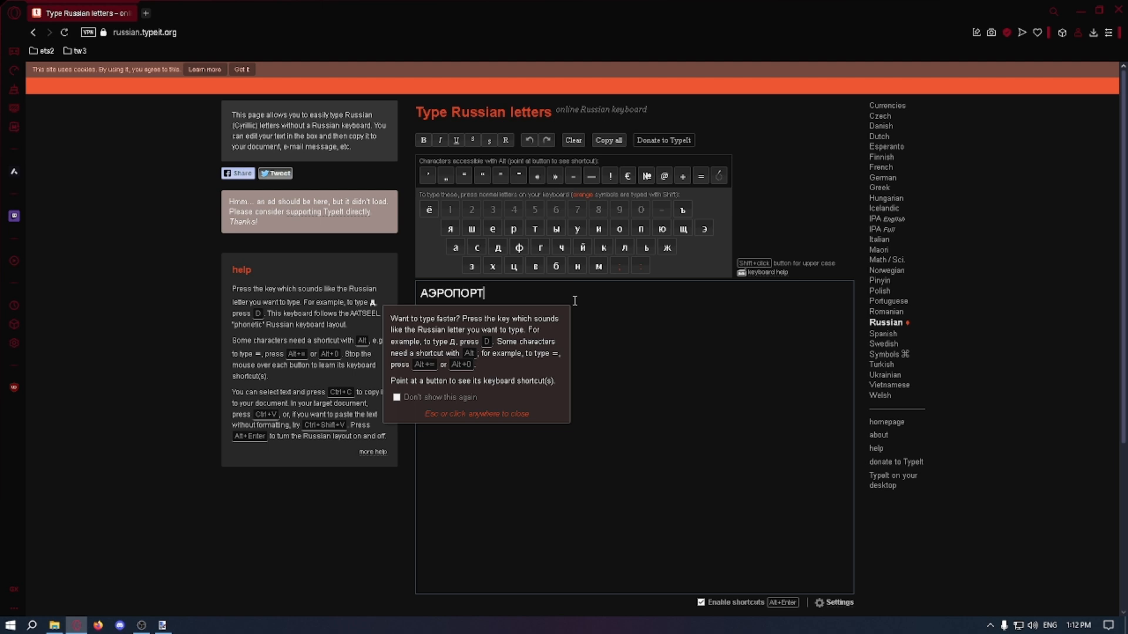
# Step: Copy all of the Cyrillic text from the text box and switch back to Paint.NET
pyautogui.hotkey('ctrl', 'a')
pyautogui.hotkey('ctrl', 'c')
pyautogui.hotkey('alt', 'Tab')
pyautogui.hotkey('ctrl', 'v')
pyautogui.press('Return')
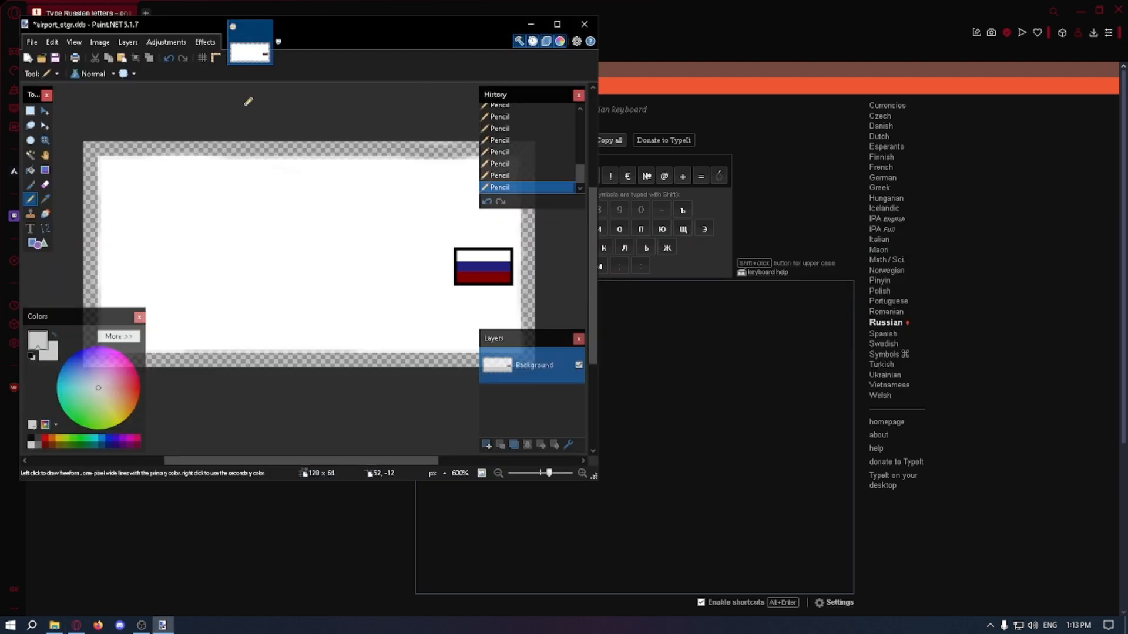
pyautogui.click(30, 229)
pyautogui.click(210, 207)
pyautogui.hotkey('ctrl', 'v')
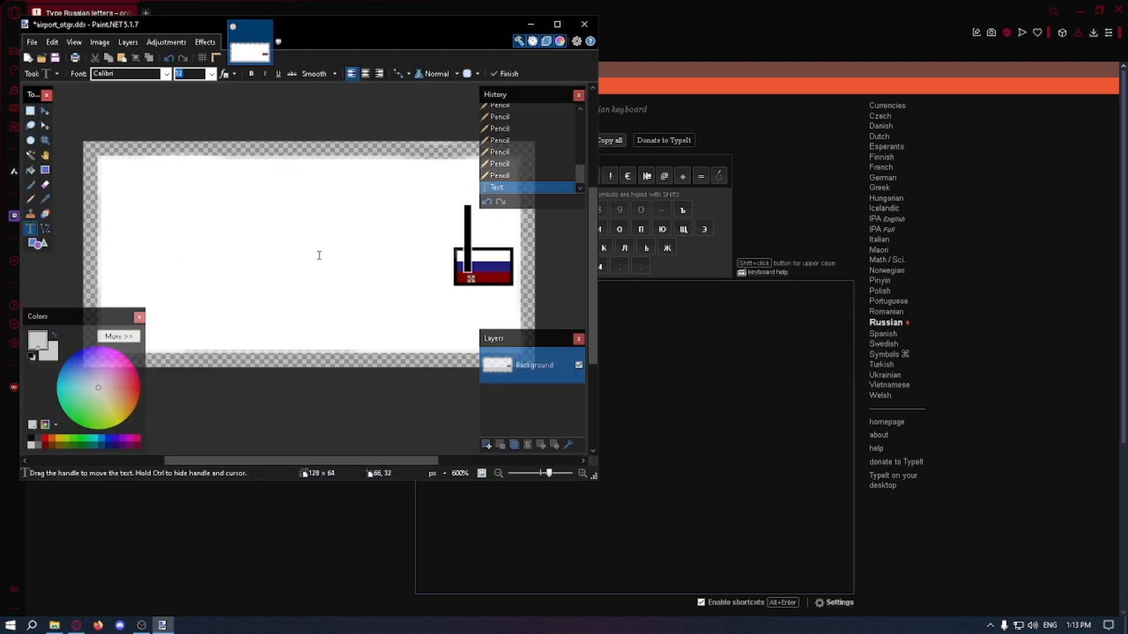
pyautogui.hotkey('ctrl', 'z')
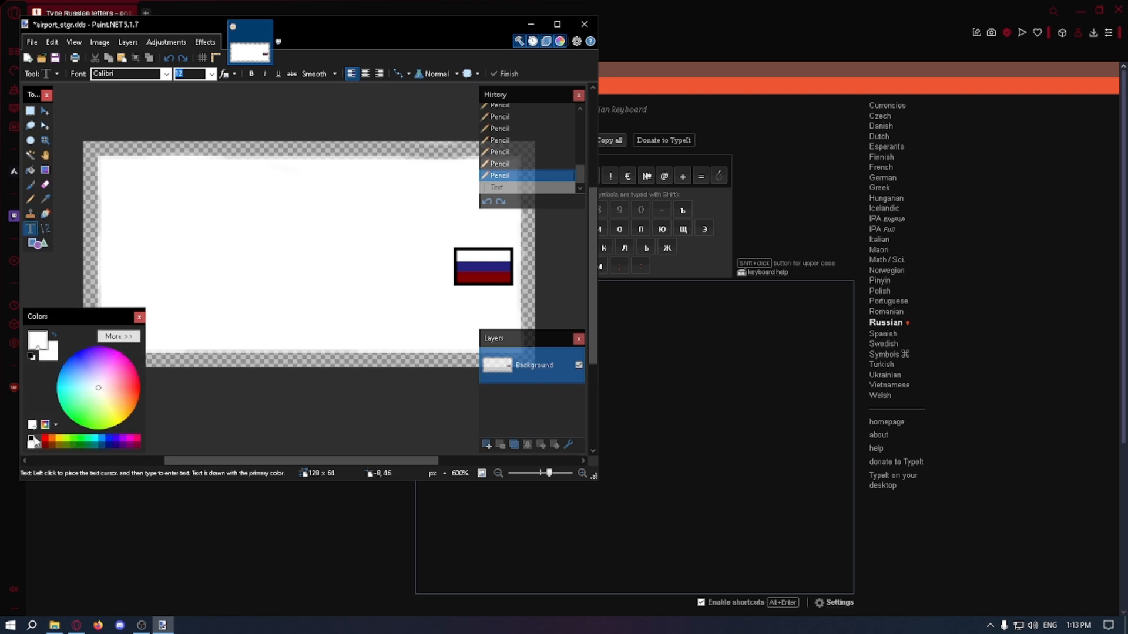
# Step: Place the copied word АЭРОПОРТ in black in the middle of the sign's upper part and close the History window
pyautogui.click(31, 439)
pyautogui.click(144, 239)
pyautogui.hotkey('ctrl', 'v')
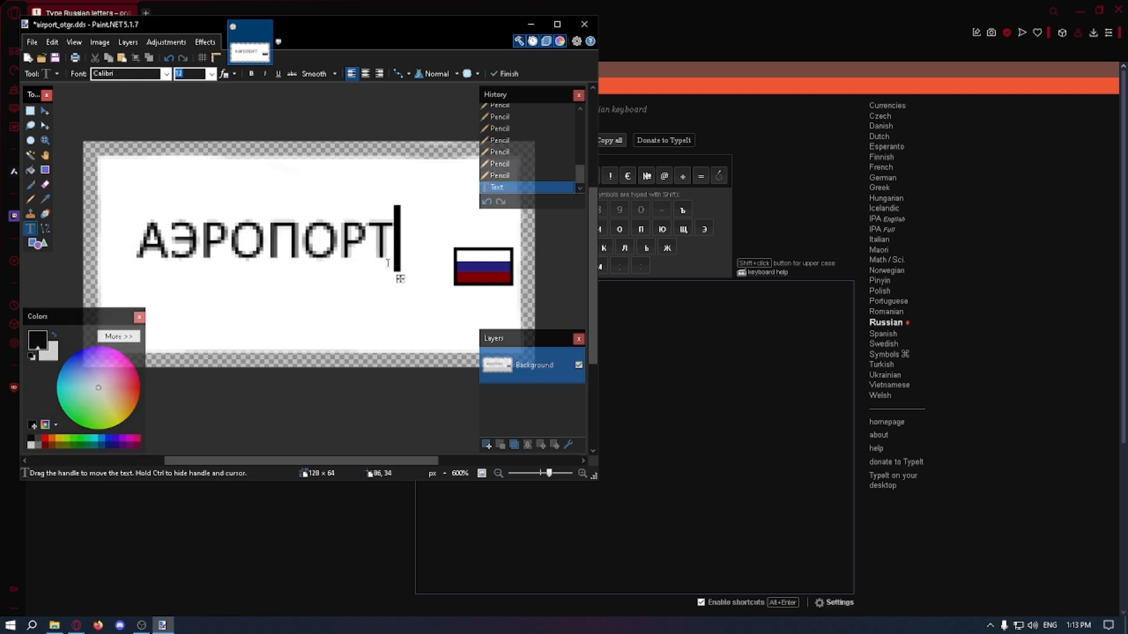
pyautogui.moveTo(400, 279); pyautogui.dragTo(434, 245)
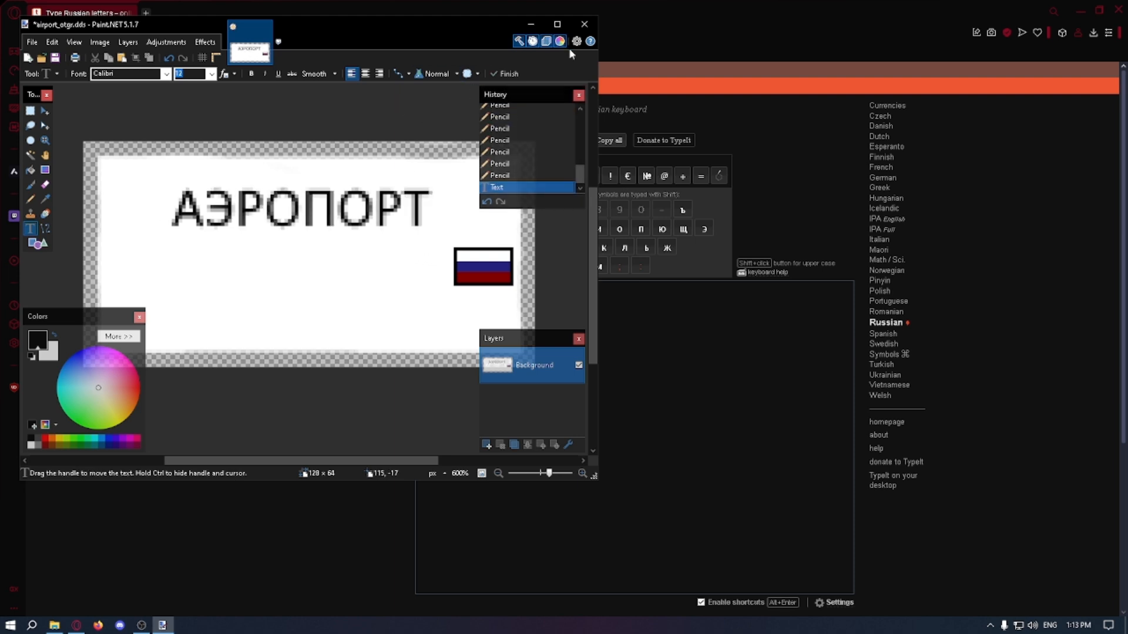
pyautogui.click(578, 95)
pyautogui.keyDown('ctrl'); pyautogui.scroll(-4, 449, 204); pyautogui.keyUp('ctrl')
pyautogui.keyDown('ctrl'); pyautogui.scroll(3, 395, 212); pyautogui.keyUp('ctrl')
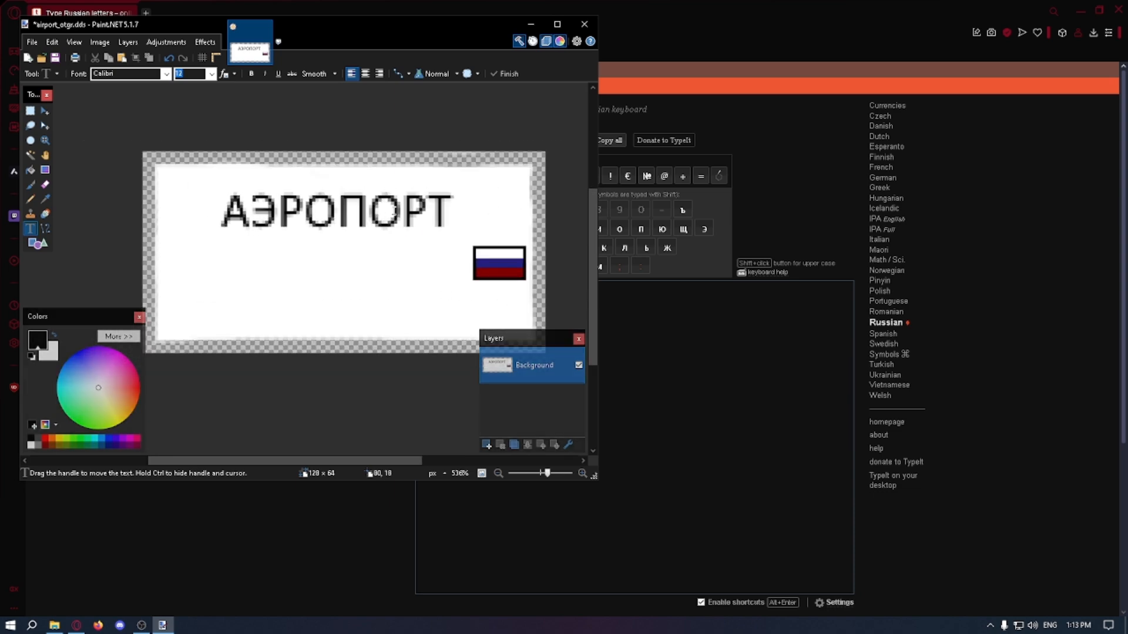
pyautogui.keyDown('ctrl'); pyautogui.scroll(1, 394, 210); pyautogui.keyUp('ctrl')
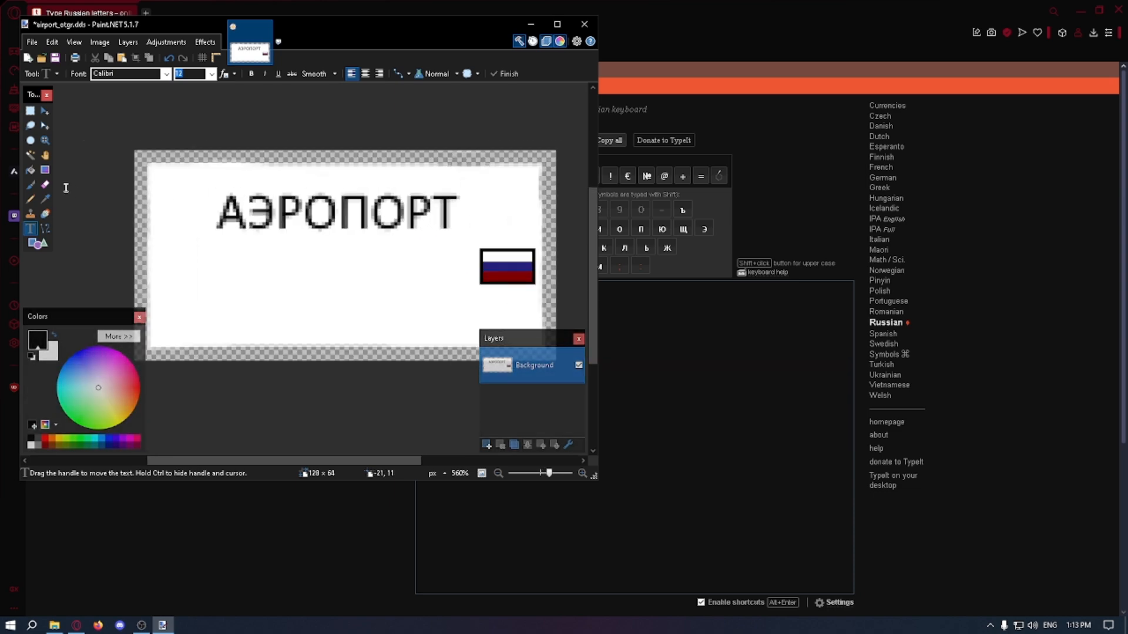
# Step: Switch to the Opera browser and search for "airplane transparent png" in a new tab
pyautogui.click(146, 12)
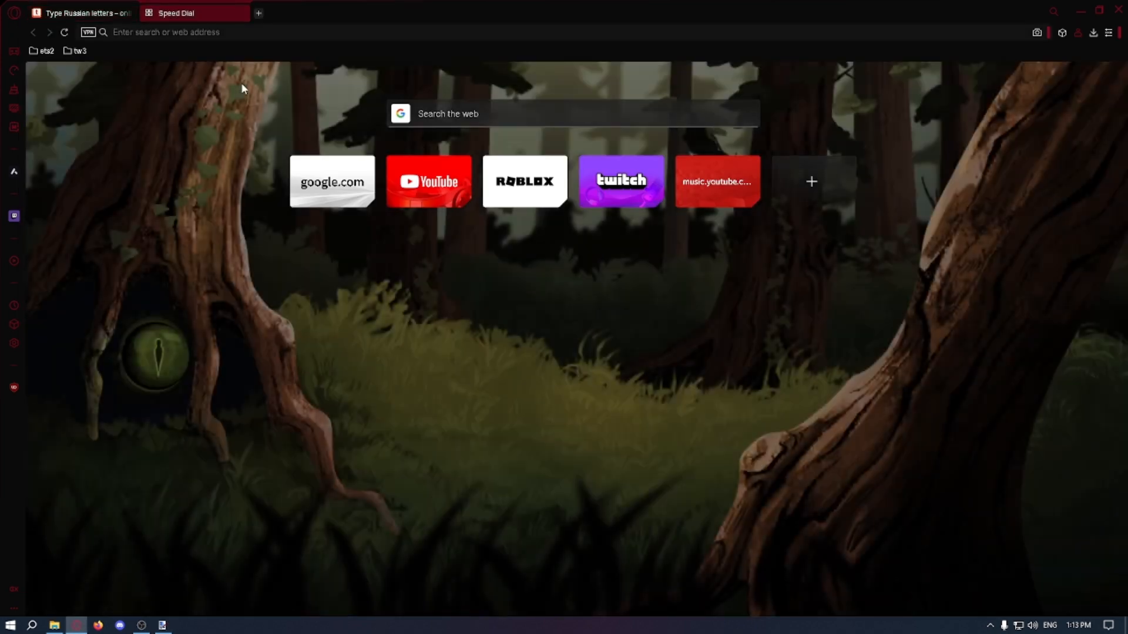
pyautogui.write('airpla')
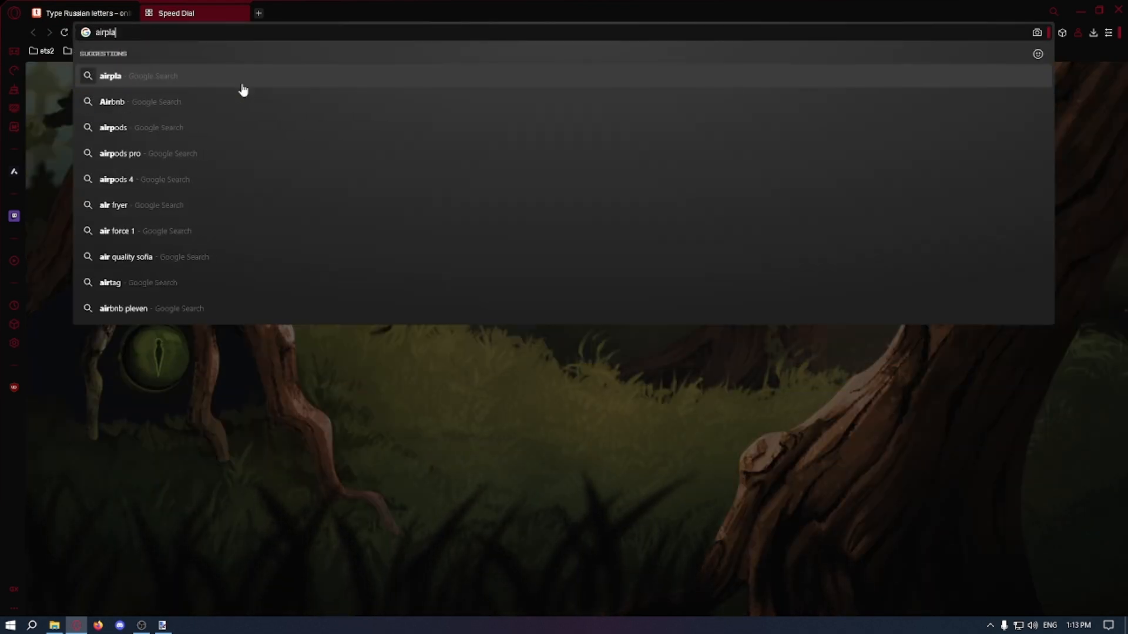
pyautogui.write('ne transparent png')
pyautogui.press('Return')
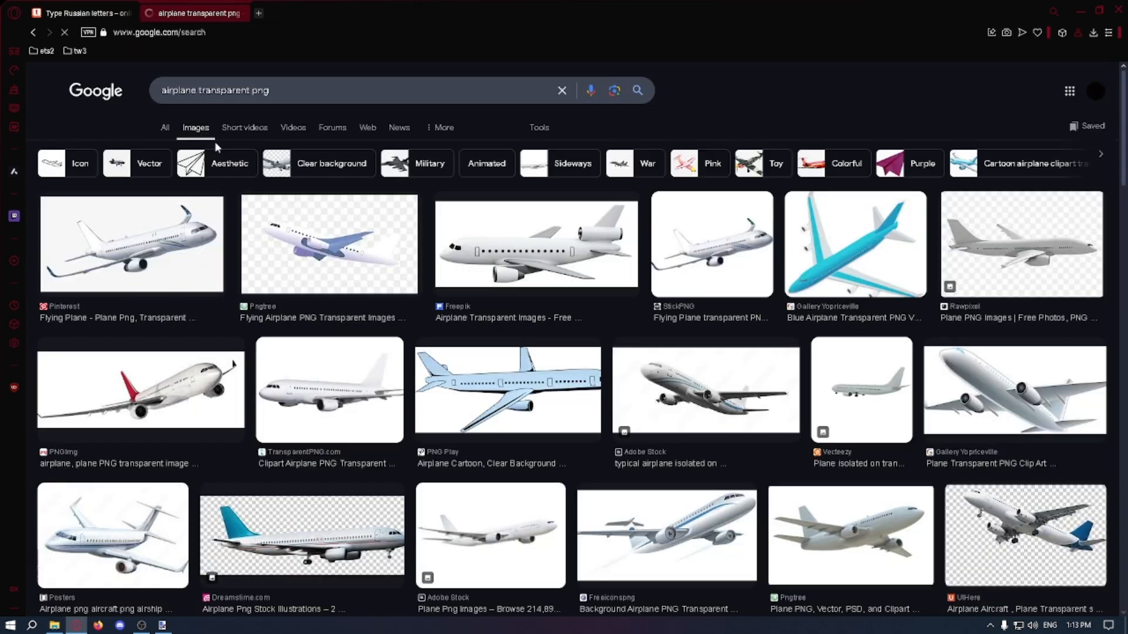
# Step: Find the PNGimg picture of the white airplane with a red tail and save it as a PNG in Downloads
pyautogui.click(329, 247)
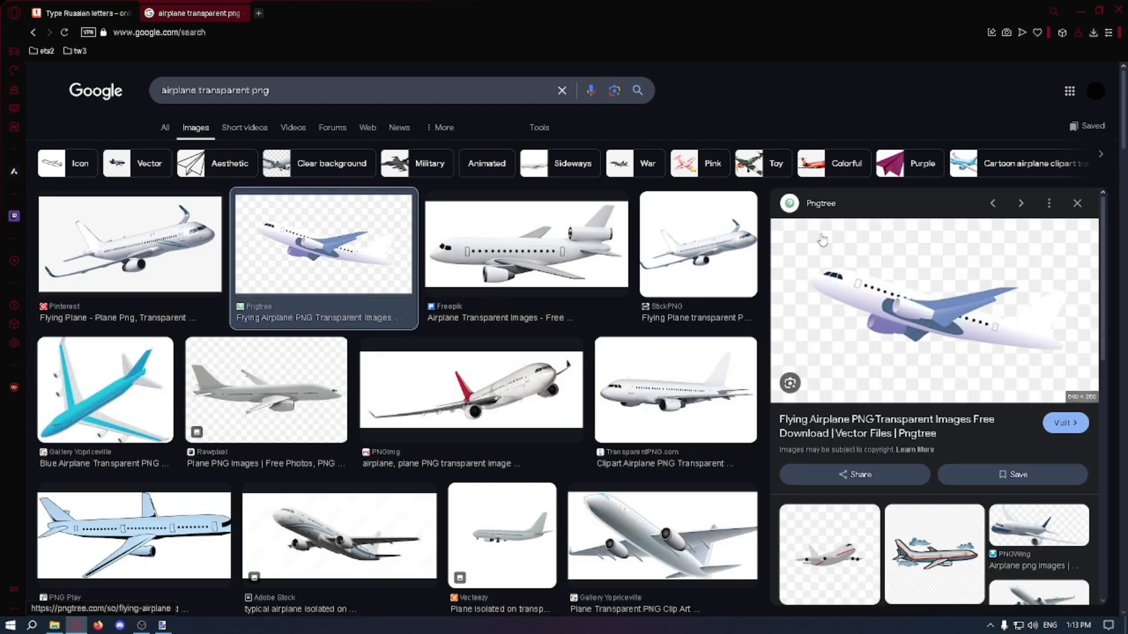
pyautogui.rightClick(856, 289)
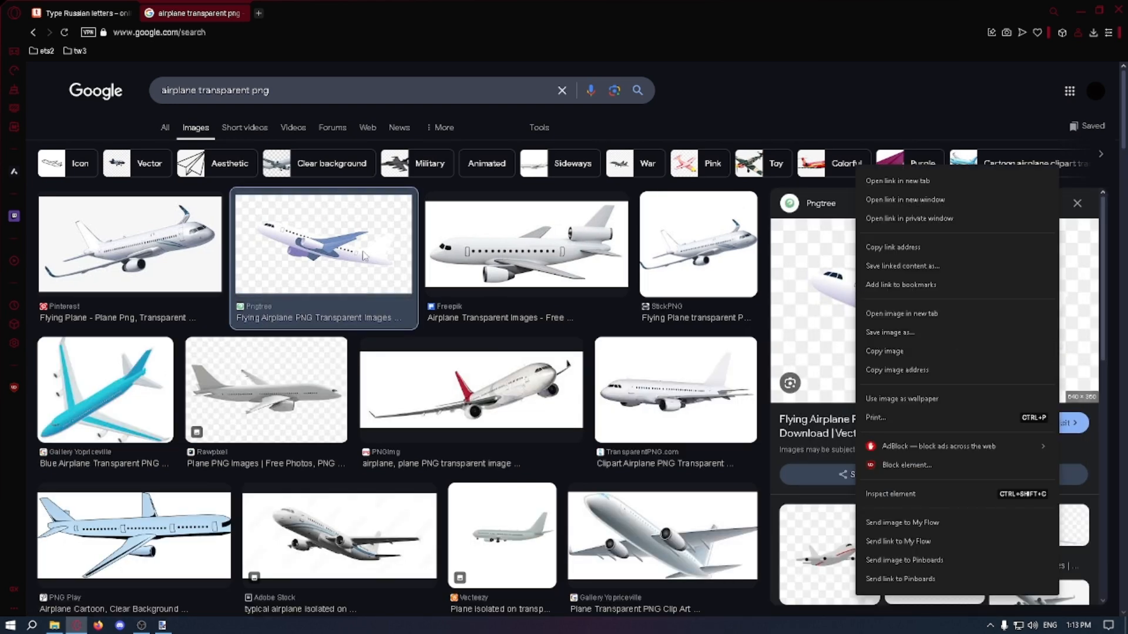
pyautogui.click(150, 255)
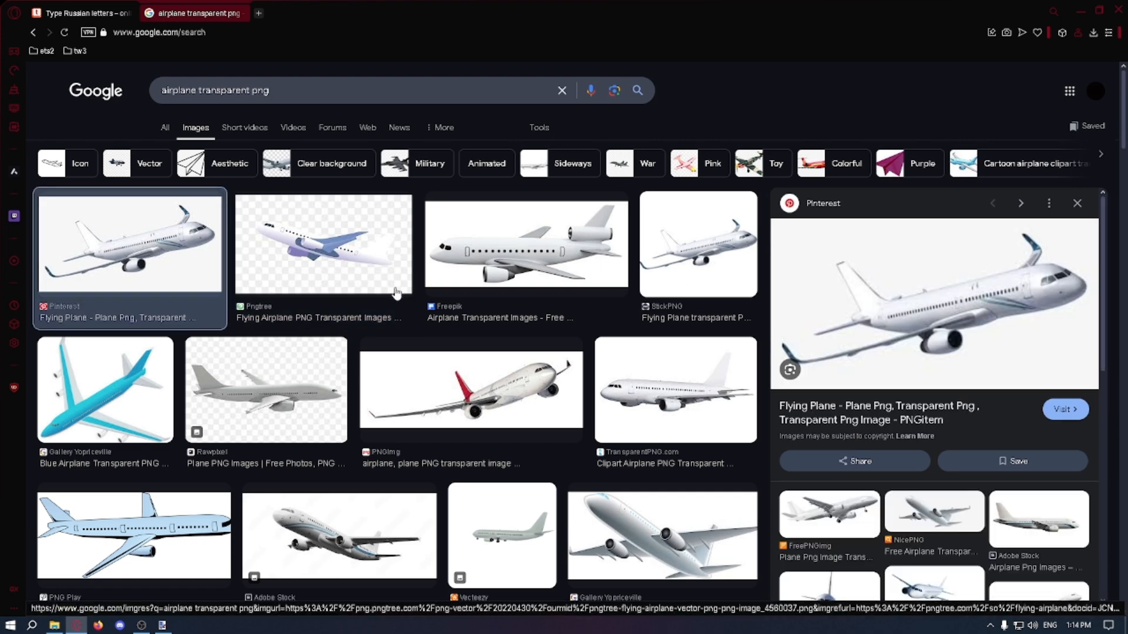
pyautogui.click(491, 374)
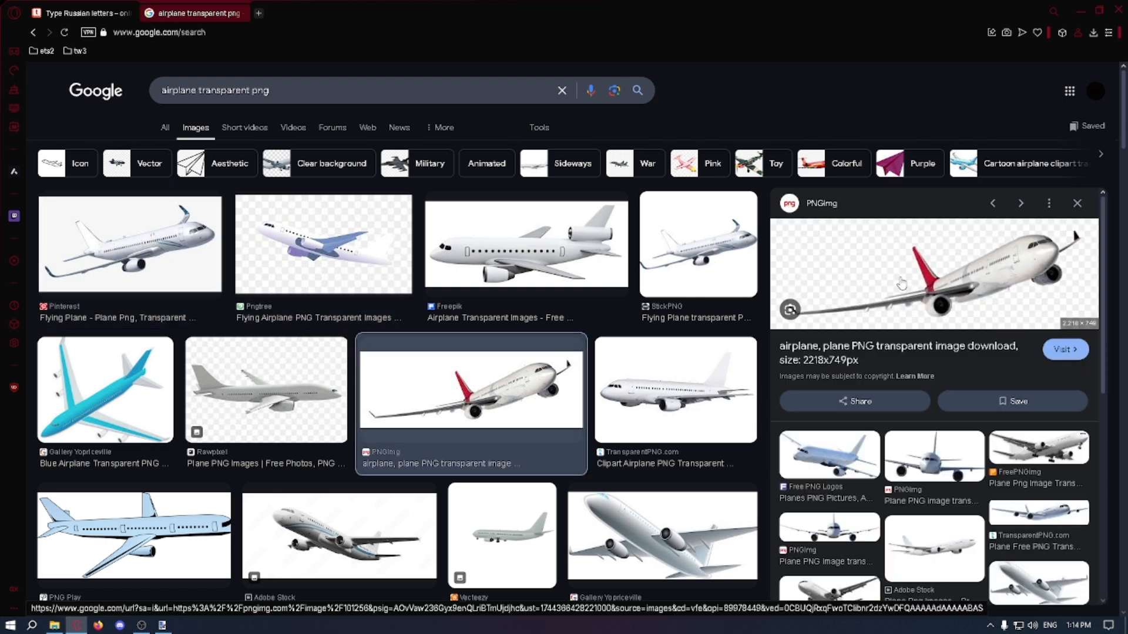
pyautogui.rightClick(895, 258)
pyautogui.click(957, 330)
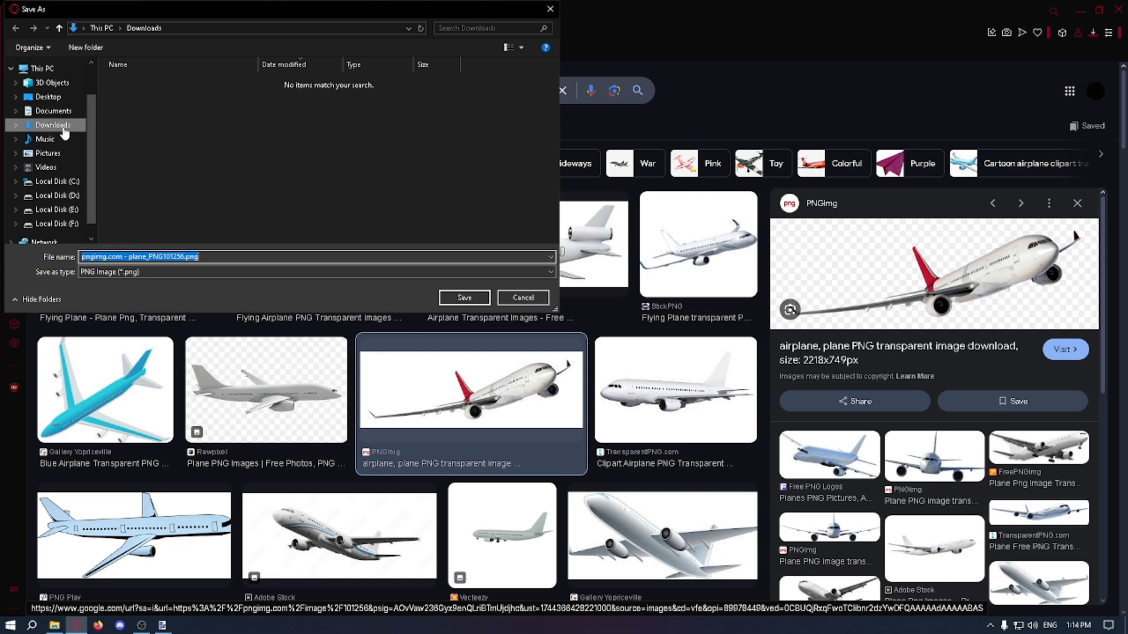
pyautogui.press('Return')
# Step: Add pngimg.com - plane_PNG101256.png from the Downloads folder to the Paint.NET logo as a new layer, expanding the canvas
pyautogui.hotkey('alt', 'Tab')
pyautogui.click(33, 43)
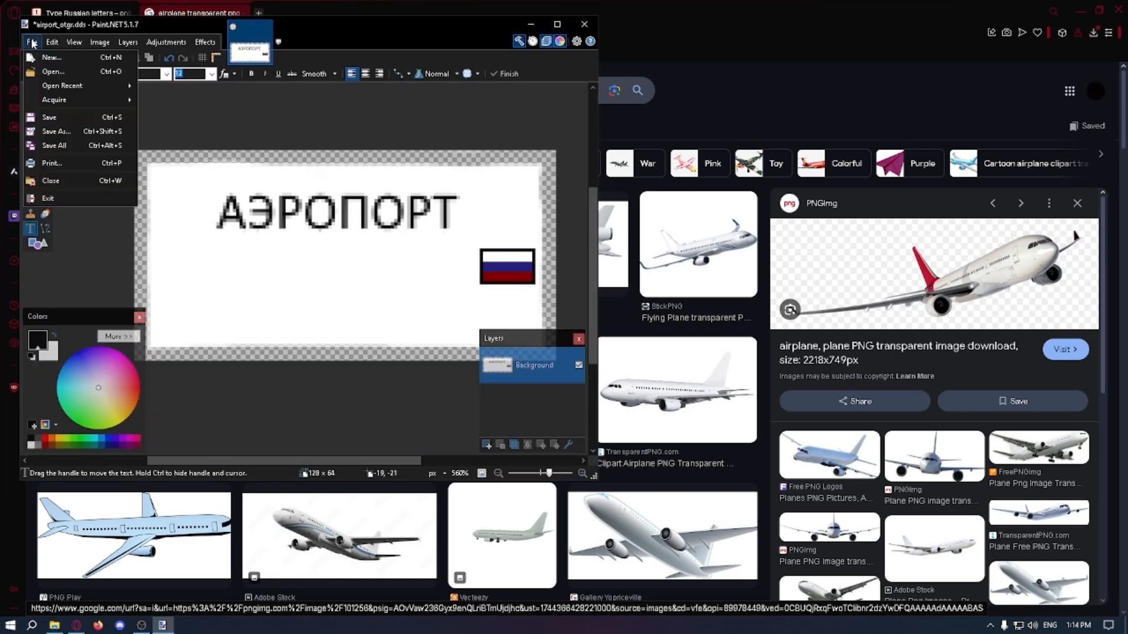
pyautogui.click(32, 44)
pyautogui.click(54, 625)
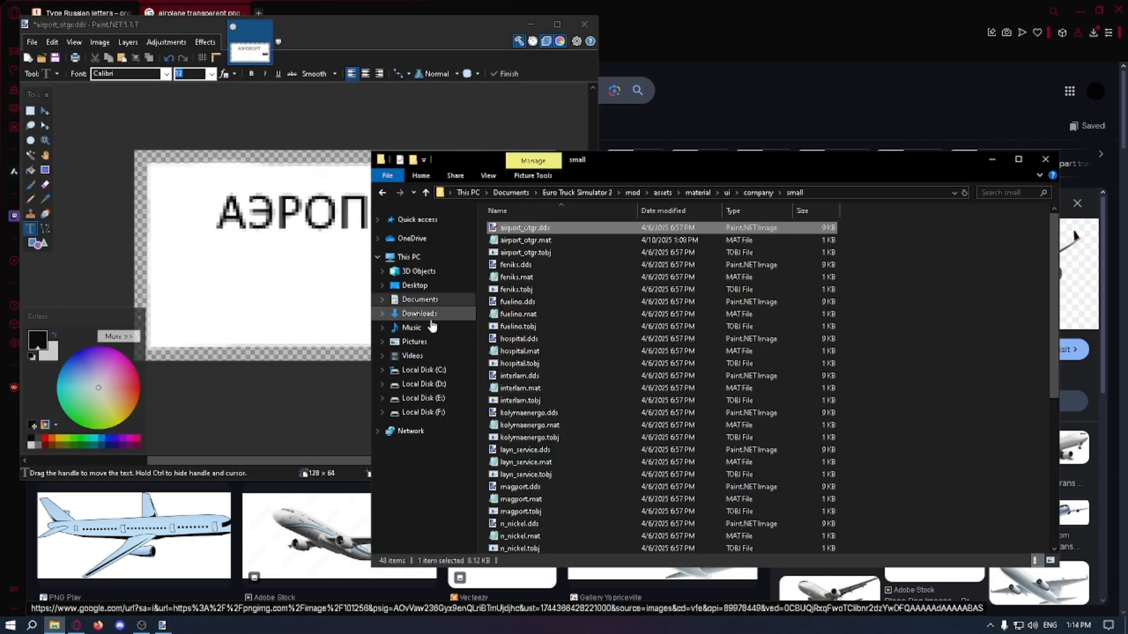
pyautogui.click(429, 316)
pyautogui.moveTo(544, 294)
pyautogui.mouseDown()
pyautogui.moveTo(333, 248)
pyautogui.moveTo(335, 258)
pyautogui.mouseUp()
pyautogui.click(370, 289)
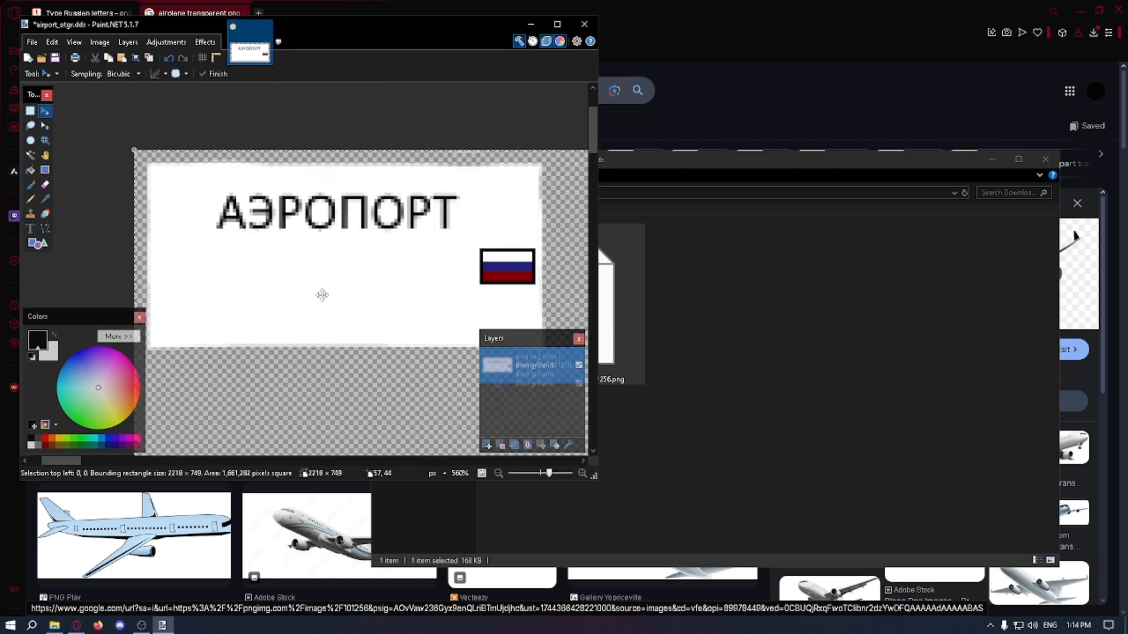
# Step: Shrink the airplane to about 101 × 35 pixels and fit it below the word АЭРОПОРТ, beside the flag
pyautogui.keyDown('ctrl'); pyautogui.scroll(-10, 293, 287); pyautogui.keyUp('ctrl')
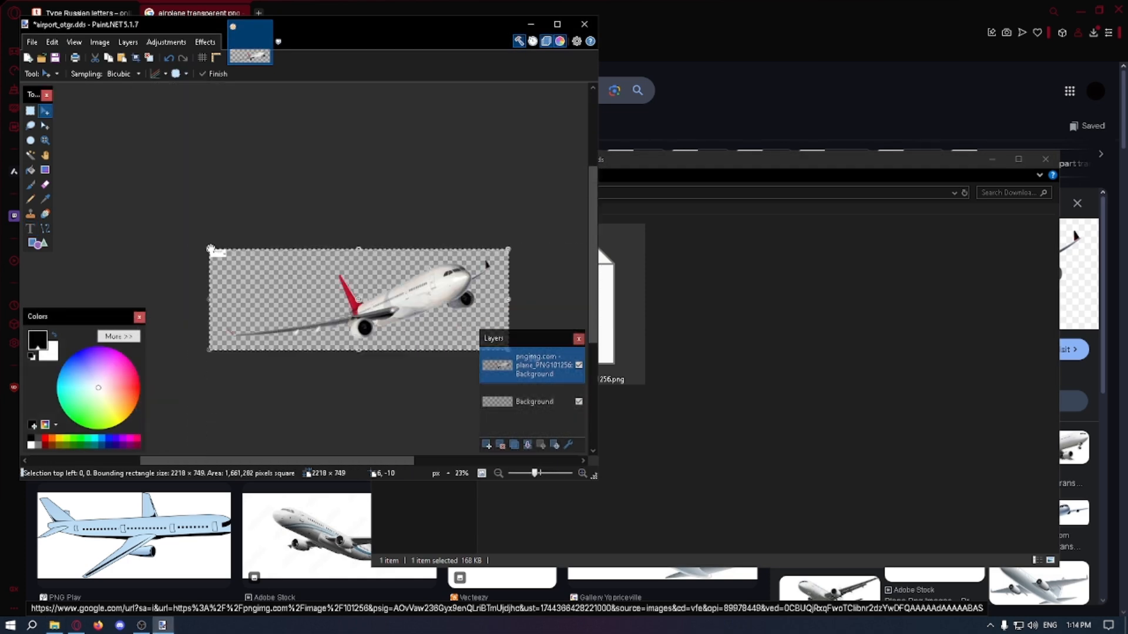
pyautogui.keyDown('ctrl'); pyautogui.scroll(8, 243, 273); pyautogui.keyUp('ctrl')
pyautogui.moveTo(422, 328); pyautogui.dragTo(252, 259)
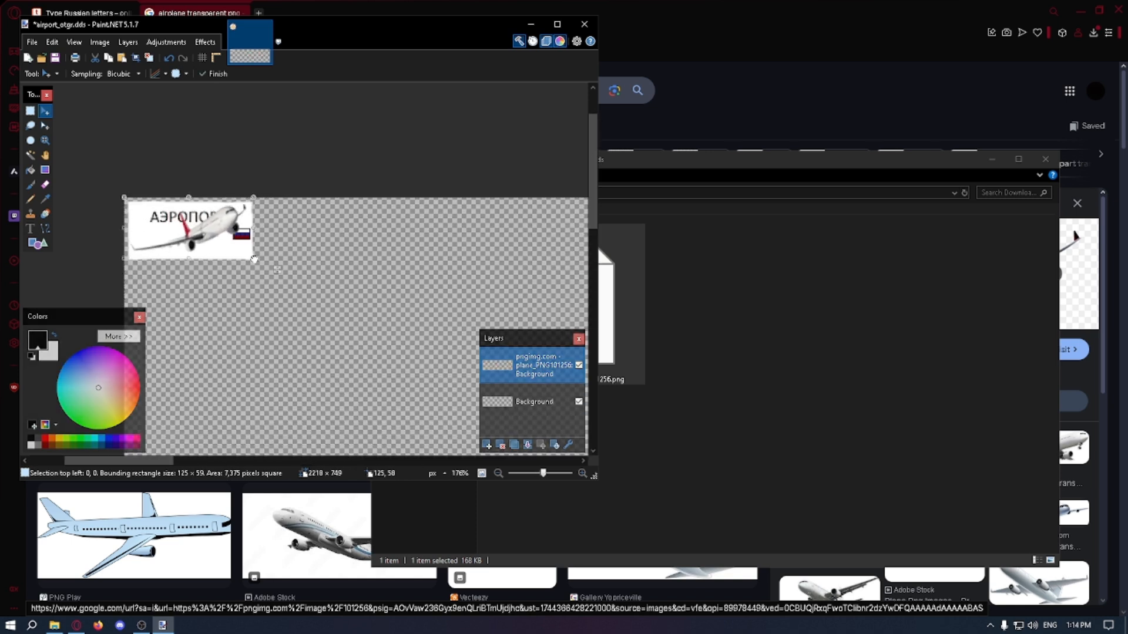
pyautogui.keyDown('ctrl'); pyautogui.scroll(3, 170, 220); pyautogui.keyUp('ctrl')
pyautogui.moveTo(220, 169); pyautogui.dragTo(216, 210)
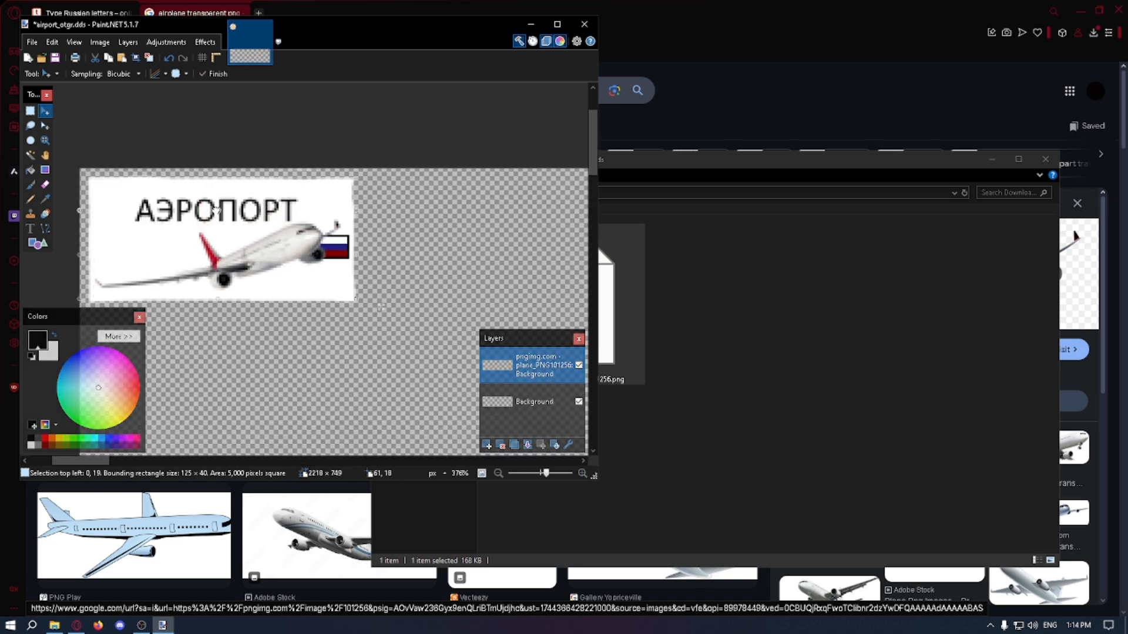
pyautogui.moveTo(356, 255); pyautogui.dragTo(317, 256)
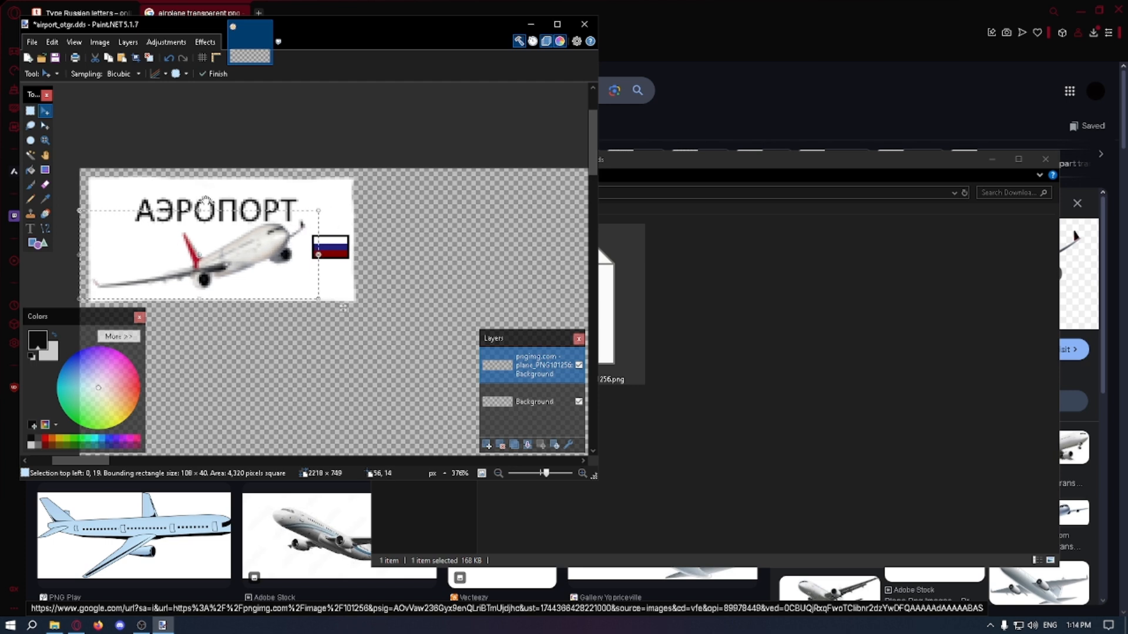
pyautogui.moveTo(198, 212); pyautogui.dragTo(198, 222)
pyautogui.moveTo(80, 257); pyautogui.dragTo(96, 261)
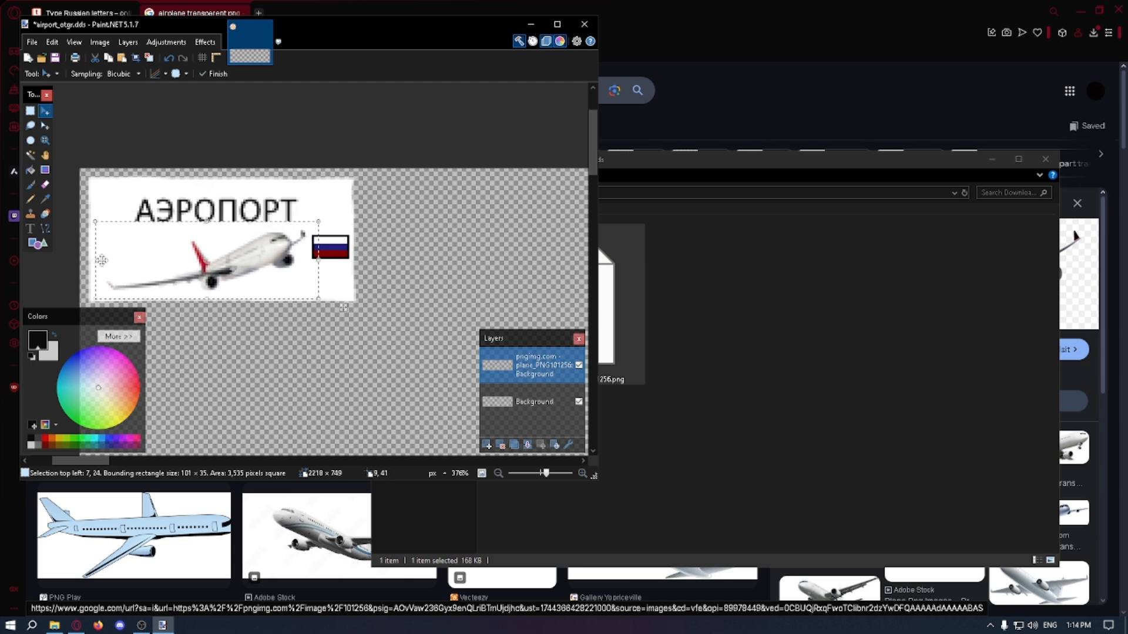
pyautogui.keyDown('ctrl'); pyautogui.scroll(2, 291, 247); pyautogui.keyUp('ctrl')
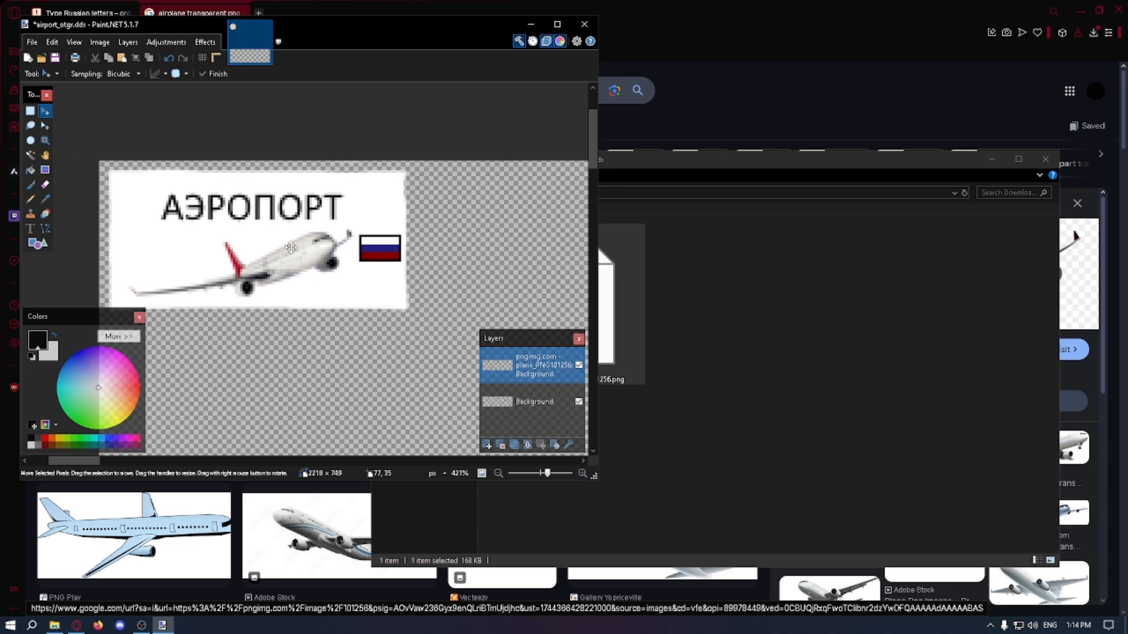
pyautogui.keyDown('ctrl'); pyautogui.scroll(3, 281, 249); pyautogui.keyUp('ctrl')
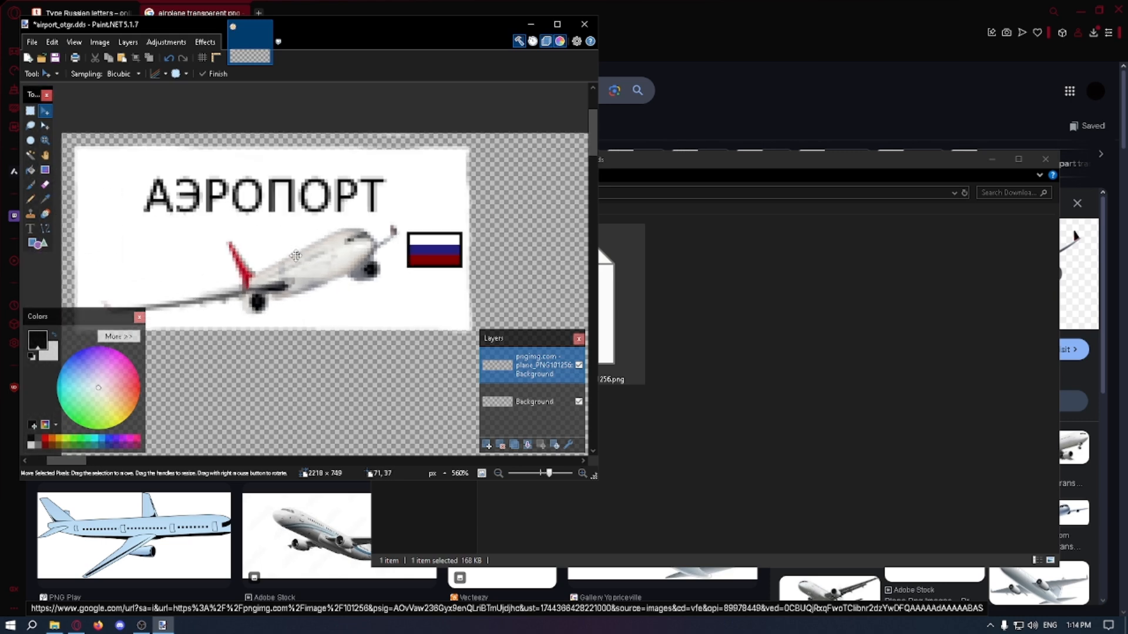
pyautogui.keyDown('ctrl'); pyautogui.scroll(-1, 288, 250); pyautogui.keyUp('ctrl')
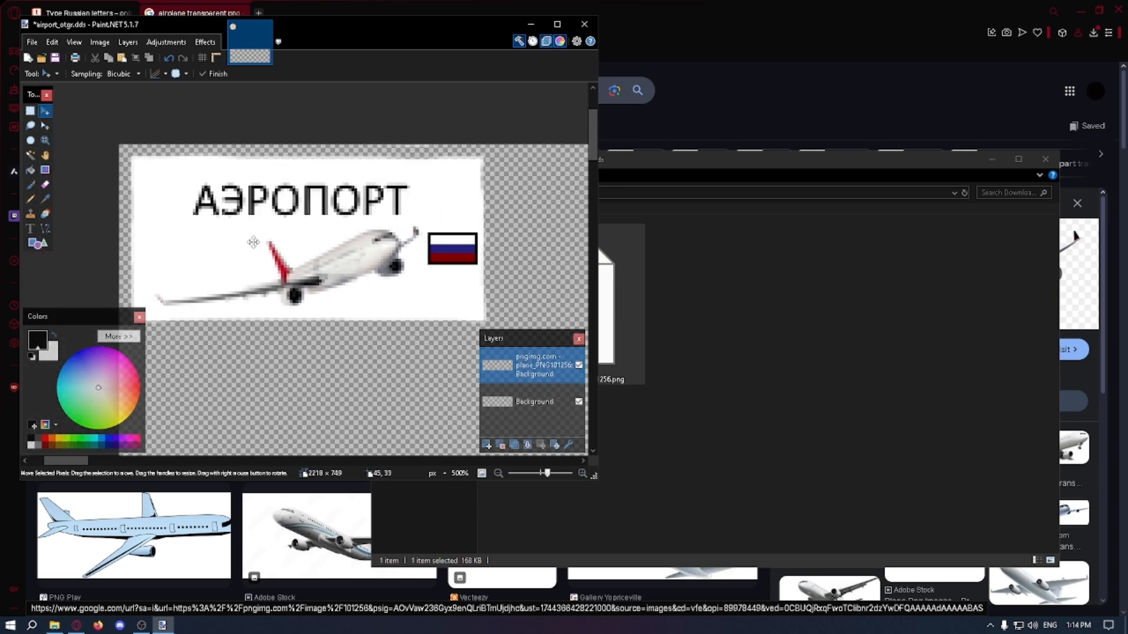
# Step: Set the canvas size to 128 × 64 pixels, anchored at the top left
pyautogui.click(100, 42)
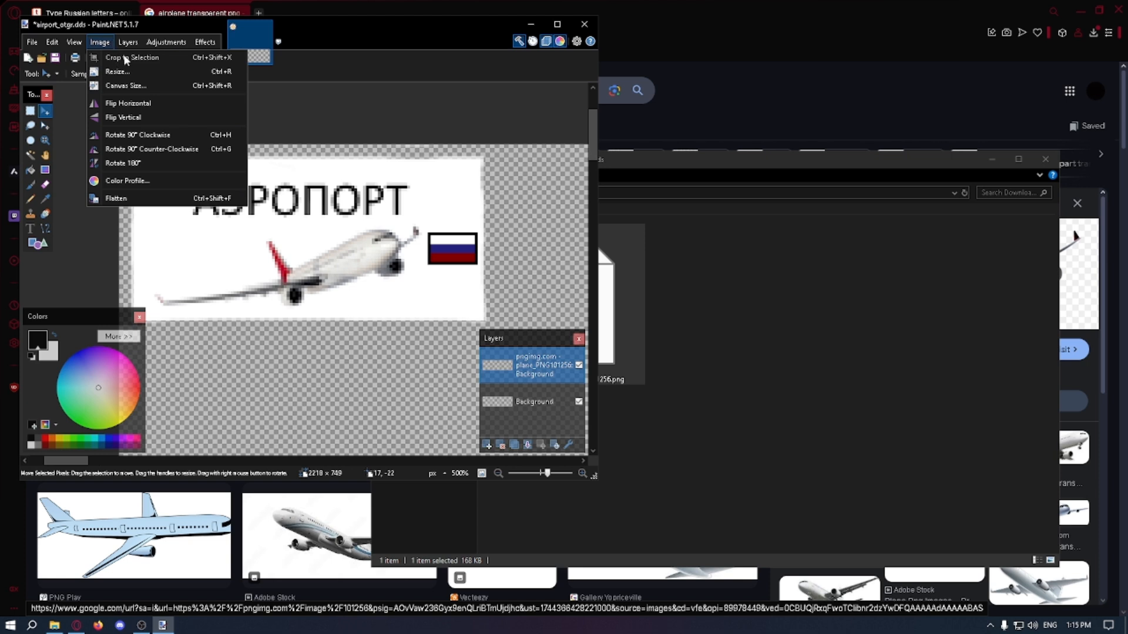
pyautogui.click(125, 86)
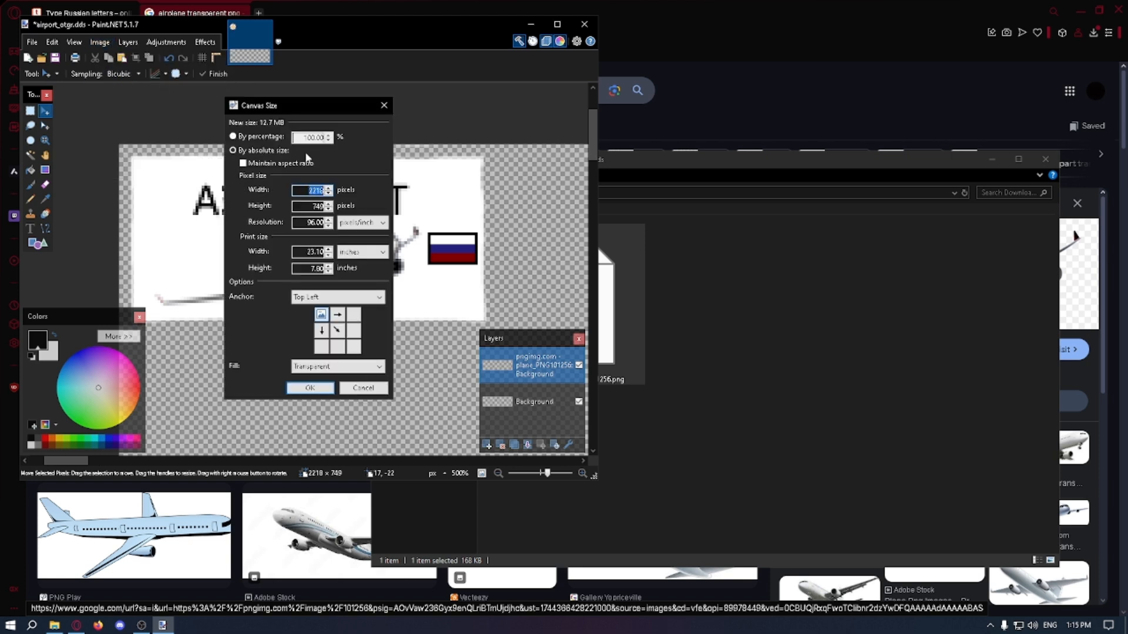
pyautogui.doubleClick(317, 206)
pyautogui.write('64')
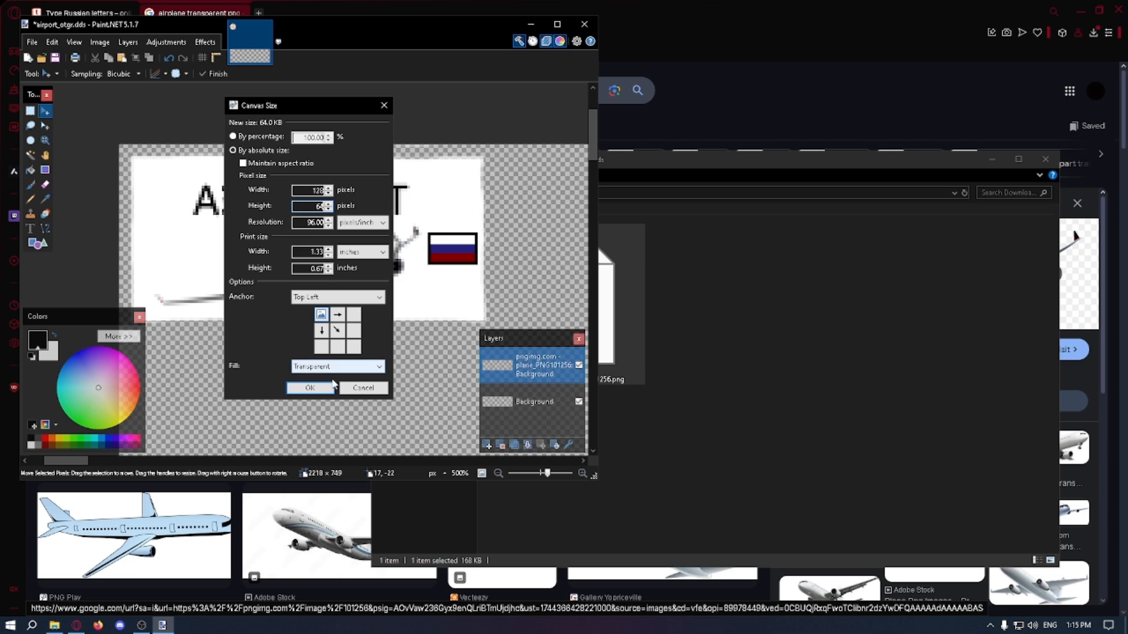
pyautogui.click(310, 388)
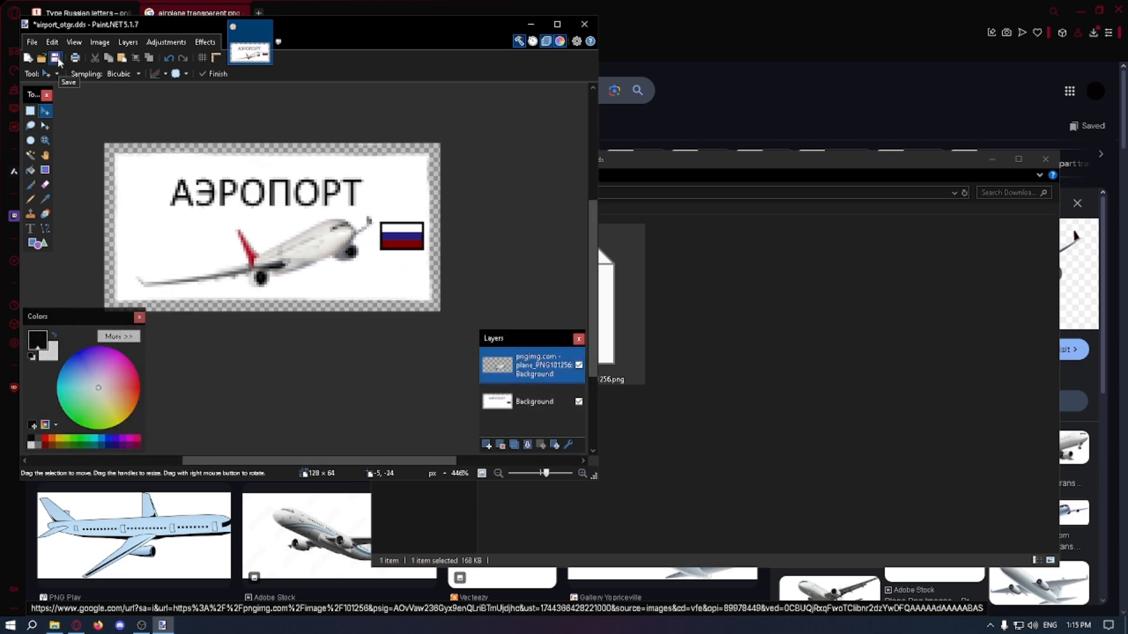
# Step: Save the logo over airport_otgr.dds in the small folder as DirectDraw Surface (DDS) with BC1 (Linear, DXT1) compression
pyautogui.click(56, 58)
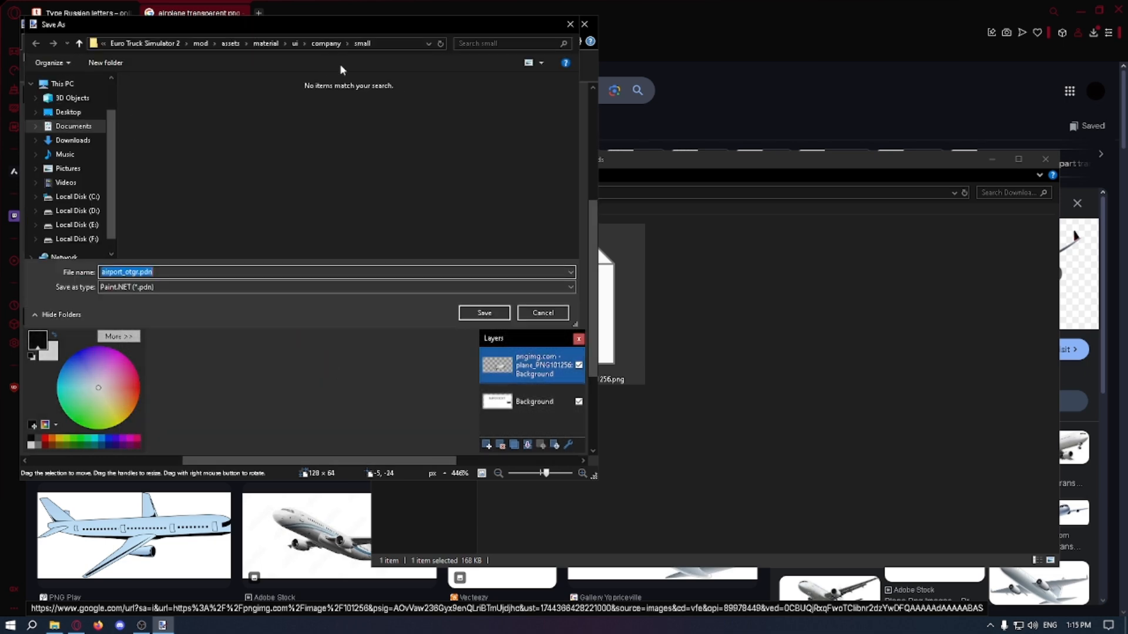
pyautogui.click(268, 288)
pyautogui.press('d')
pyautogui.click(267, 288)
pyautogui.click(164, 287)
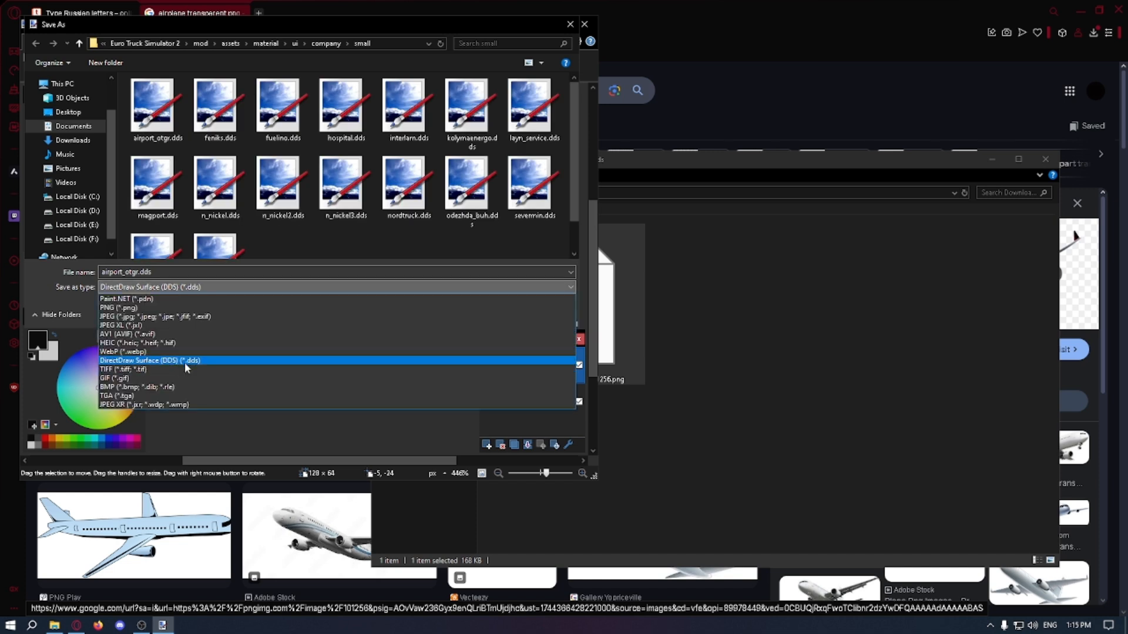
pyautogui.click(187, 360)
pyautogui.click(482, 312)
pyautogui.click(591, 315)
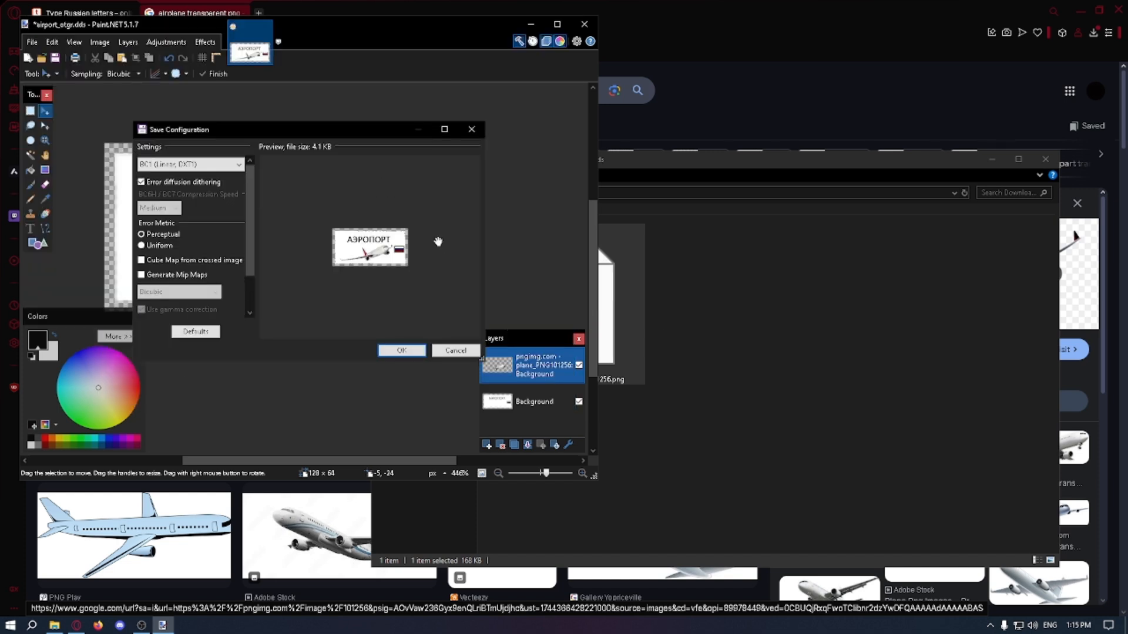
pyautogui.press('Return')
pyautogui.click(247, 270)
# Step: Close Paint.NET and the Opera browser, and open the Documents folder in File Explorer
pyautogui.click(584, 23)
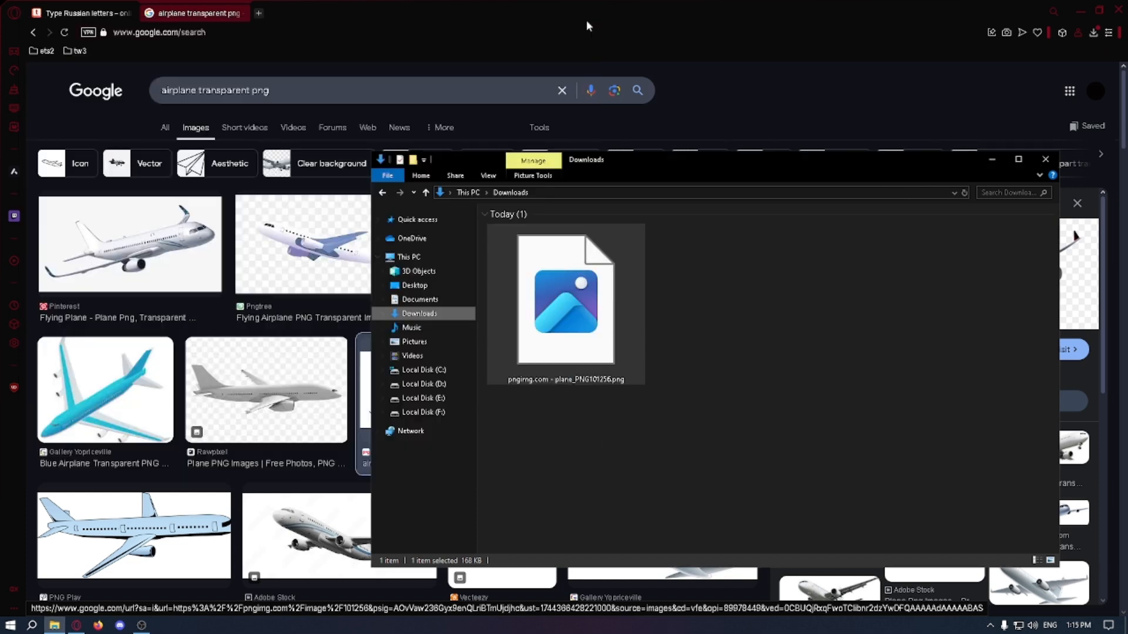
pyautogui.click(241, 13)
pyautogui.click(132, 13)
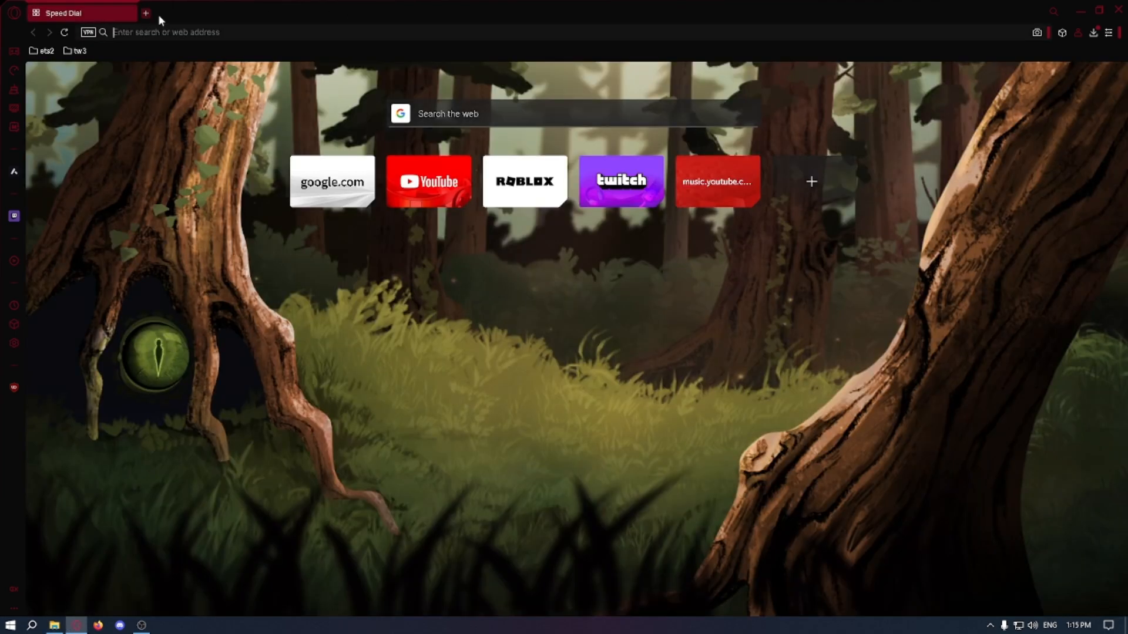
pyautogui.click(153, 13)
pyautogui.click(420, 299)
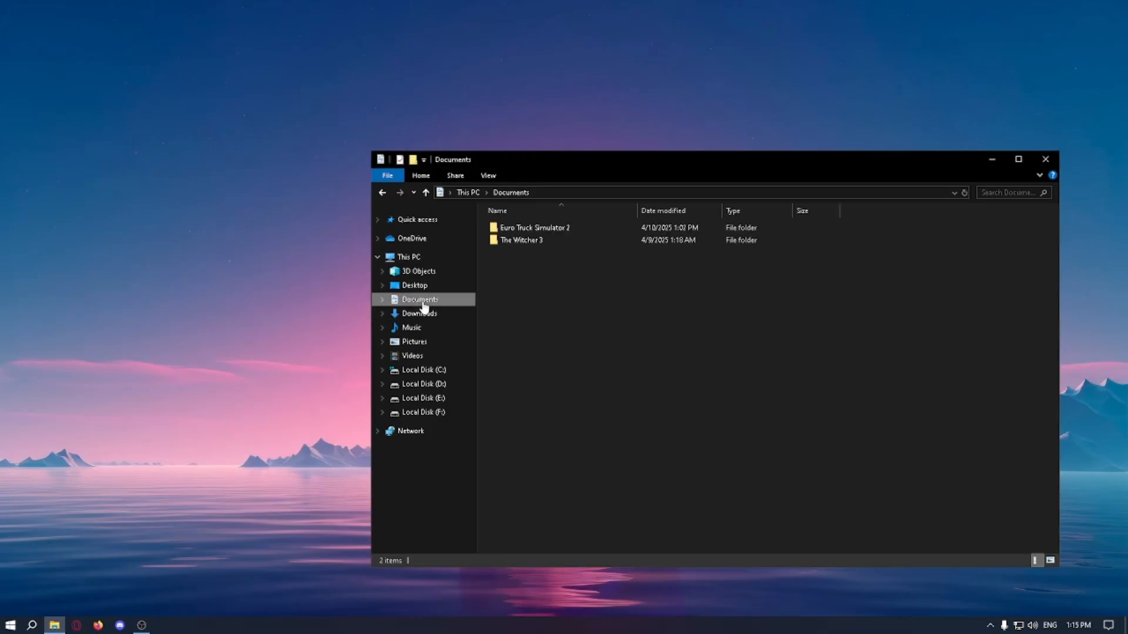
# Step: Go to Euro Truck Simulator 2\mod\assets\material\ui\company\small and open airport_otgr.dds in Paint.NET
pyautogui.doubleClick(523, 226)
pyautogui.doubleClick(520, 301)
pyautogui.doubleClick(517, 228)
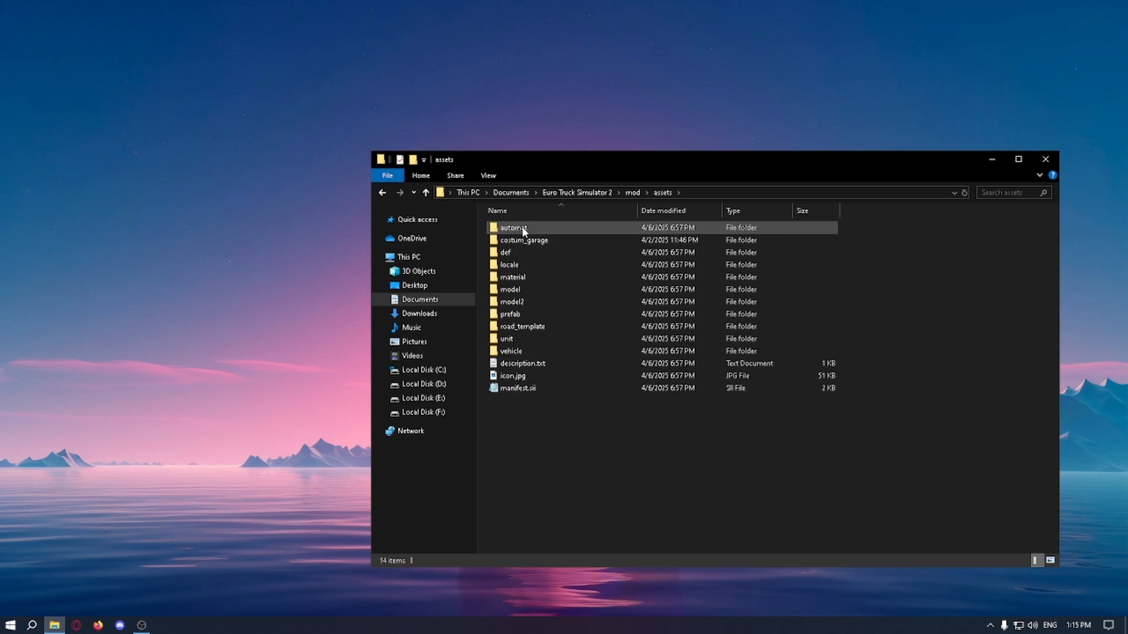
pyautogui.doubleClick(525, 264)
pyautogui.doubleClick(519, 239)
pyautogui.doubleClick(520, 227)
pyautogui.doubleClick(519, 227)
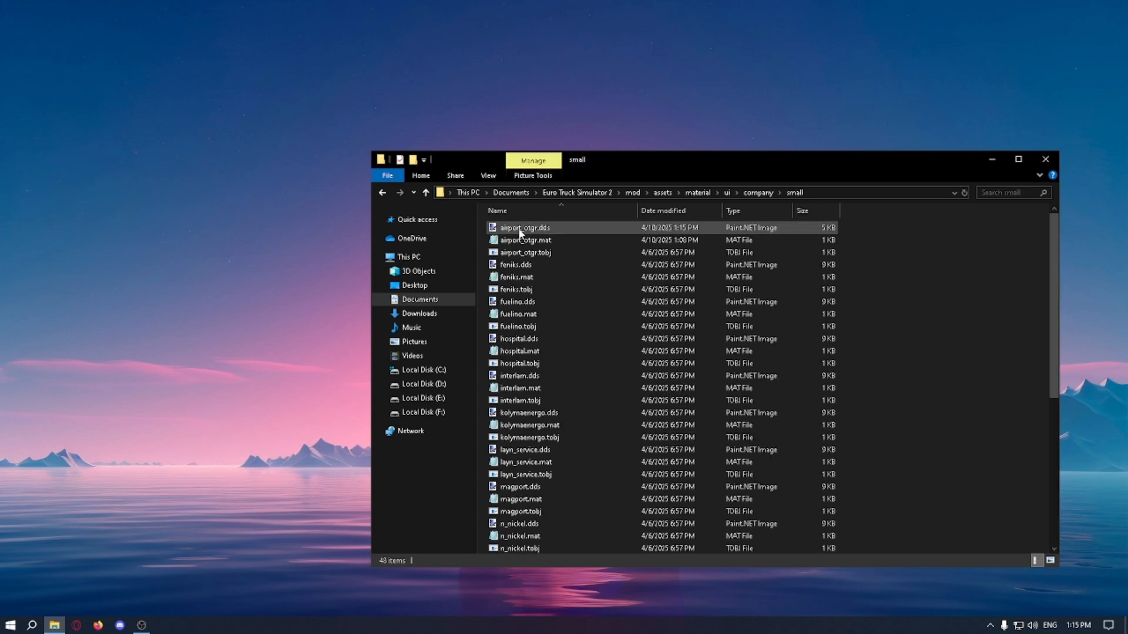
pyautogui.doubleClick(529, 229)
# Step: Erase the stray white pixels along the logo's top edge using Eraser size 1, hardness 100% and spacing 500%
pyautogui.keyDown('ctrl'); pyautogui.scroll(8, 420, 282); pyautogui.keyUp('ctrl')
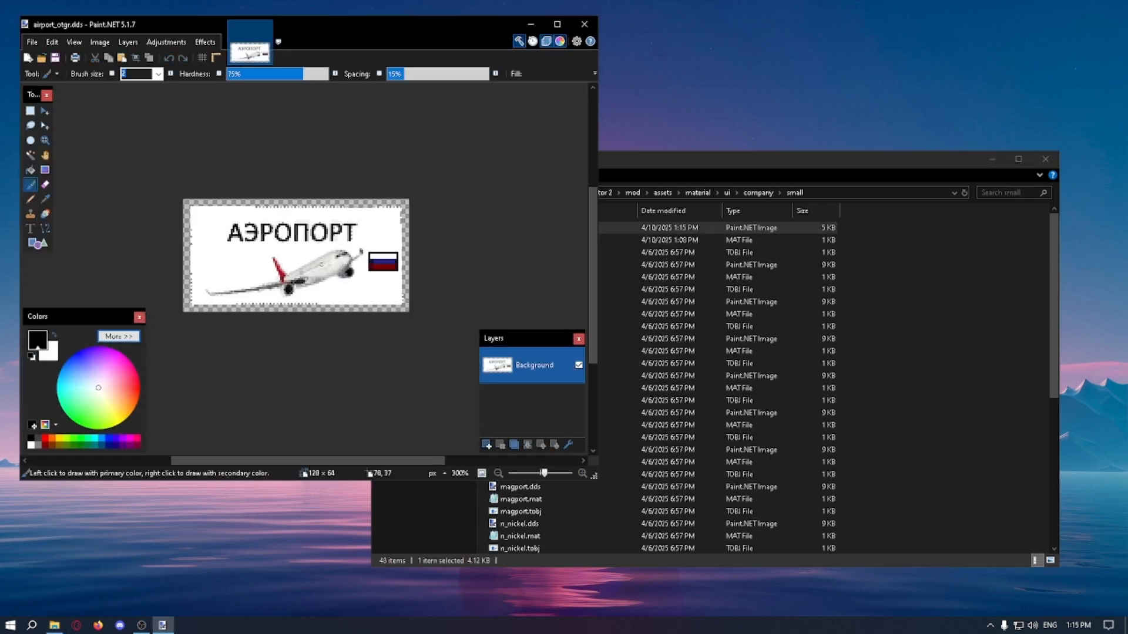
pyautogui.keyDown('ctrl'); pyautogui.scroll(3, 419, 282); pyautogui.keyUp('ctrl')
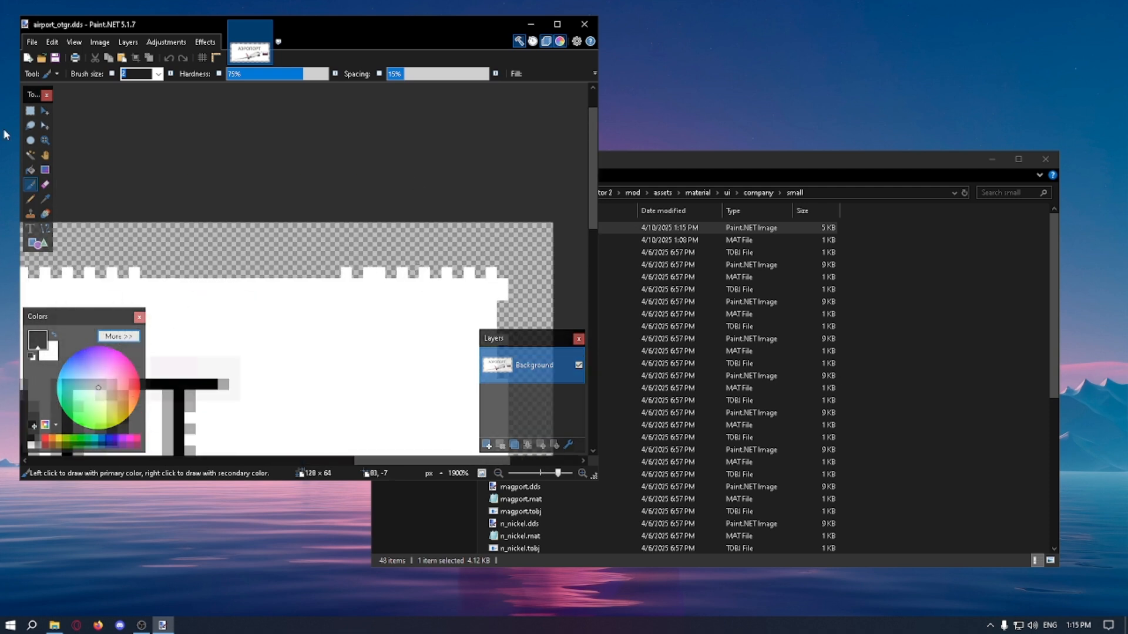
pyautogui.click(45, 184)
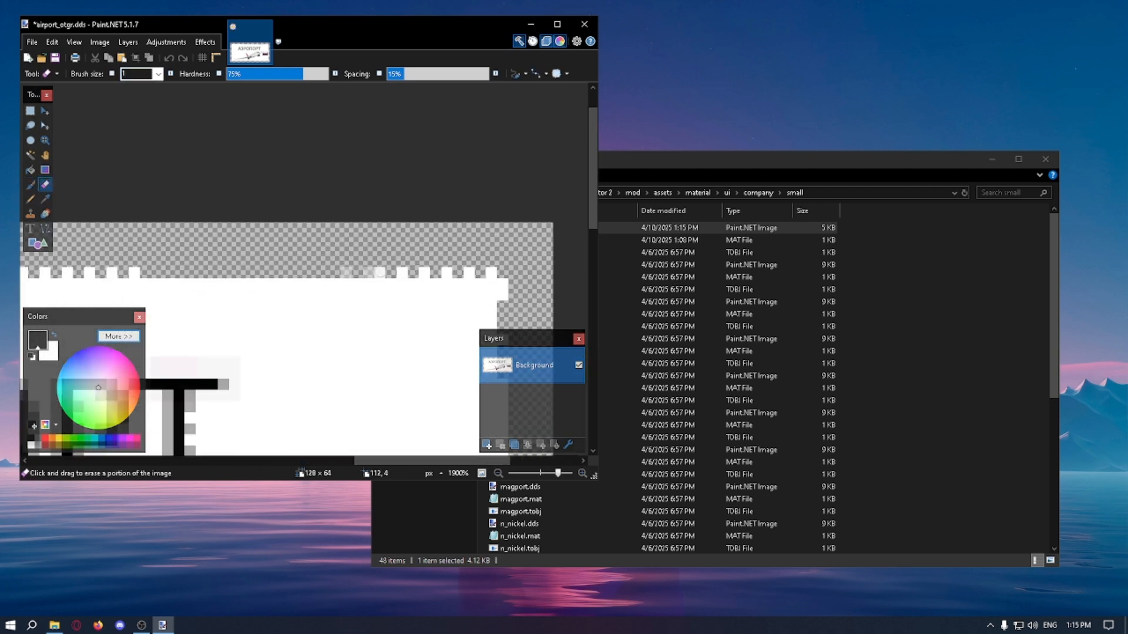
pyautogui.moveTo(380, 272); pyautogui.dragTo(379, 271)
pyautogui.moveTo(315, 74); pyautogui.dragTo(352, 76)
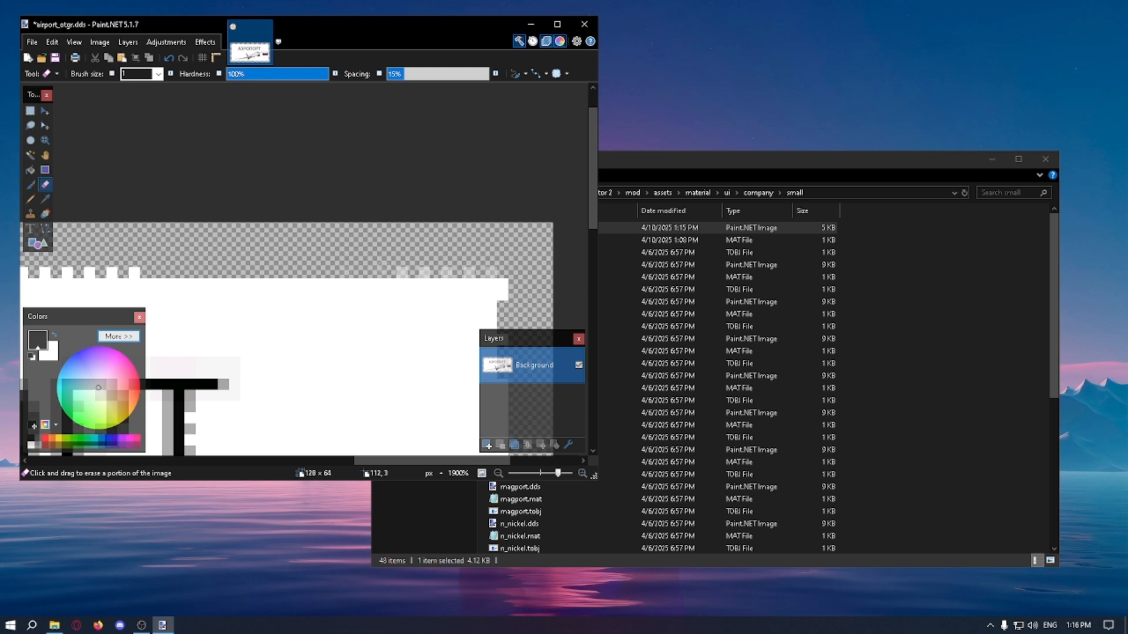
pyautogui.moveTo(434, 77); pyautogui.dragTo(494, 76)
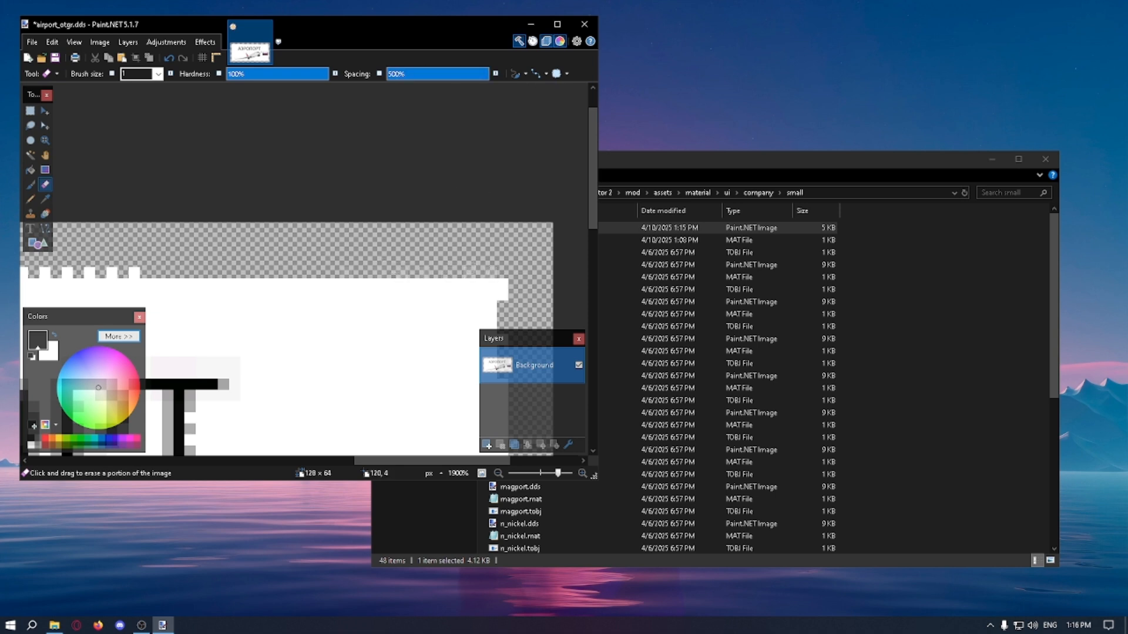
pyautogui.keyDown('ctrl'); pyautogui.scroll(-4, 473, 267); pyautogui.keyUp('ctrl')
pyautogui.keyDown('ctrl'); pyautogui.scroll(5, 125, 250); pyautogui.keyUp('ctrl')
pyautogui.keyDown('ctrl'); pyautogui.scroll(-2, 130, 251); pyautogui.keyUp('ctrl')
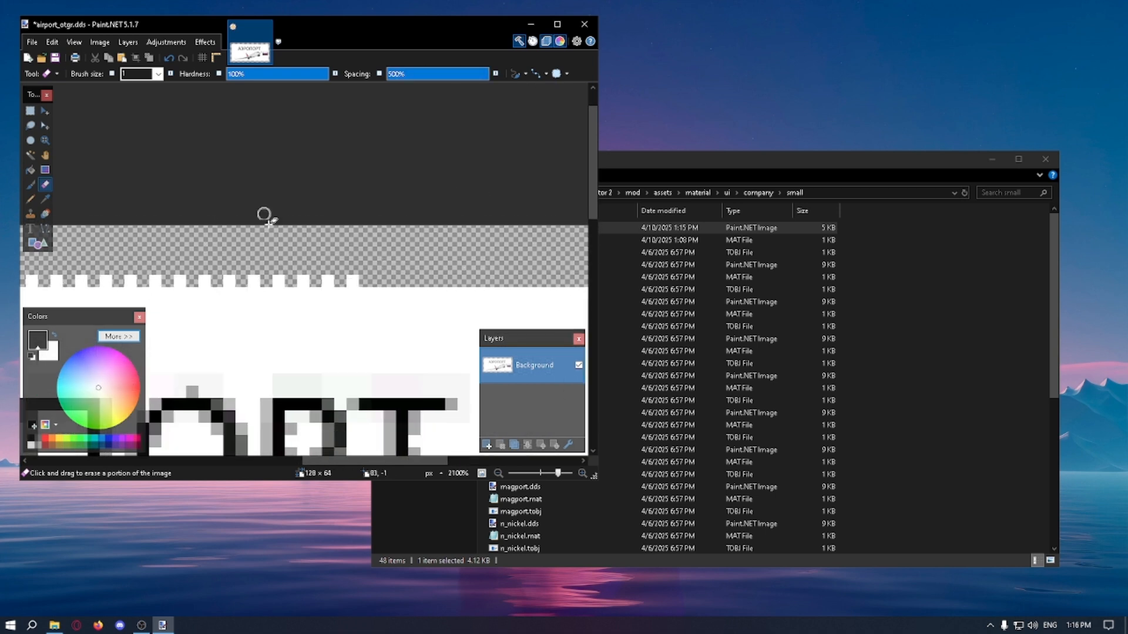
pyautogui.click(158, 75)
pyautogui.click(157, 85)
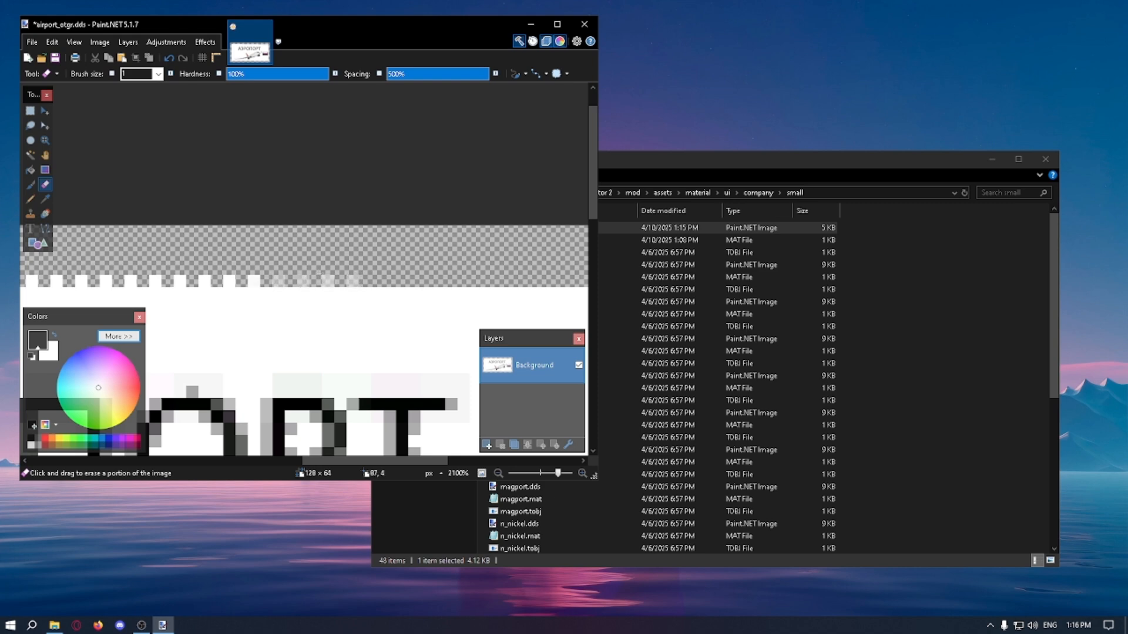
# Step: Maximize the window and use the Pencil to even out the pixels along the logo's top, right and bottom edges
pyautogui.click(30, 198)
pyautogui.click(53, 74)
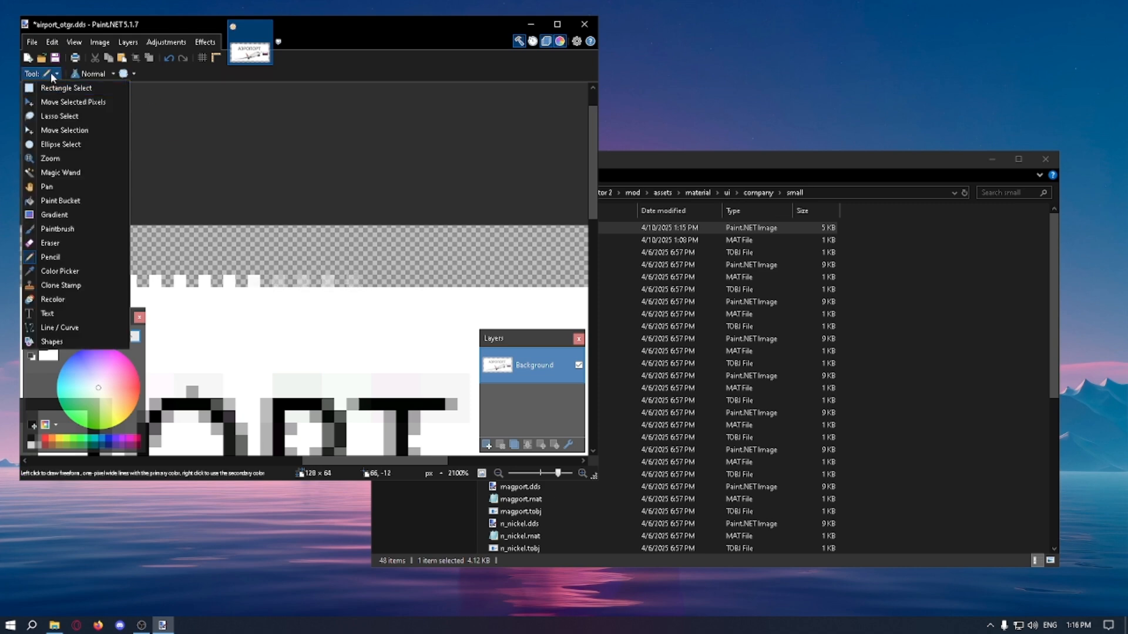
pyautogui.click(165, 121)
pyautogui.click(557, 24)
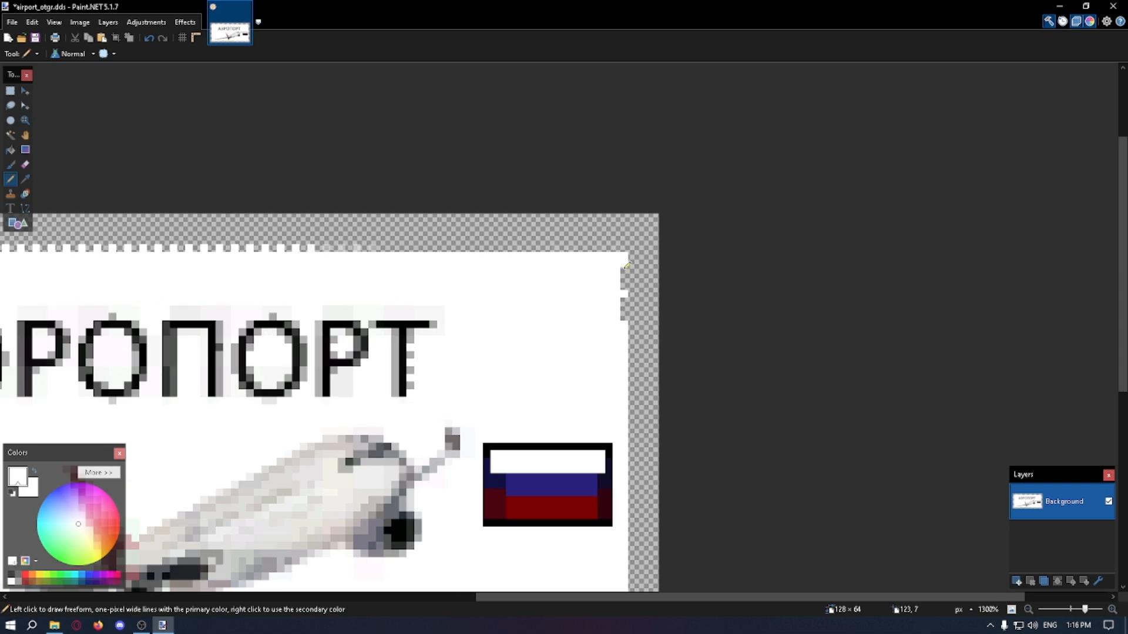
pyautogui.keyDown('ctrl'); pyautogui.scroll(-3, 634, 248); pyautogui.keyUp('ctrl')
pyautogui.keyDown('ctrl'); pyautogui.scroll(3, 646, 408); pyautogui.keyUp('ctrl')
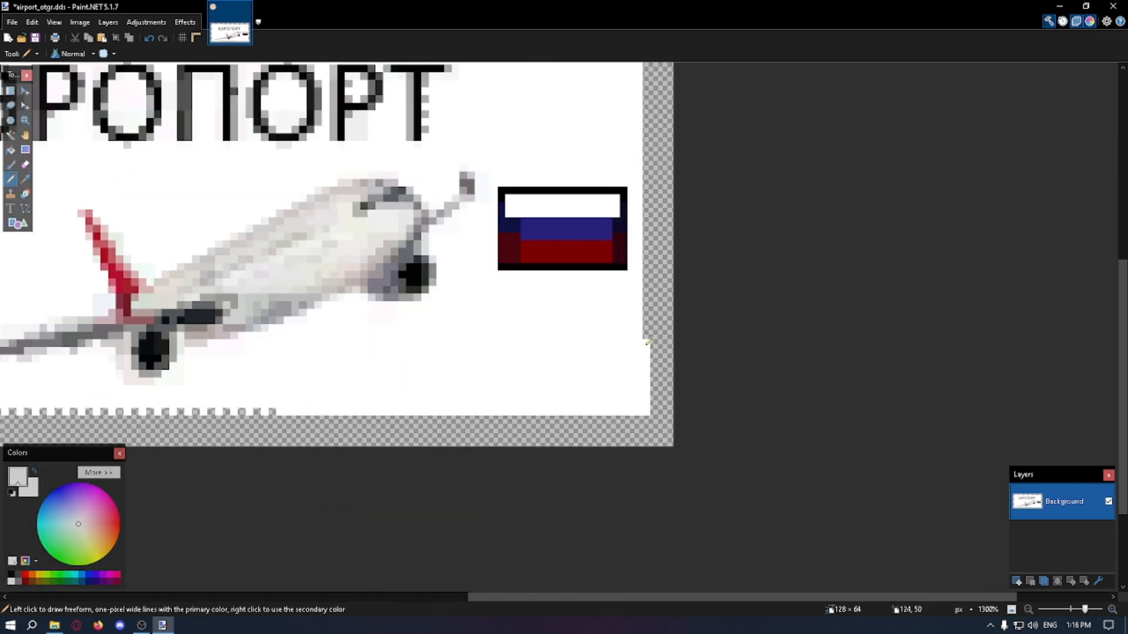
pyautogui.keyDown('ctrl'); pyautogui.scroll(-3, 648, 169); pyautogui.keyUp('ctrl')
pyautogui.keyDown('ctrl'); pyautogui.scroll(2, 646, 248); pyautogui.keyUp('ctrl')
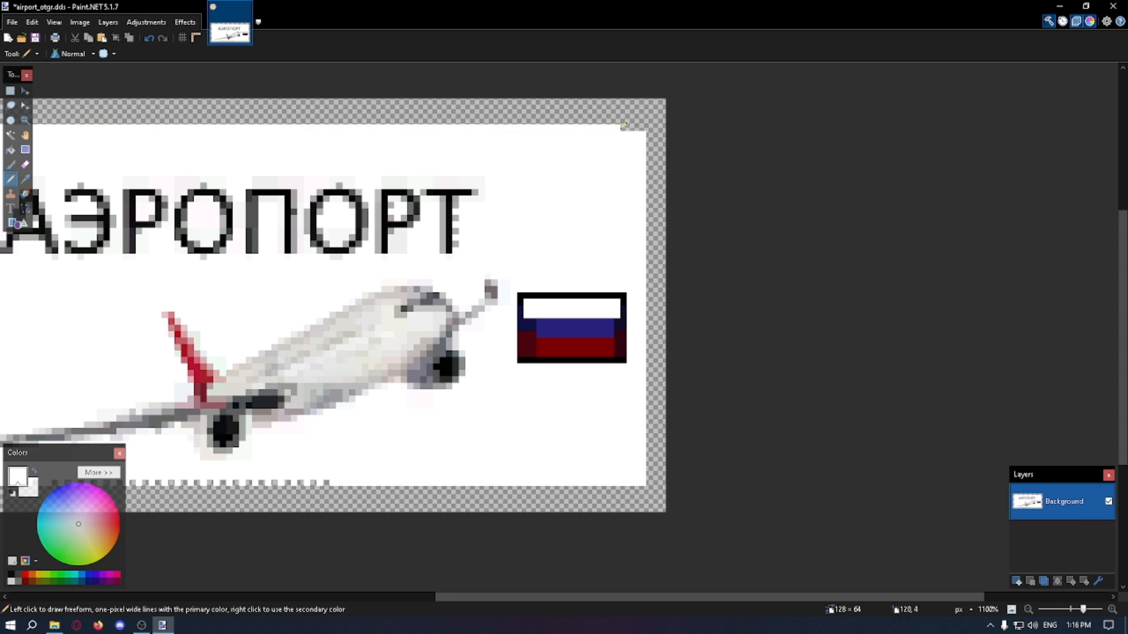
pyautogui.keyDown('ctrl'); pyautogui.scroll(-3, 624, 125); pyautogui.keyUp('ctrl')
pyautogui.keyDown('ctrl'); pyautogui.scroll(3, 121, 401); pyautogui.keyUp('ctrl')
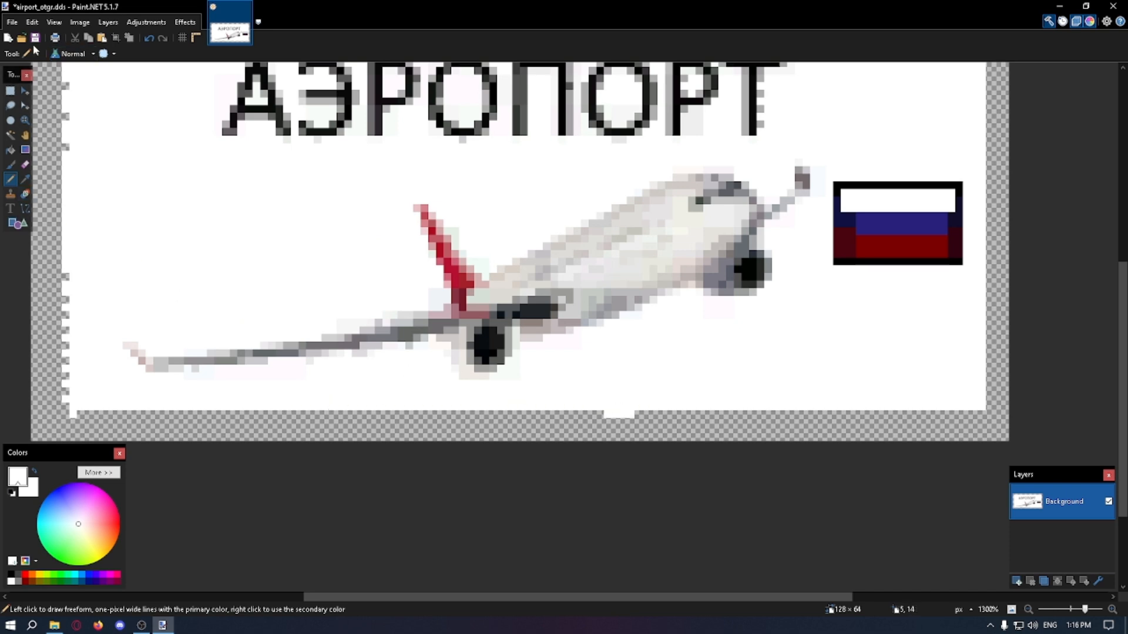
# Step: Erase the leftover pixels on the logo's bottom and lower-left edges, and fill the left edge's gaps with white using the Pencil
pyautogui.click(26, 164)
pyautogui.keyDown('ctrl'); pyautogui.scroll(3, 628, 417); pyautogui.keyUp('ctrl')
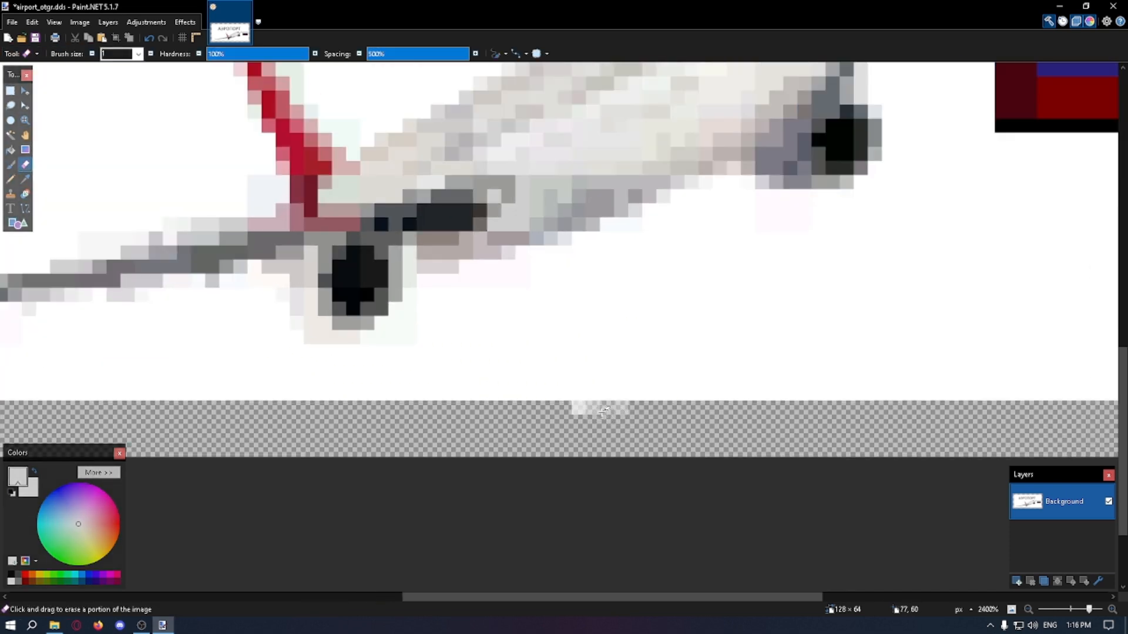
pyautogui.keyDown('ctrl'); pyautogui.scroll(-5, 620, 411); pyautogui.keyUp('ctrl')
pyautogui.keyDown('ctrl'); pyautogui.scroll(5, 273, 400); pyautogui.keyUp('ctrl')
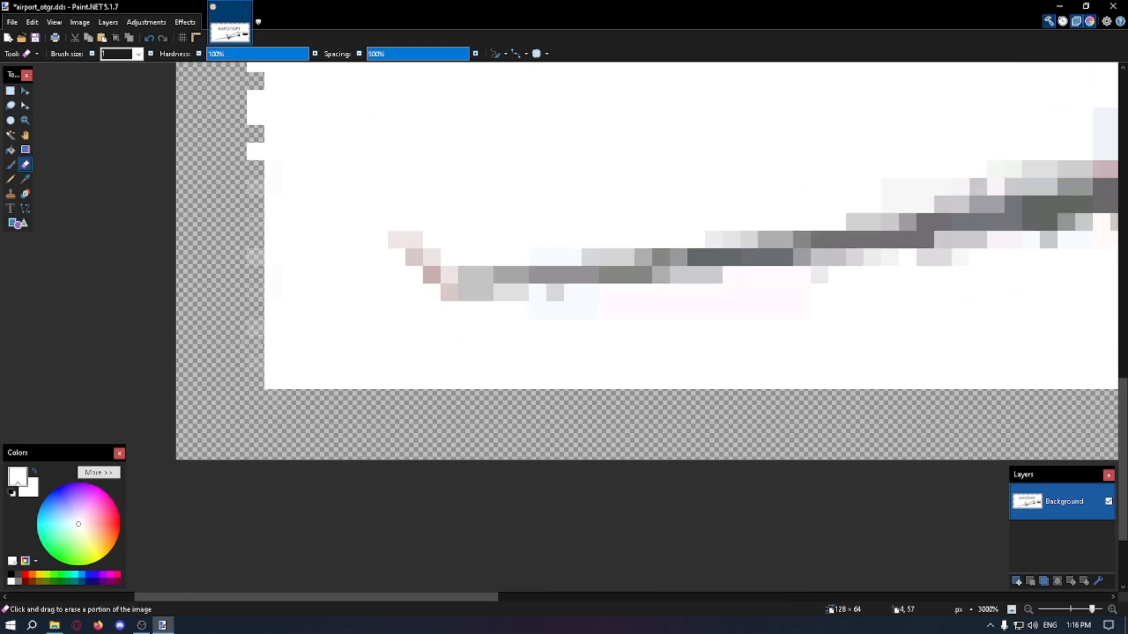
pyautogui.keyDown('ctrl'); pyautogui.scroll(-5, 343, 447); pyautogui.keyUp('ctrl')
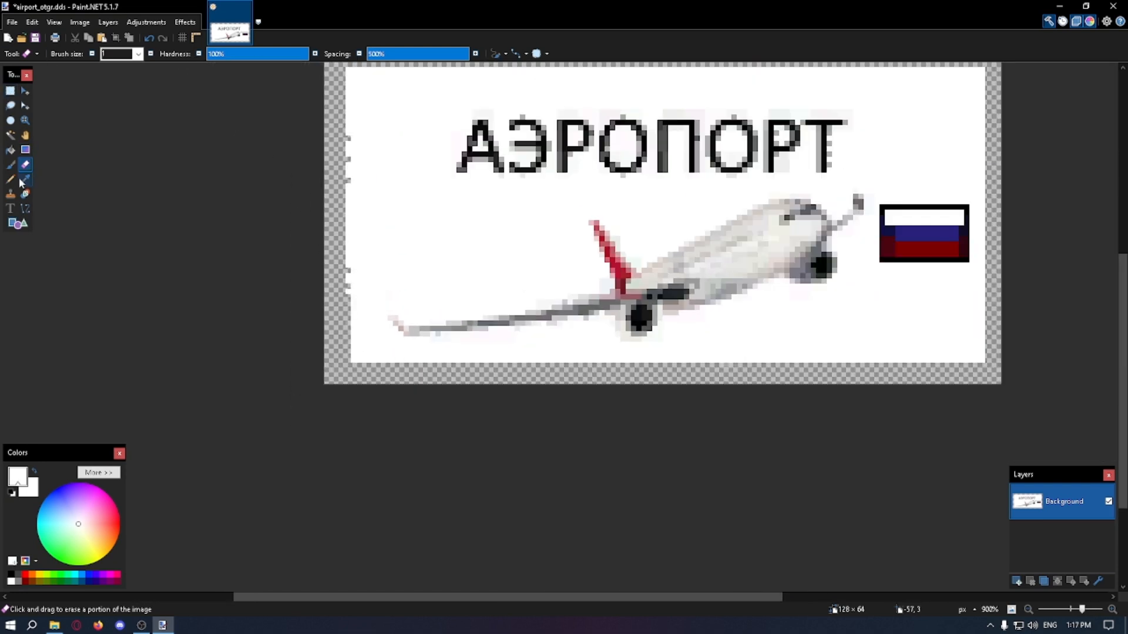
pyautogui.click(17, 180)
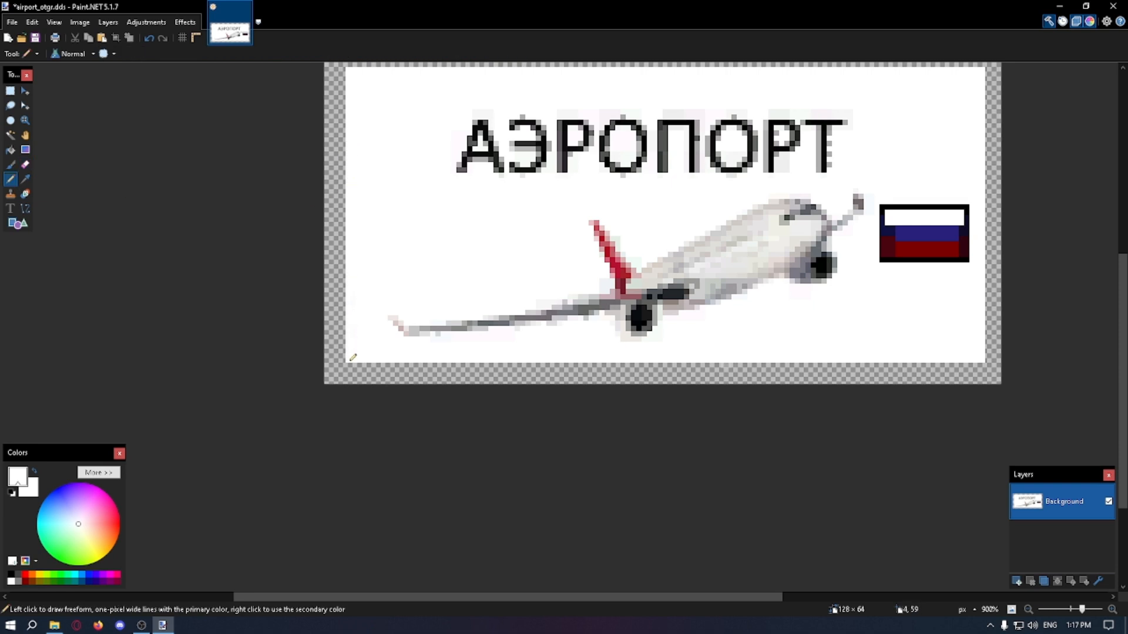
pyautogui.keyDown('ctrl'); pyautogui.scroll(-3, 353, 357); pyautogui.keyUp('ctrl')
# Step: Using sampled colors and the Pencil, extend the flag's blue stripe across its full width and its white stripe to the left edge
pyautogui.keyDown('ctrl'); pyautogui.scroll(5, 779, 287); pyautogui.keyUp('ctrl')
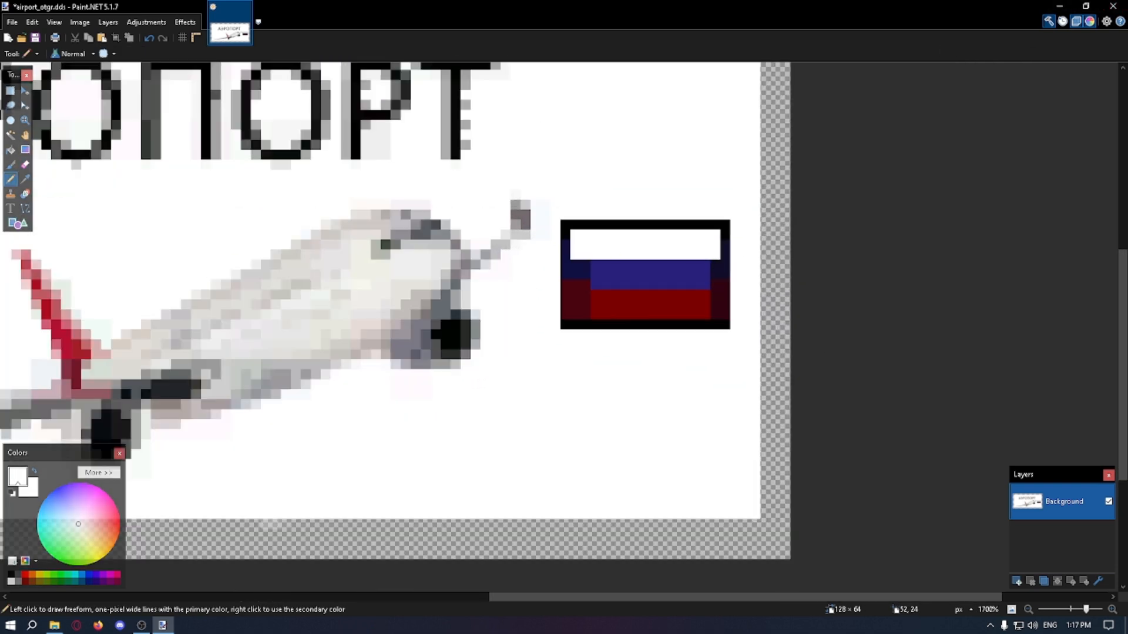
pyautogui.press('k')
pyautogui.click(13, 180)
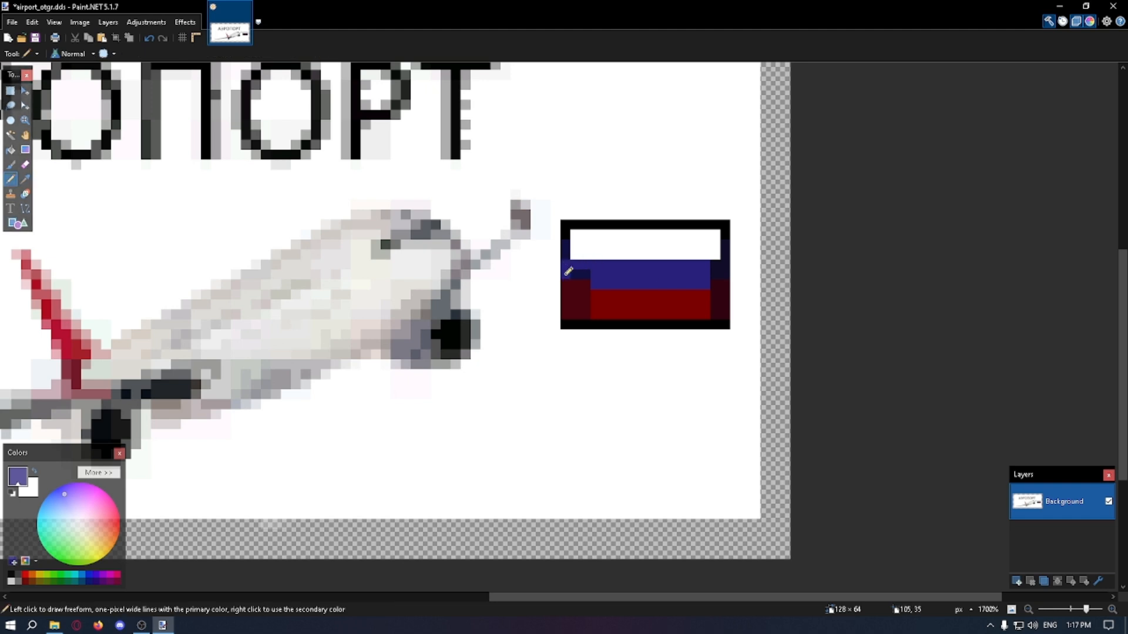
pyautogui.click(25, 180)
pyautogui.click(604, 245)
pyautogui.click(12, 180)
pyautogui.moveTo(565, 235); pyautogui.dragTo(565, 248)
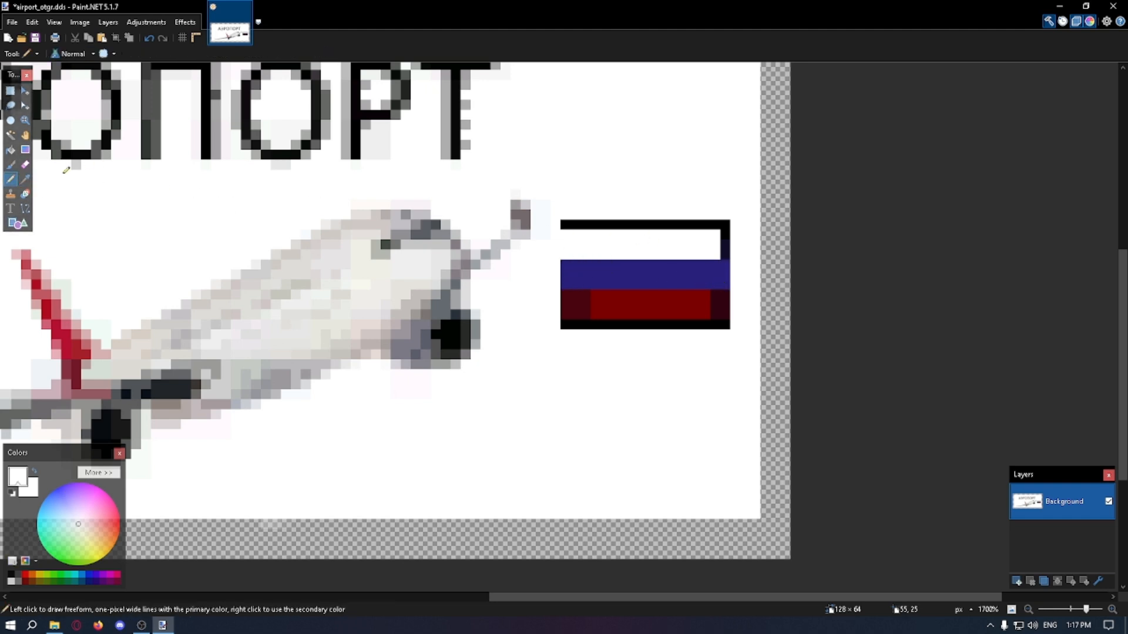
pyautogui.click(595, 227)
# Step: Redraw the flag's outline in sampled black and paint out the stray black pixels outside its right border in white
pyautogui.click(26, 179)
pyautogui.click(653, 226)
pyautogui.click(12, 180)
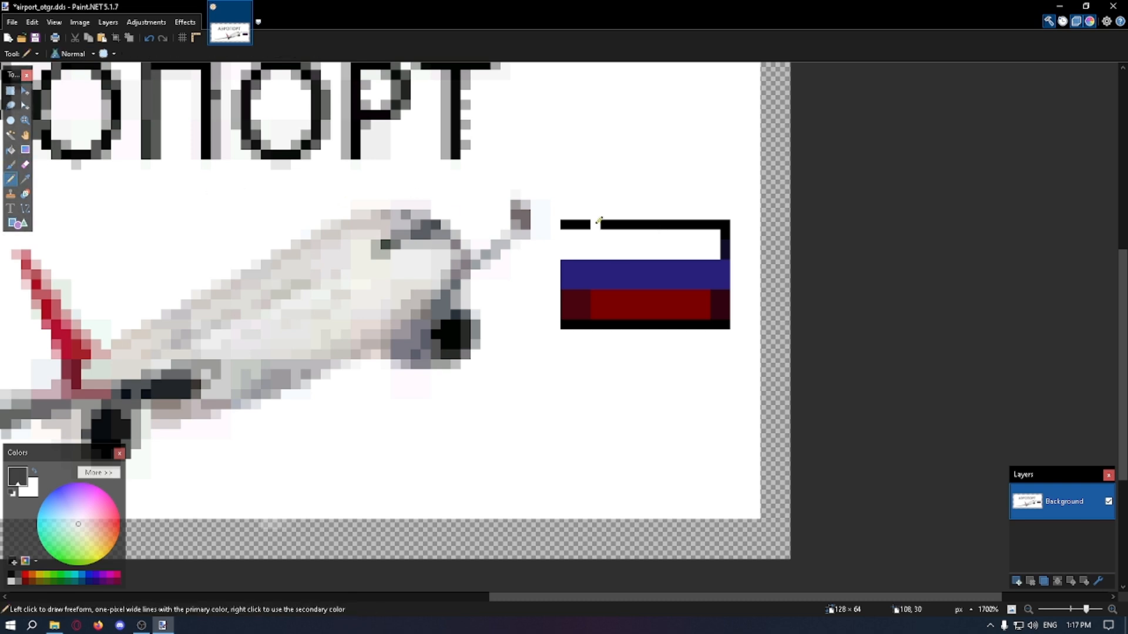
pyautogui.click(25, 180)
pyautogui.click(466, 203)
pyautogui.click(12, 179)
pyautogui.click(735, 295)
pyautogui.moveTo(736, 304); pyautogui.dragTo(736, 315)
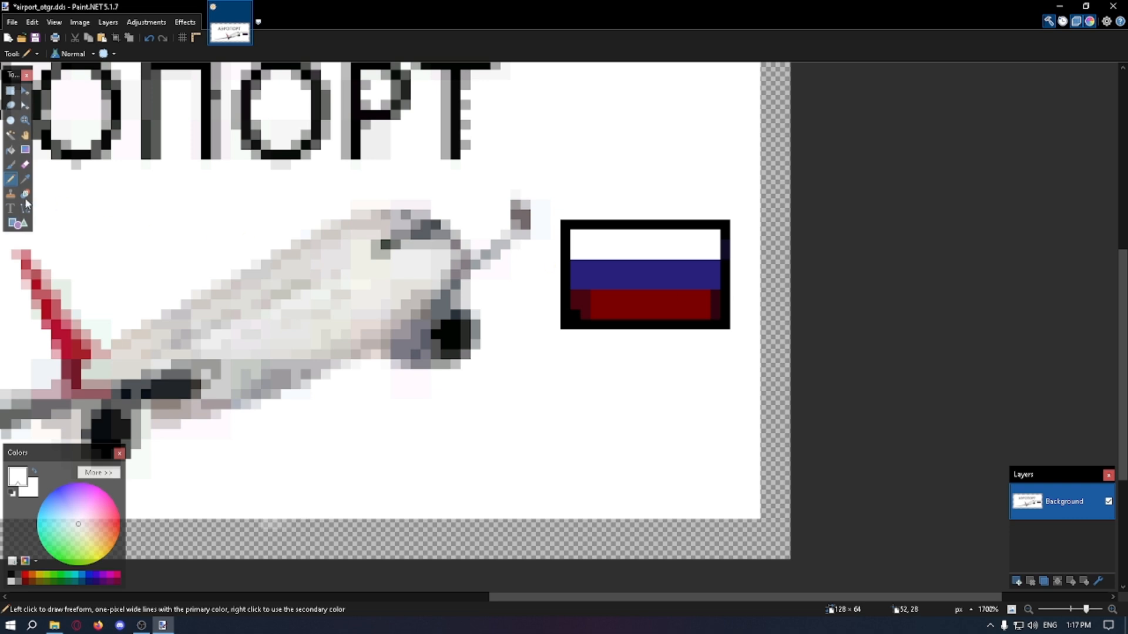
# Step: Sample the flag's red and fill the dark pixels at both ends of the red stripe with the Pencil
pyautogui.click(25, 180)
pyautogui.click(569, 302)
pyautogui.click(12, 180)
pyautogui.keyDown('ctrl'); pyautogui.scroll(3, 561, 276); pyautogui.keyUp('ctrl')
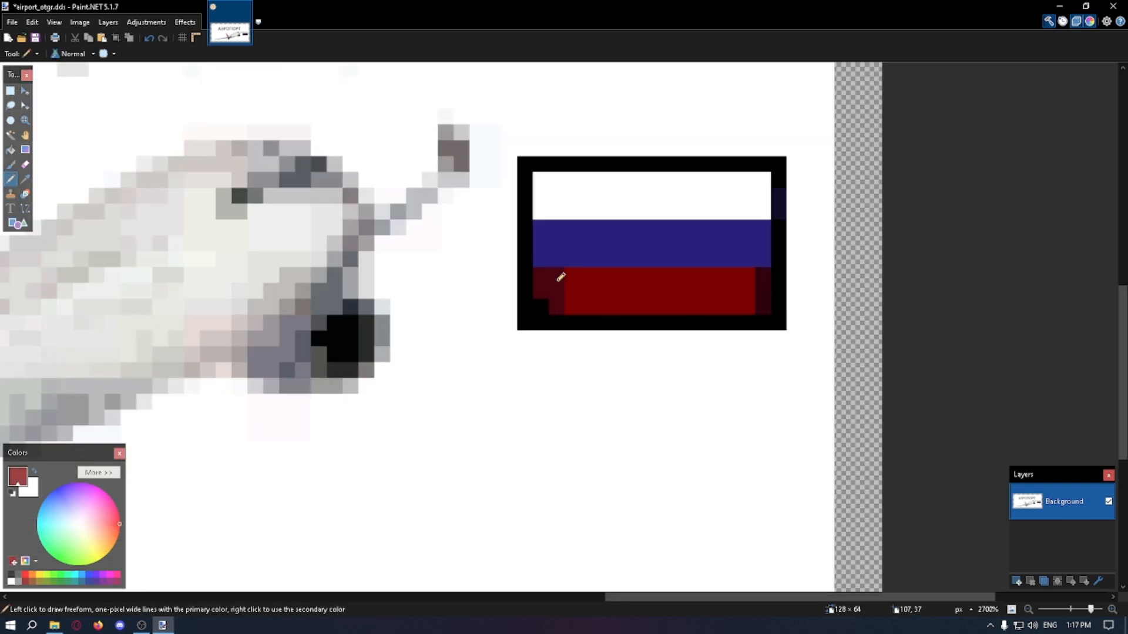
pyautogui.moveTo(760, 278); pyautogui.dragTo(762, 308)
pyautogui.keyDown('ctrl'); pyautogui.scroll(-5, 840, 321); pyautogui.keyUp('ctrl')
# Step: Sample the outline's black and paint over the bluish pixels on the flag's right border
pyautogui.keyDown('ctrl'); pyautogui.scroll(5, 819, 263); pyautogui.keyUp('ctrl')
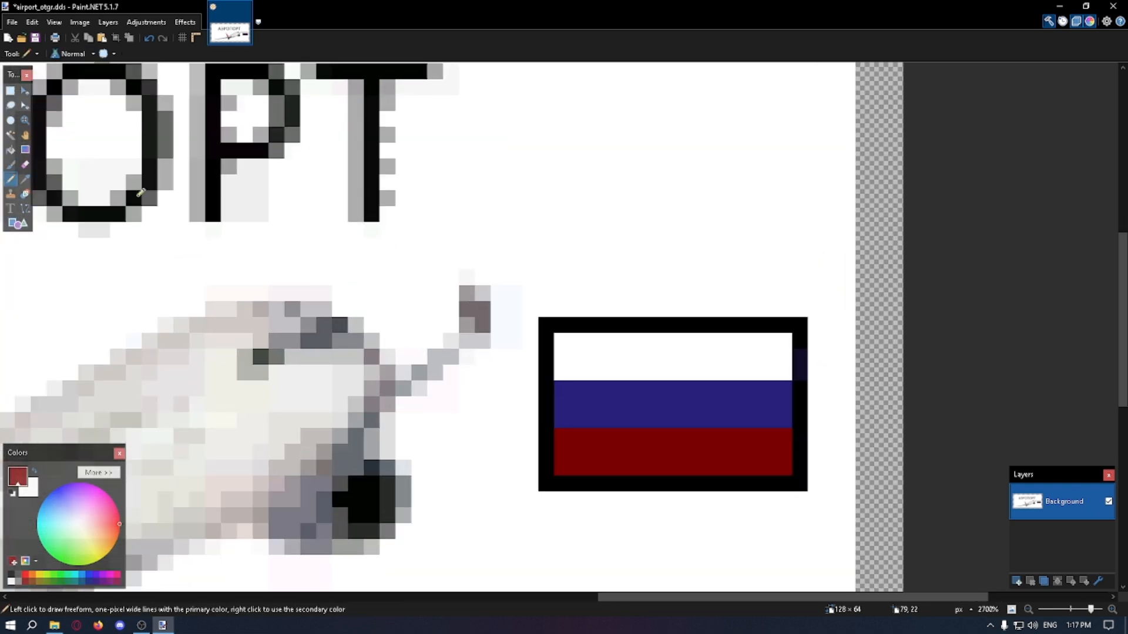
pyautogui.click(24, 181)
pyautogui.click(548, 324)
pyautogui.click(12, 181)
pyautogui.moveTo(800, 357); pyautogui.dragTo(800, 374)
pyautogui.keyDown('ctrl'); pyautogui.scroll(-6, 822, 379); pyautogui.keyUp('ctrl')
pyautogui.keyDown('ctrl'); pyautogui.scroll(-1, 620, 248); pyautogui.keyUp('ctrl')
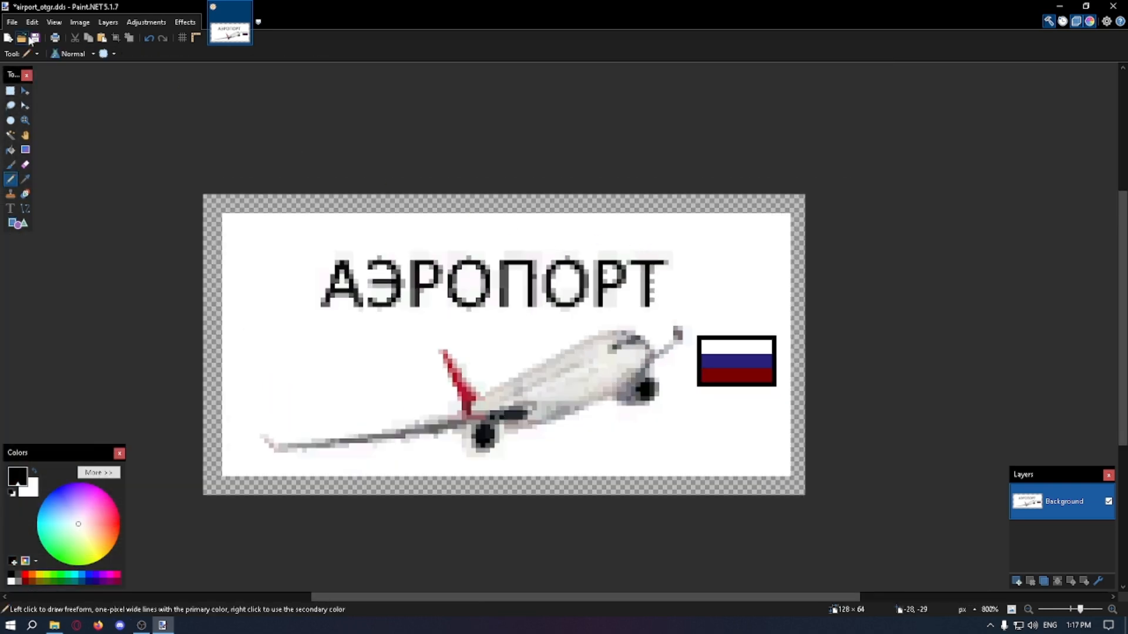
# Step: Save the cleaned-up airport_otgr.dds and close Paint.NET
pyautogui.click(33, 39)
pyautogui.click(384, 332)
pyautogui.click(1113, 6)
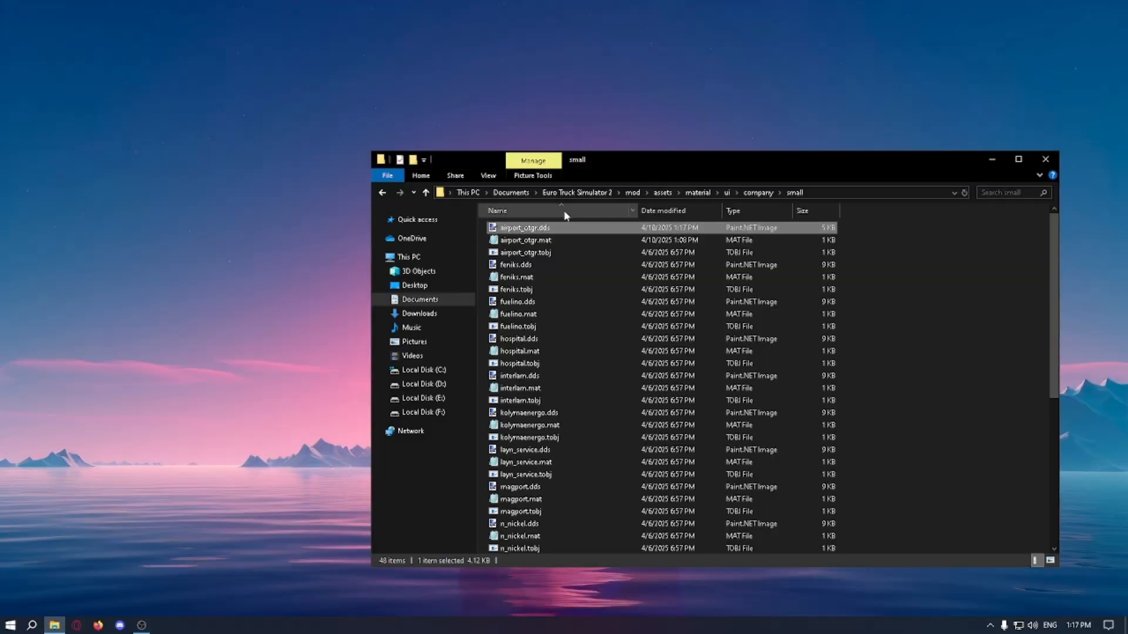
# Step: Check the texture entry in airport_otgr.mat, close it, and load airport_otgr.tobj from the small folder in TOBJEditor
pyautogui.doubleClick(554, 242)
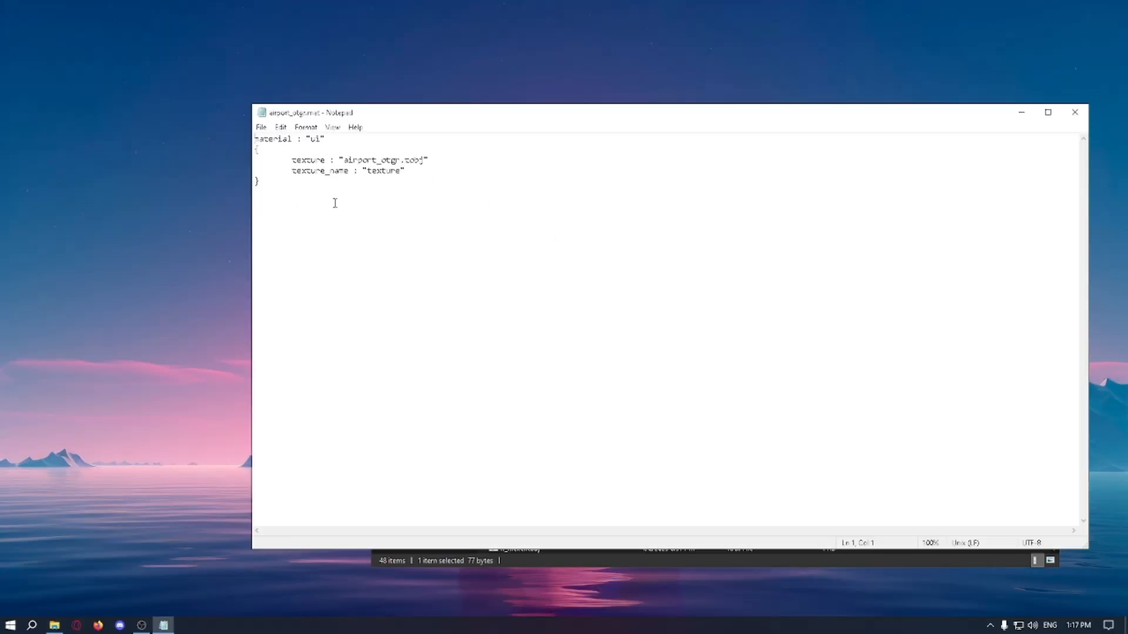
pyautogui.click(1071, 112)
pyautogui.click(563, 252)
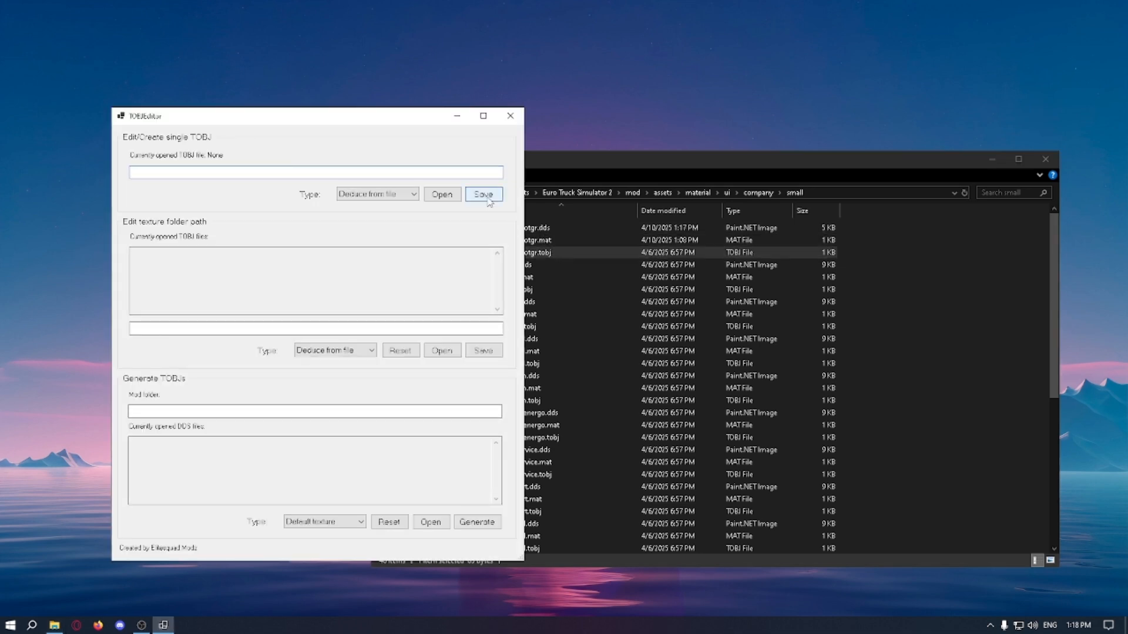
pyautogui.click(442, 194)
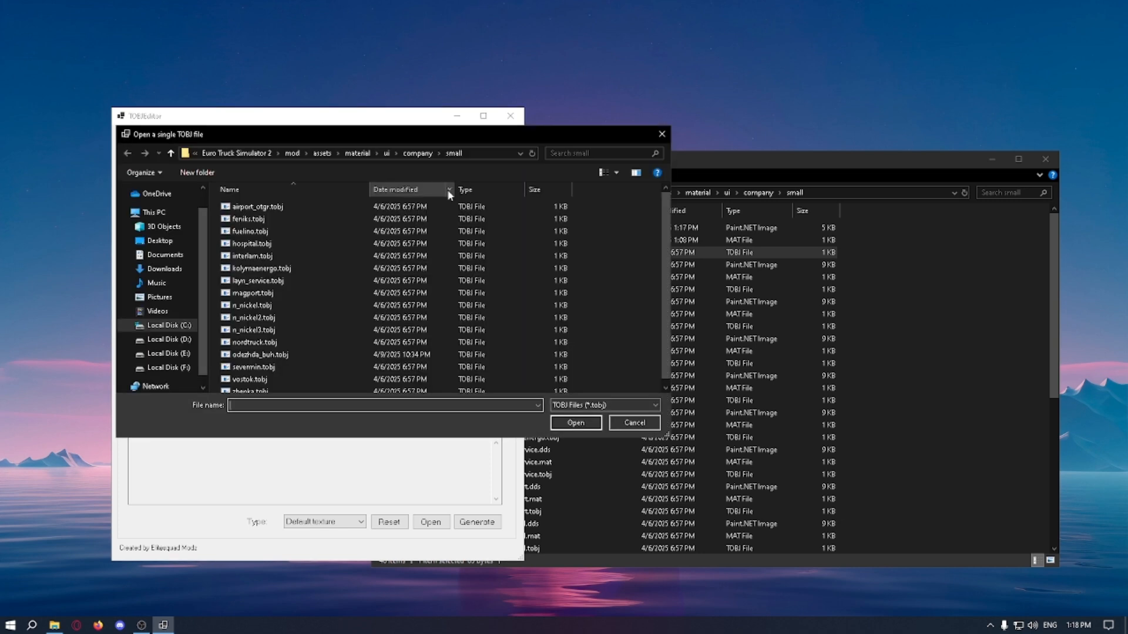
pyautogui.click(429, 206)
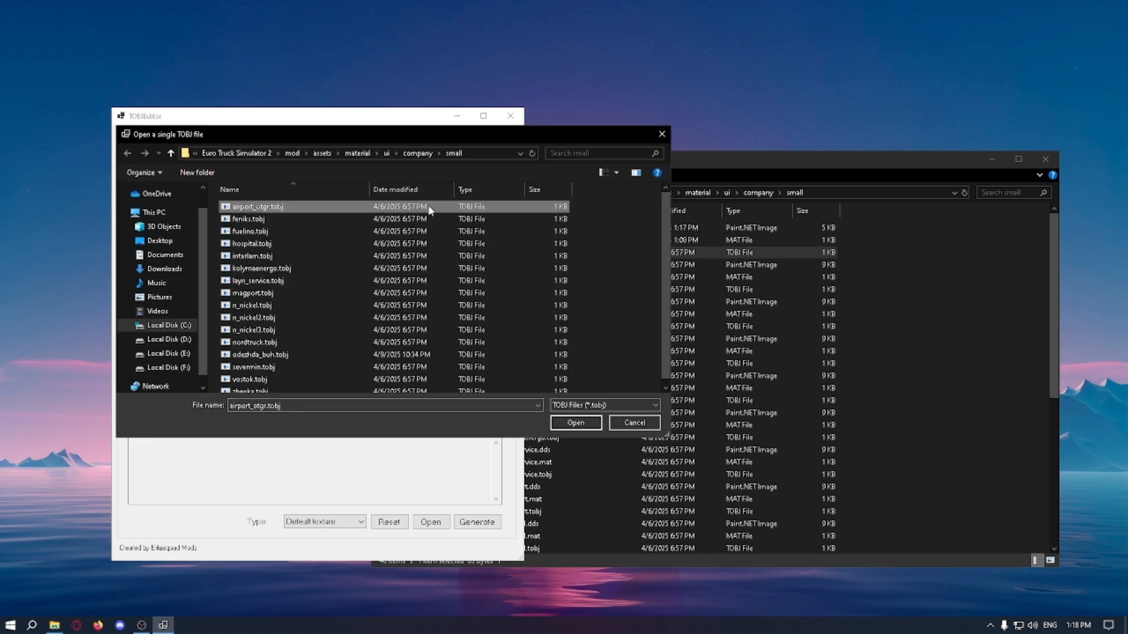
pyautogui.click(576, 423)
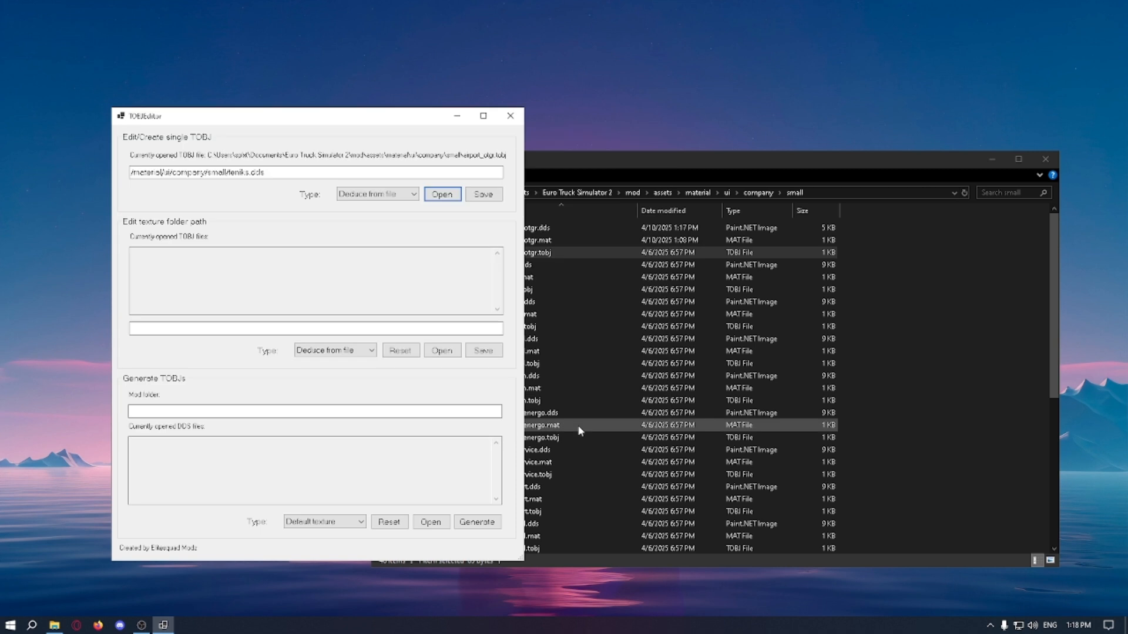
# Step: Set the texture path to /material/ui/company/small/airport_otgr.dds and save over the existing airport_otgr.tobj
pyautogui.click(246, 173)
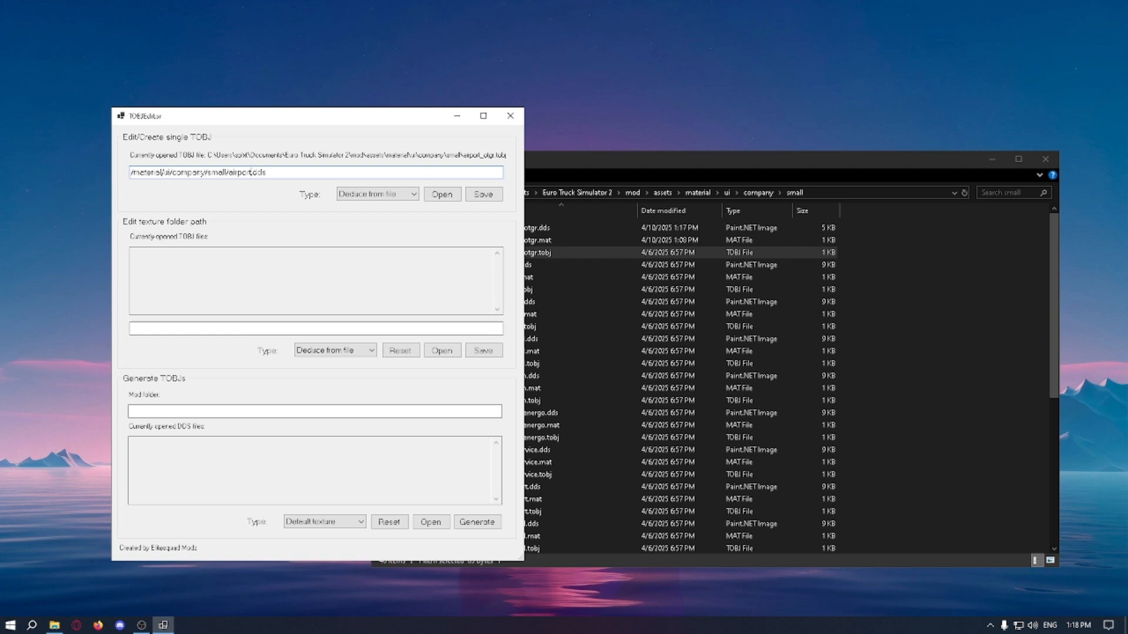
pyautogui.click(477, 196)
pyautogui.click(579, 424)
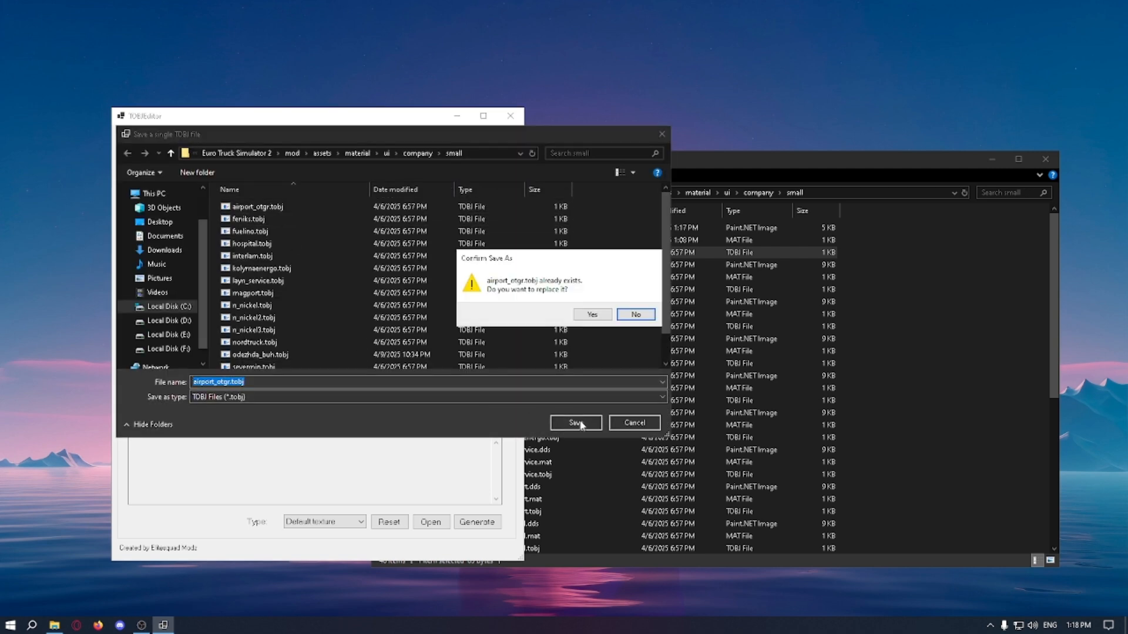
pyautogui.click(592, 316)
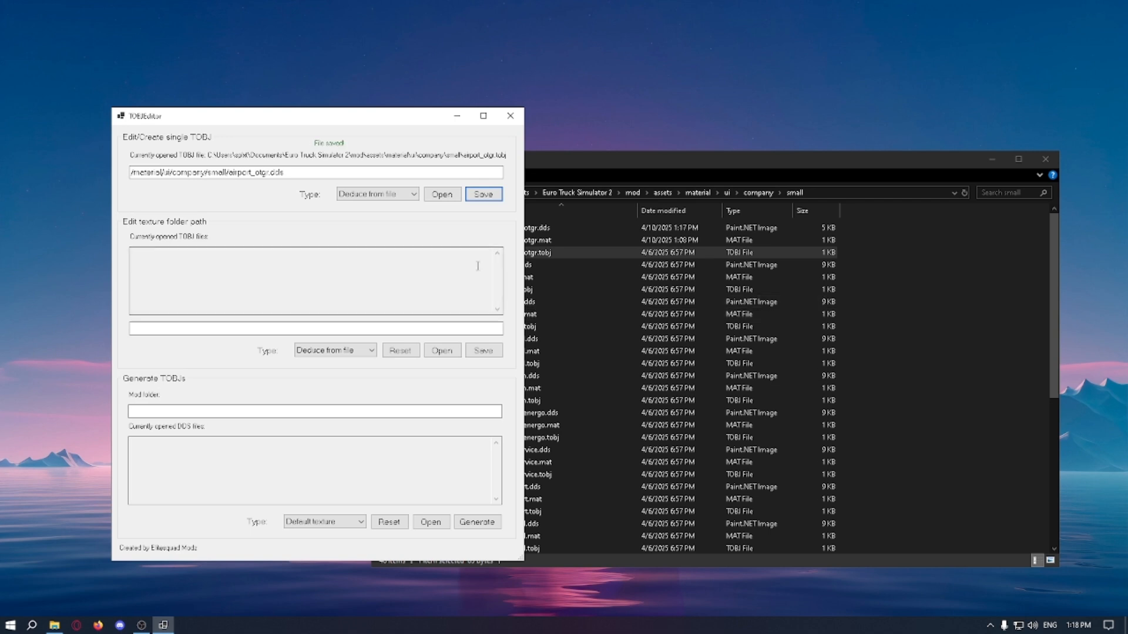
# Step: Close TOBJEditor and the small folder window, and launch Map Editor with the kolyma map
pyautogui.click(509, 117)
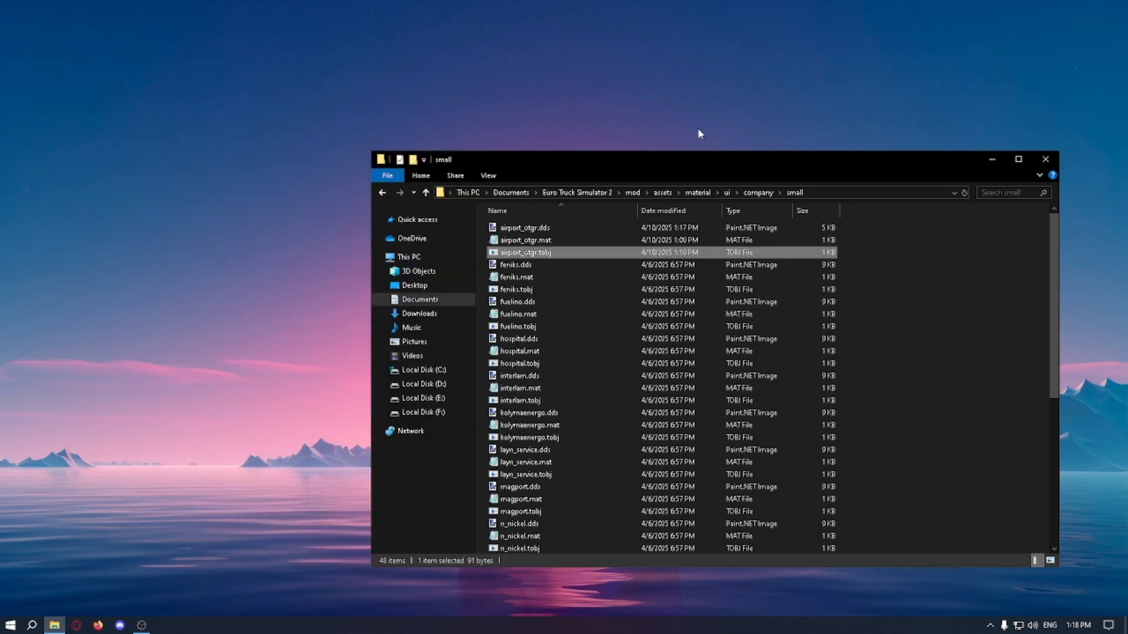
pyautogui.click(1036, 162)
pyautogui.click(9, 628)
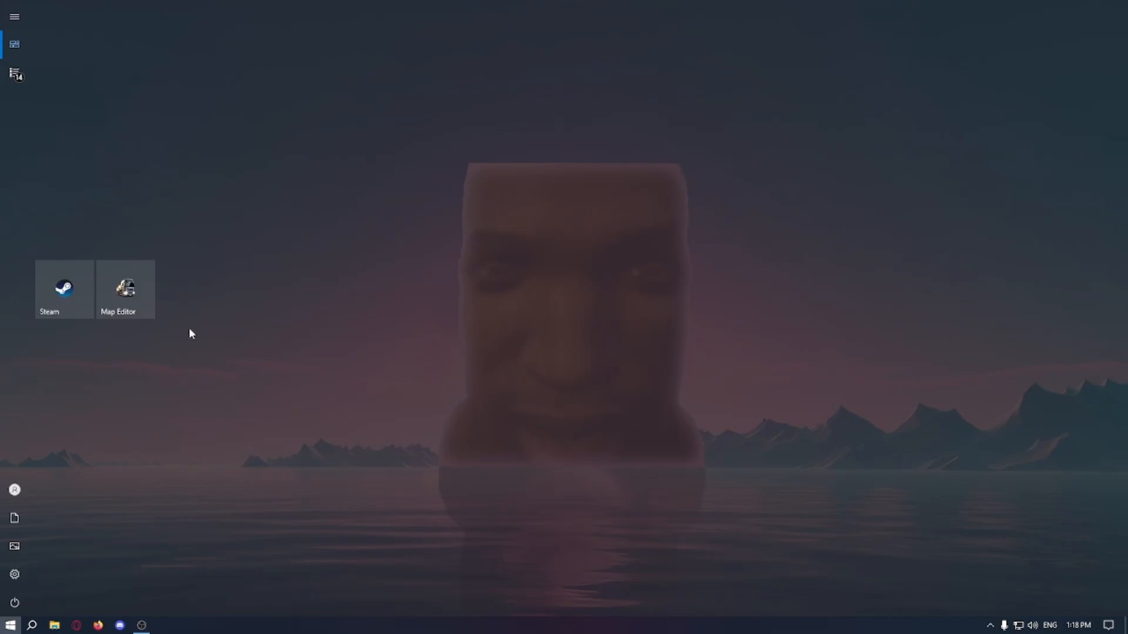
pyautogui.click(130, 297)
pyautogui.click(626, 391)
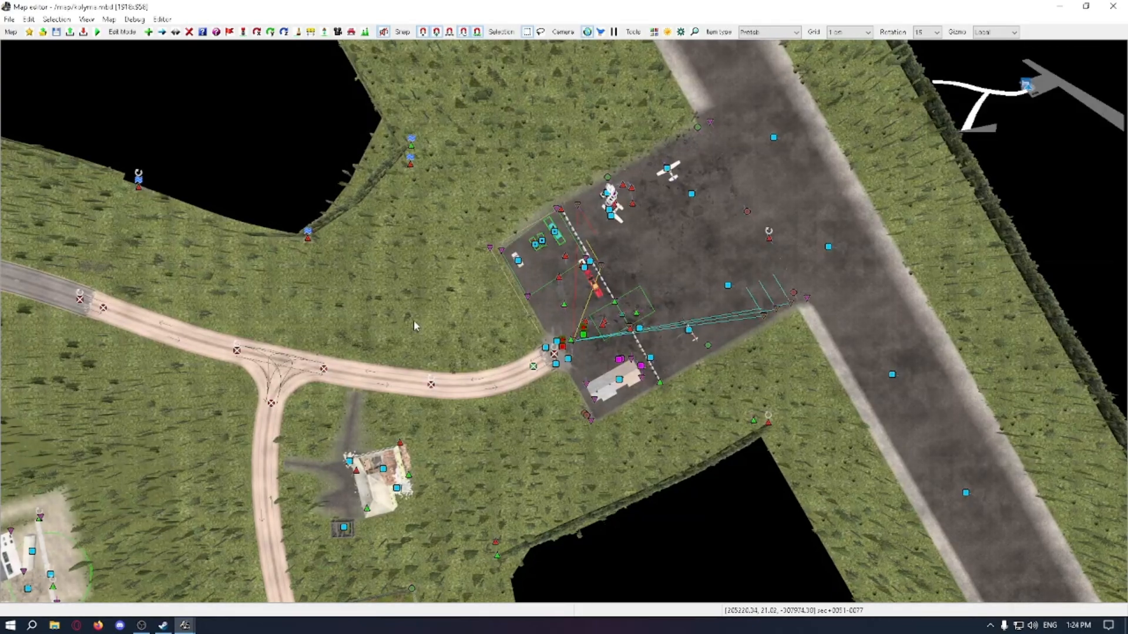
# Step: Save the kolyma map and examine the company logo on the airfield depot in the overhead view
pyautogui.moveTo(414, 322); pyautogui.dragTo(383, 282, button='right')
pyautogui.moveTo(639, 208); pyautogui.dragTo(624, 247, button='right')
pyautogui.hotkey('ctrl', 's')
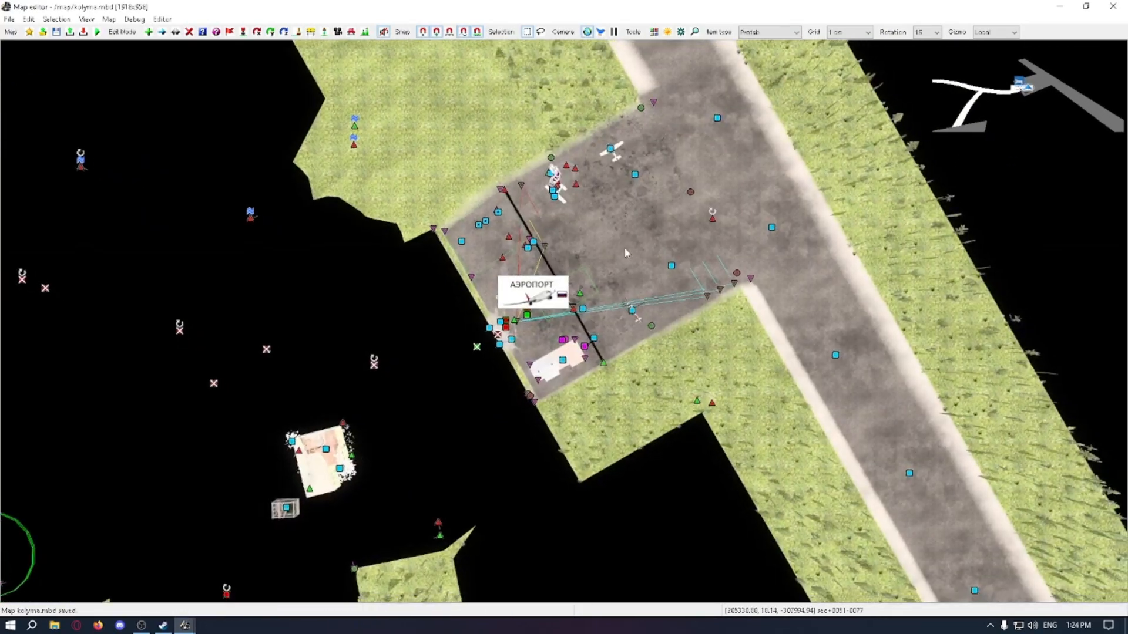
pyautogui.scroll(4, 511, 298)
pyautogui.moveTo(477, 314); pyautogui.dragTo(532, 331, button='right')
pyautogui.scroll(3, 532, 331)
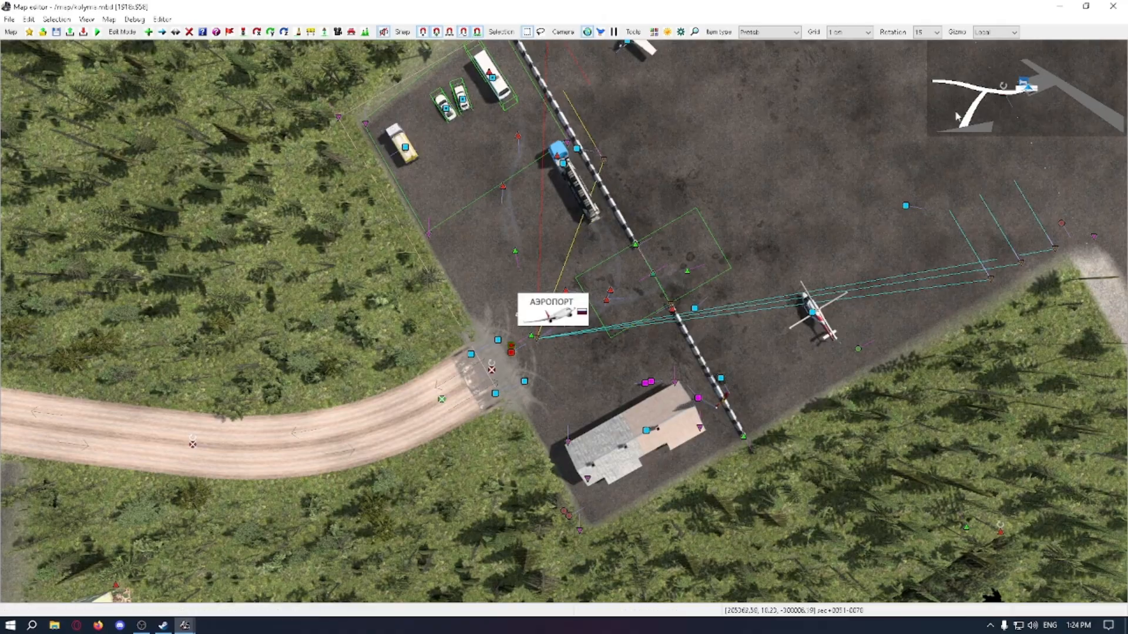
# Step: Examine the finished airfield depot in the free camera, covering the barriers, trailer area, parked vehicles, aircraft and building
pyautogui.moveTo(776, 127); pyautogui.dragTo(823, 176, button='right')
pyautogui.press('space')
pyautogui.press('Up')
pyautogui.press('Down')
pyautogui.moveTo(650, 235); pyautogui.dragTo(831, 263, button='right')
pyautogui.press('Up')
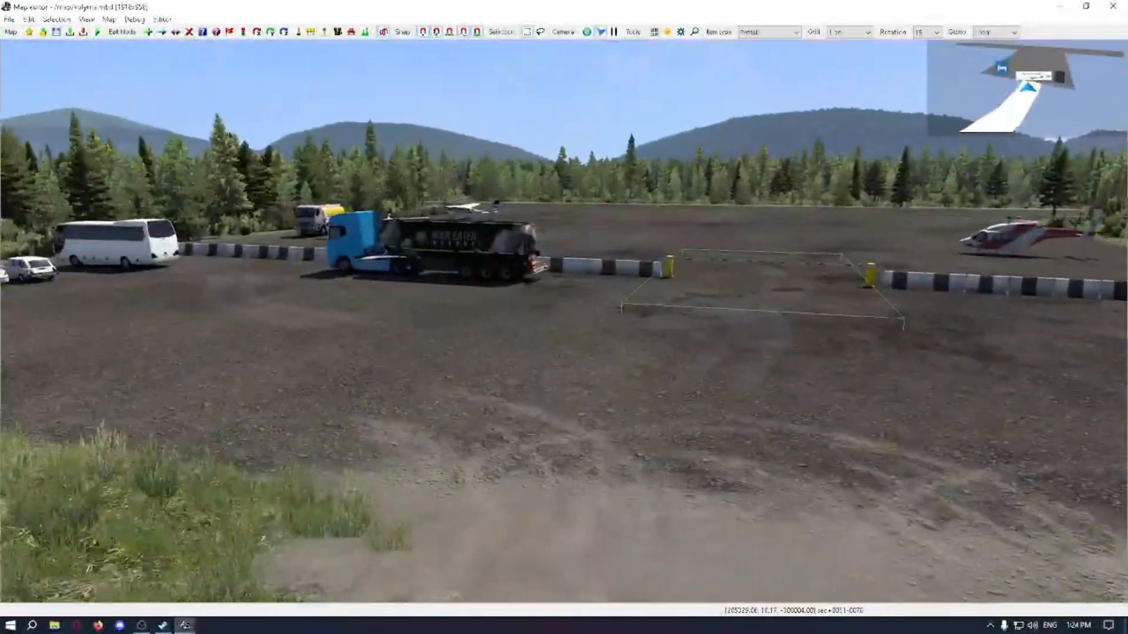
pyautogui.moveTo(651, 236); pyautogui.dragTo(705, 300, button='right')
pyautogui.press('Down')
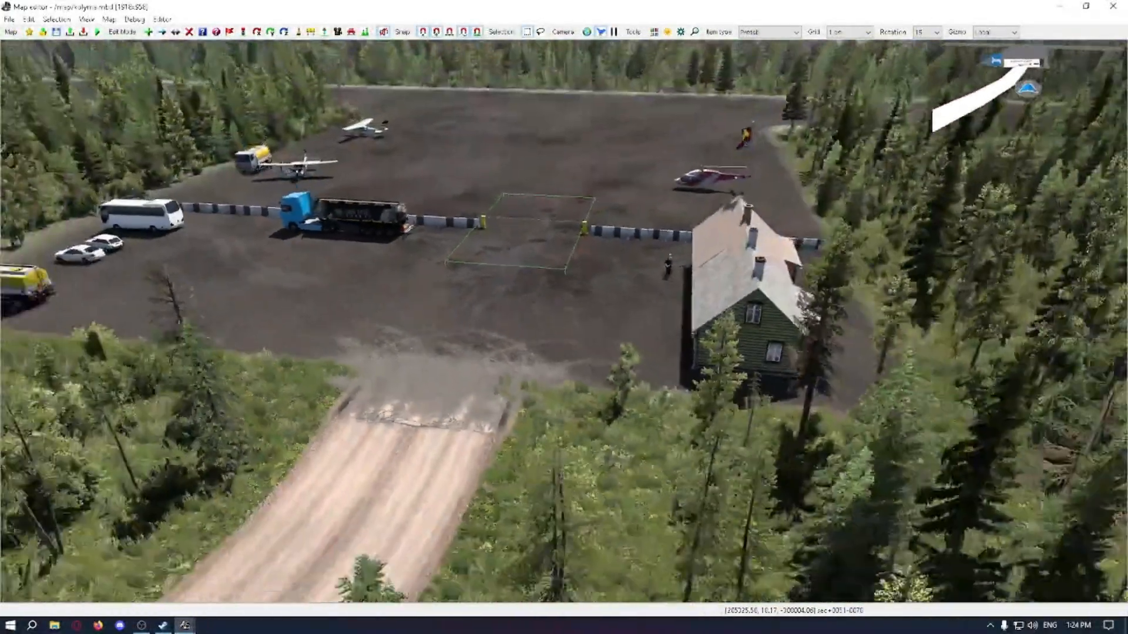
pyautogui.moveTo(492, 174); pyautogui.dragTo(82, 82, button='right')
pyautogui.press('Left')
pyautogui.press('Up')
pyautogui.press('Up')
pyautogui.press('Up')
pyautogui.moveTo(455, 200); pyautogui.dragTo(455, 200, button='right')
pyautogui.click(141, 625)
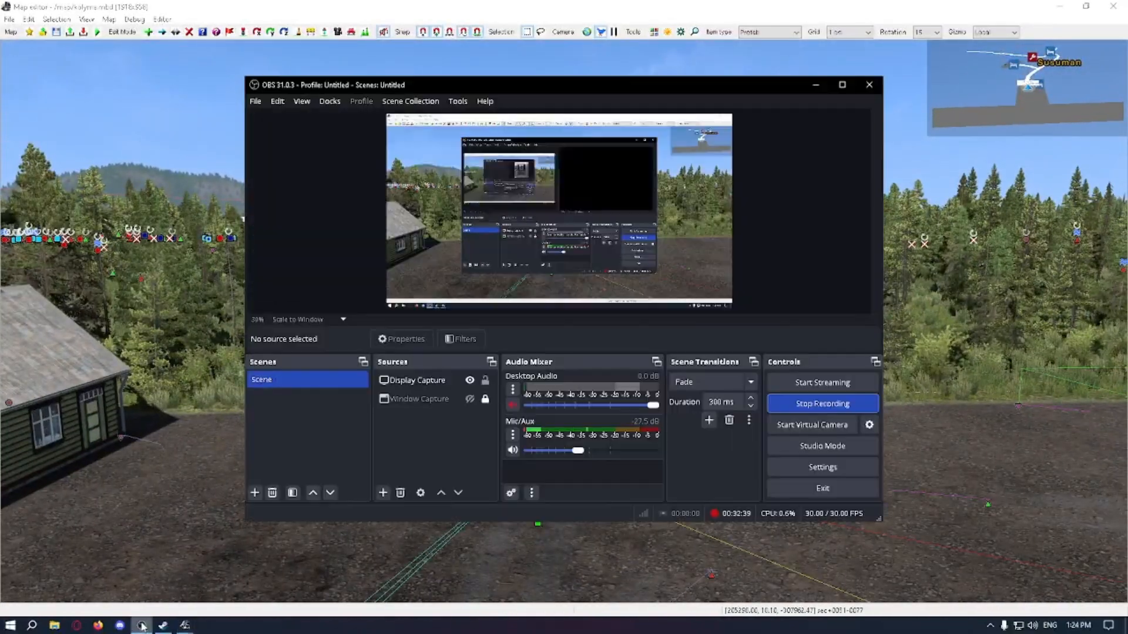